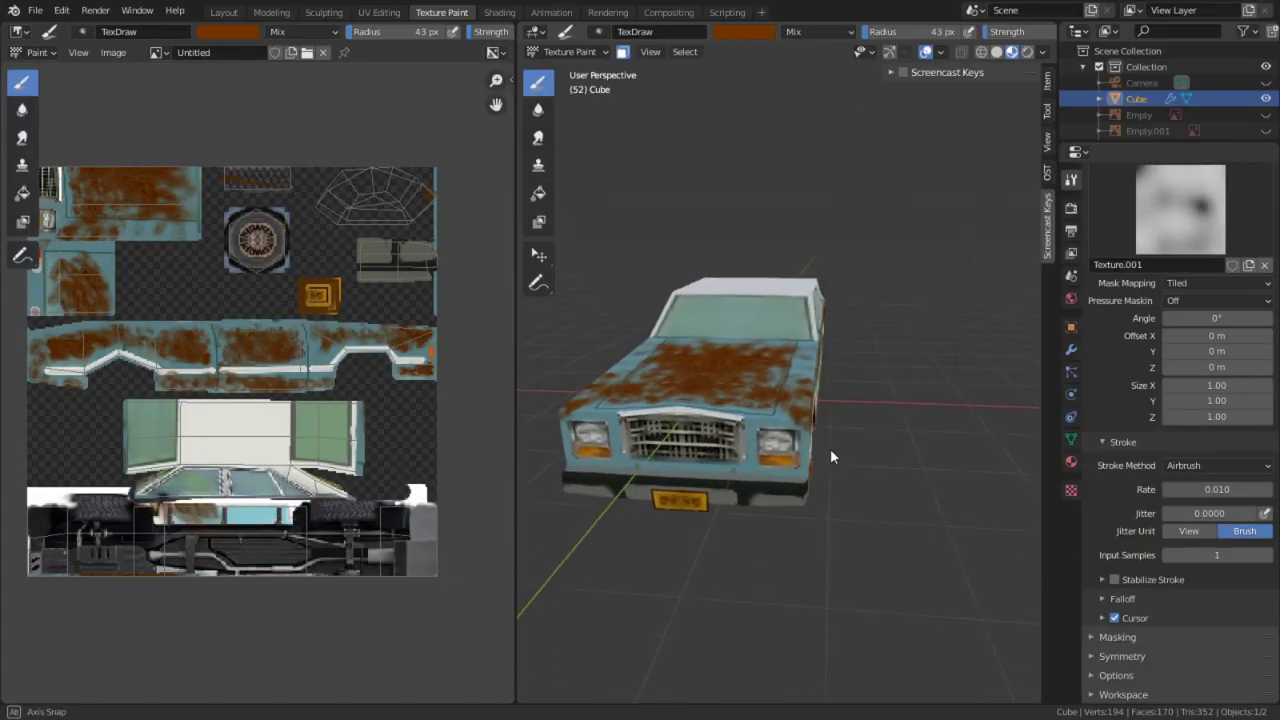
middle_drag(829, 451, 744, 445)
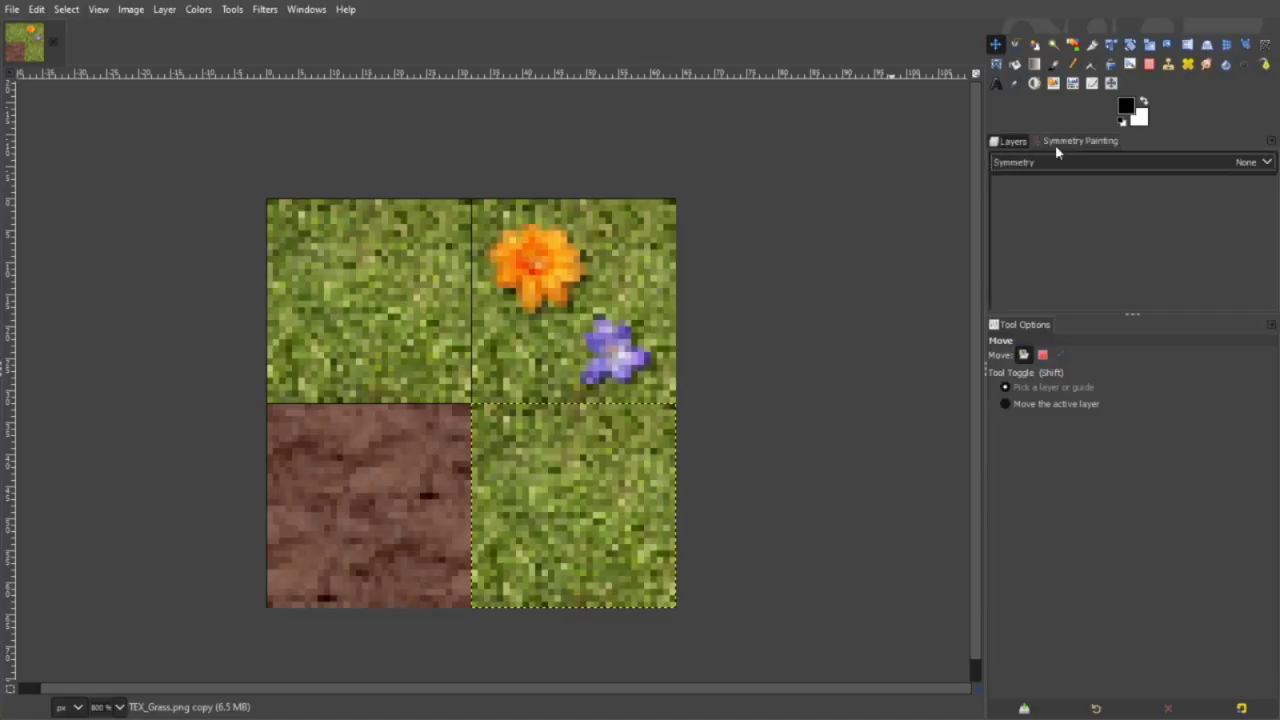
click(1040, 162)
click(1030, 215)
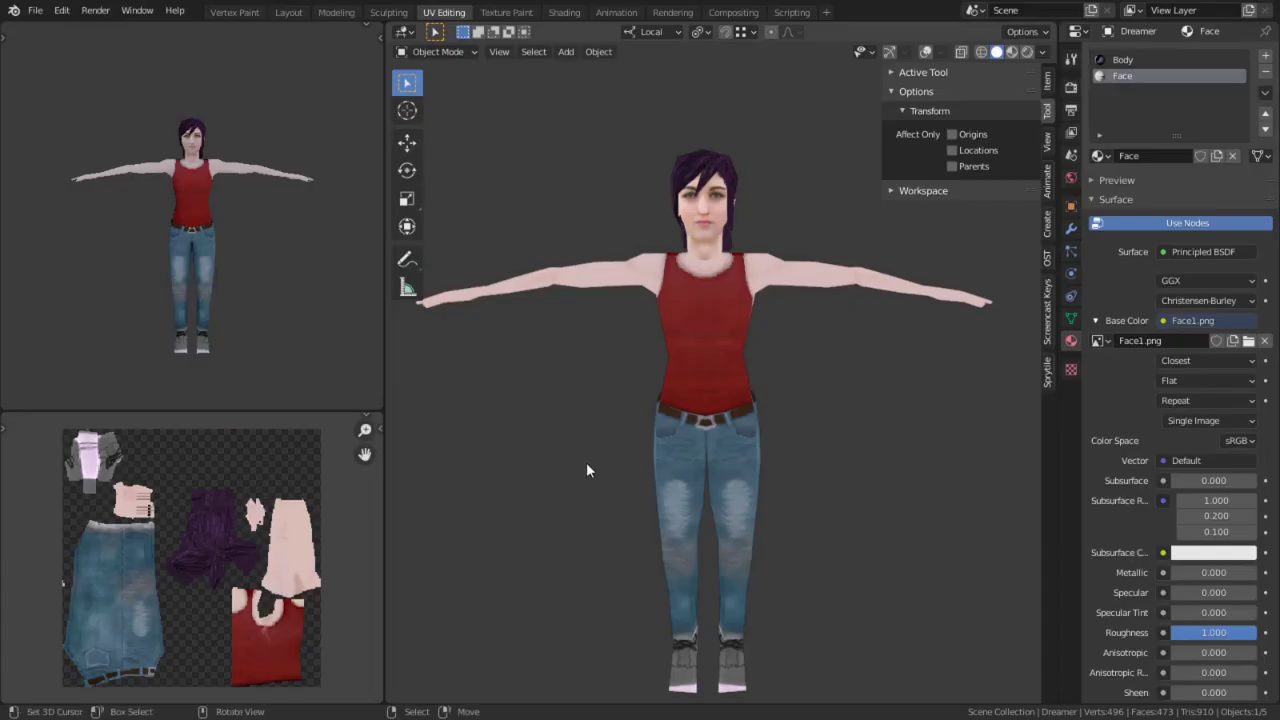
middle_drag(586, 462, 503, 465)
scroll(190, 560, up, 2)
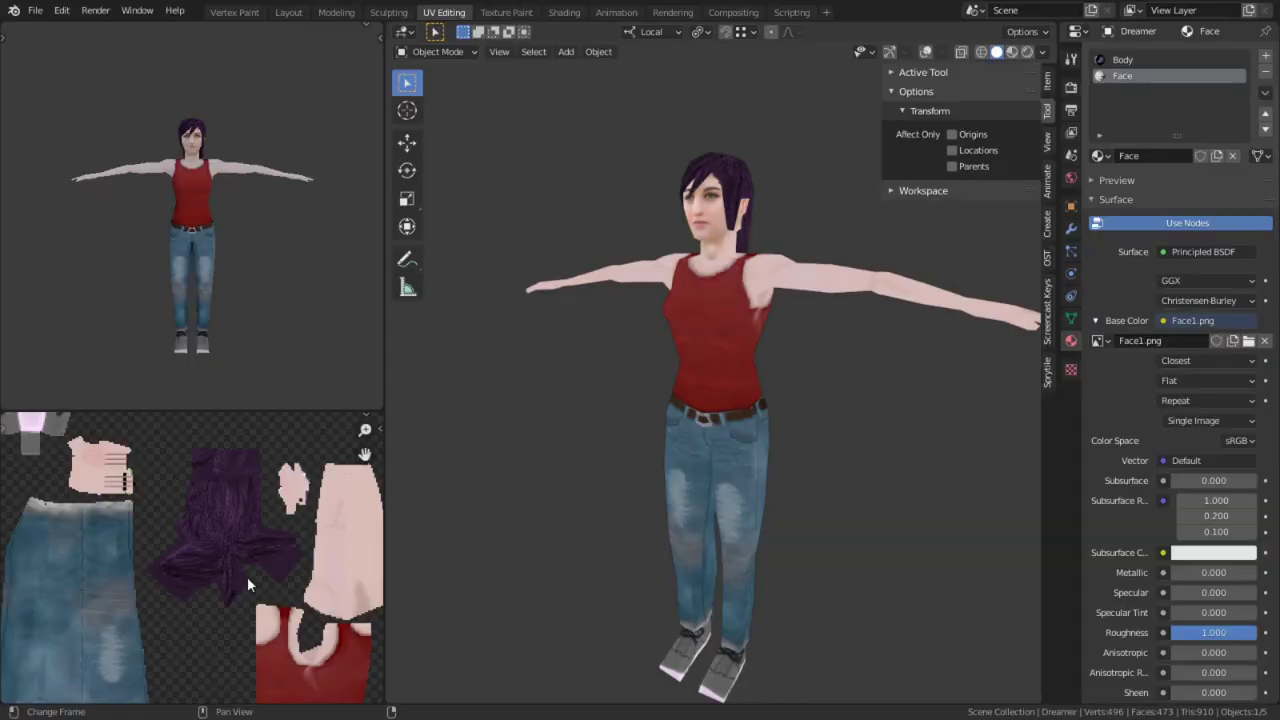
middle_drag(247, 576, 312, 640)
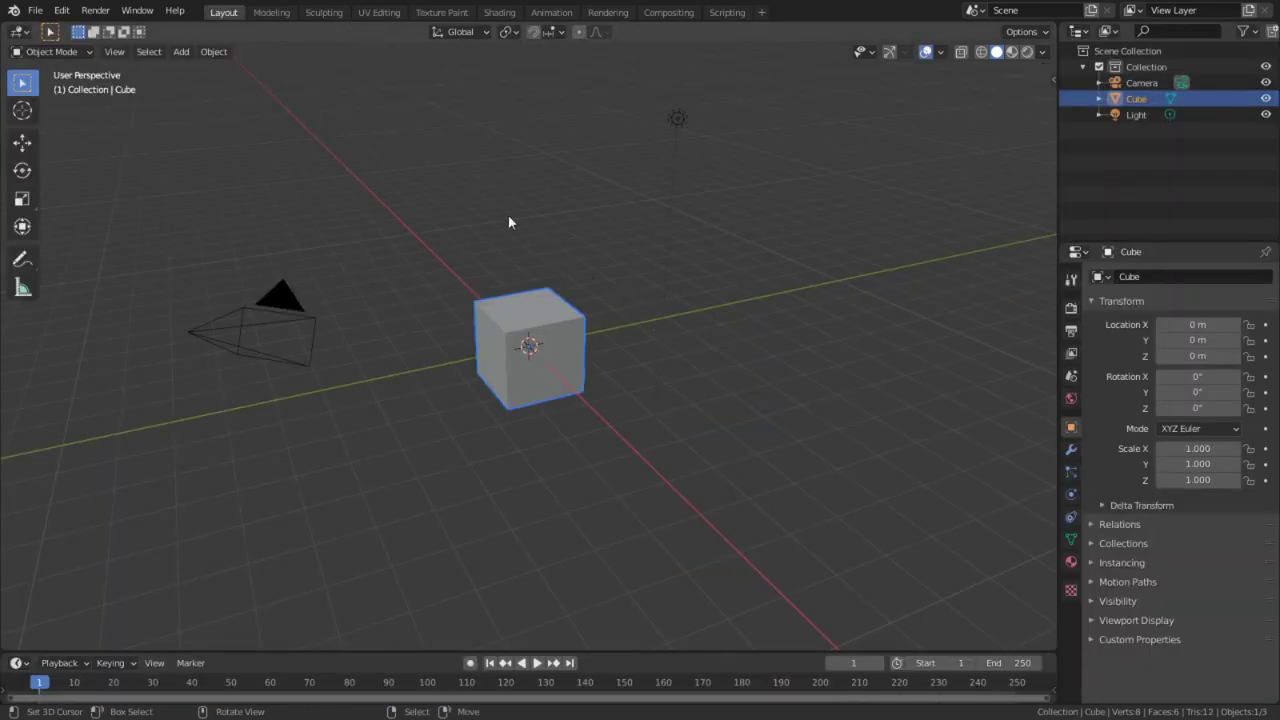
In the Texture Paint workspace, add a Base Color paint slot to the cube, 256 × 256 px with the Color Grid generated type.
click(441, 12)
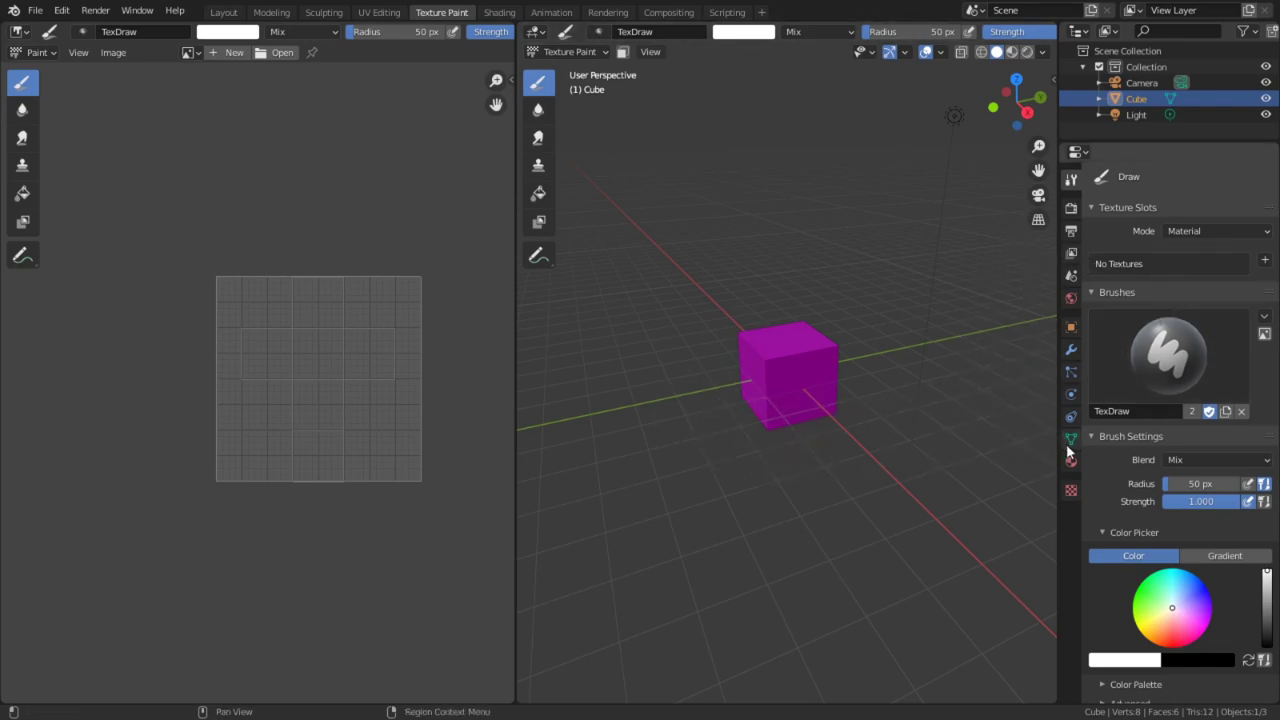
click(1264, 260)
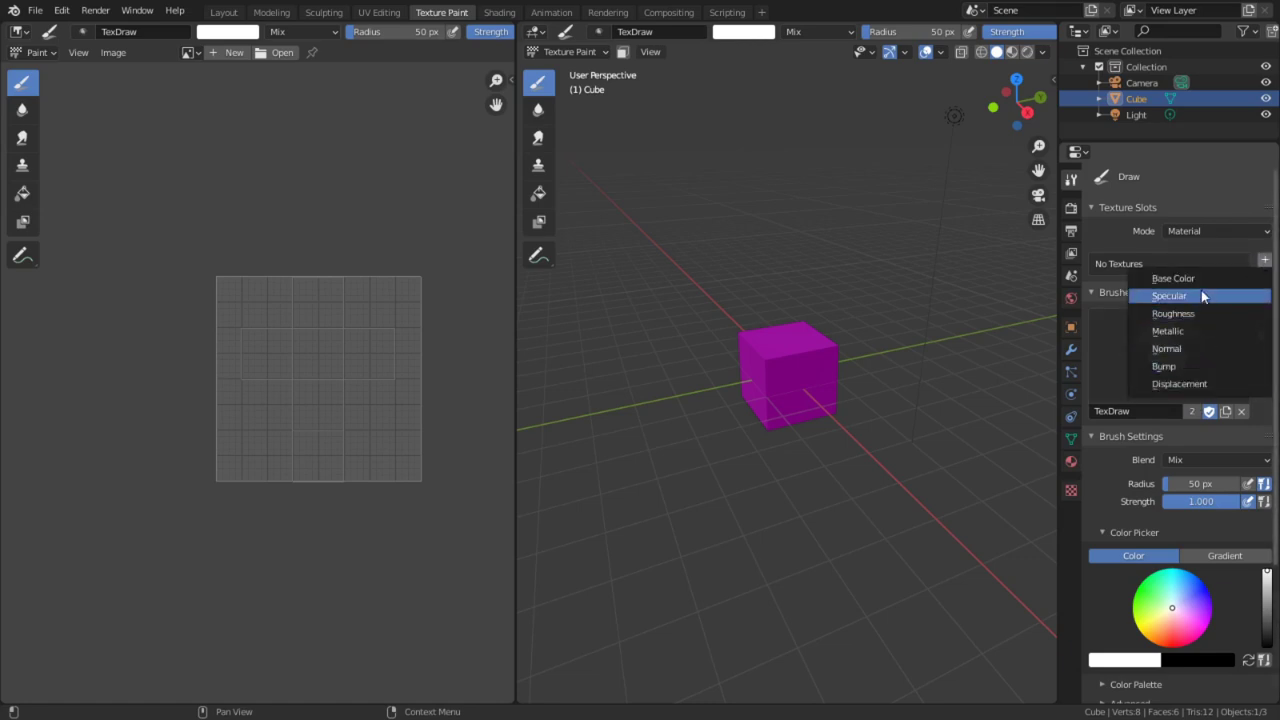
click(1203, 288)
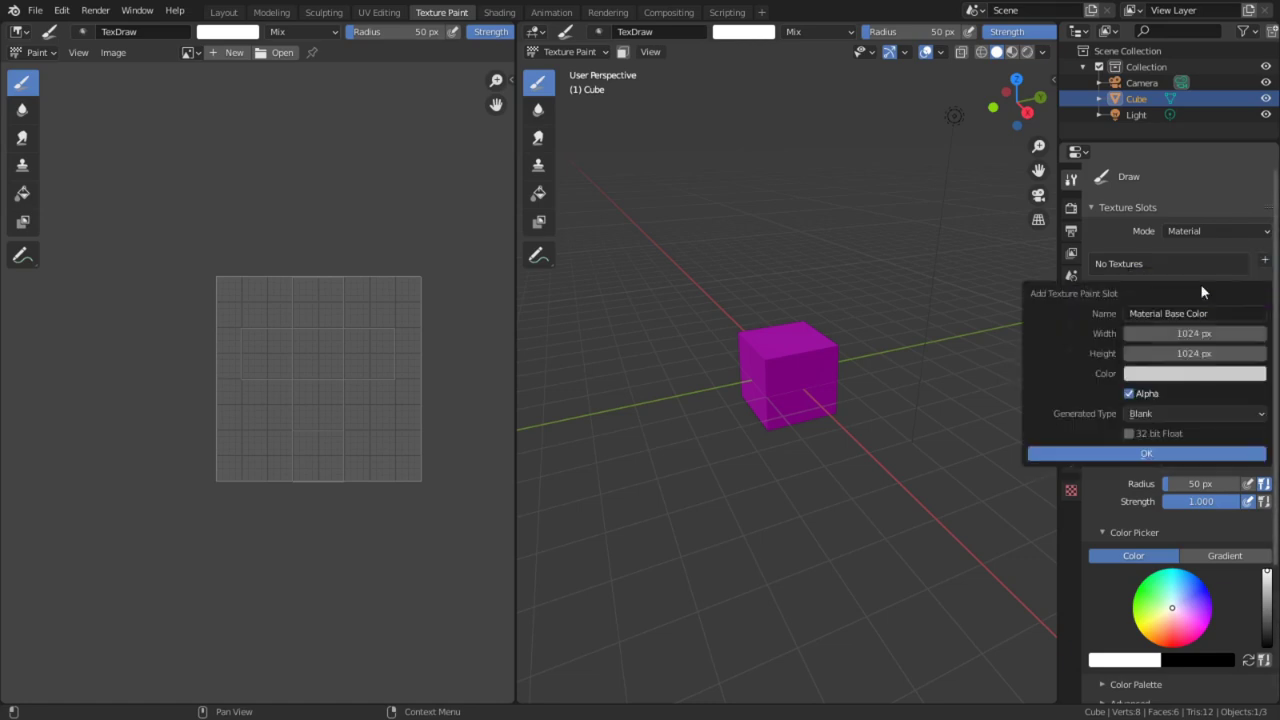
text(256)
key(Return)
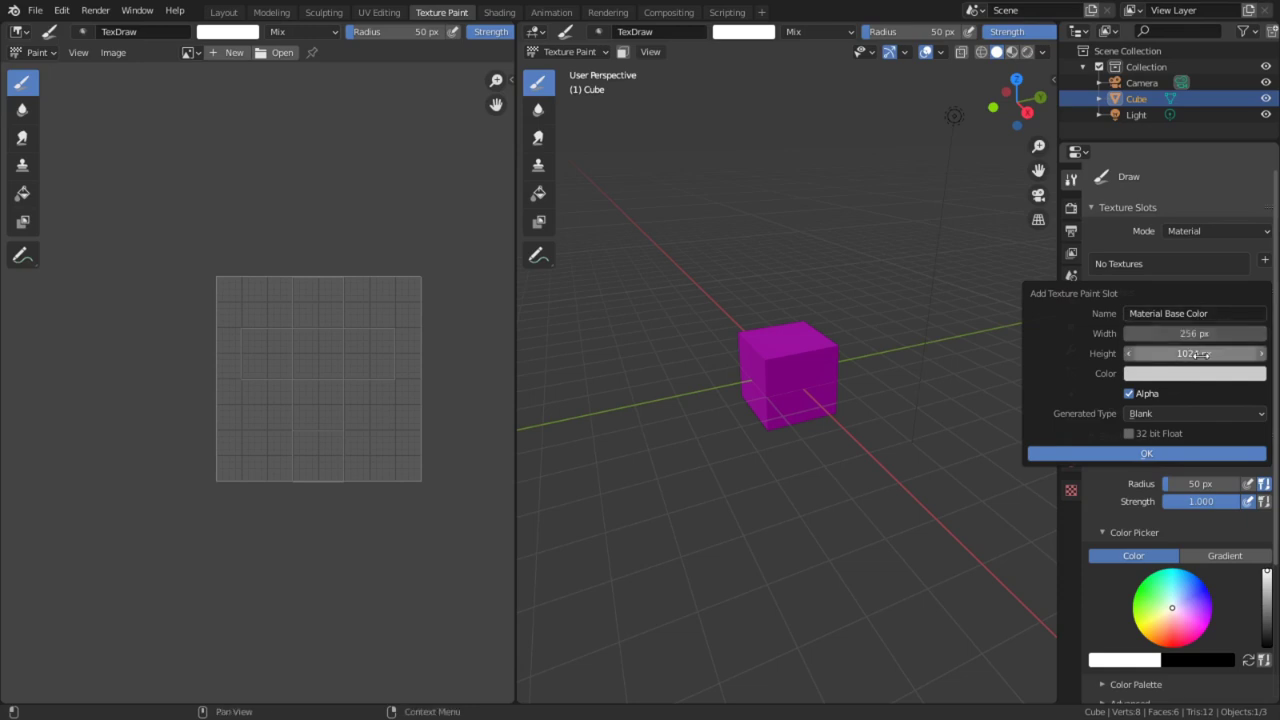
click(1181, 415)
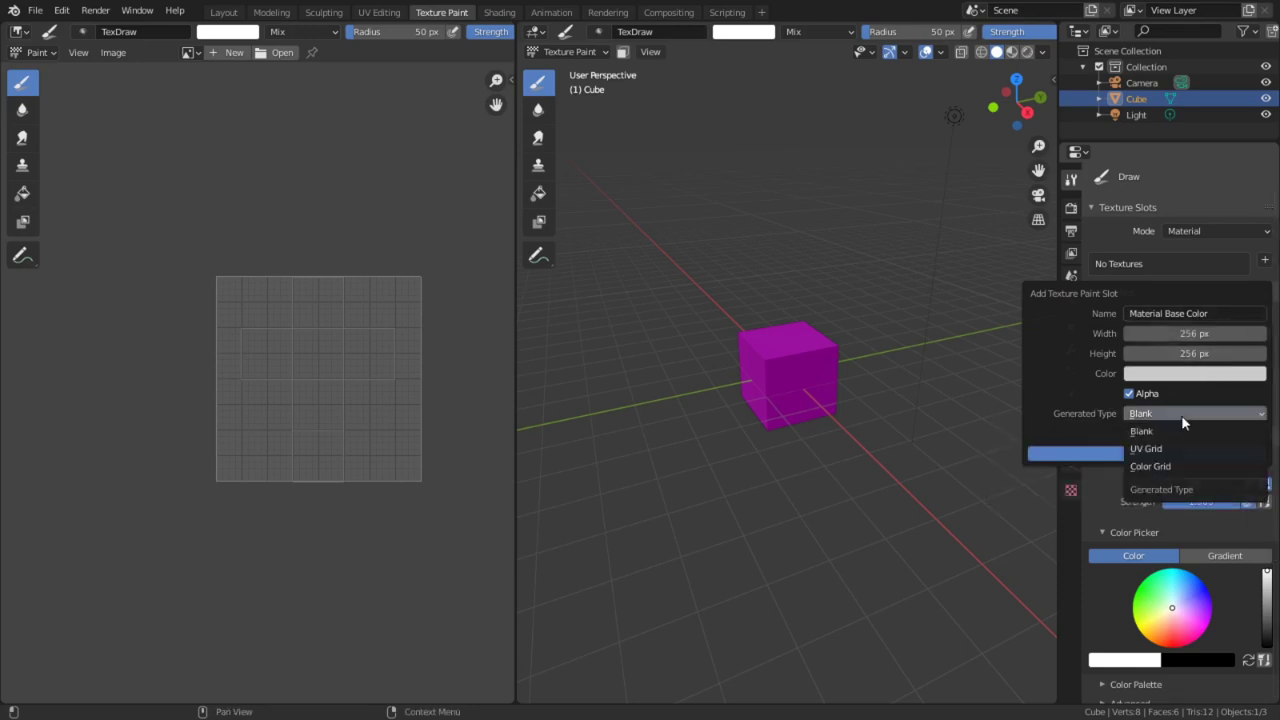
click(1153, 465)
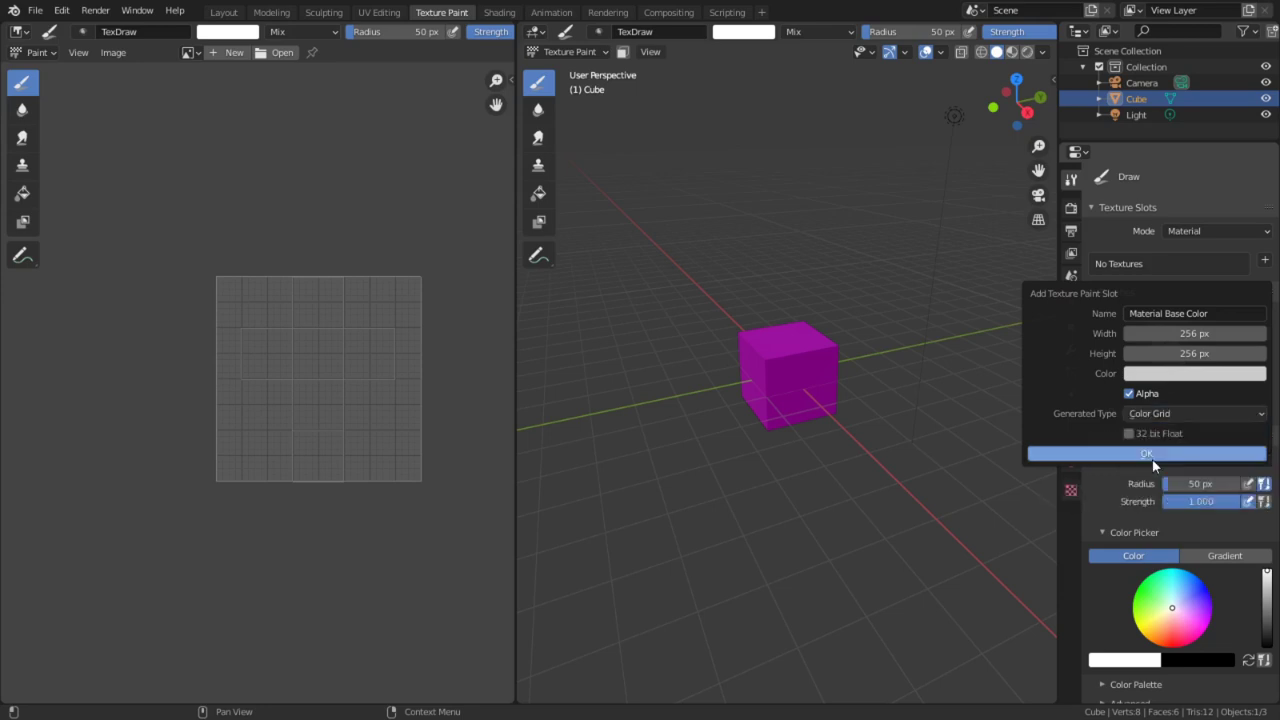
click(1055, 456)
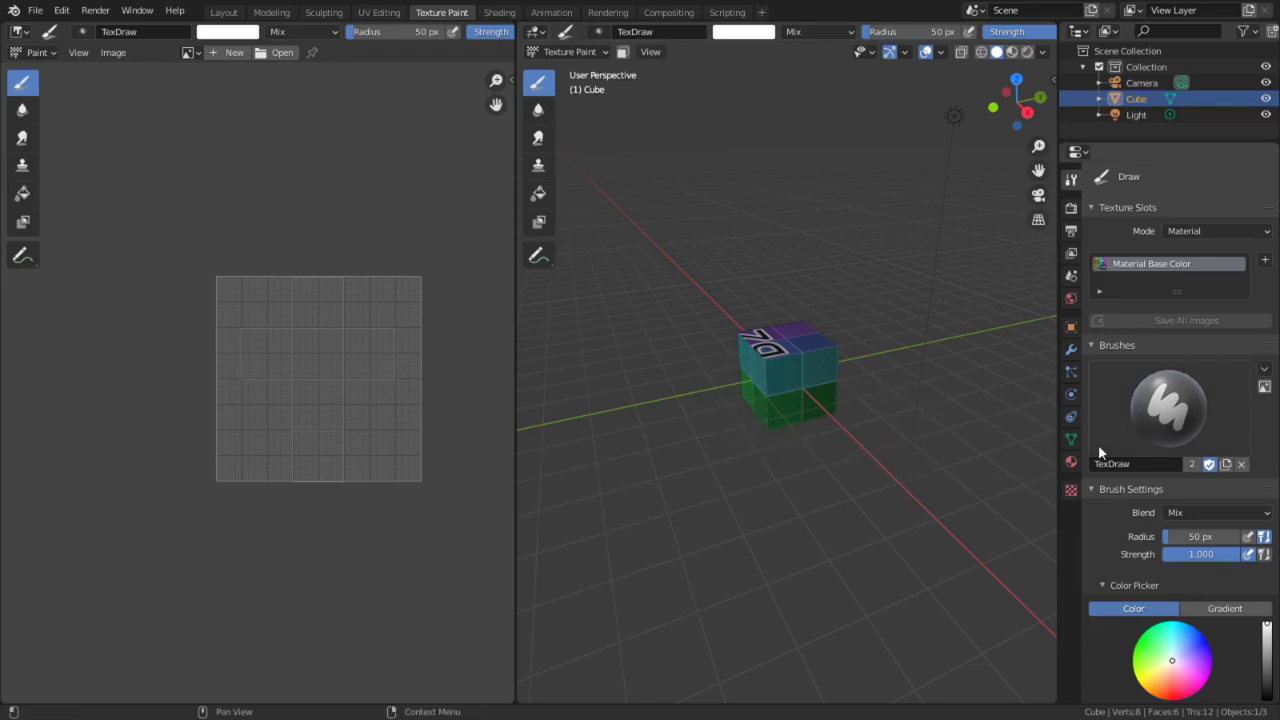
Set the 3D viewport's solid shading to Flat lighting.
click(1042, 53)
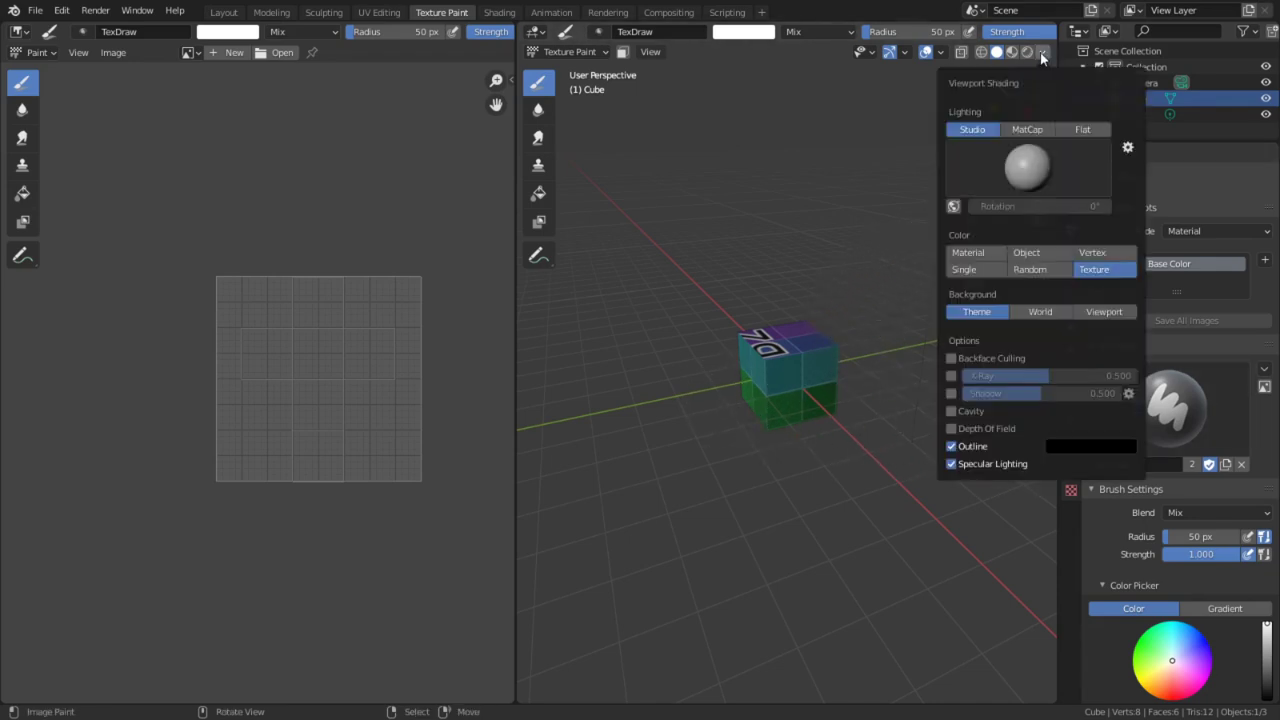
click(1083, 129)
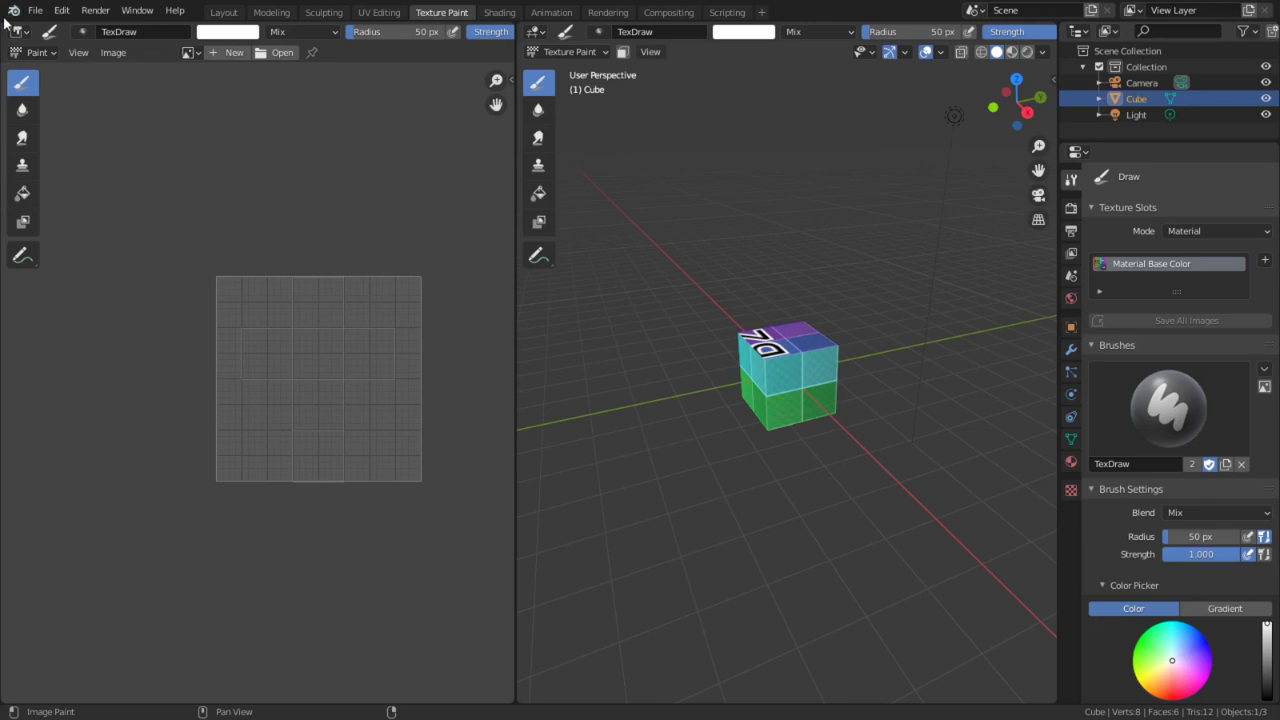
Split the image editor into two stacked areas and turn the upper one into a 3D viewport.
drag(4, 21, 33, 353)
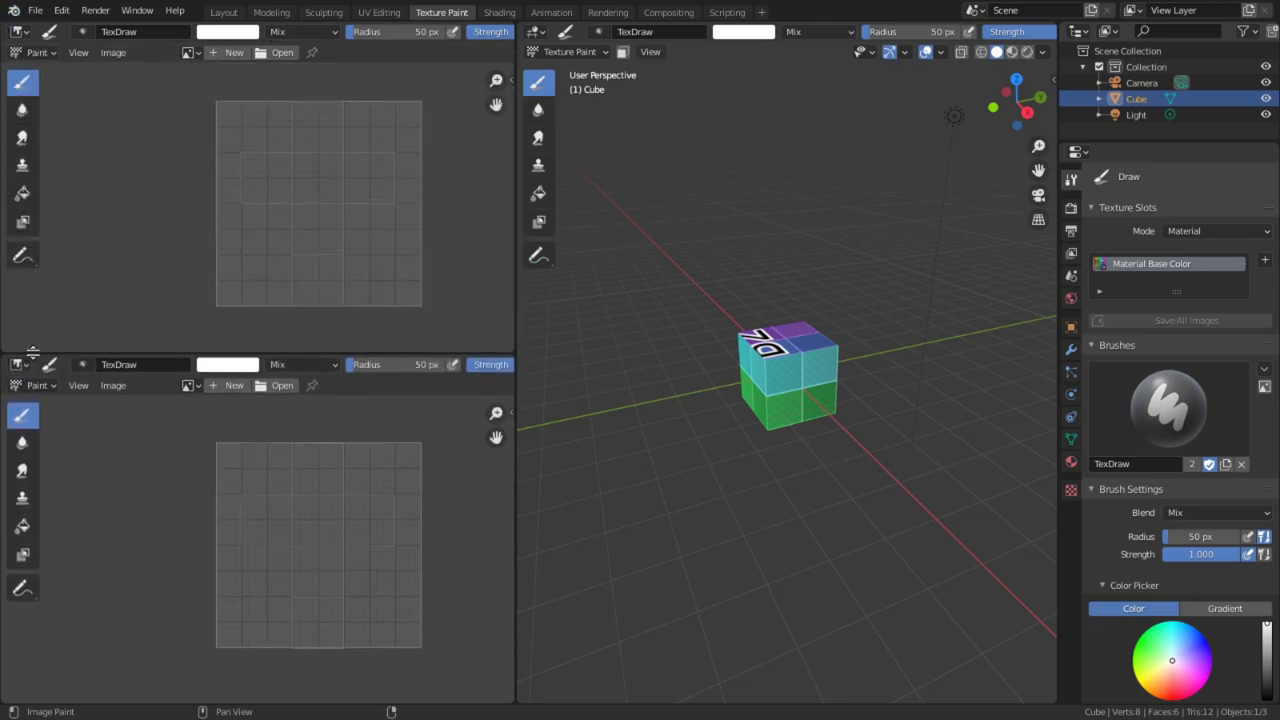
click(37, 53)
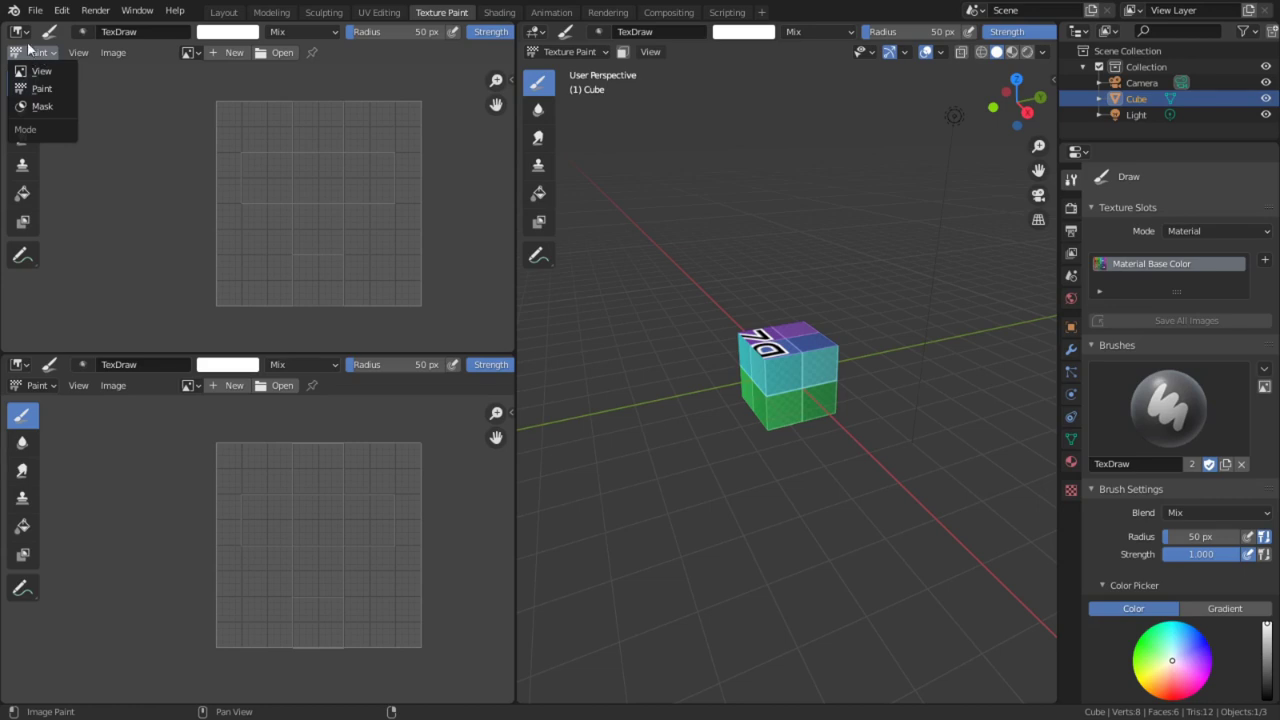
click(17, 31)
click(20, 48)
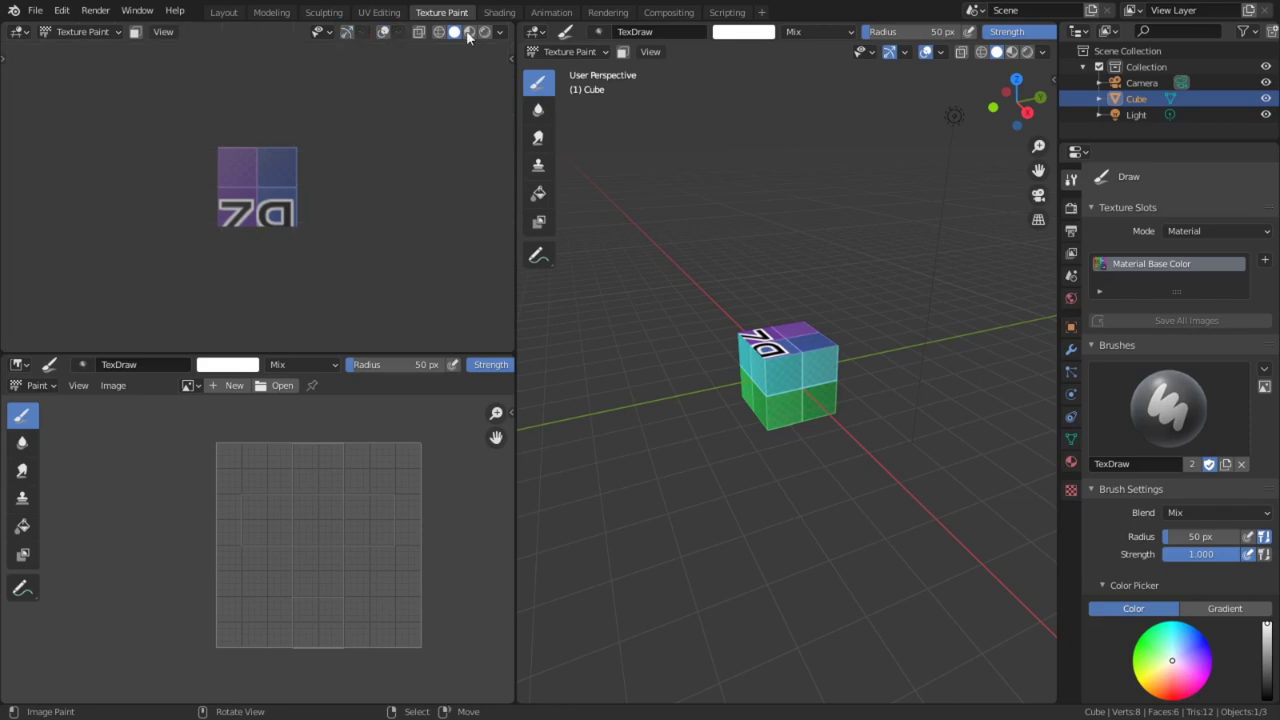
Hide the new preview viewport's header and enlarge the Properties editor over the Outliner.
right_click(499, 31)
mouse_move(500, 38)
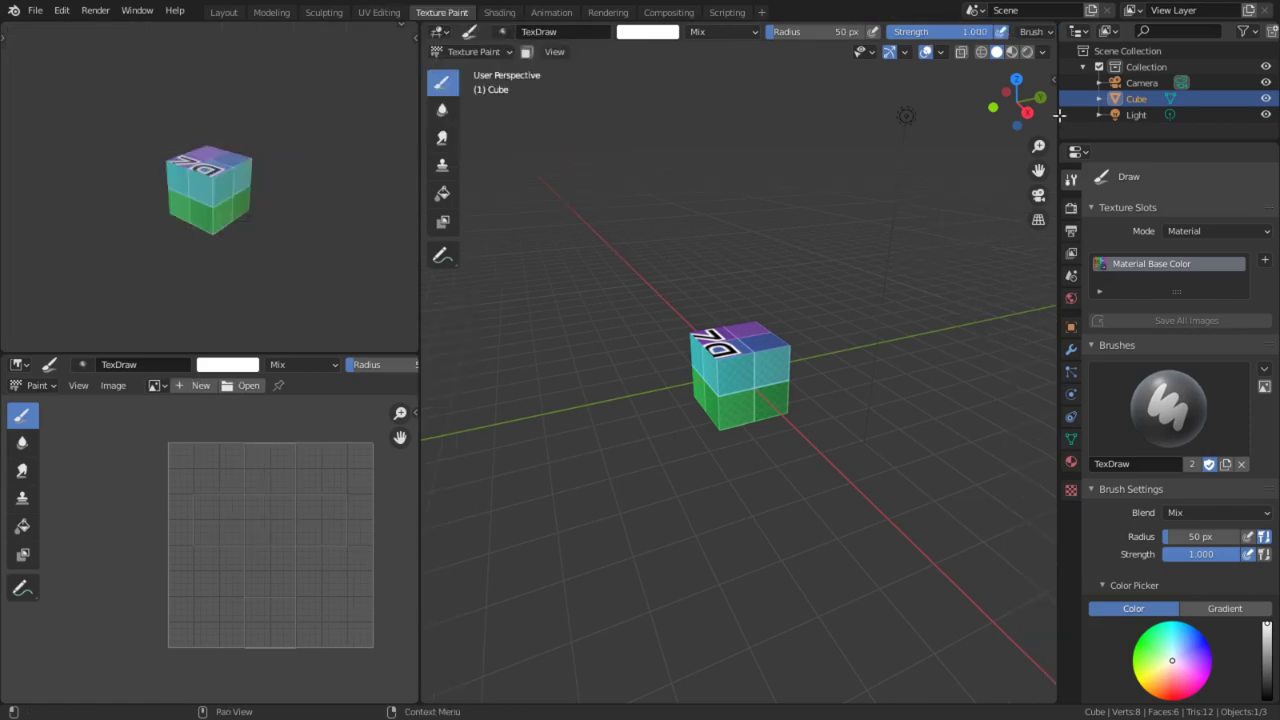
drag(1062, 142, 1069, 46)
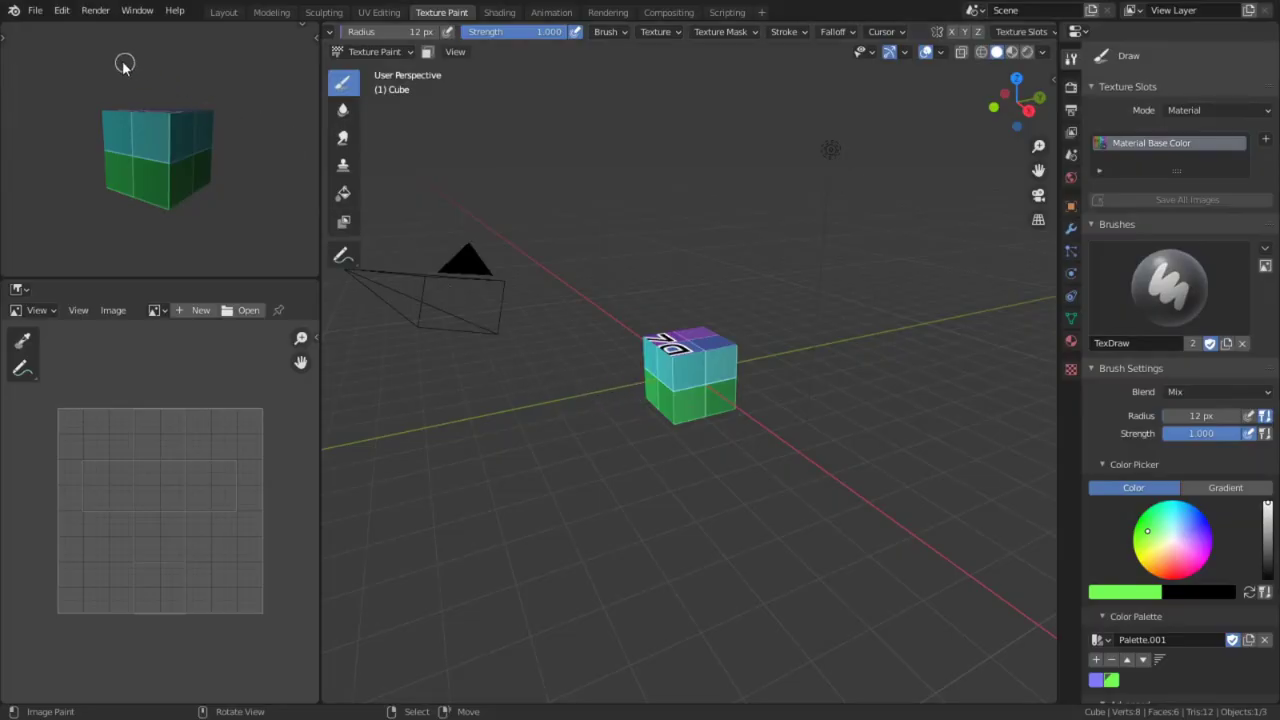
Display the Material Base Color texture in the image editor and open its image commands.
click(45, 13)
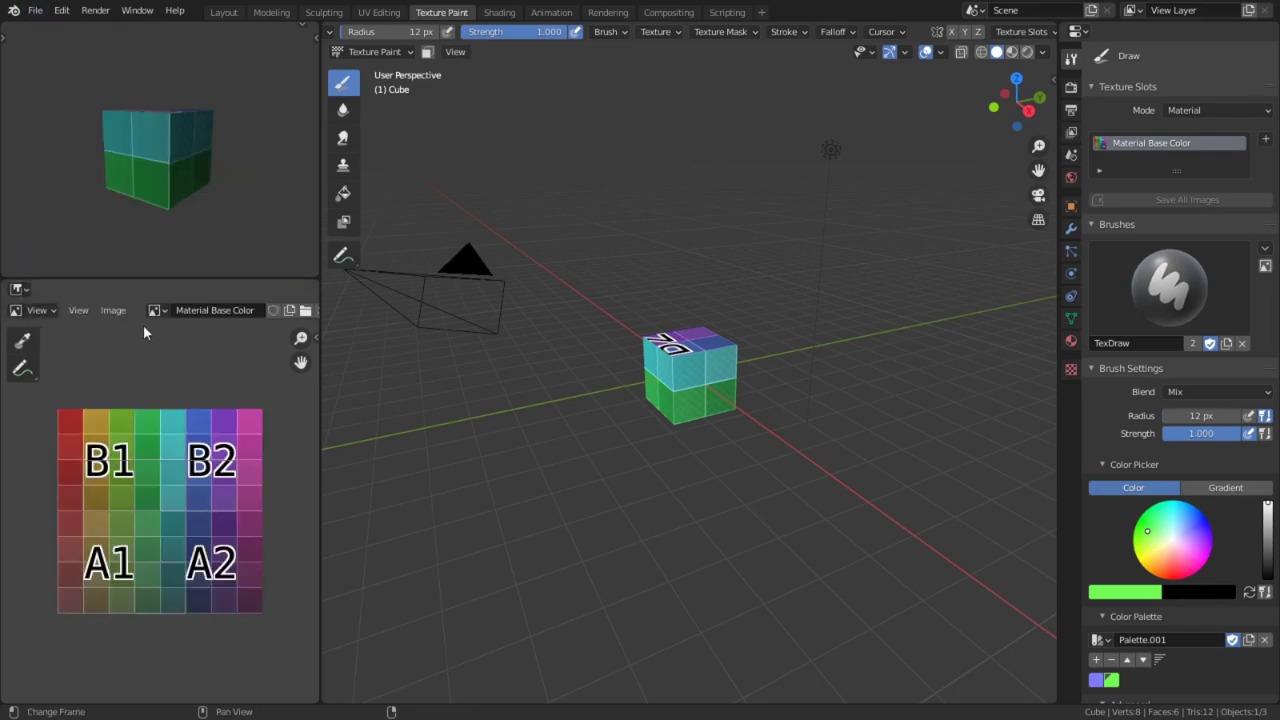
click(113, 310)
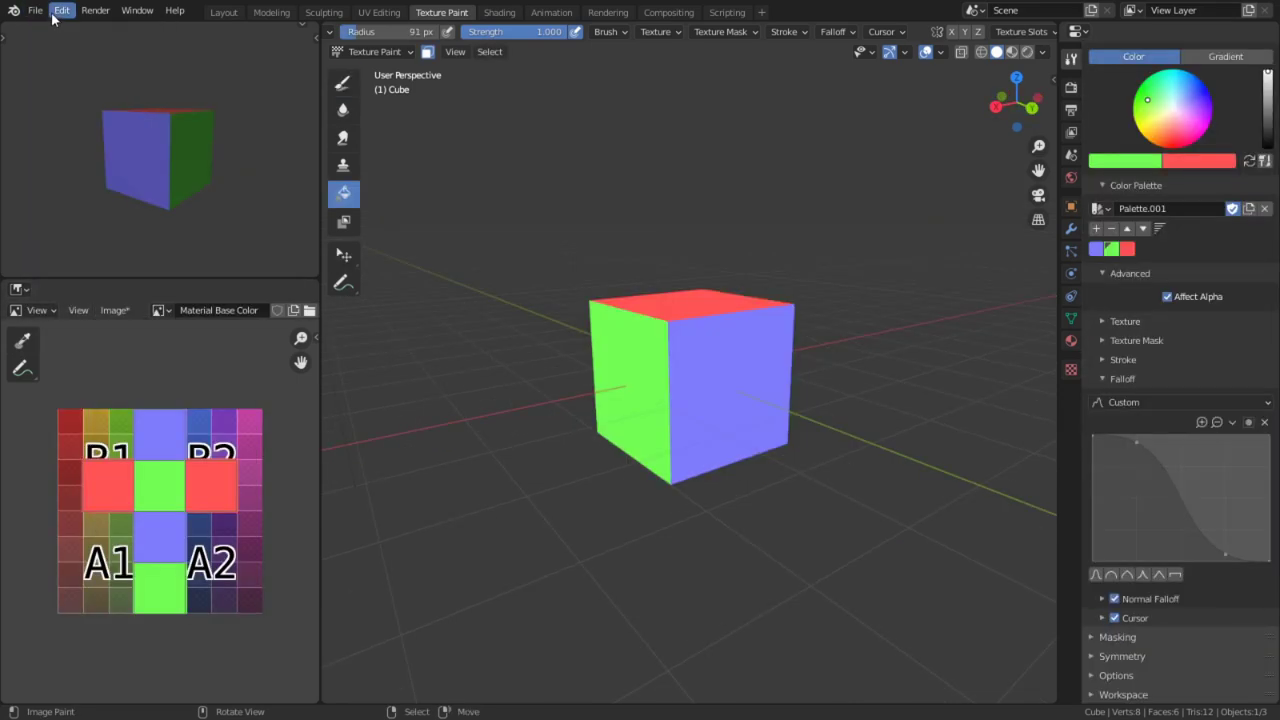
Recover the auto-saved file Default startup1_19756_autosave.blend and check the texture on the cube.
click(38, 12)
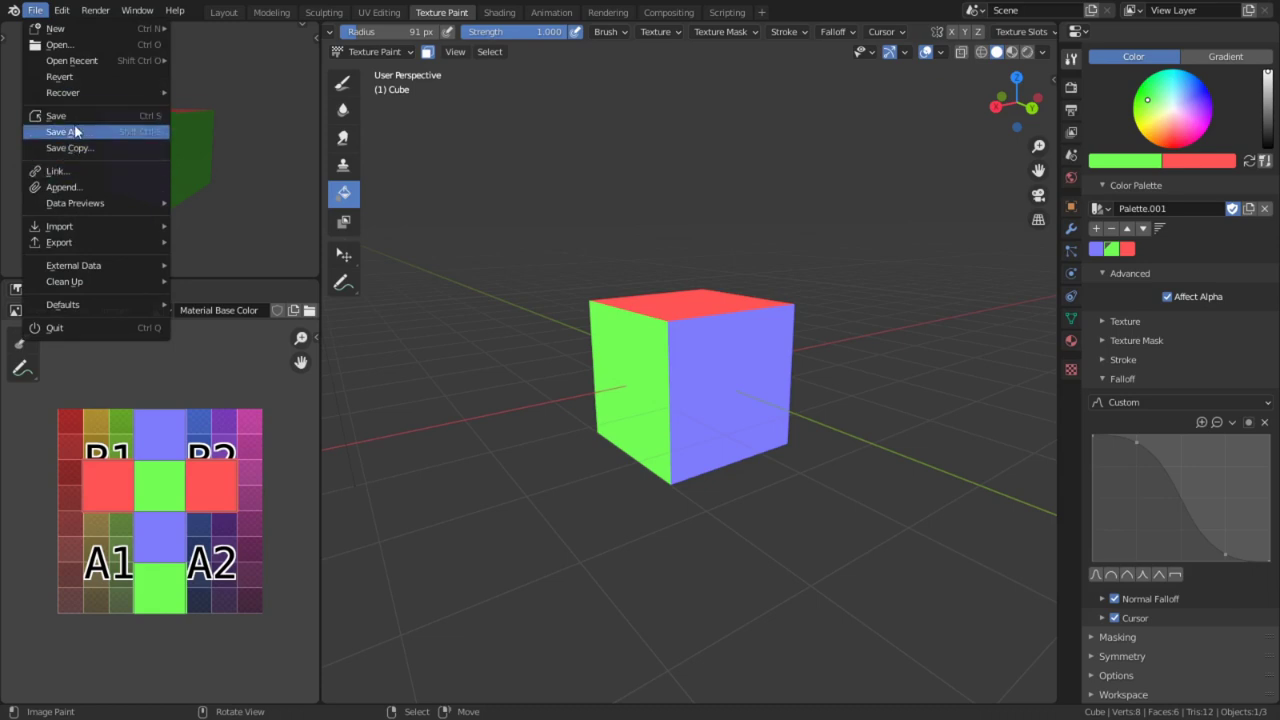
mouse_move(64, 94)
click(218, 107)
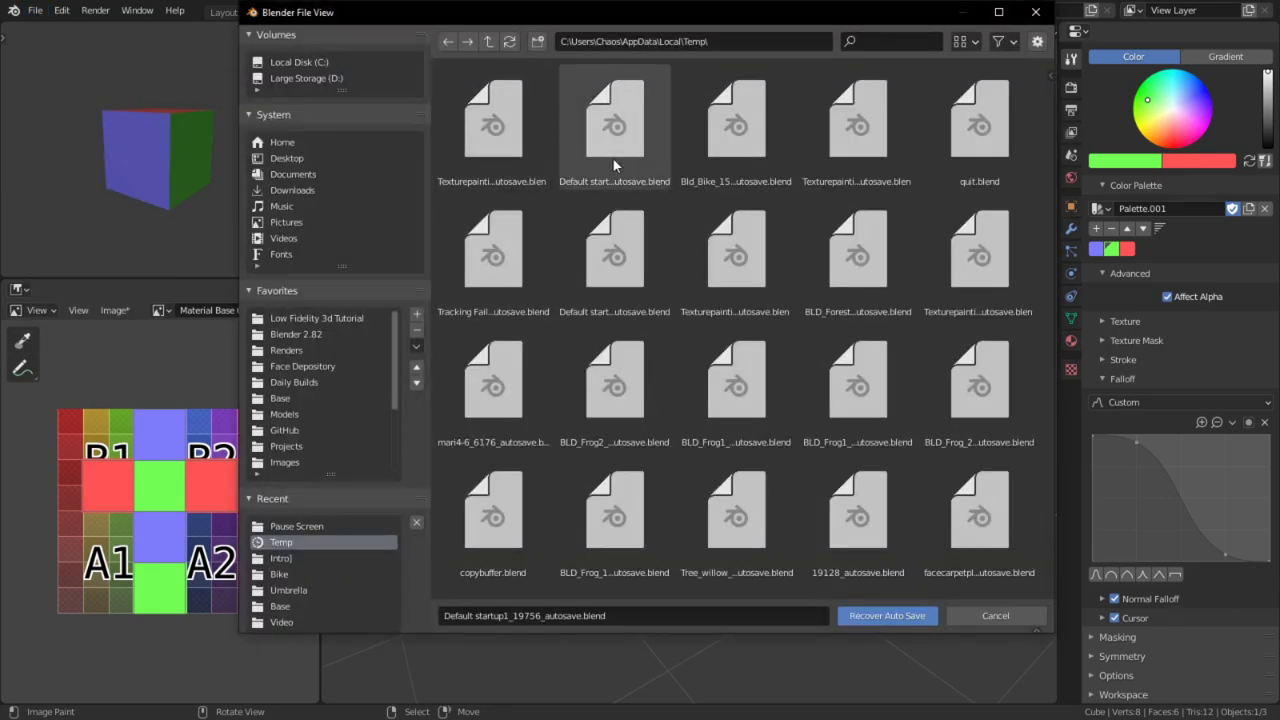
double_click(613, 160)
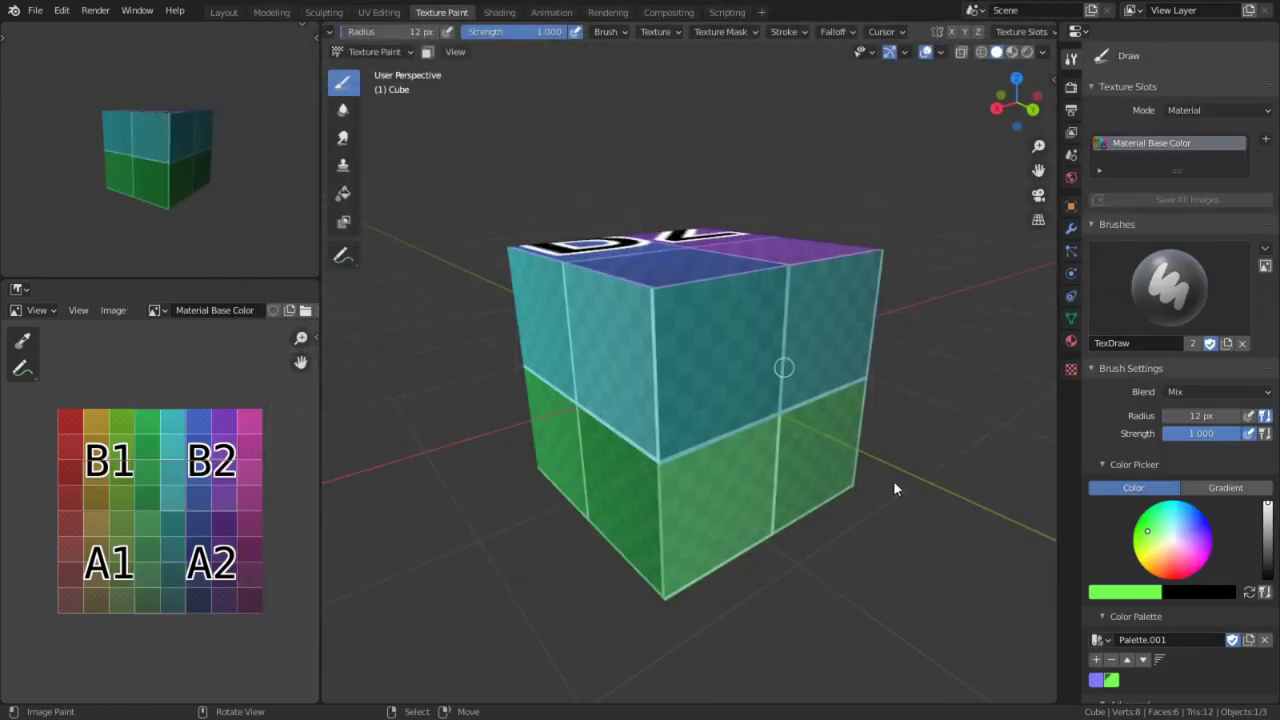
scroll(822, 508, up, 2)
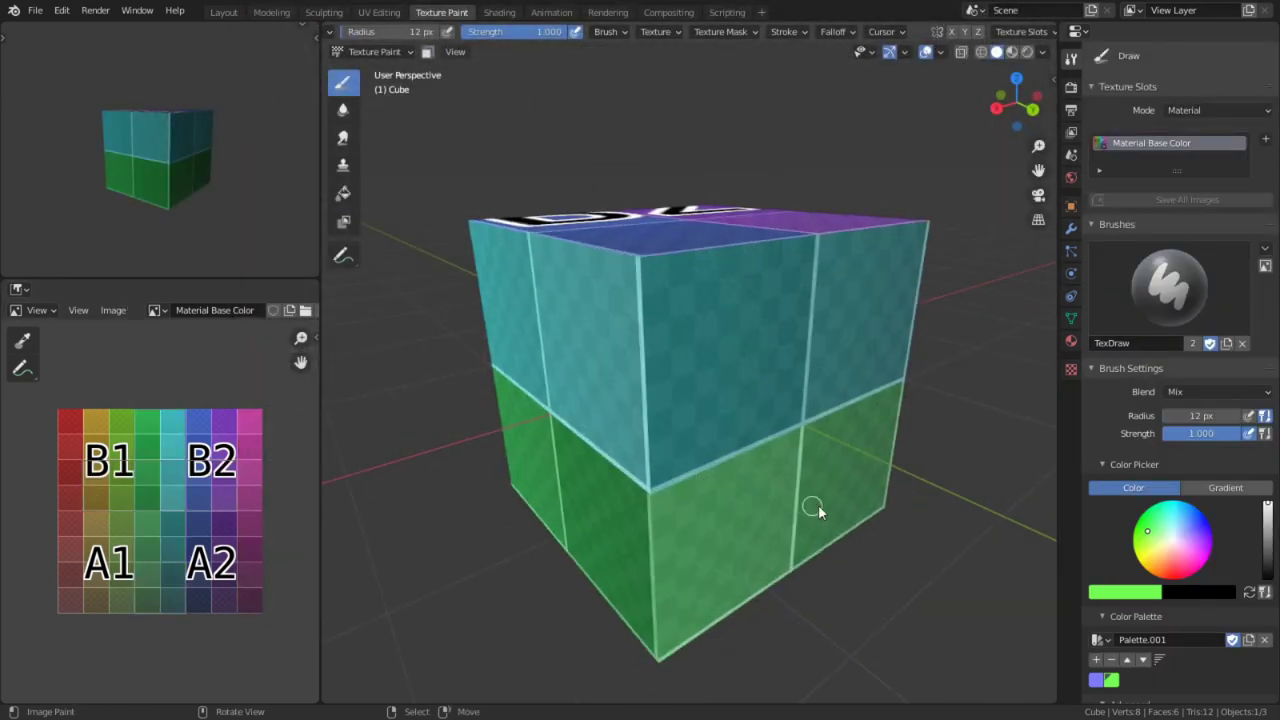
scroll(822, 504, down, 2)
middle_drag(822, 506, 663, 516)
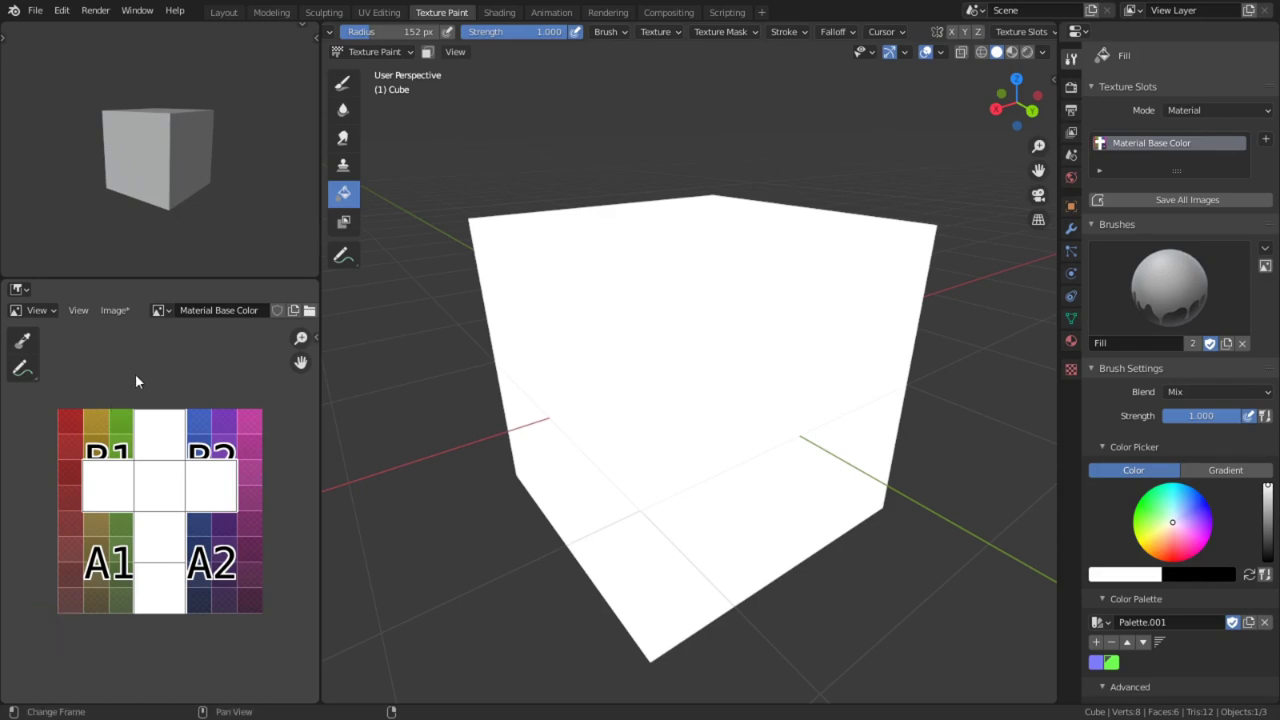
Save the cube's texture image as Material Base Color.png in RGBA PNG format.
key(alt+s)
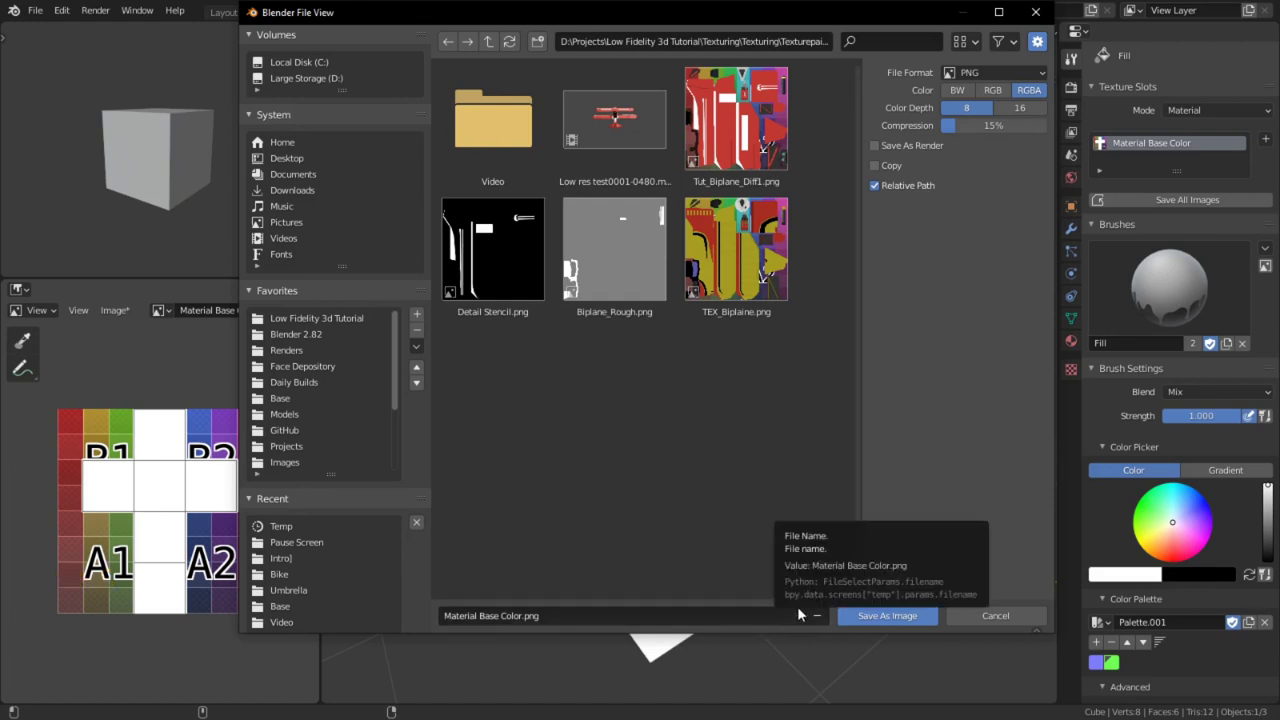
click(874, 608)
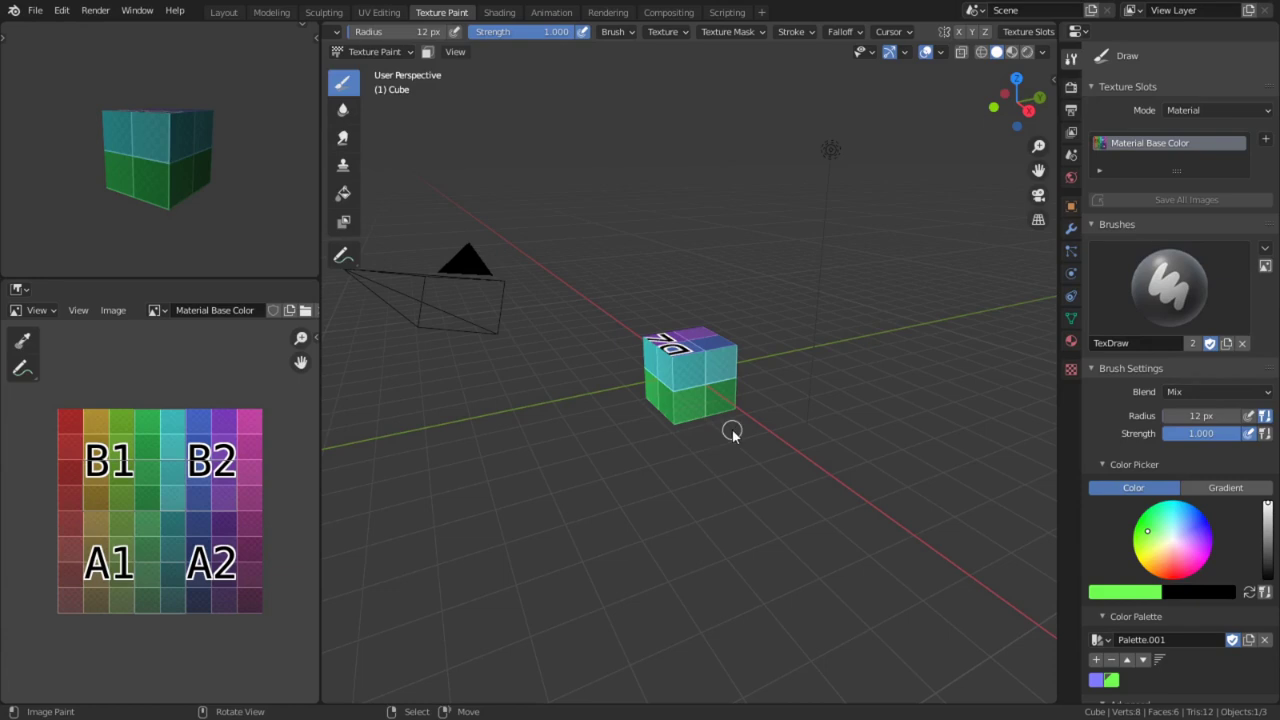
Paint a winding light green stroke across one cube face with the Draw brush at a 44 px radius.
mouse_move(732, 429)
middle_down()
mouse_move(752, 429)
mouse_move(735, 432)
middle_up()
scroll(735, 430, up, 8)
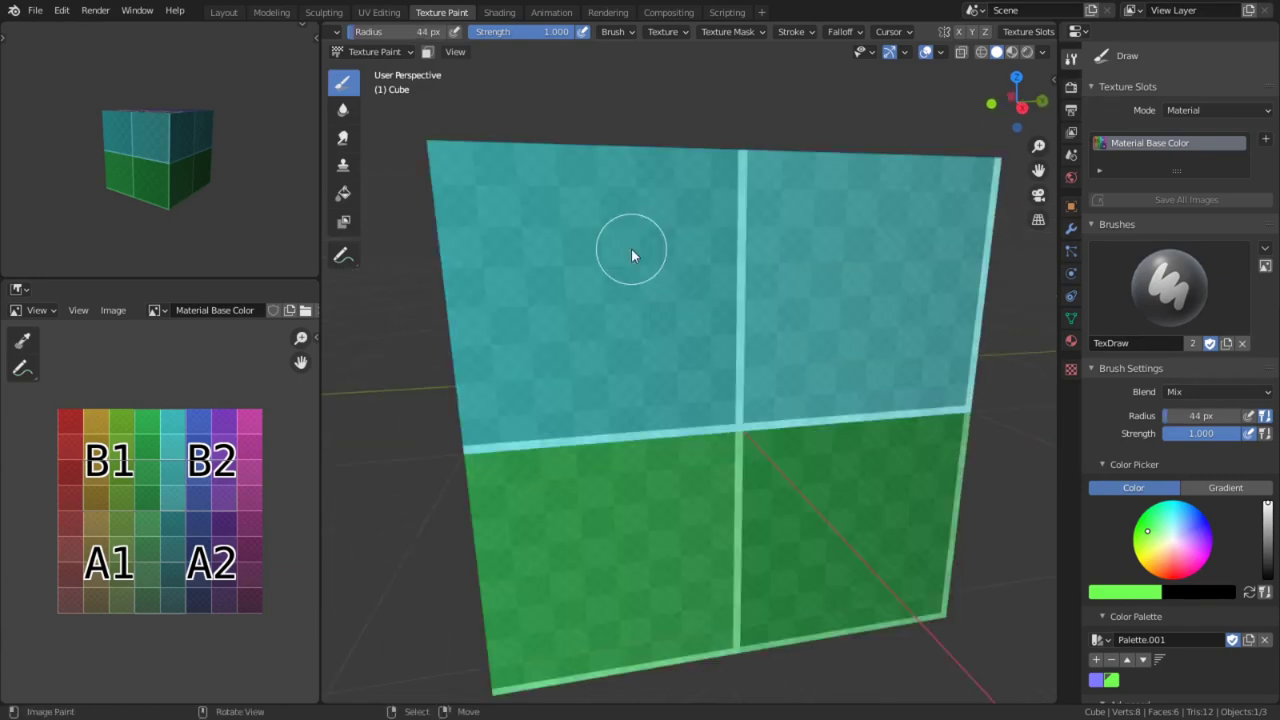
mouse_move(618, 232)
mouse_down()
mouse_move(563, 243)
mouse_move(524, 402)
mouse_up()
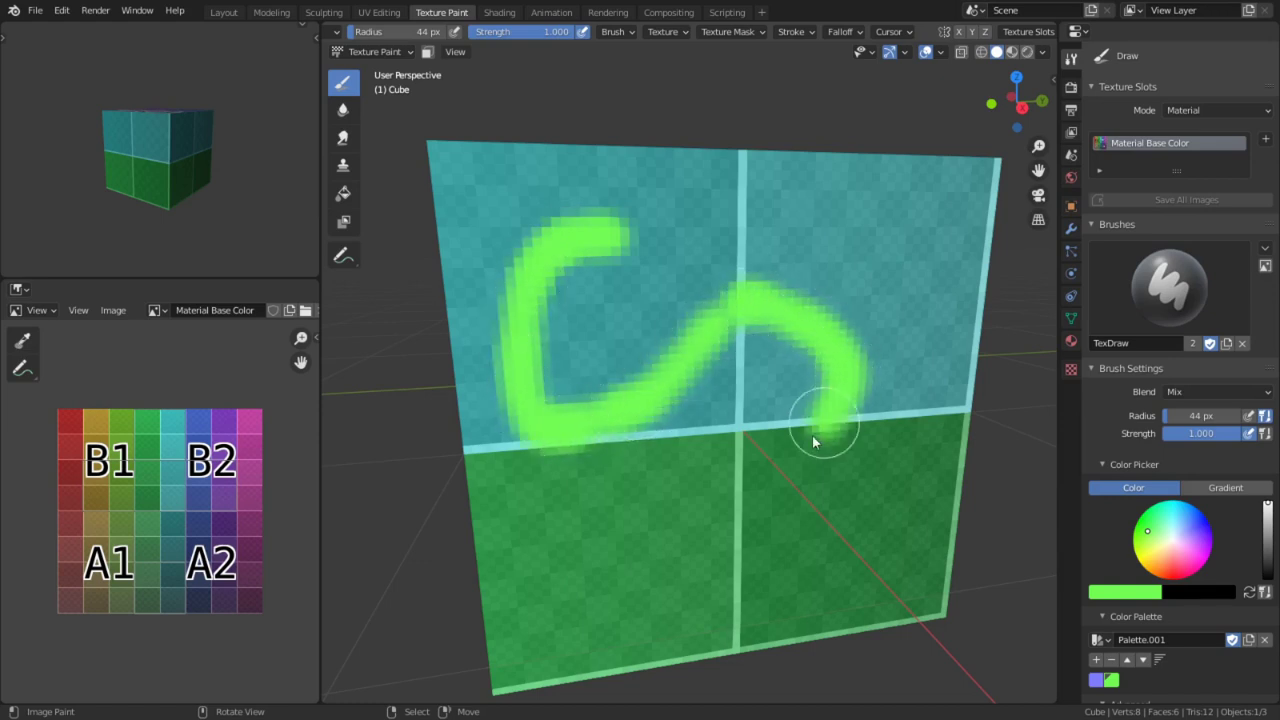
drag(799, 448, 767, 598)
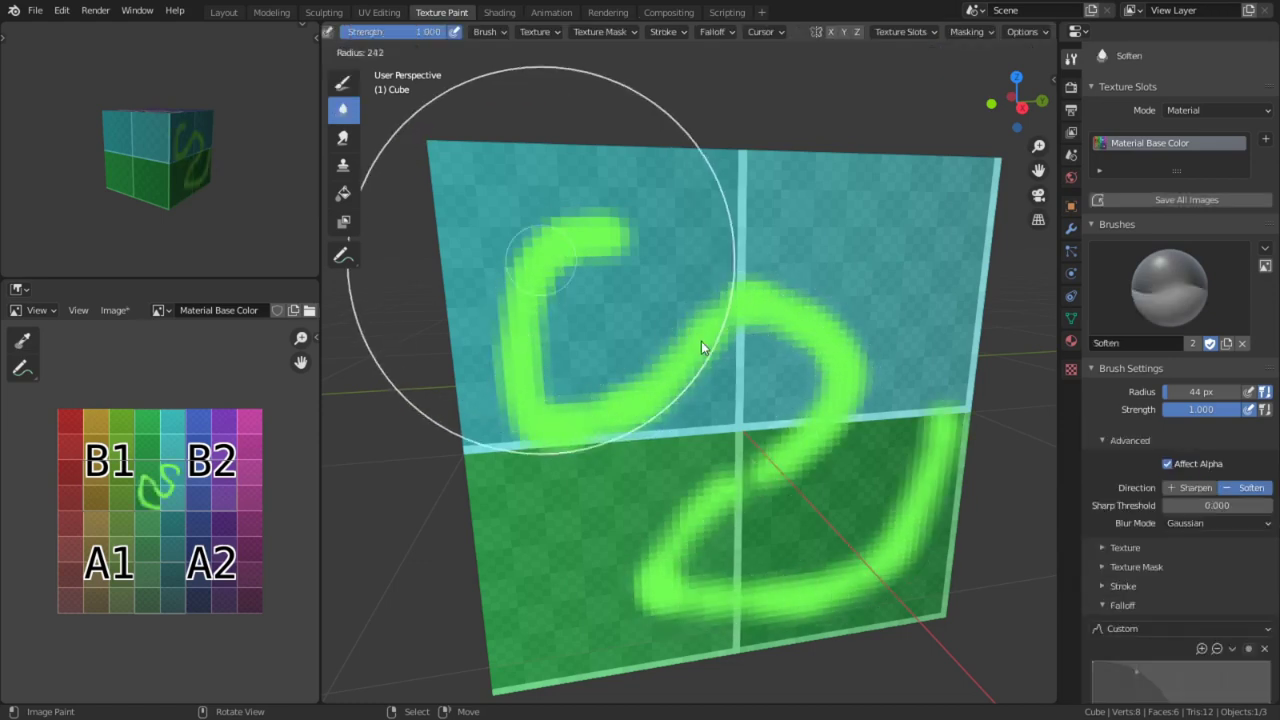
Blur the painted cube face with the Soften brush at a 246 px radius and smear its colors with a 123 px Smear brush.
click(701, 341)
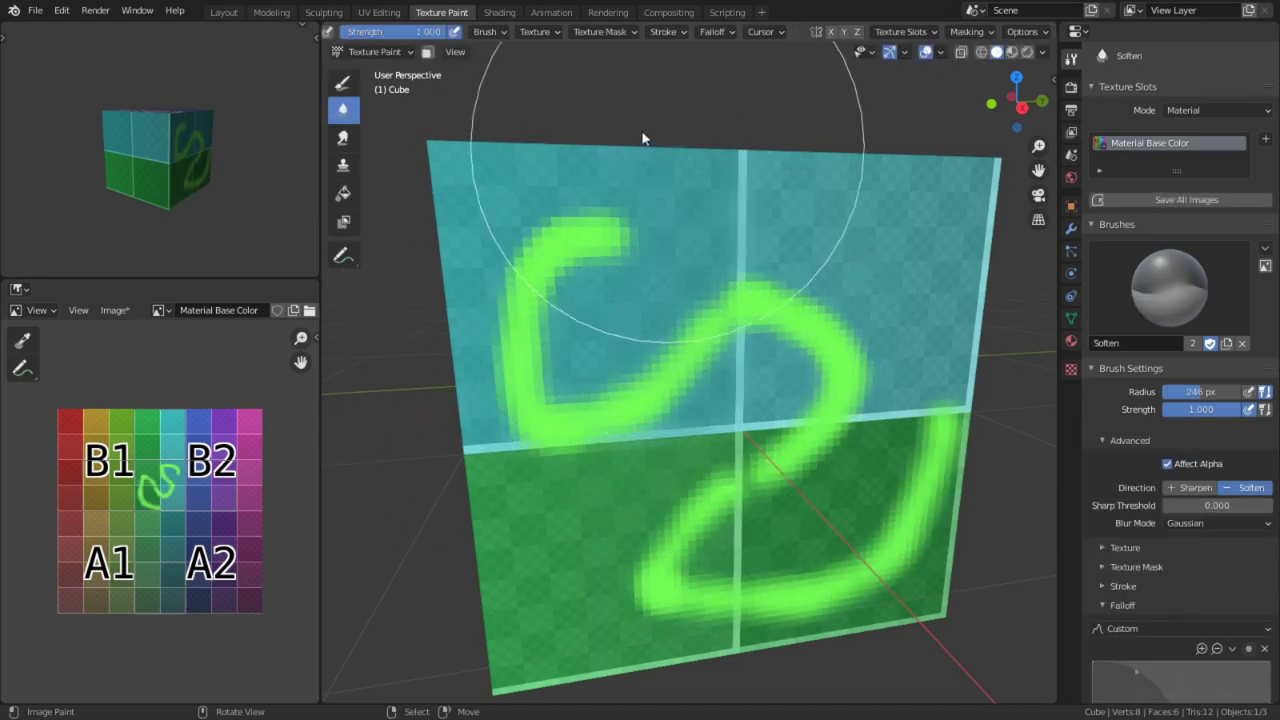
mouse_move(597, 181)
mouse_down()
mouse_move(606, 449)
mouse_move(757, 605)
mouse_up()
key(r)
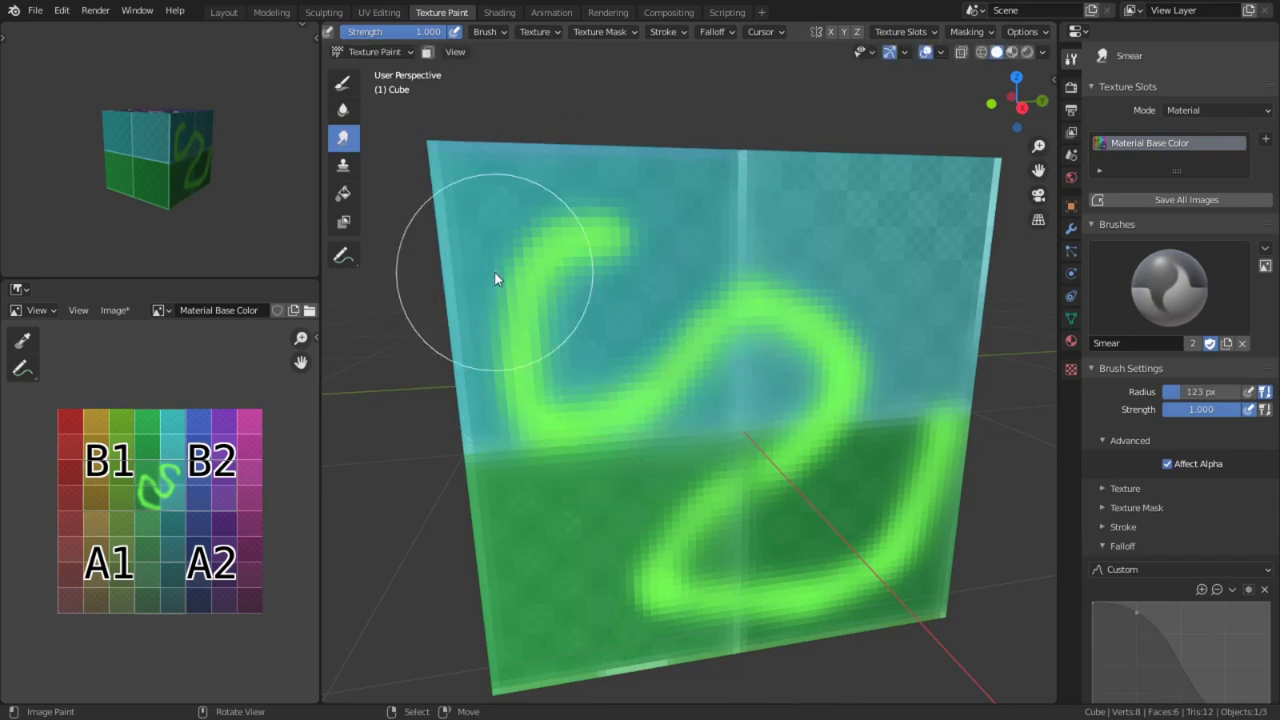
mouse_move(500, 278)
mouse_down()
mouse_move(580, 360)
mouse_move(600, 690)
mouse_move(631, 380)
mouse_move(783, 314)
mouse_move(979, 581)
mouse_move(819, 216)
mouse_up()
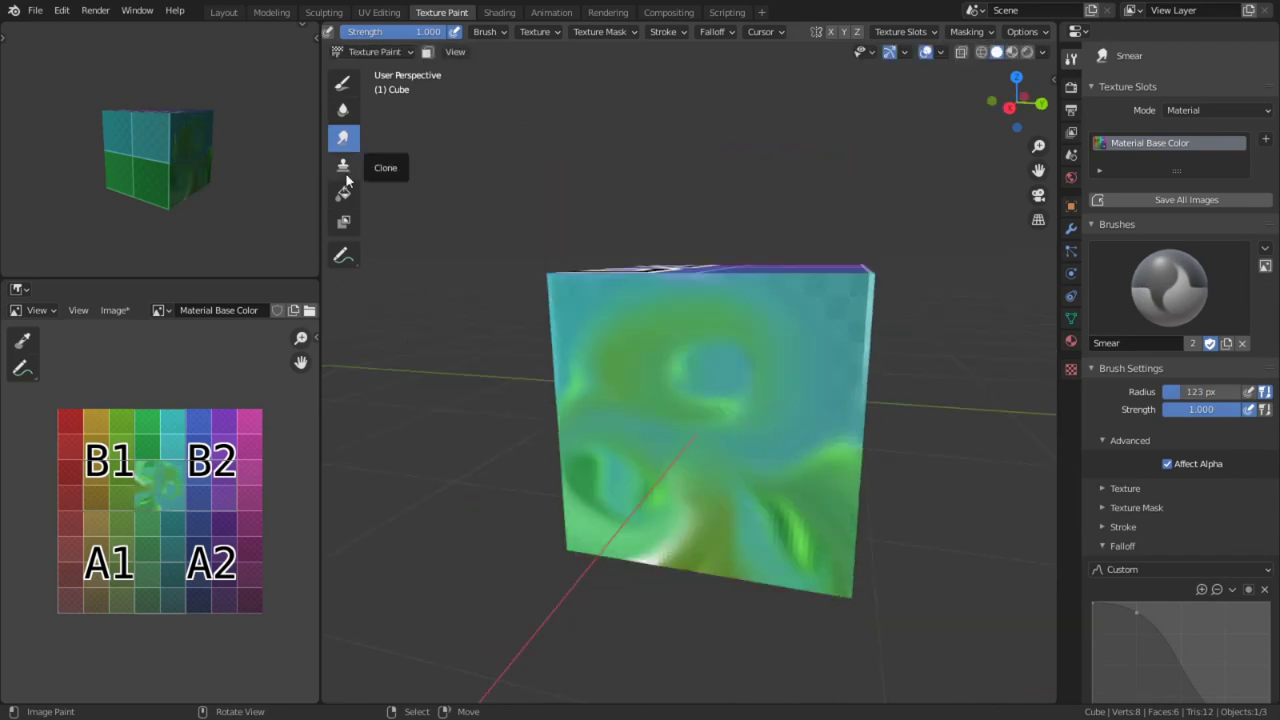
Set a clone source with the 3D cursor and clone texture areas across several cube faces using the Clone brush at a 123 px radius.
click(344, 170)
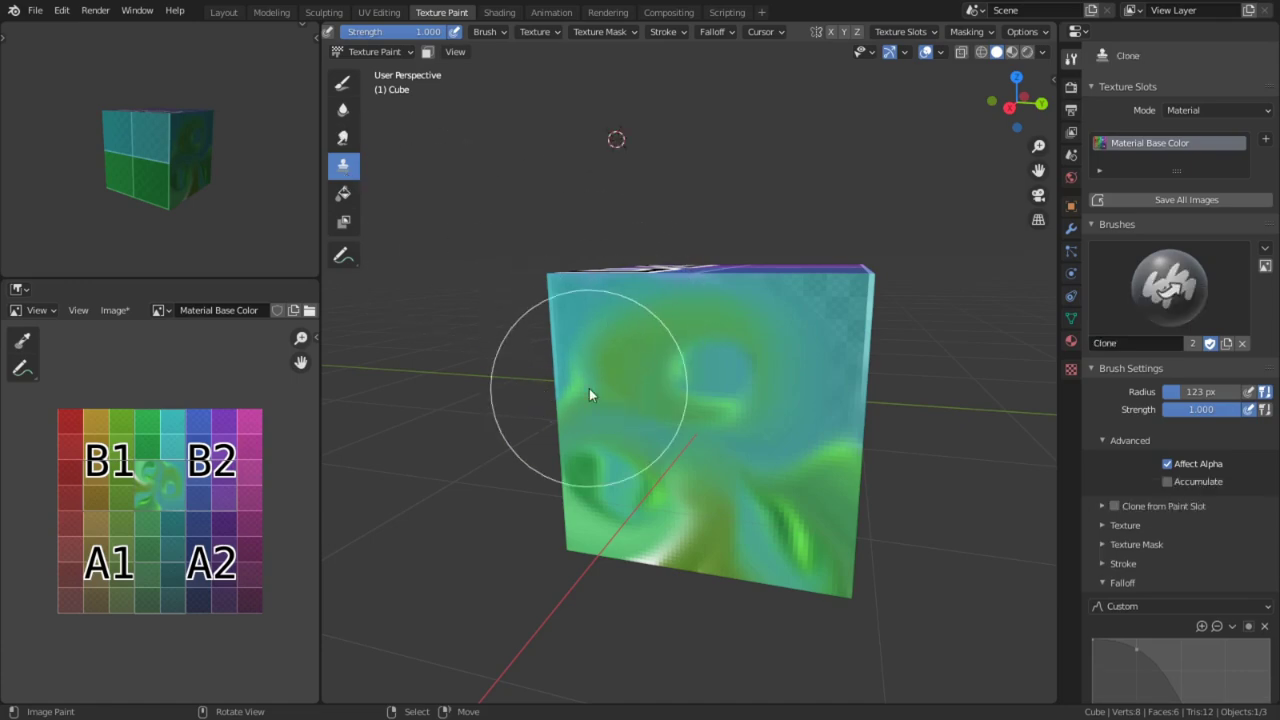
middle_drag(591, 394, 550, 404)
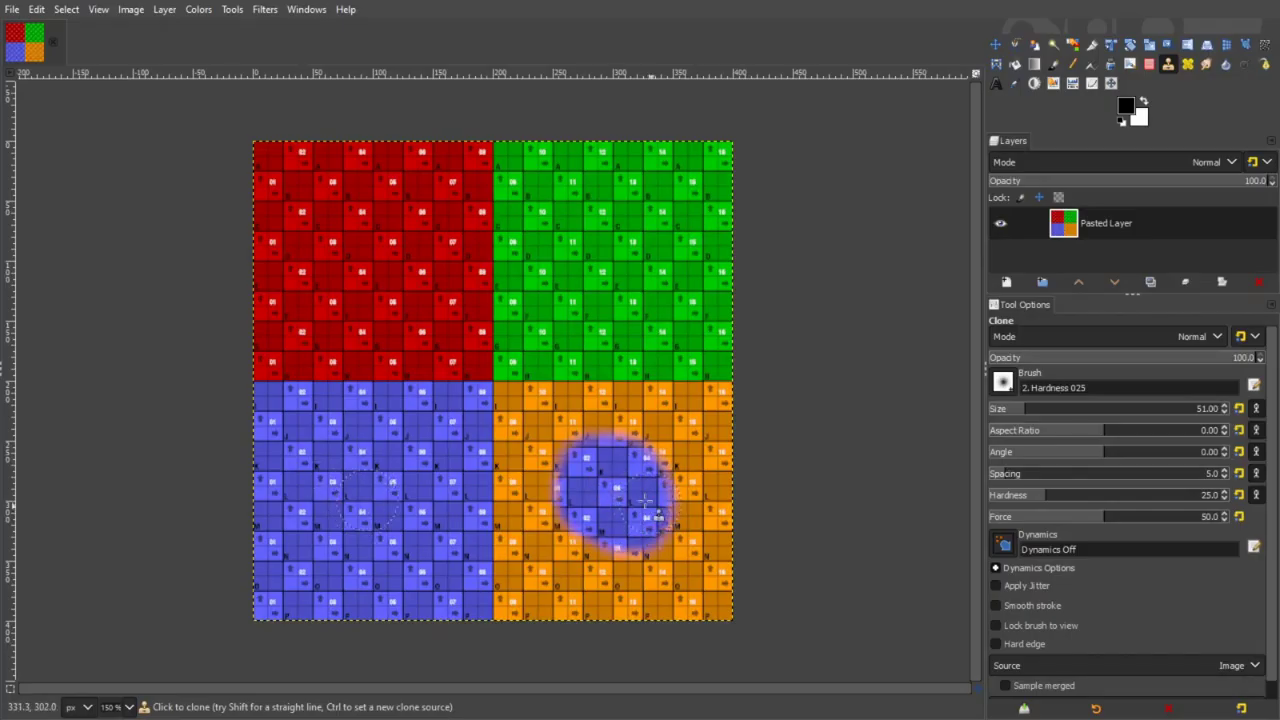
drag(649, 266, 661, 280)
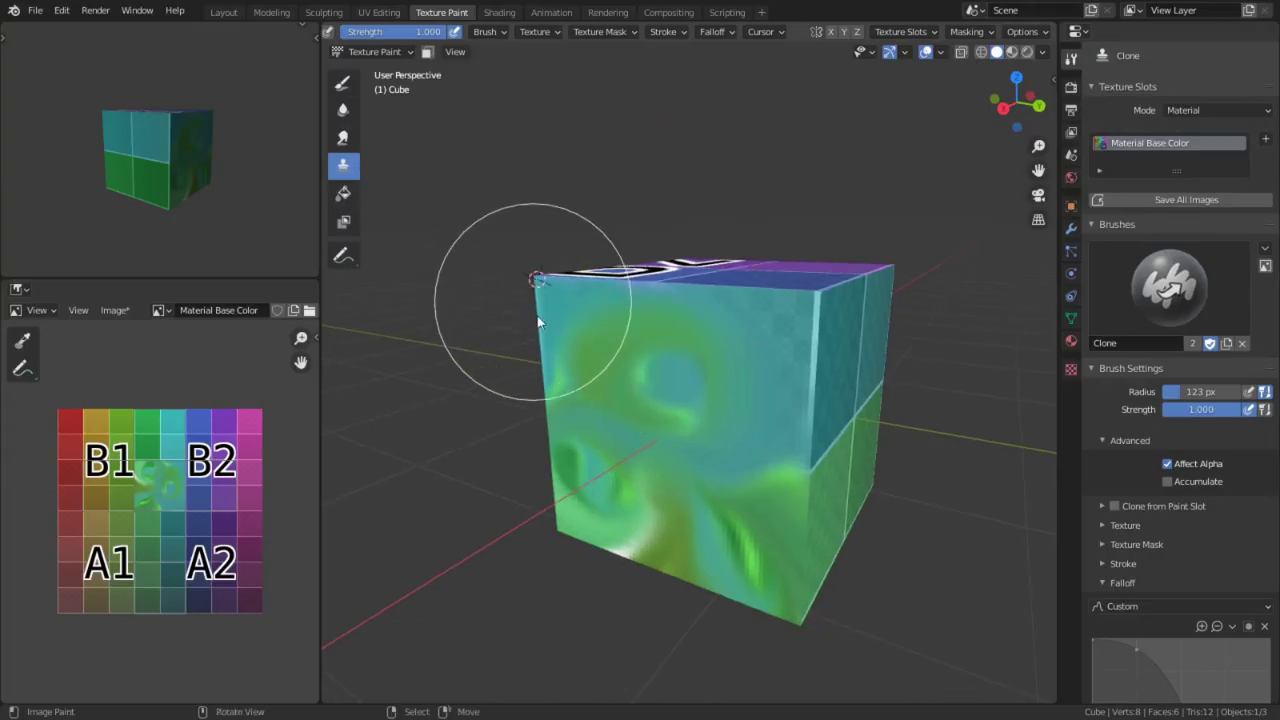
mouse_move(549, 332)
middle_down()
mouse_move(687, 404)
mouse_move(841, 407)
mouse_move(843, 392)
mouse_move(586, 340)
middle_up()
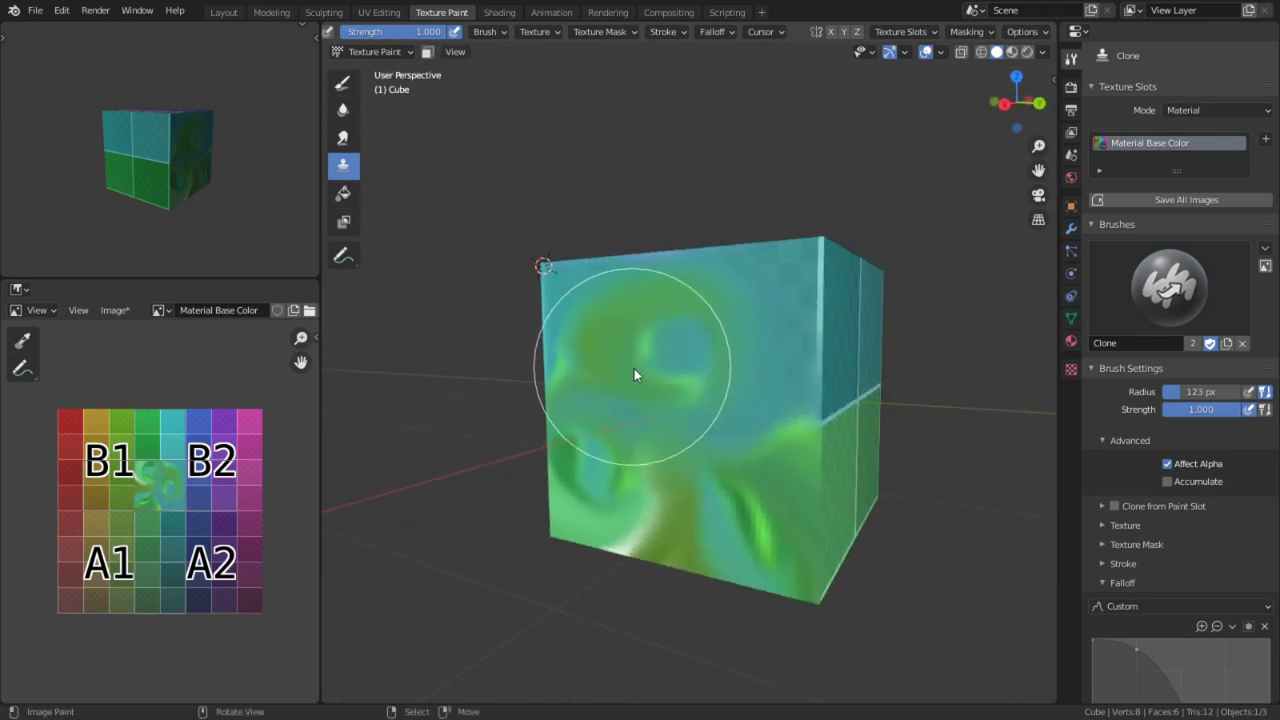
mouse_move(648, 371)
mouse_down()
mouse_move(677, 603)
mouse_move(674, 480)
mouse_move(854, 457)
mouse_move(800, 531)
mouse_up()
mouse_move(863, 257)
middle_down()
mouse_move(768, 383)
mouse_move(623, 400)
mouse_move(608, 428)
mouse_move(640, 424)
middle_up()
mouse_move(673, 360)
mouse_down()
mouse_move(648, 458)
mouse_move(737, 441)
mouse_move(699, 456)
mouse_move(707, 482)
mouse_move(521, 556)
mouse_move(788, 493)
mouse_up()
mouse_move(788, 493)
middle_down()
mouse_move(598, 443)
mouse_move(660, 380)
middle_up()
mouse_move(689, 343)
mouse_down()
mouse_move(481, 386)
mouse_move(543, 429)
mouse_move(646, 463)
mouse_move(654, 580)
mouse_up()
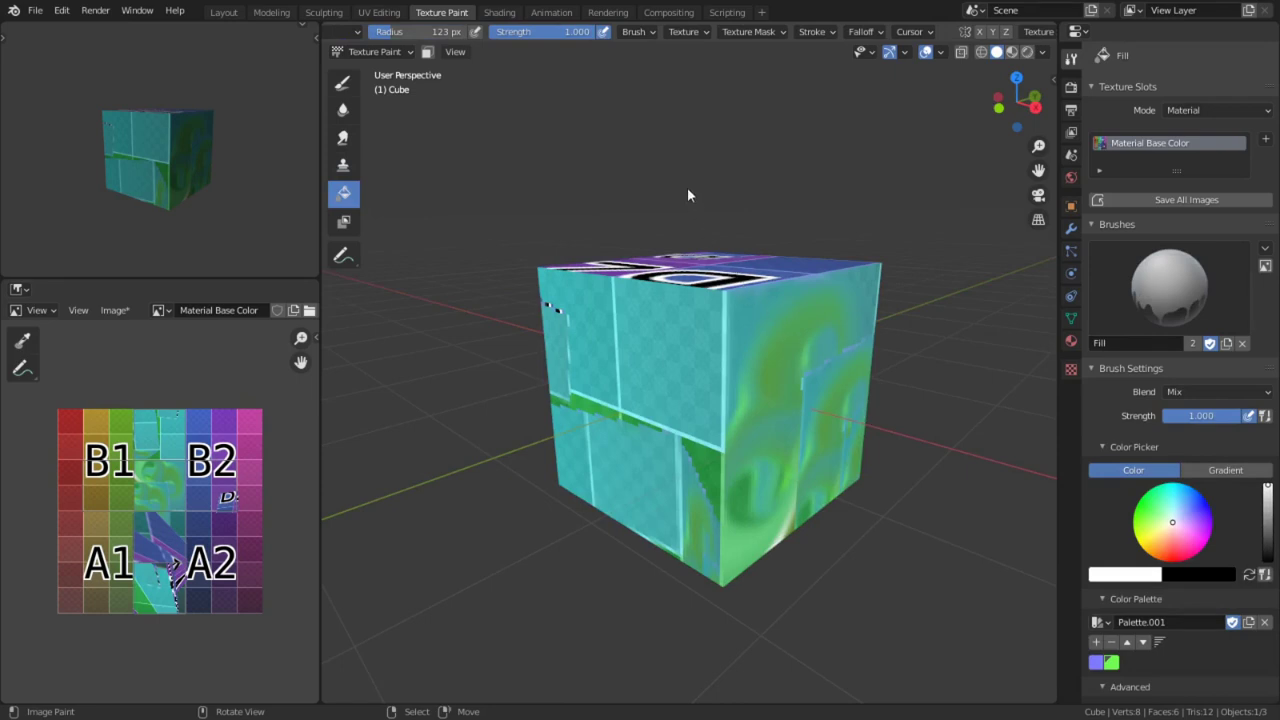
Fill the whole cube with white using the Fill brush, and undo the fill.
click(689, 306)
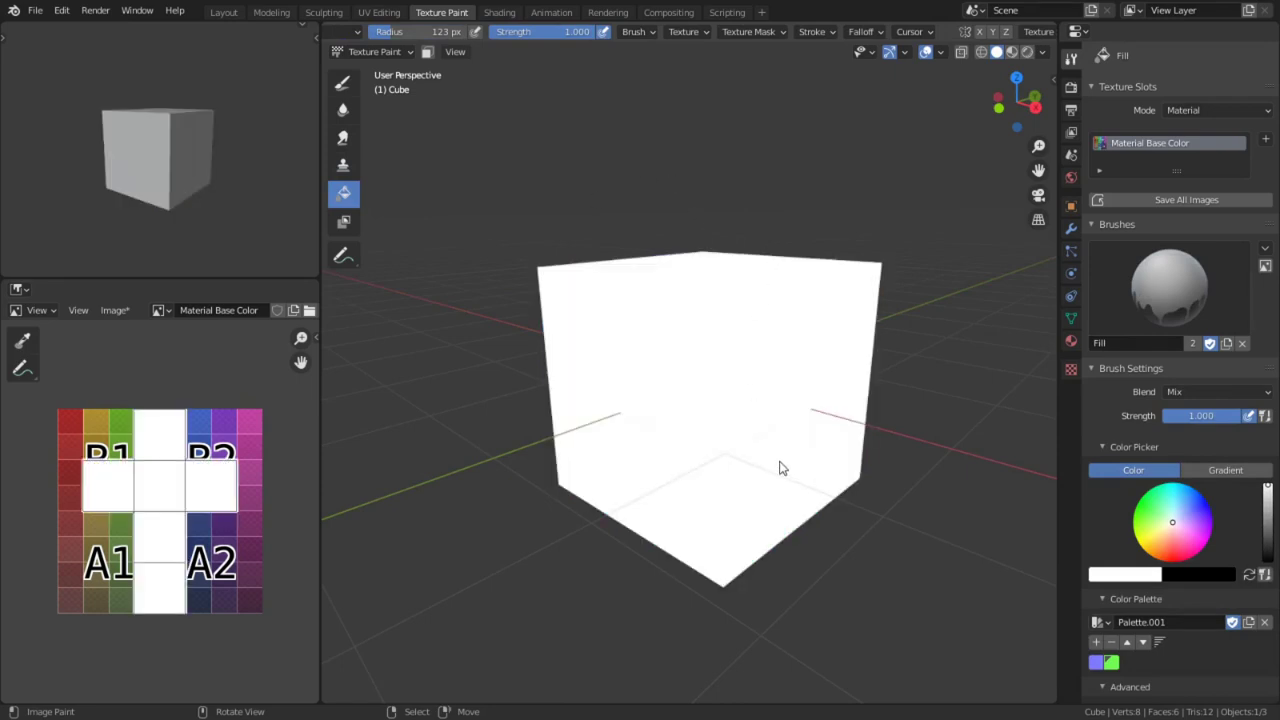
middle_drag(835, 519, 757, 521)
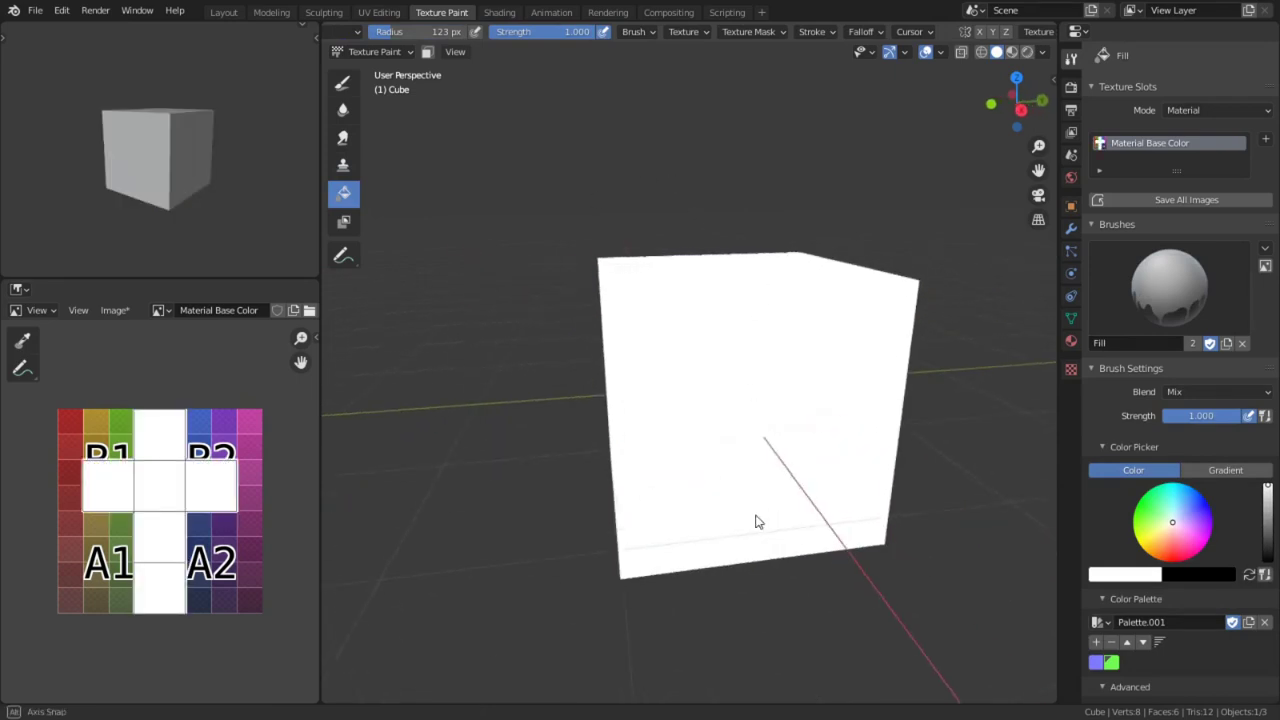
key(ctrl+z)
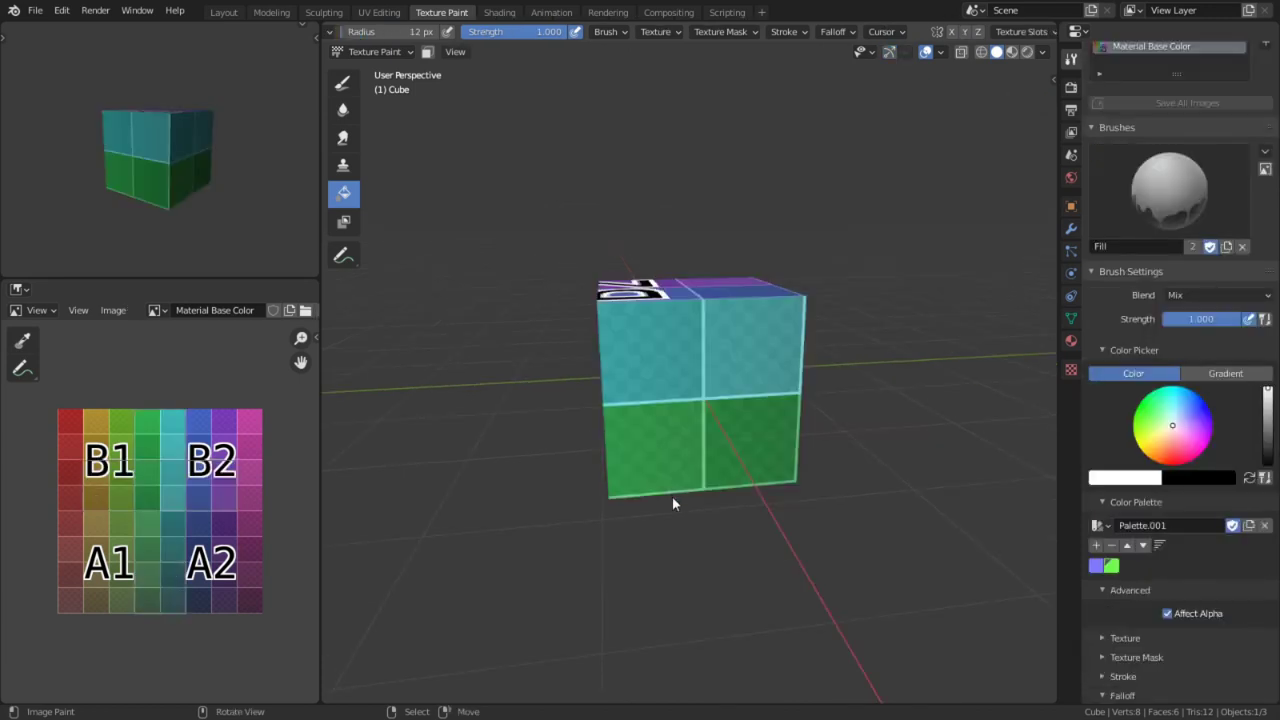
Enable face selection masking and try filling only the selected cube faces, using both white and black.
middle_drag(672, 497, 716, 502)
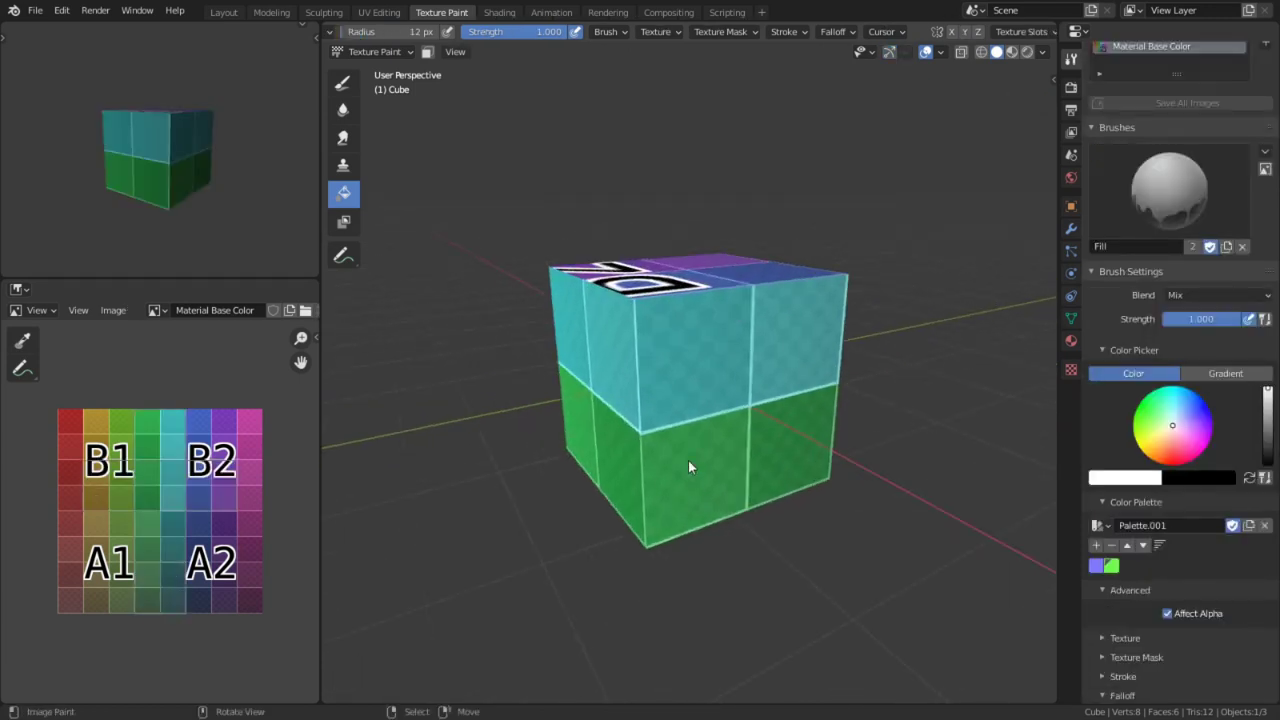
click(428, 52)
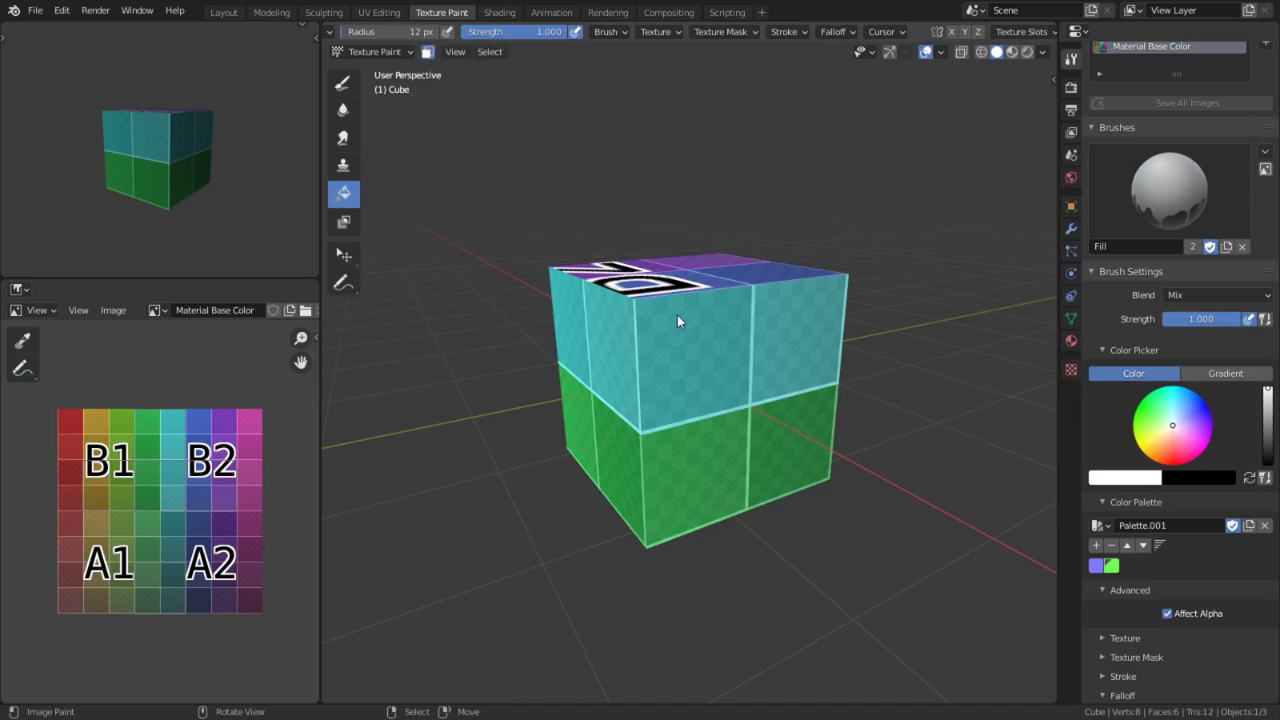
key(a)
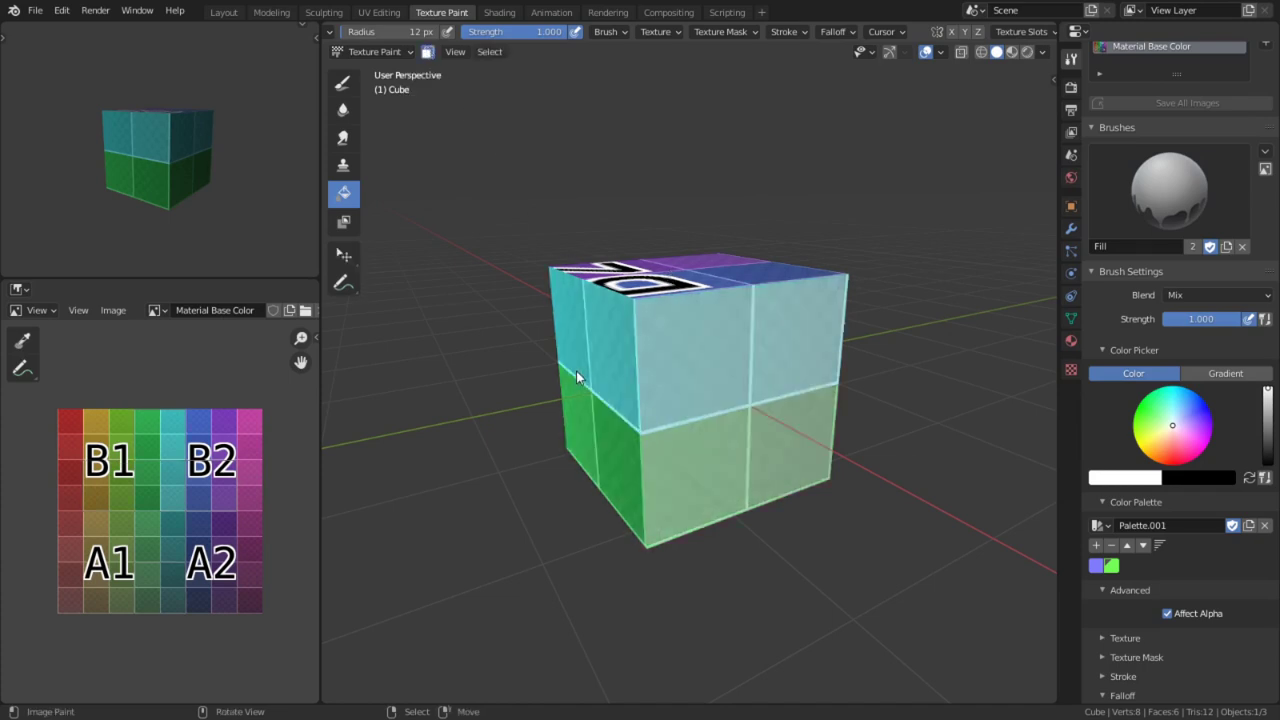
click(576, 371)
key(x)
click(699, 341)
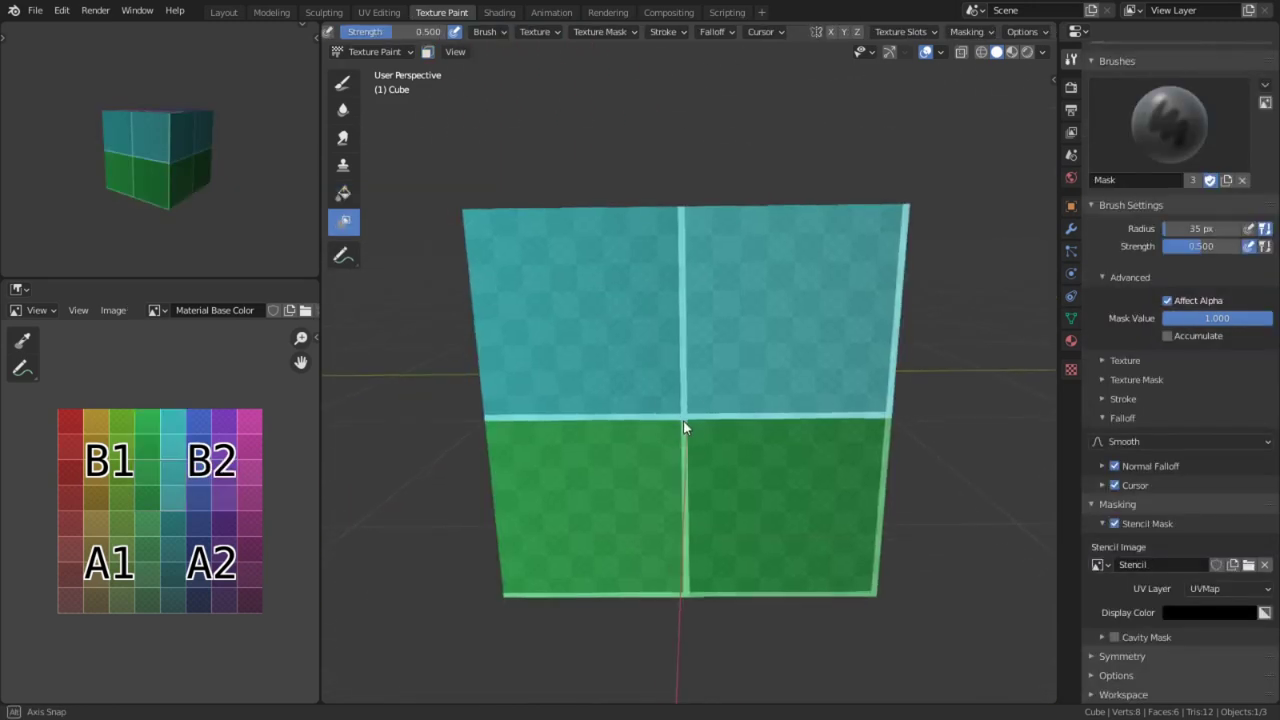
Try a stencil mask stroke near the upper part of the cube face with a 78 px Mask brush at strength 1.000.
key(f)
click(717, 418)
key(shift+f)
click(903, 440)
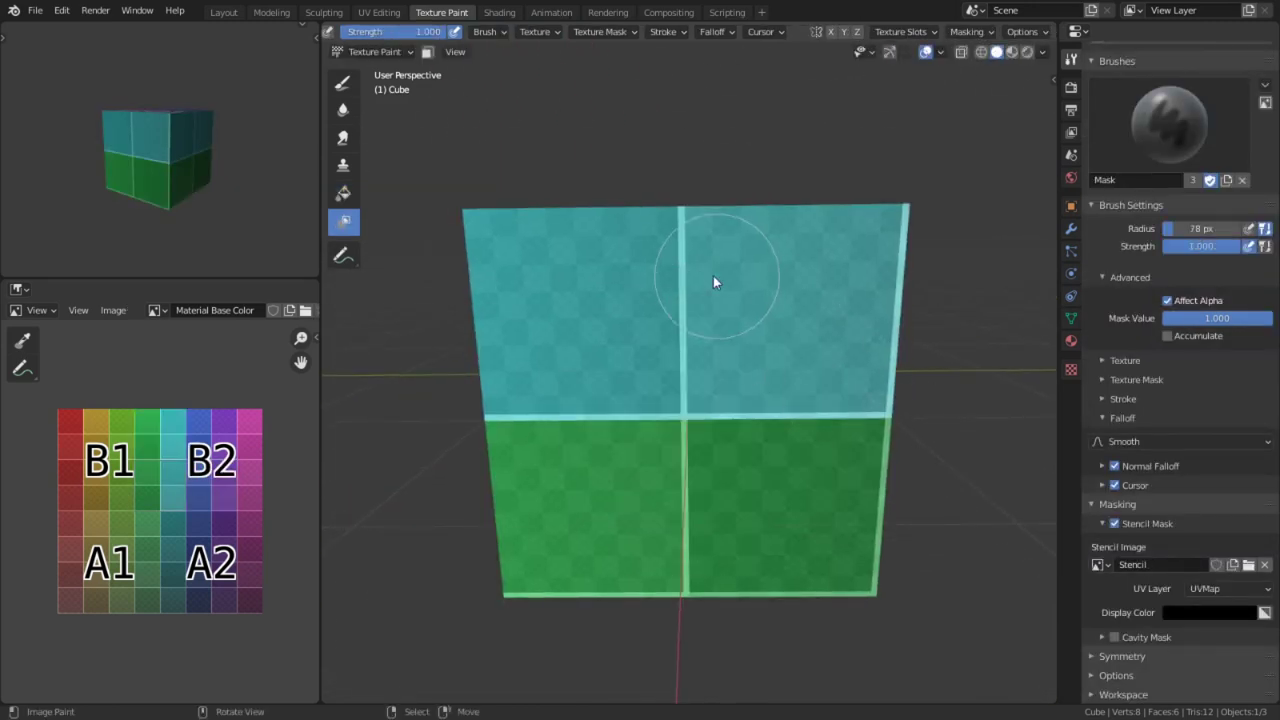
drag(713, 275, 654, 273)
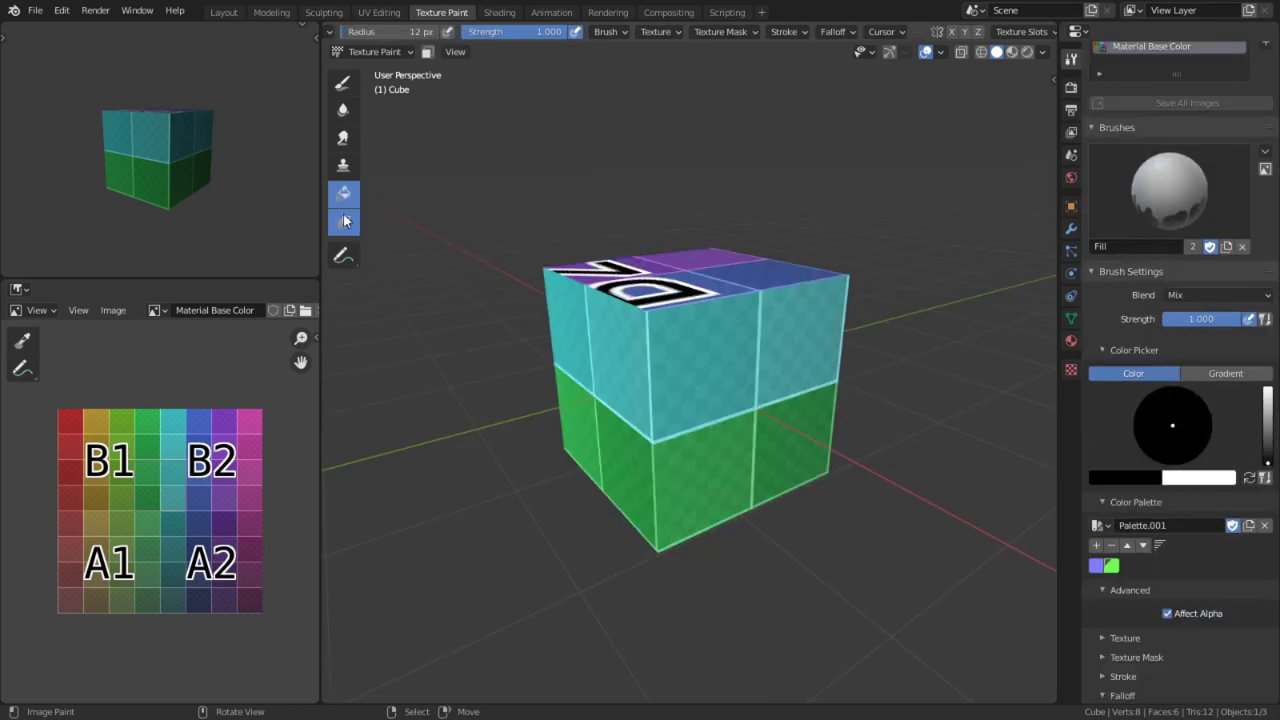
Try to paint a mask on the cube with the Mask brush at a 35 px radius.
click(343, 221)
key(f)
click(585, 391)
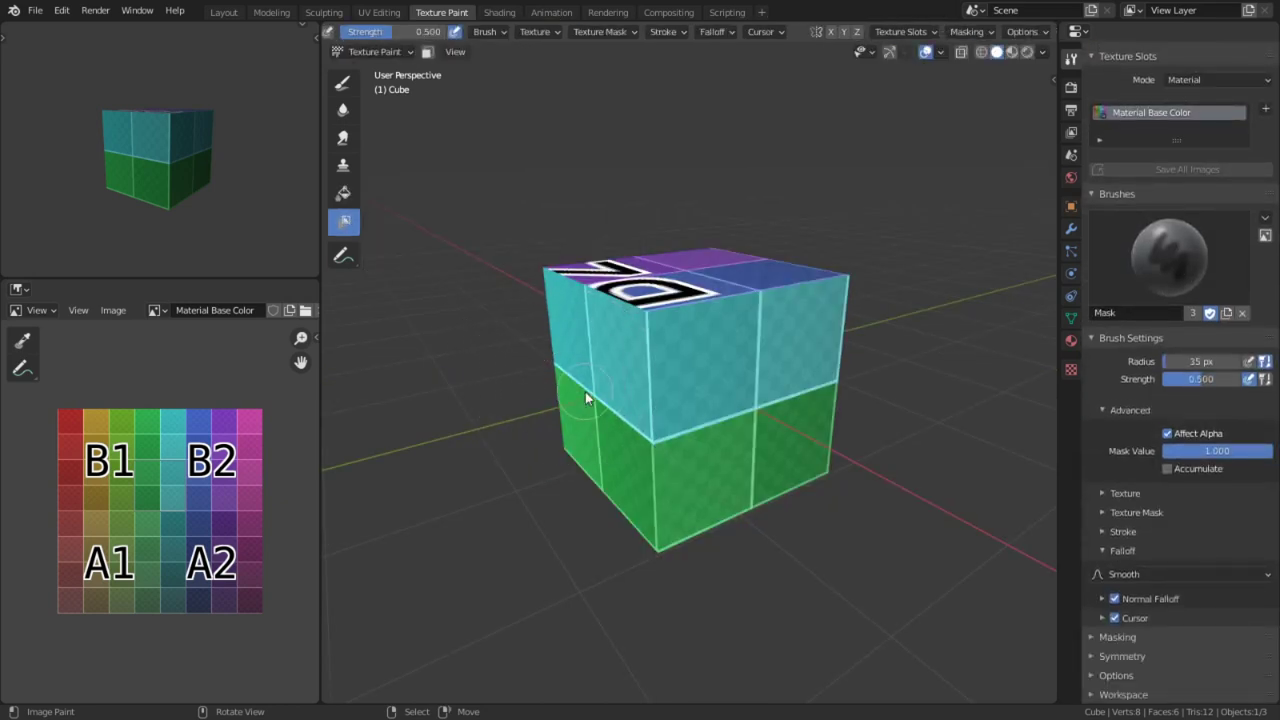
click(633, 279)
click(640, 338)
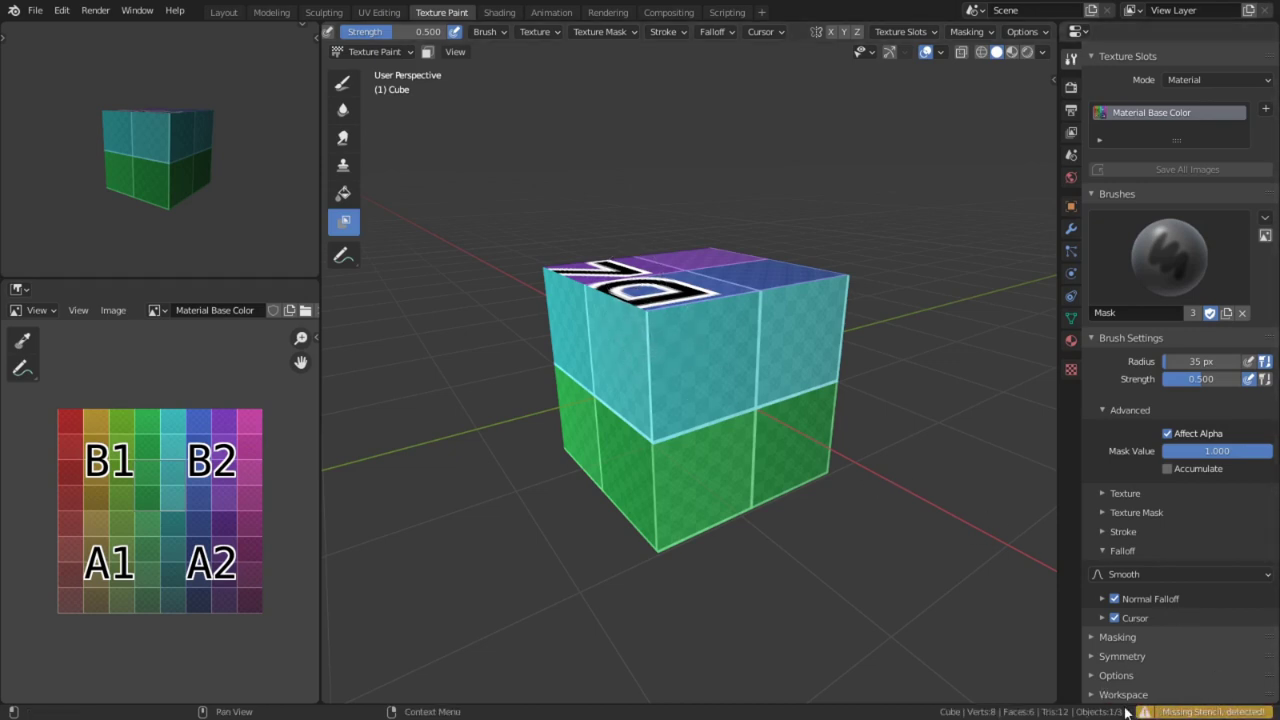
Create a new 256 × 256 px image named Stencil as the stencil mask image.
click(1113, 636)
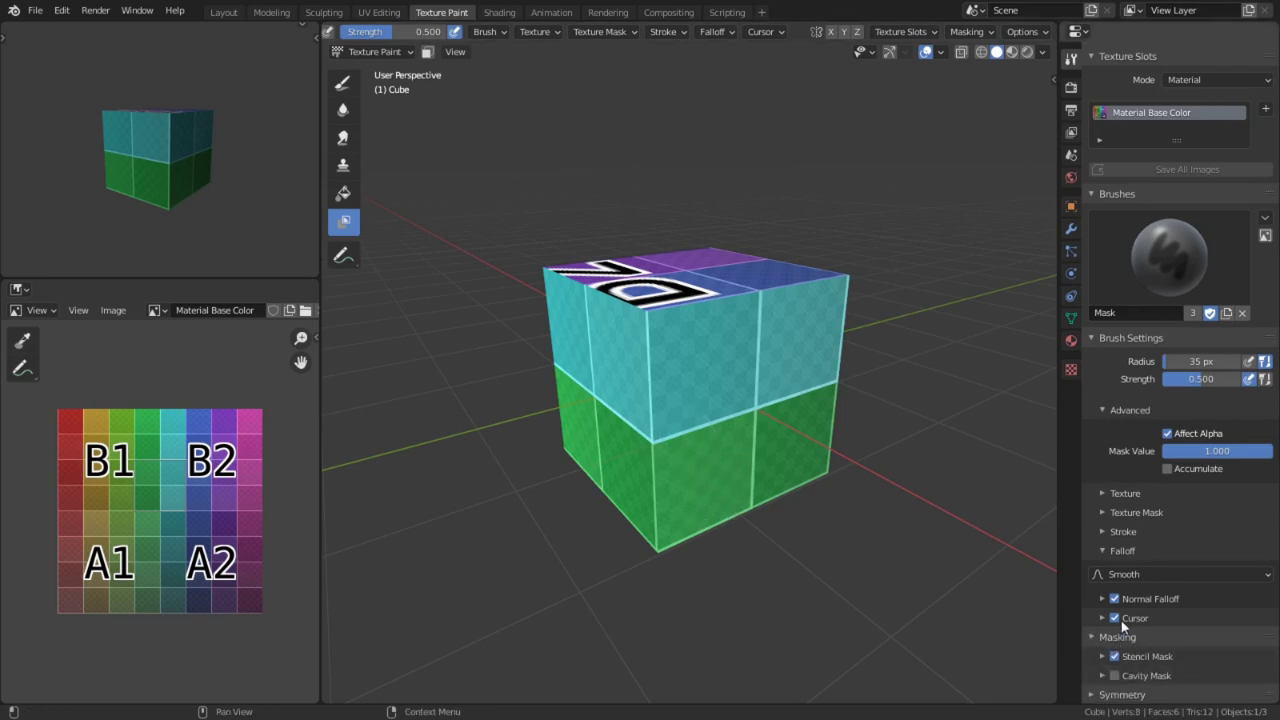
scroll(1121, 620, down, 1)
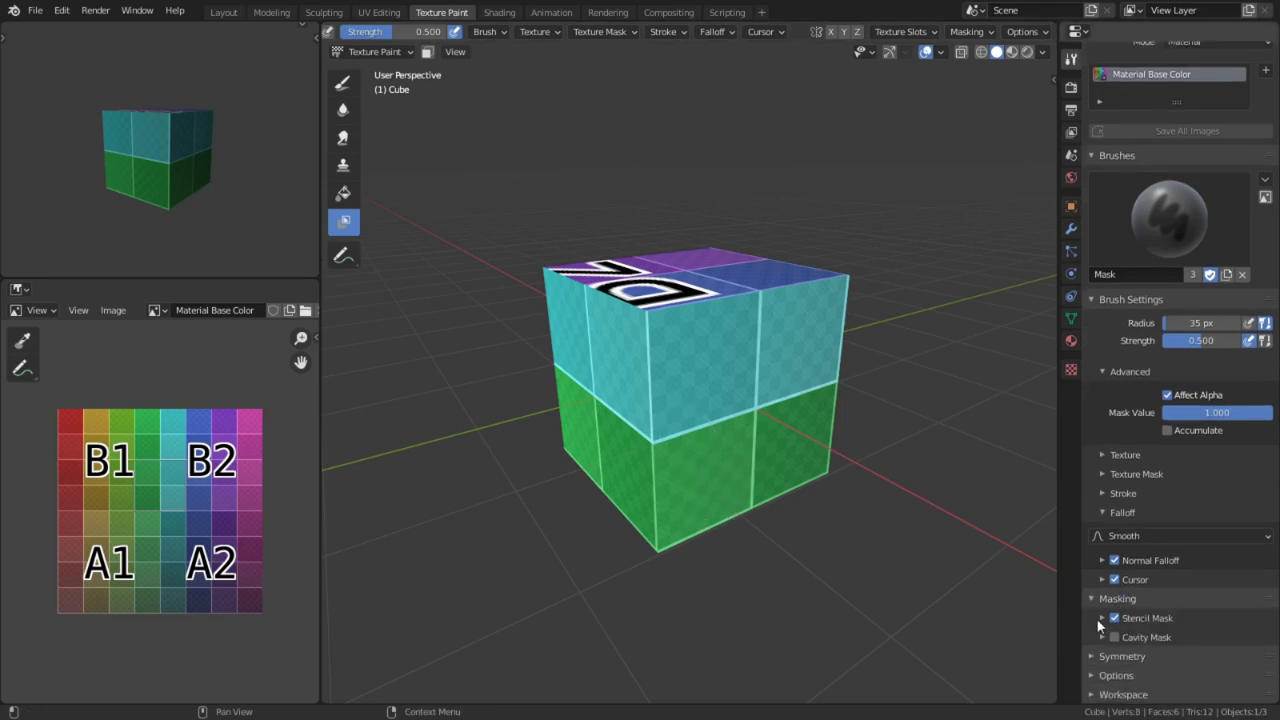
click(1101, 619)
click(1155, 566)
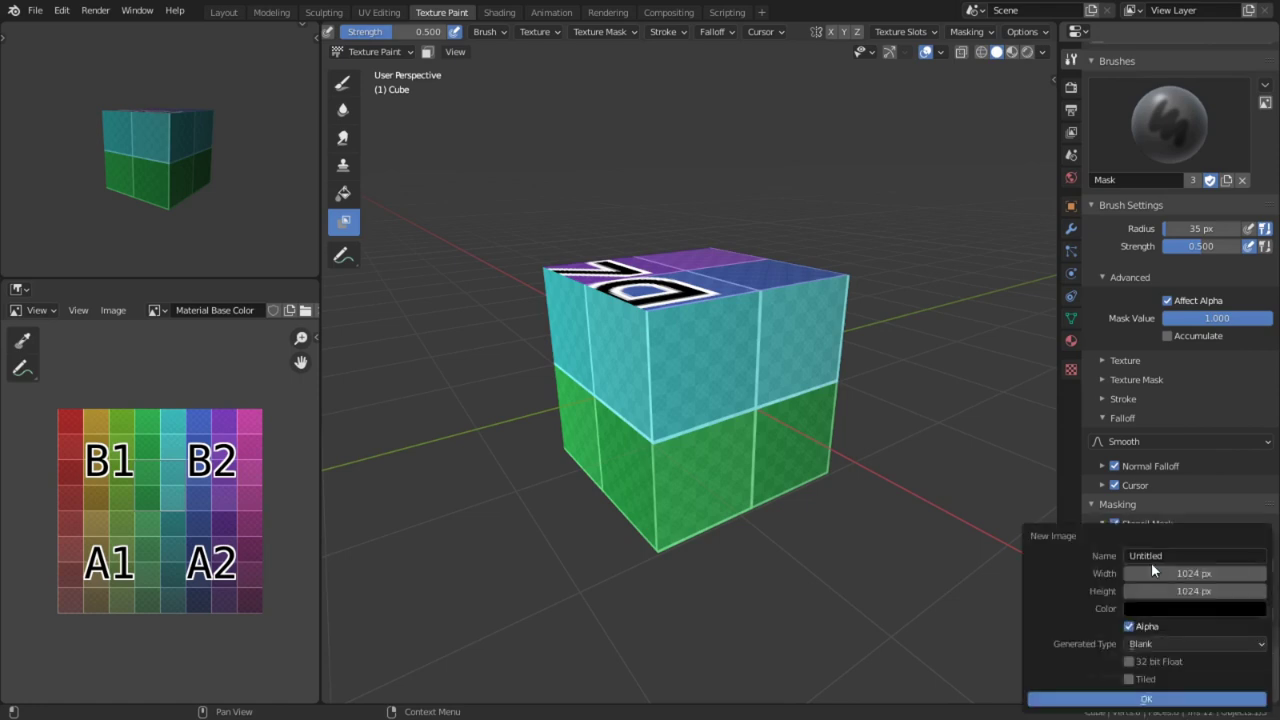
double_click(1196, 574)
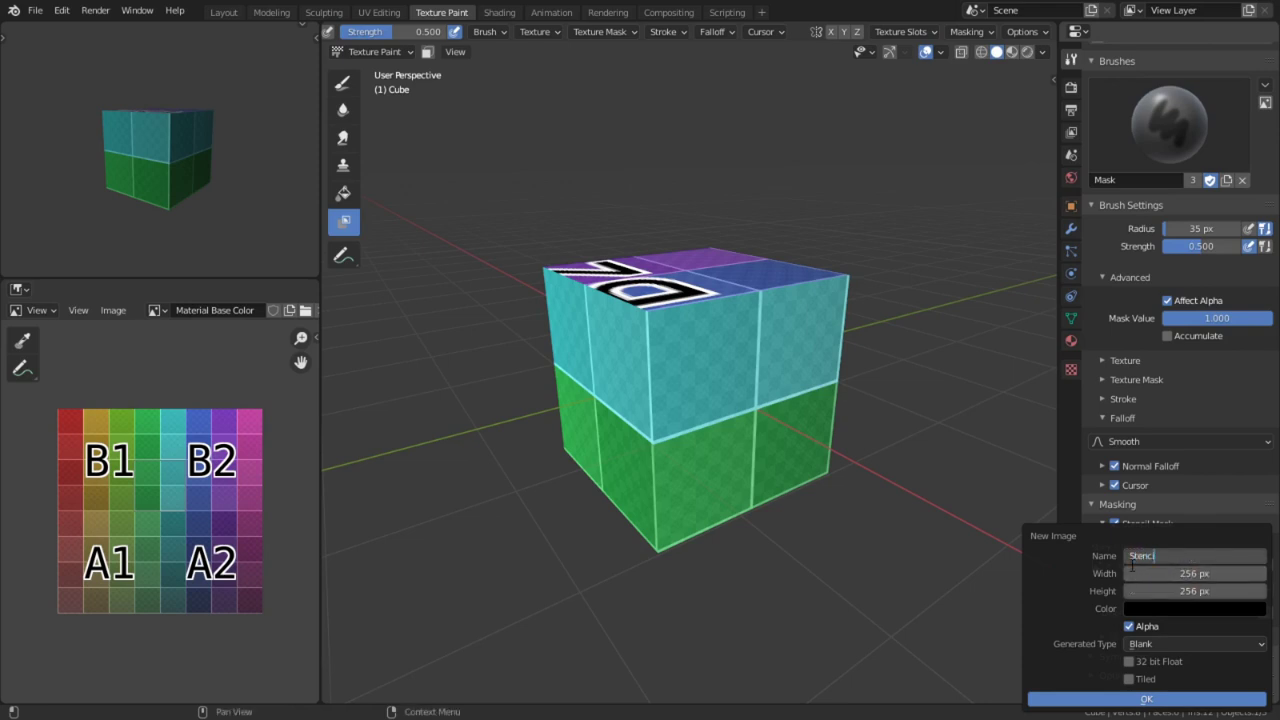
key(Return)
click(1137, 698)
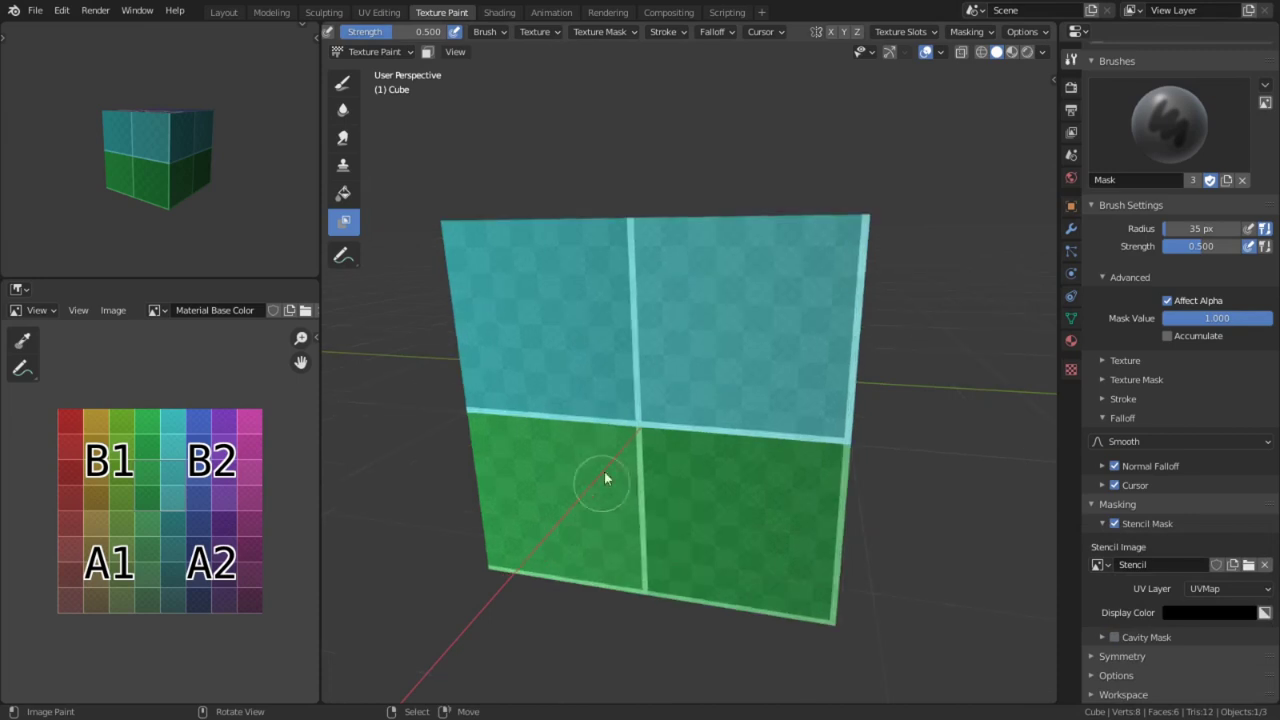
Paint a stencil ring on the cube face with a 78 px Mask brush at strength 1.000, and erase part of it with mask value 0.000.
middle_drag(604, 471, 688, 421)
key(f)
click(761, 420)
key(shift+f)
click(884, 437)
mouse_move(714, 278)
mouse_down()
mouse_move(671, 277)
mouse_move(557, 414)
mouse_move(761, 481)
mouse_move(786, 313)
mouse_move(684, 364)
mouse_up()
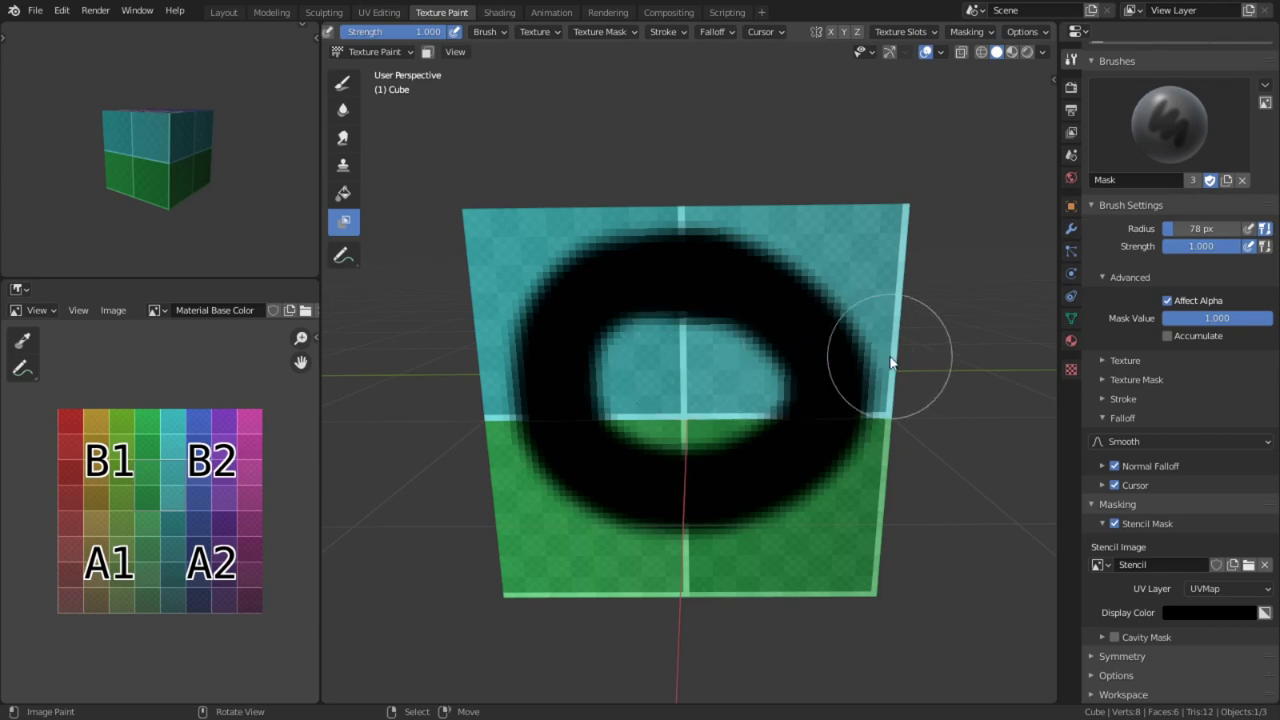
scroll(1170, 440, up, 3)
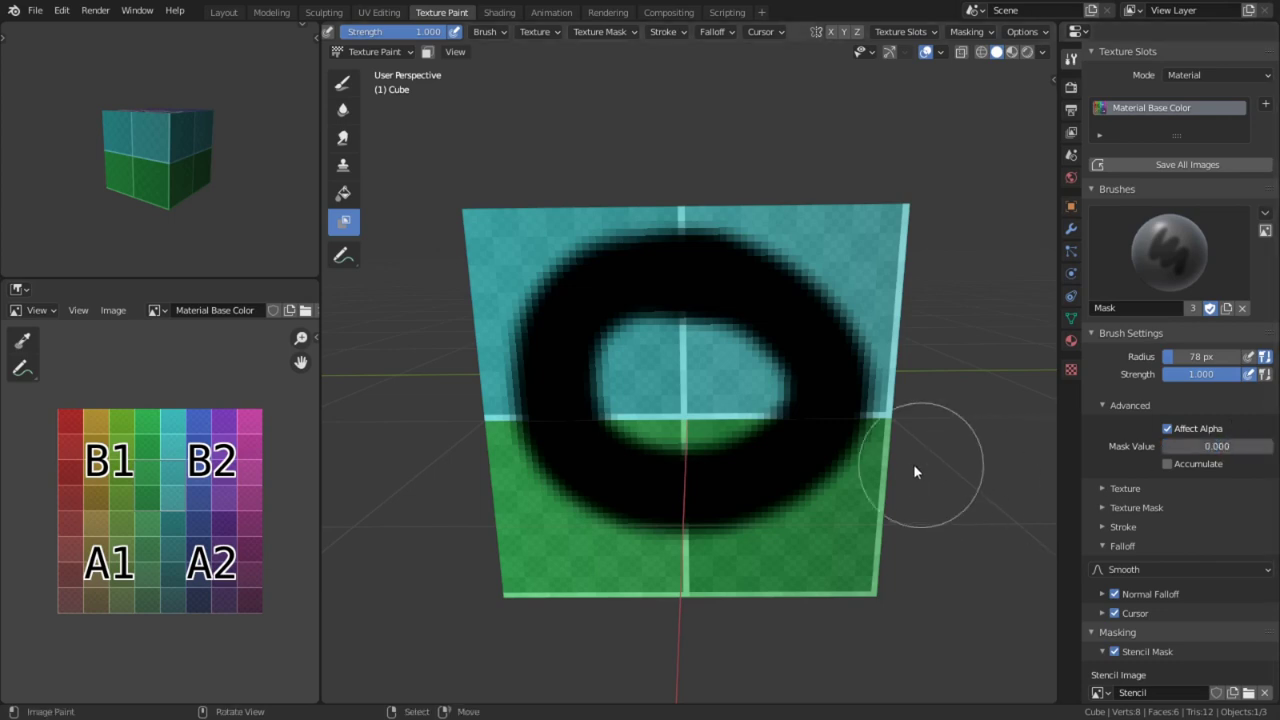
mouse_move(796, 565)
ctrl+mouse_down()
mouse_move(805, 250)
mouse_move(788, 582)
mouse_move(782, 205)
mouse_move(883, 196)
mouse_move(786, 639)
mouse_move(729, 184)
mouse_move(731, 700)
ctrl+mouse_up()
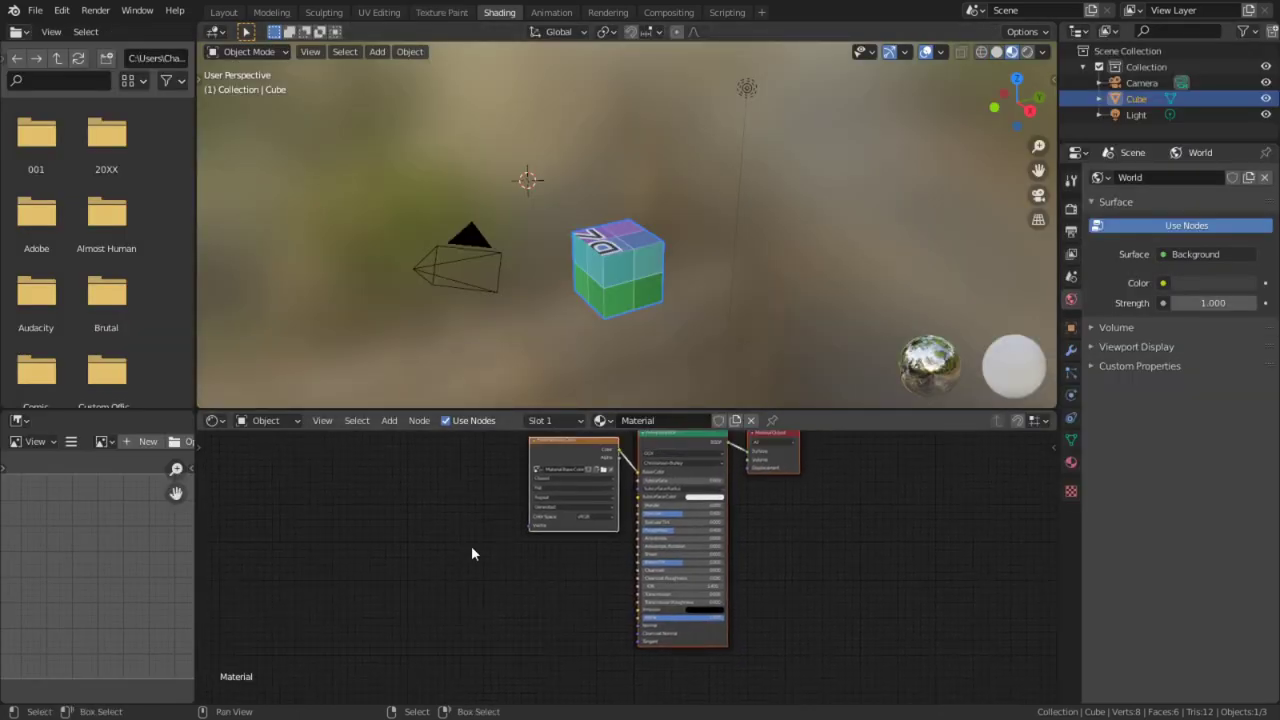
Add an Image Texture node to the cube's material and assign the Stencil image to it.
middle_drag(471, 553, 537, 583)
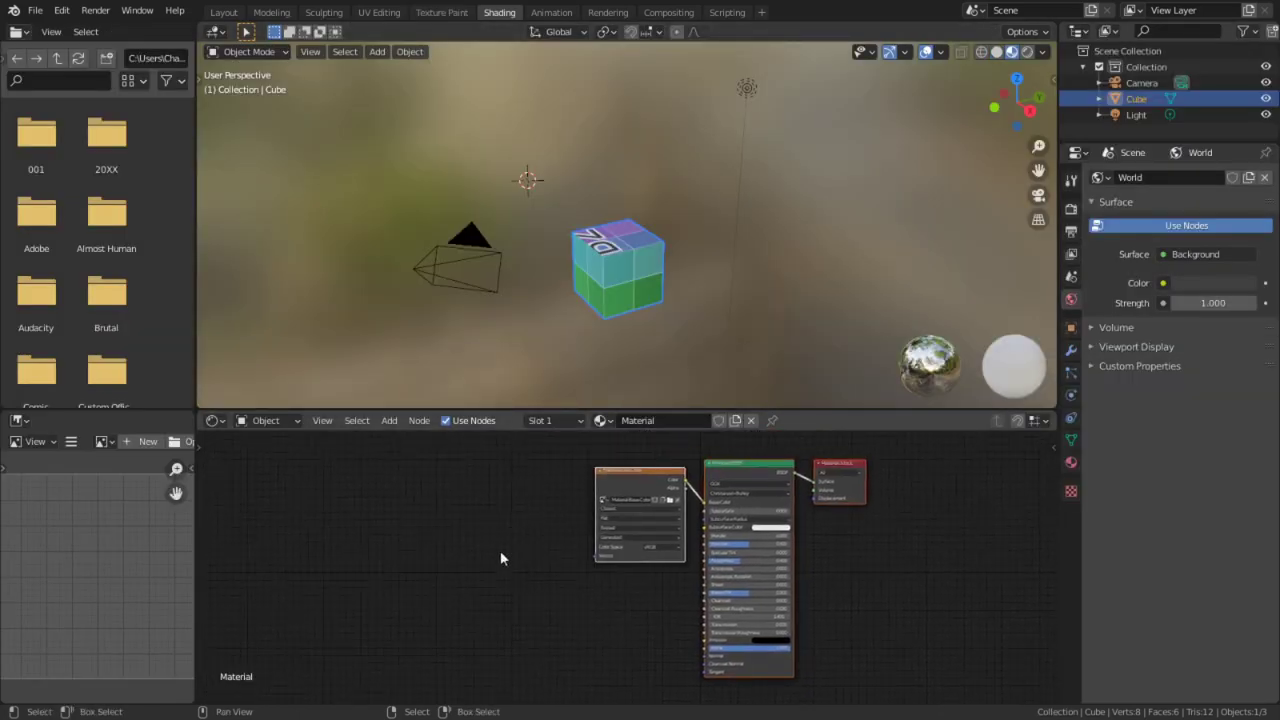
key(shift+a)
mouse_move(464, 545)
click(530, 378)
click(402, 475)
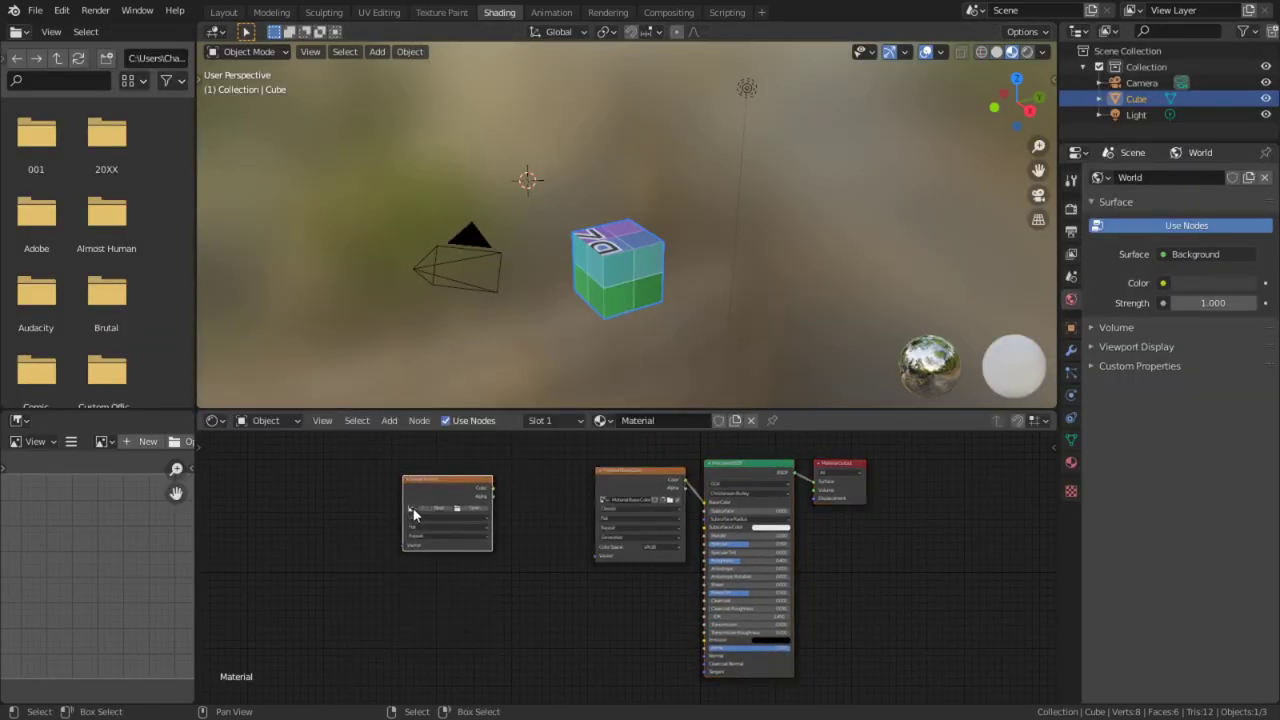
click(411, 509)
click(429, 524)
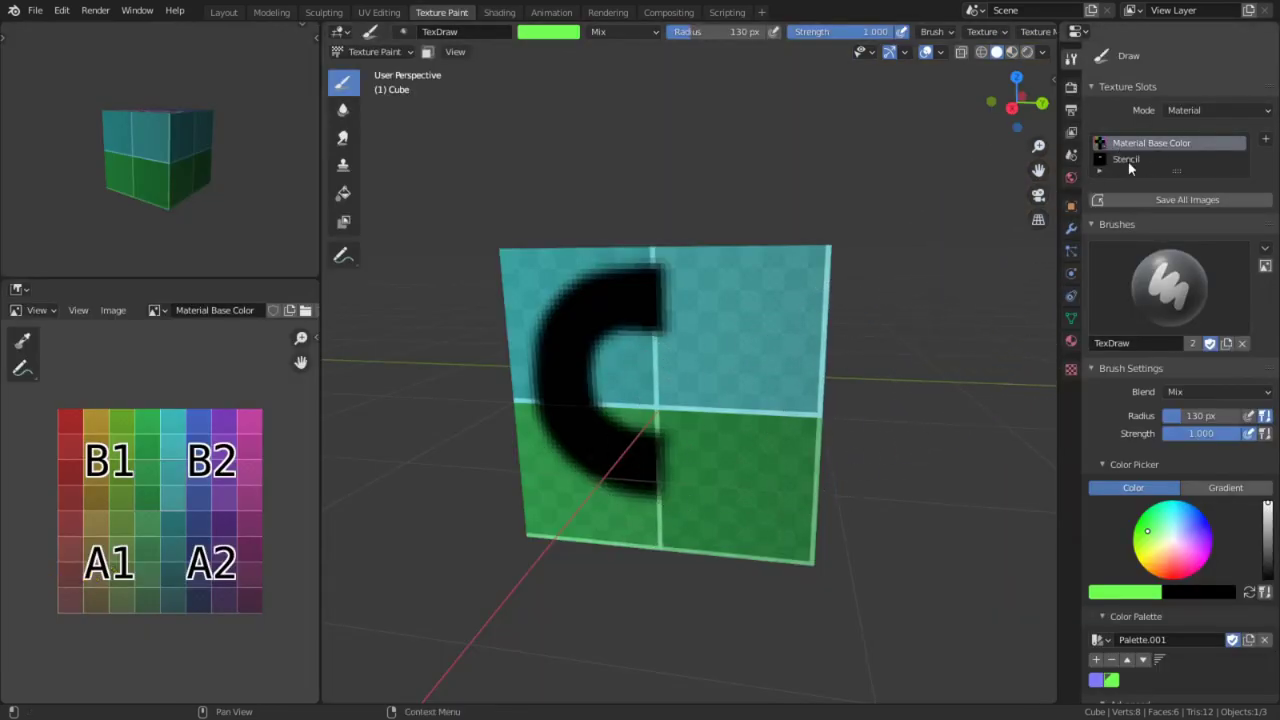
Make Stencil the active paint slot and try a stroke on the cube face with the Mask brush at a 104 px radius, undoing it.
click(1117, 161)
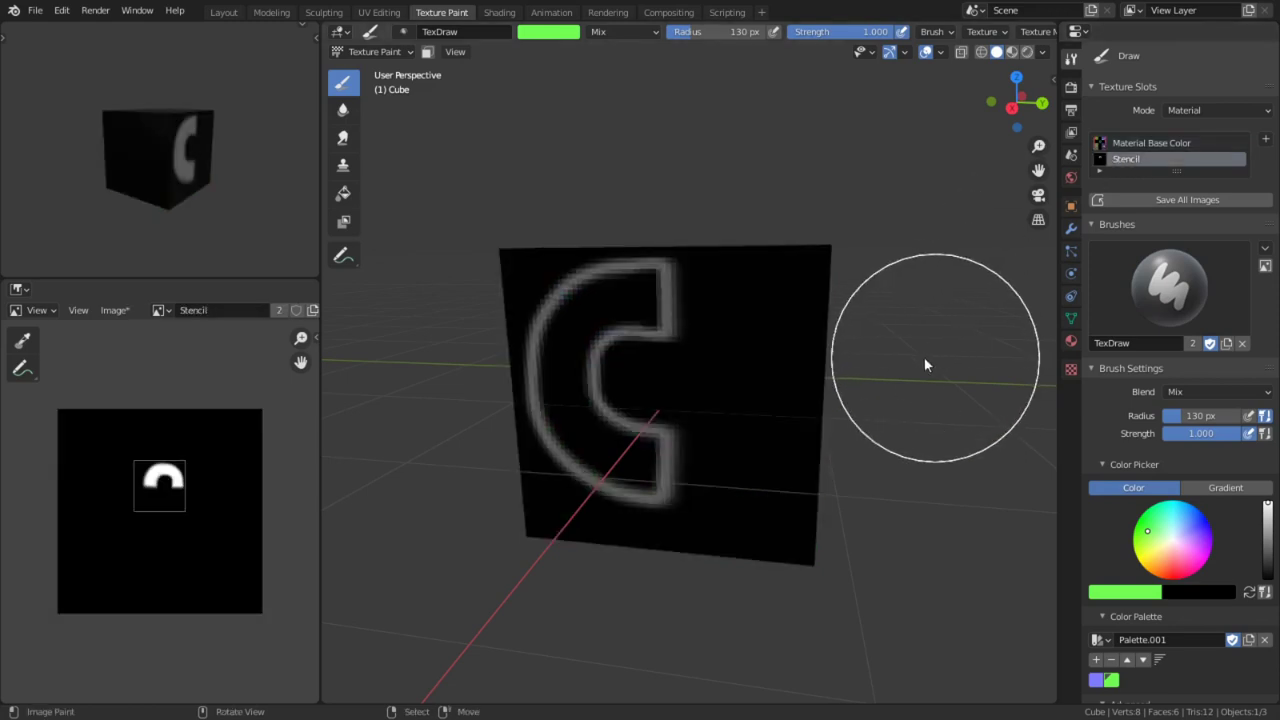
key(f)
click(765, 421)
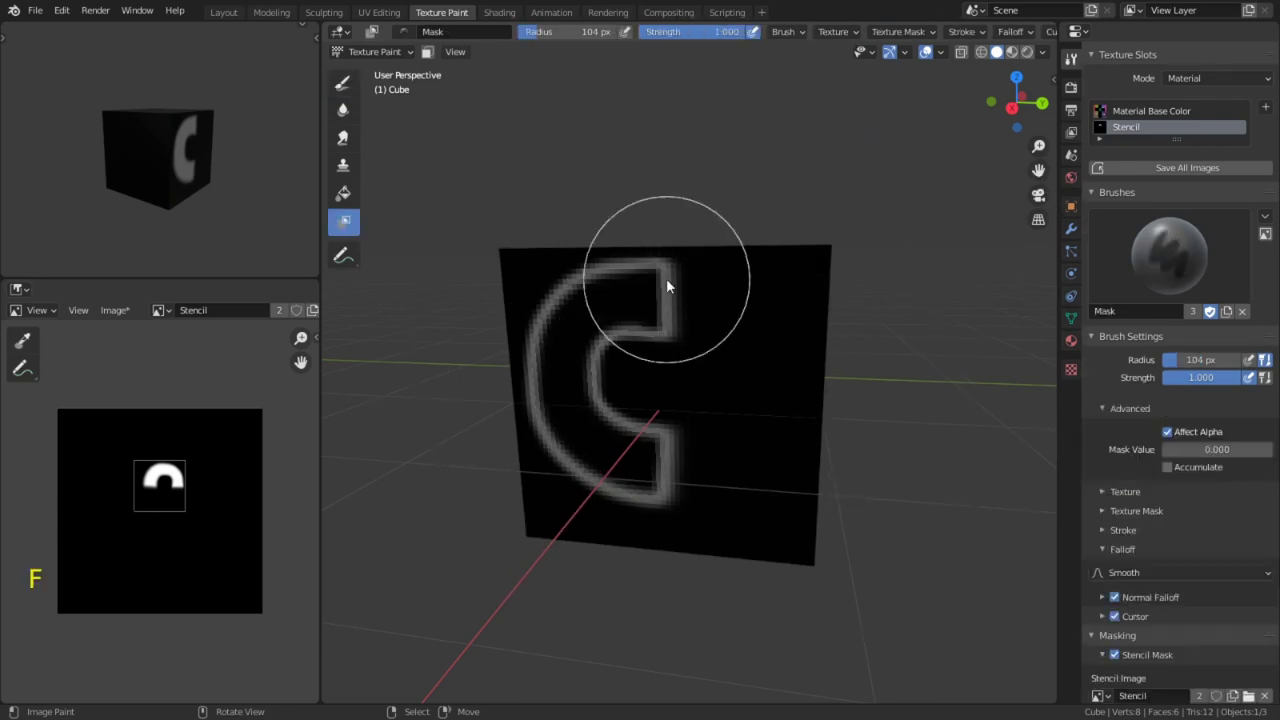
mouse_move(686, 291)
mouse_down()
mouse_move(591, 303)
mouse_move(688, 354)
mouse_move(566, 451)
mouse_move(599, 483)
mouse_move(651, 451)
mouse_up()
key(ctrl+z)
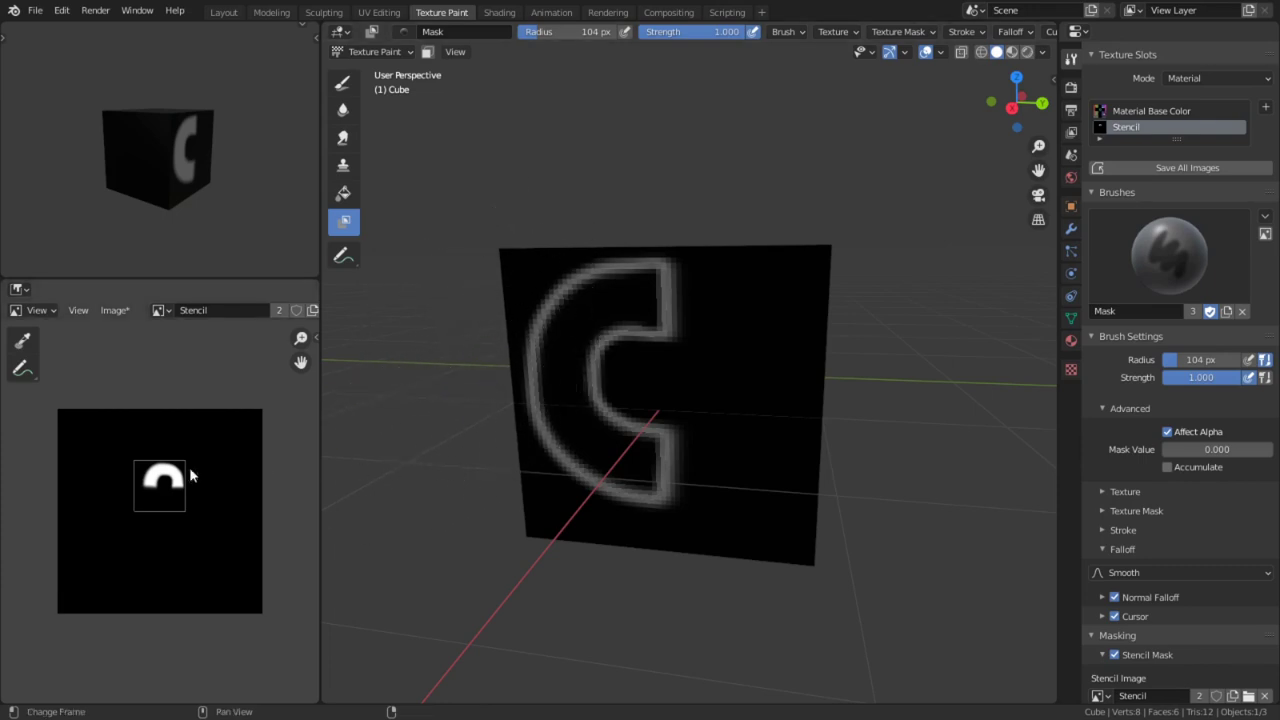
Reload the Stencil image and the Material Base Color image to discard the paint on both.
key(alt+r)
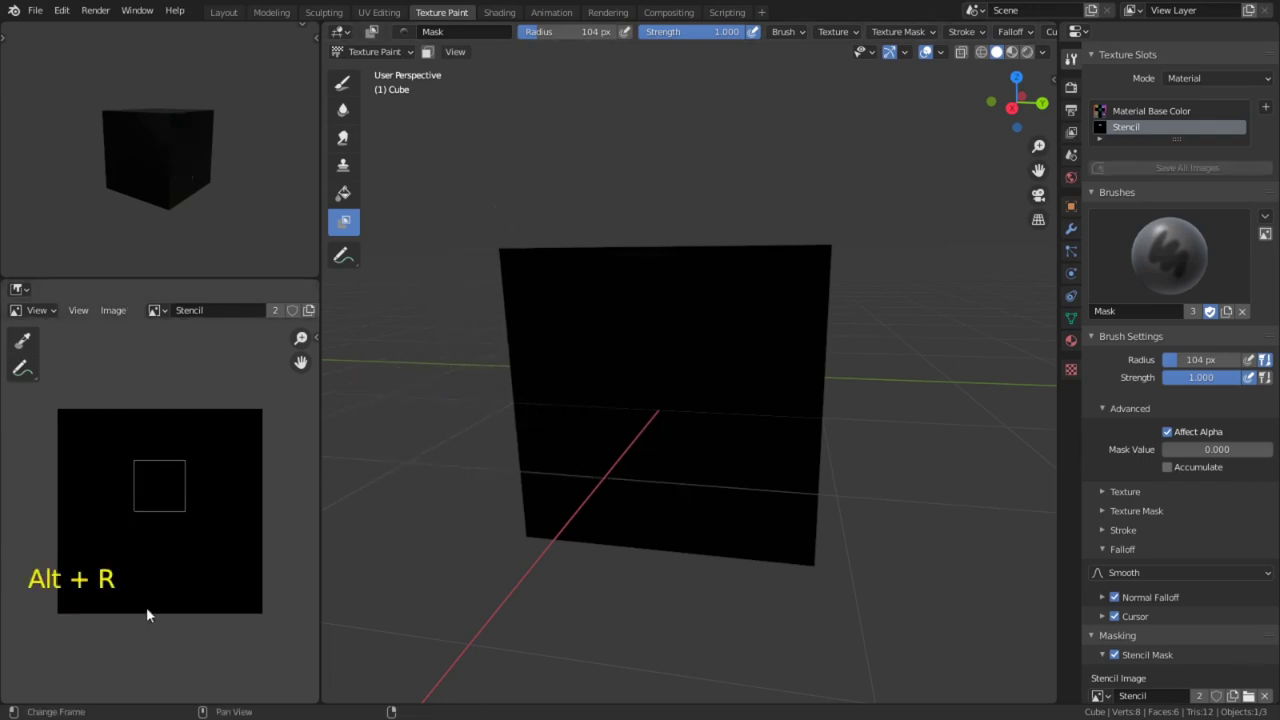
click(1179, 110)
mouse_move(852, 286)
middle_down()
mouse_move(757, 334)
mouse_move(806, 377)
mouse_move(903, 271)
middle_up()
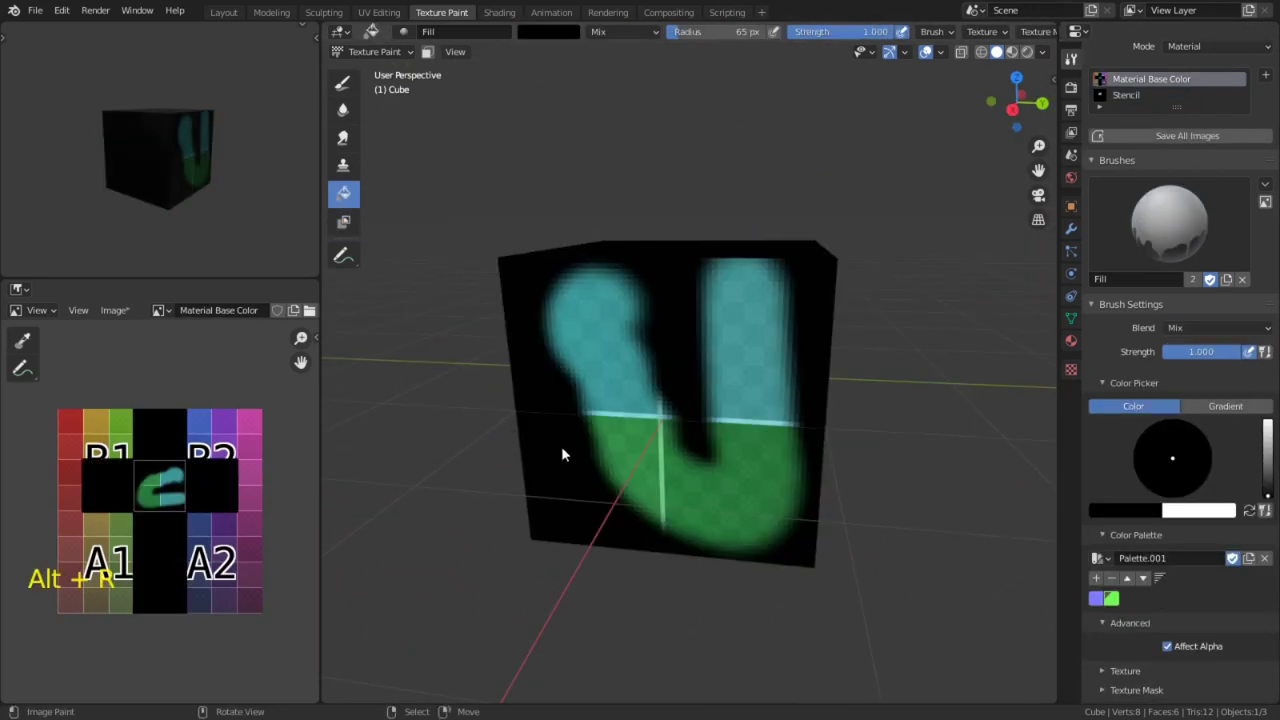
key(alt+r)
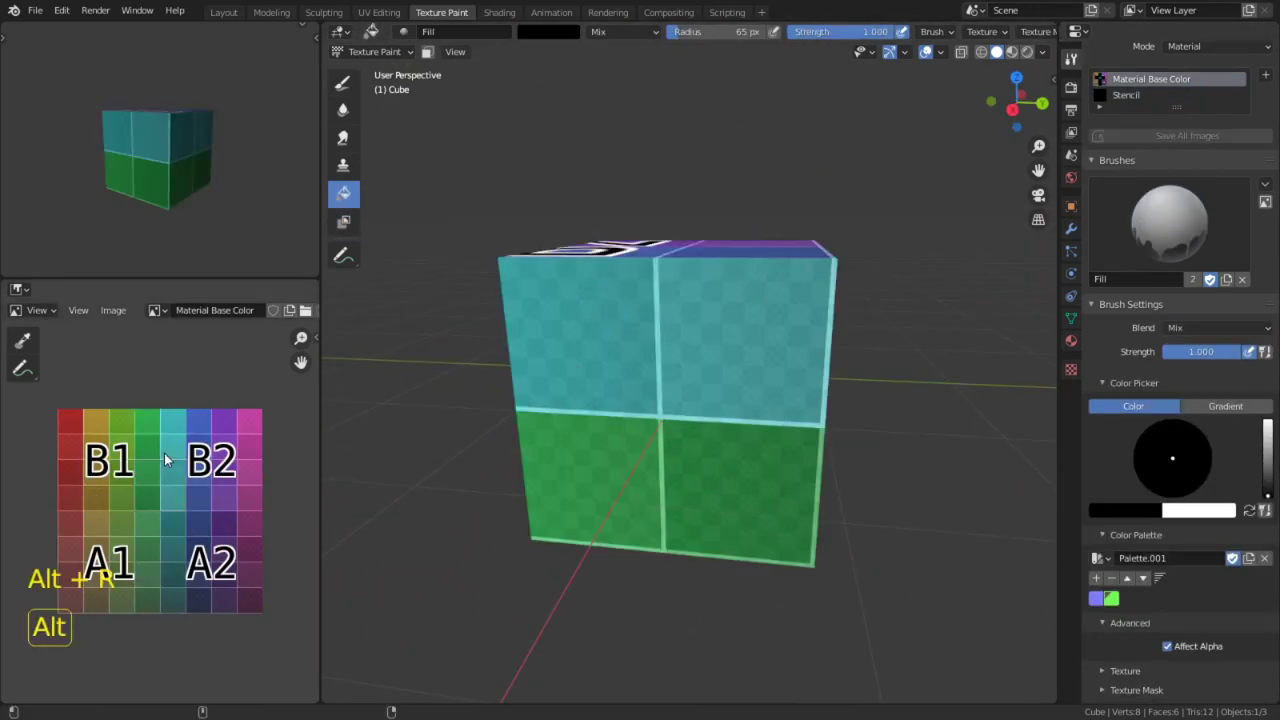
Undo the most recent paint actions on the cube and check its faces.
key(ctrl+z)
key(ctrl+z)
key(ctrl+z)
key(ctrl+z)
key(ctrl+z)
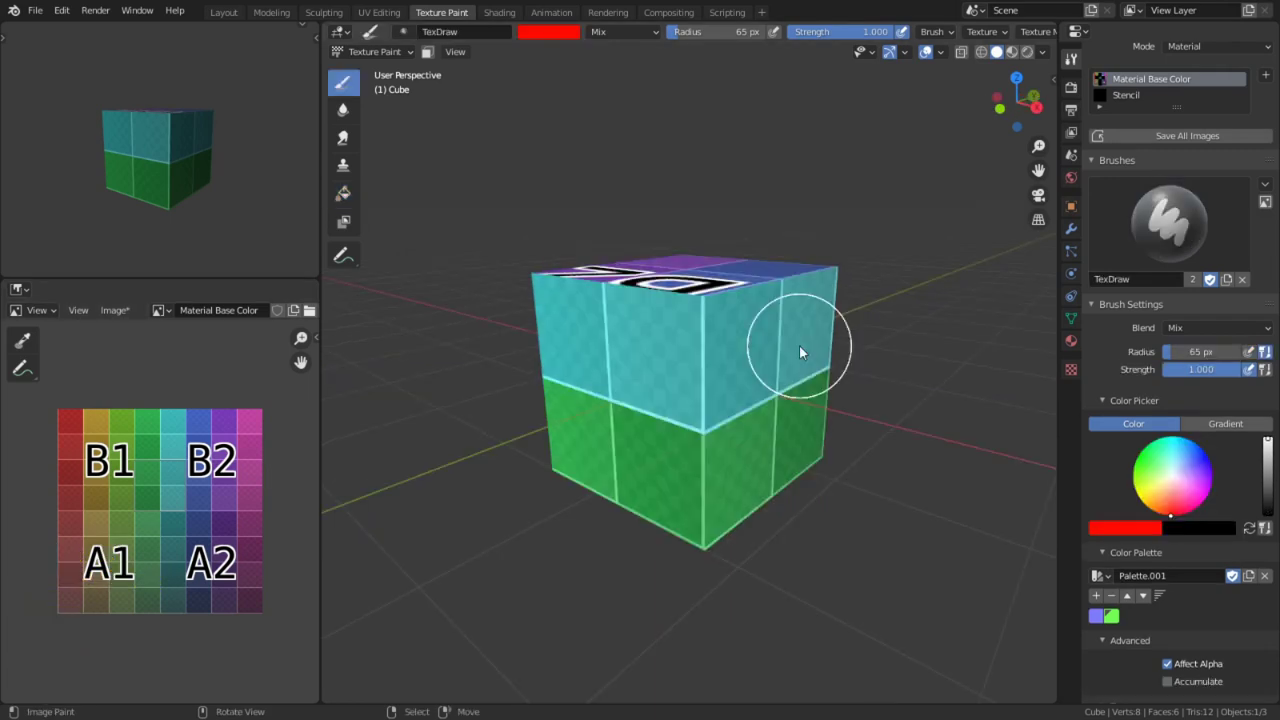
mouse_move(799, 345)
middle_down()
mouse_move(753, 358)
mouse_move(794, 358)
middle_up()
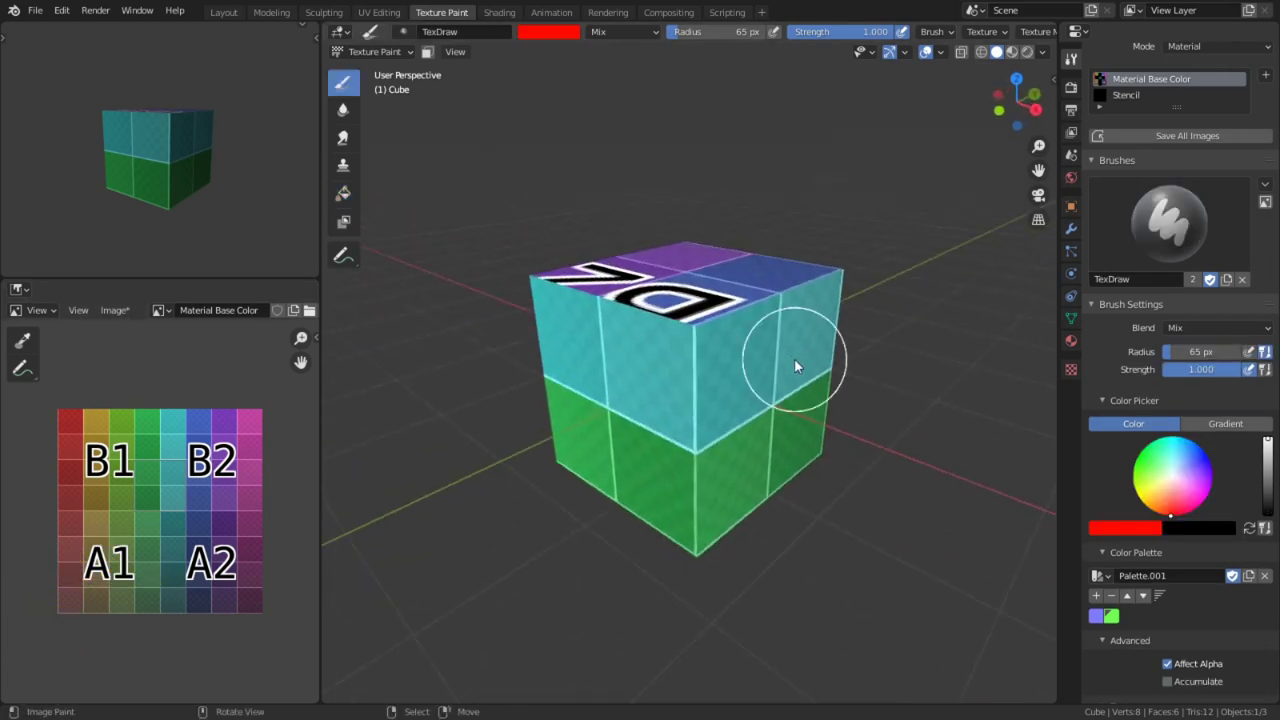
Enlarge the TexDraw brush's radius to 190 px and set its strength to 1.000 in the viewport.
scroll(794, 358, down, 2)
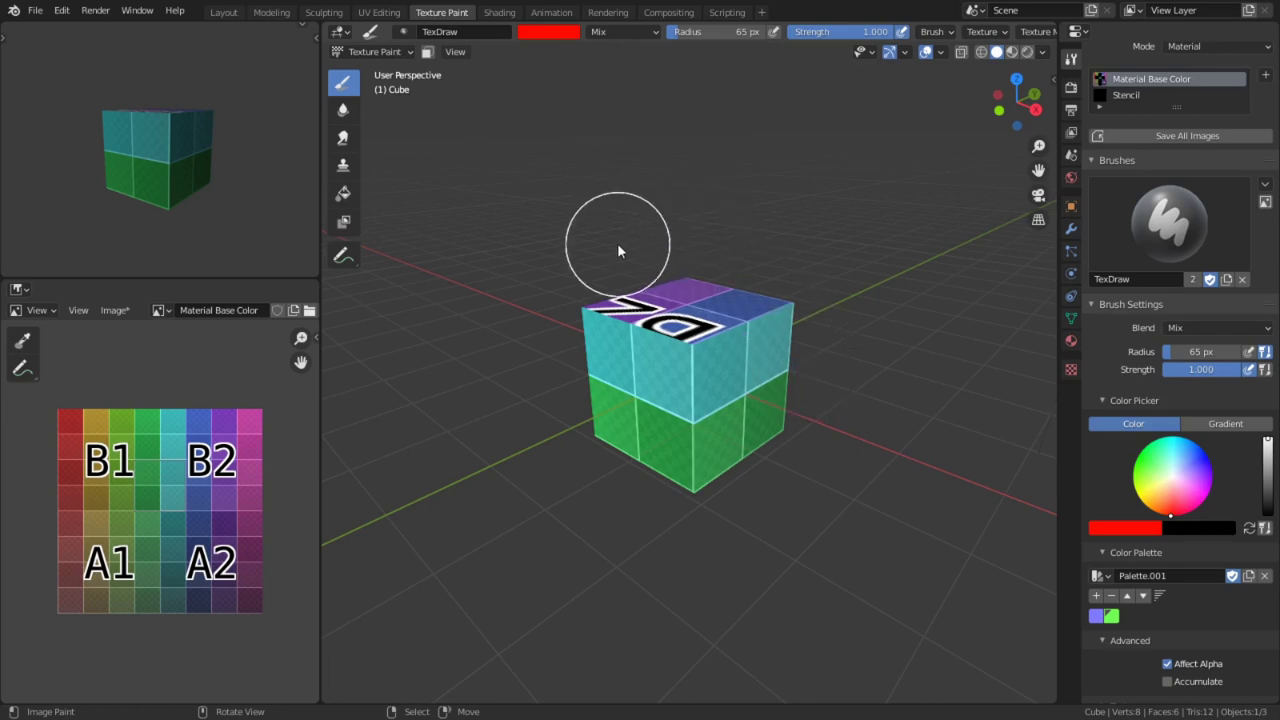
key(f)
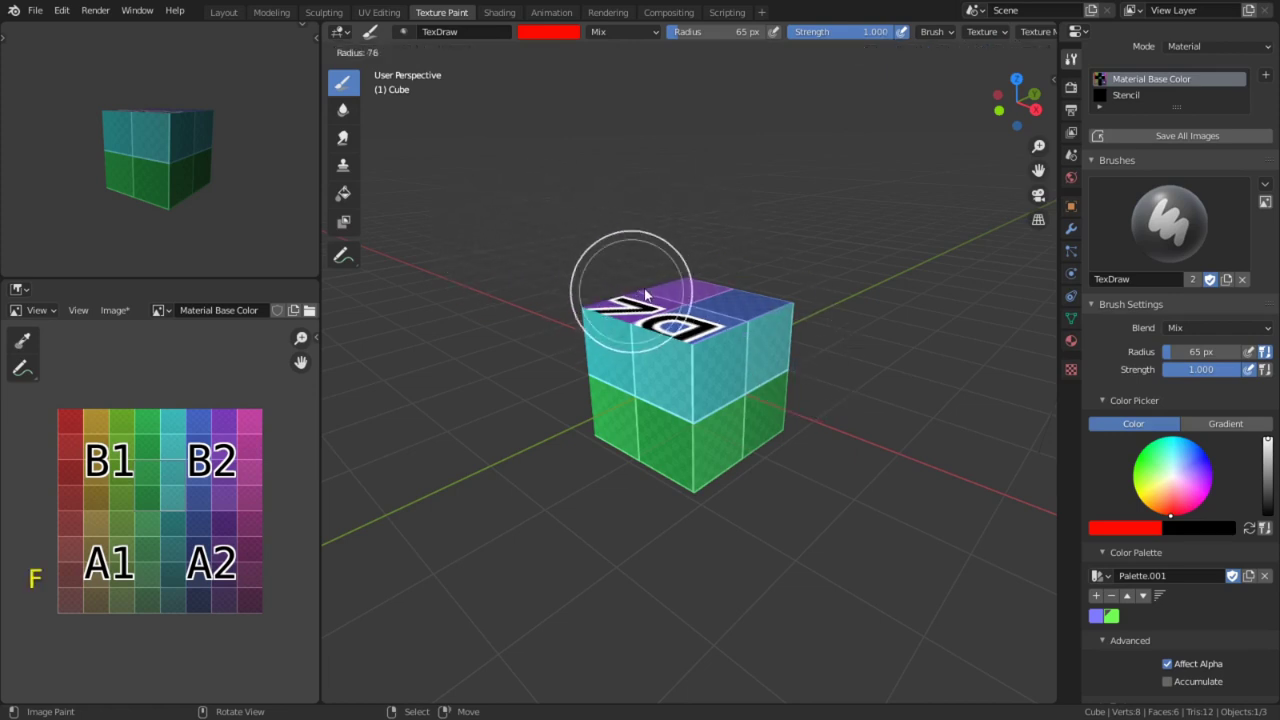
click(720, 315)
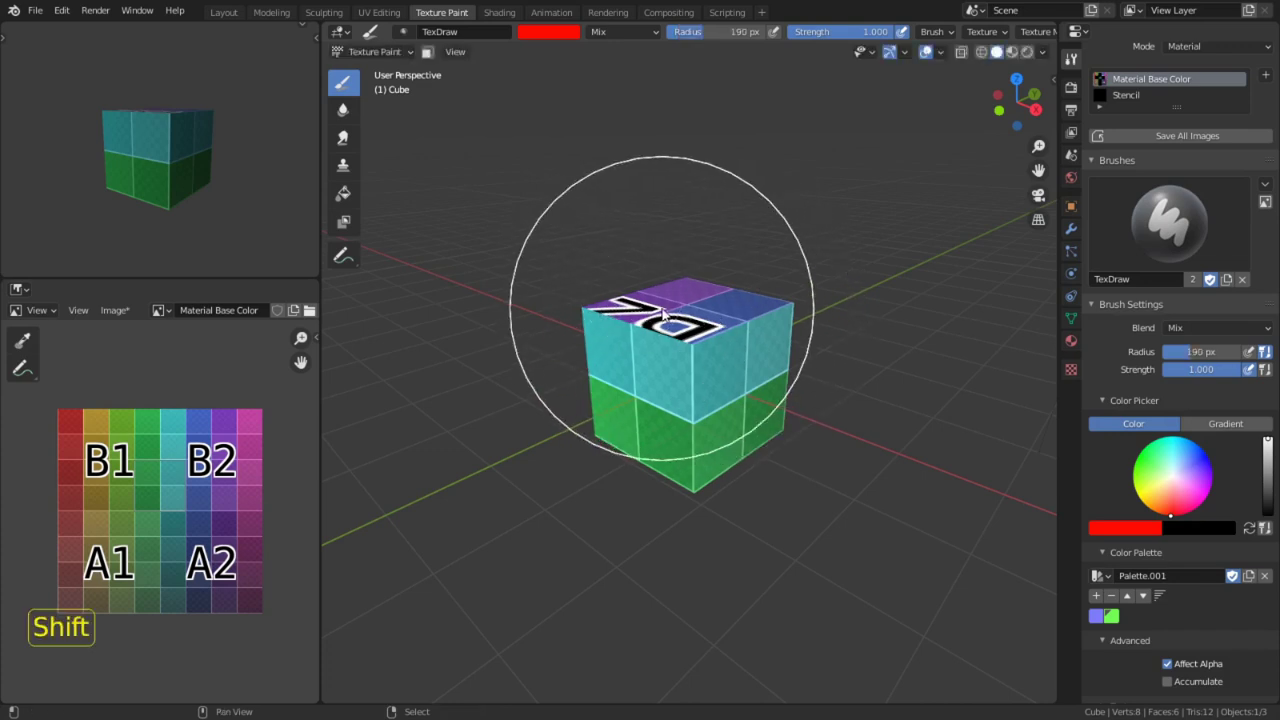
key(shift+f)
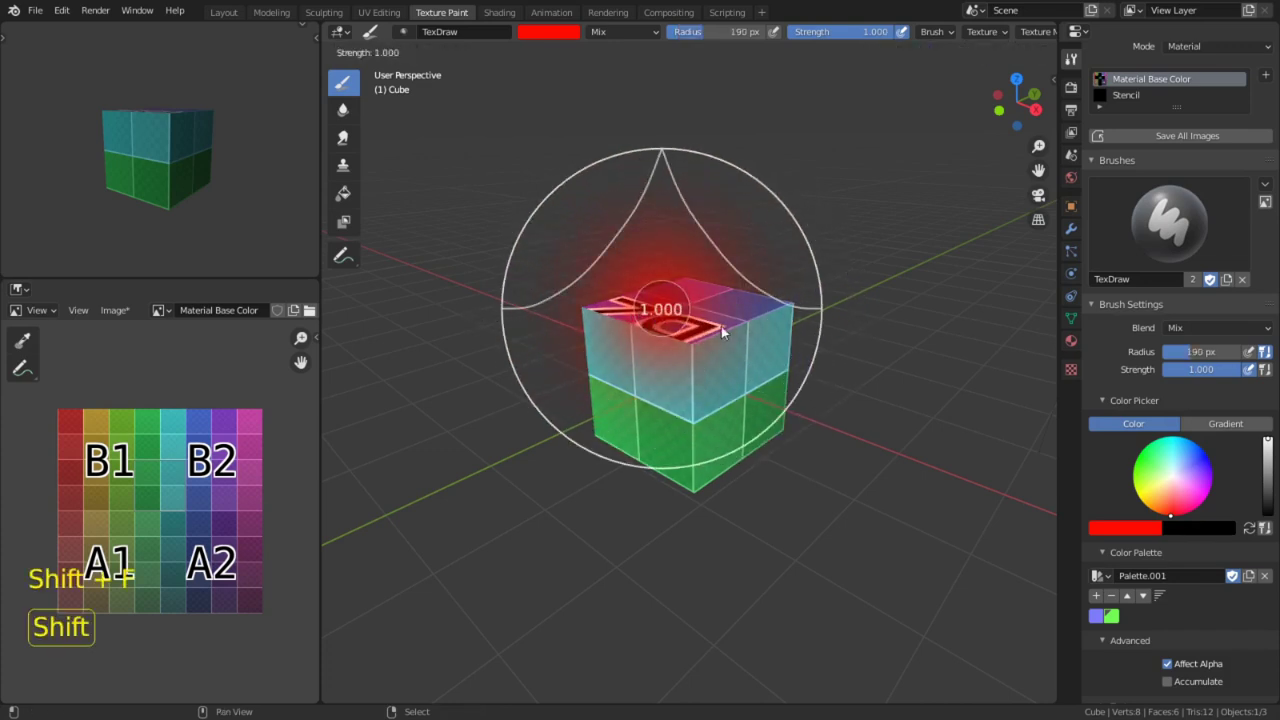
click(650, 330)
Change the brush colour to light purple and its radius to 84 px.
key(w)
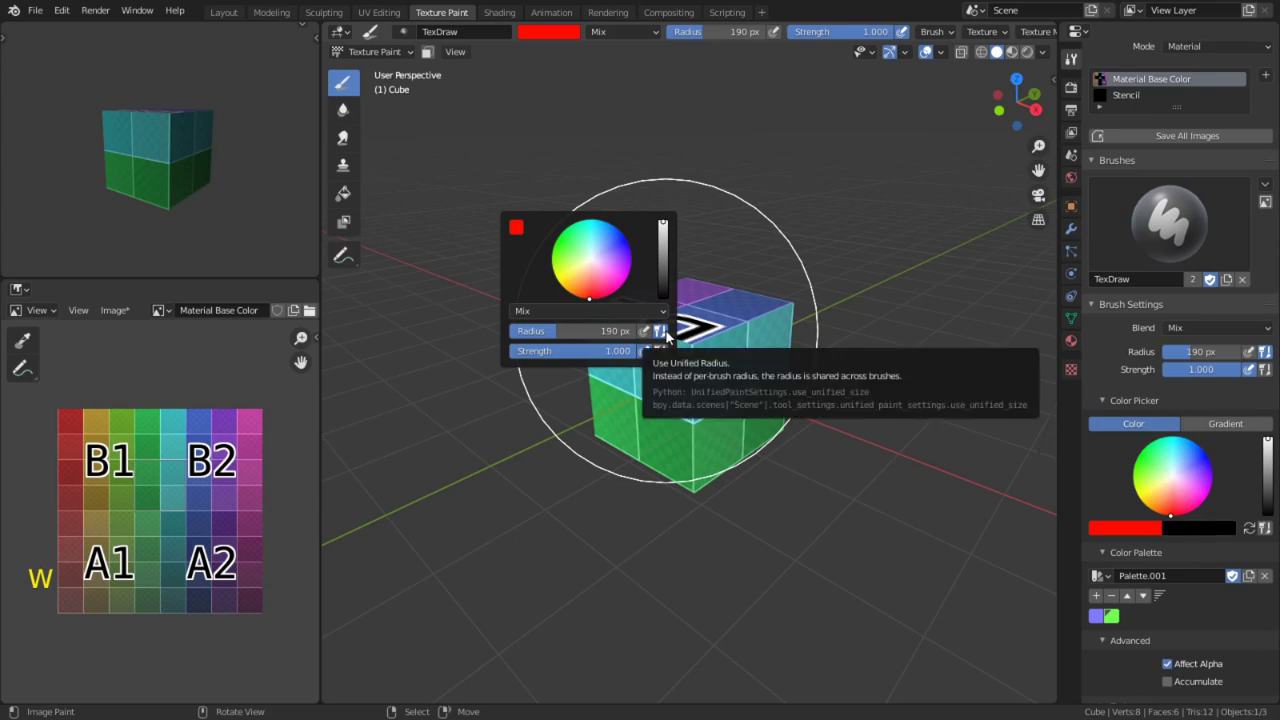
mouse_move(620, 260)
mouse_down()
mouse_move(645, 265)
mouse_move(563, 257)
mouse_move(612, 264)
mouse_up()
mouse_move(578, 330)
mouse_down()
mouse_move(634, 340)
mouse_move(549, 334)
mouse_up()
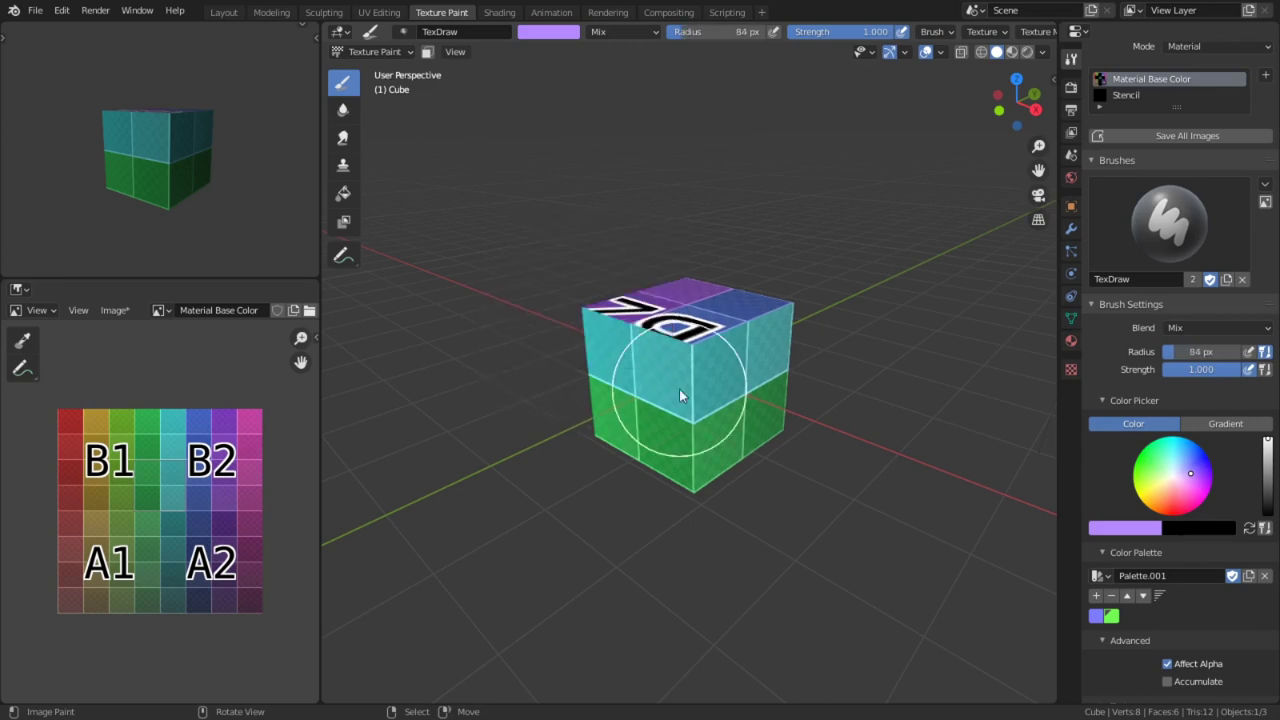
Swap the primary and secondary brush colours back and forth.
key(x)
key(x)
key(x)
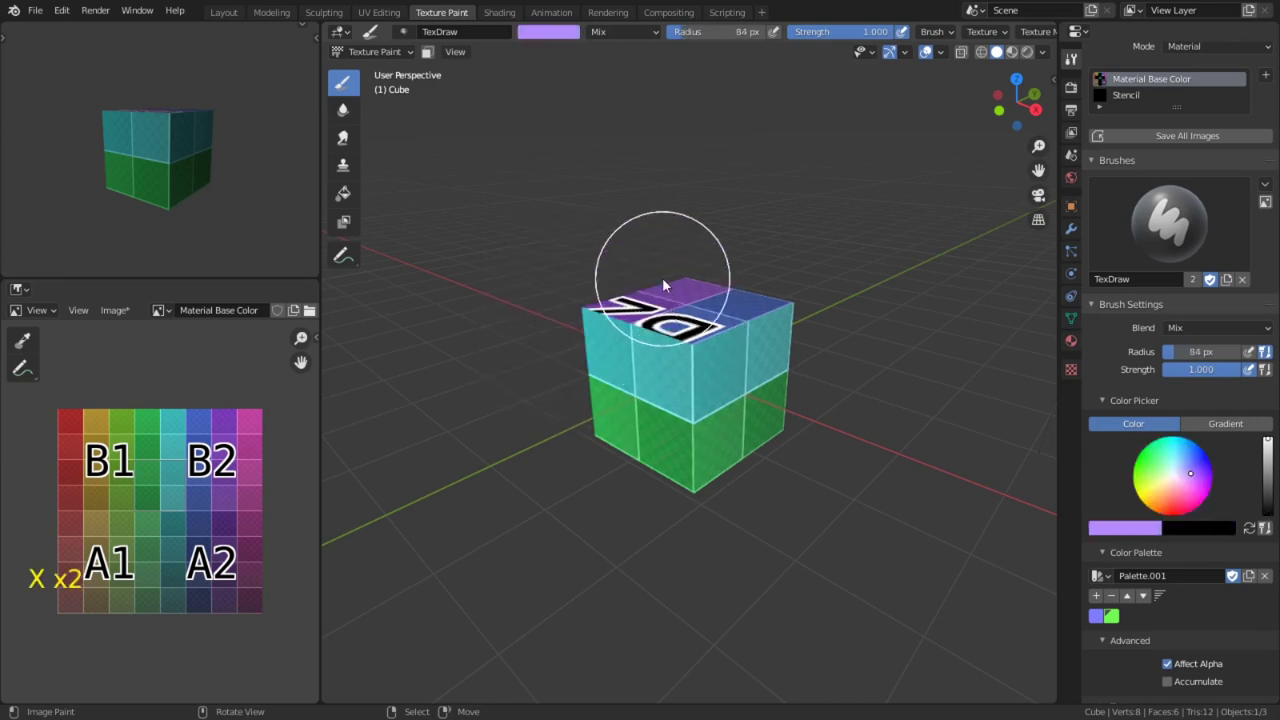
key(x)
Sample a light grey from the cube's texture, and reload the image to discard the strokes painted across the top face.
scroll(662, 277, up, 5)
scroll(670, 300, up, 2)
middle_drag(670, 318, 676, 434)
key(s)
key(s)
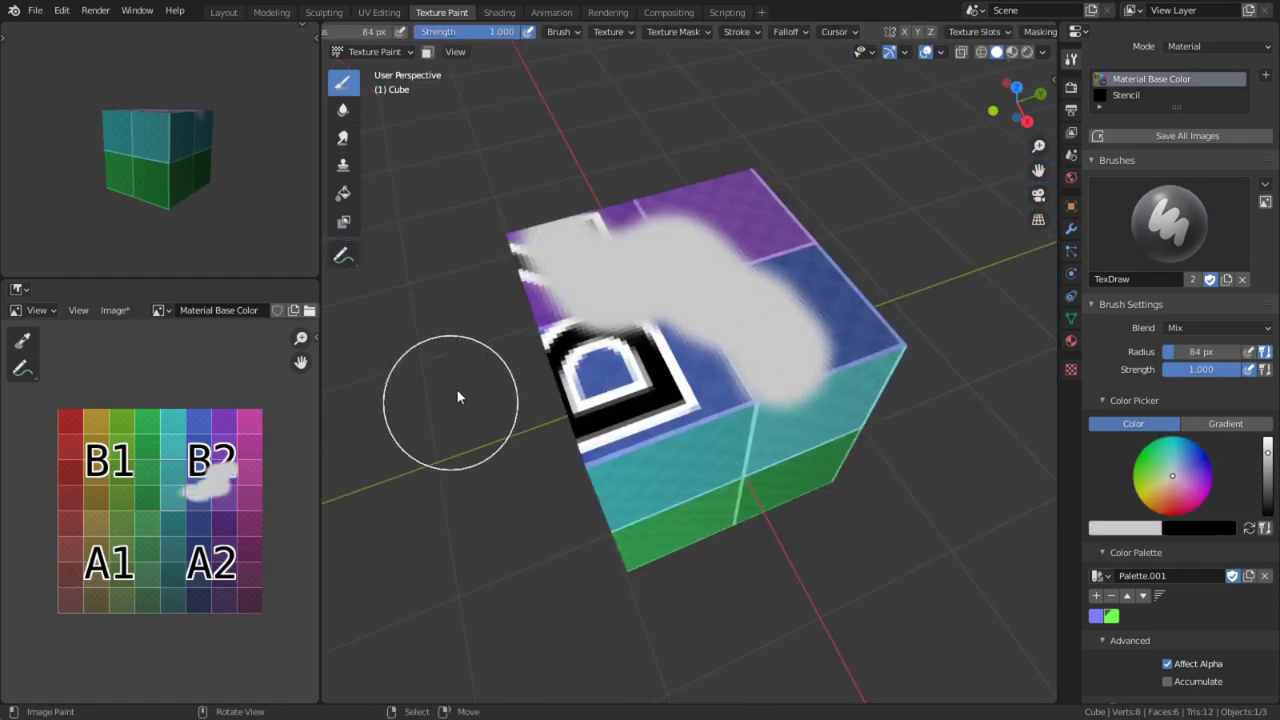
key(alt+r)
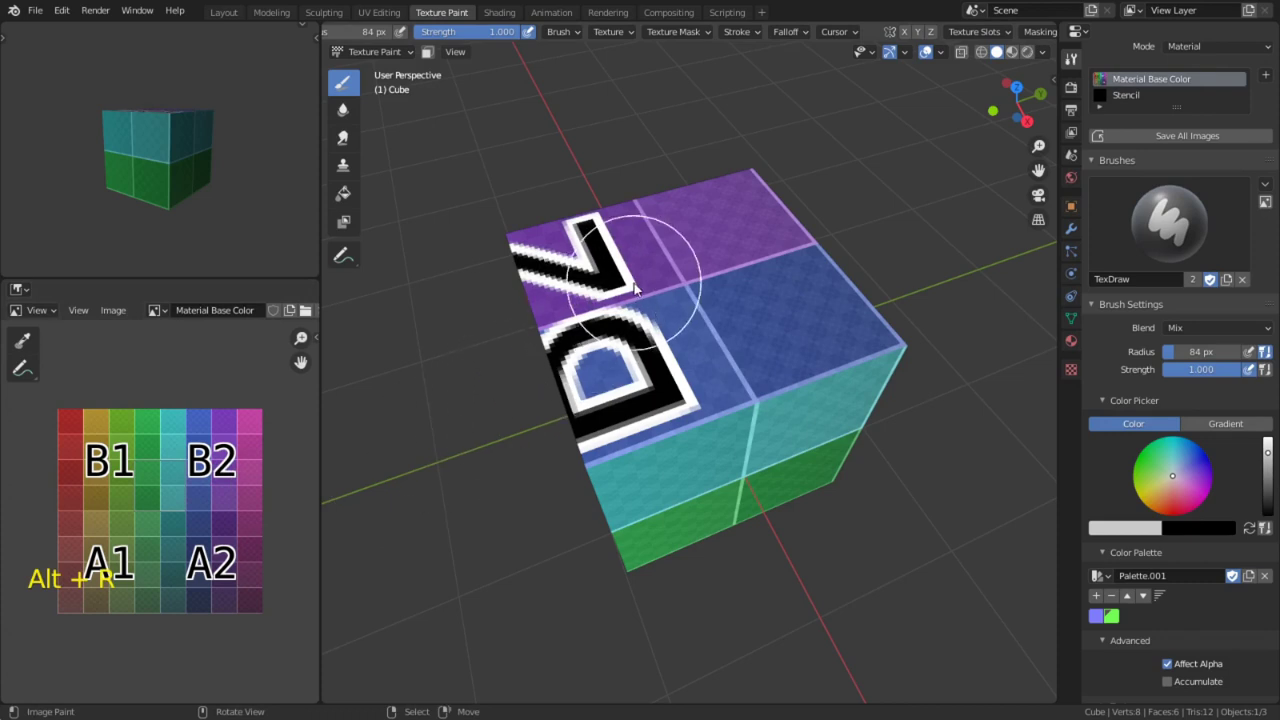
Toggle smooth stroke and try painting strokes across the cube's top face.
key(shift+s)
key(f)
click(628, 277)
mouse_move(512, 401)
mouse_down()
mouse_move(570, 309)
mouse_move(680, 209)
mouse_move(634, 294)
mouse_move(707, 335)
mouse_move(700, 305)
mouse_up()
mouse_move(747, 270)
mouse_down()
mouse_move(680, 400)
mouse_move(765, 335)
mouse_move(905, 288)
mouse_move(727, 420)
mouse_move(894, 429)
mouse_up()
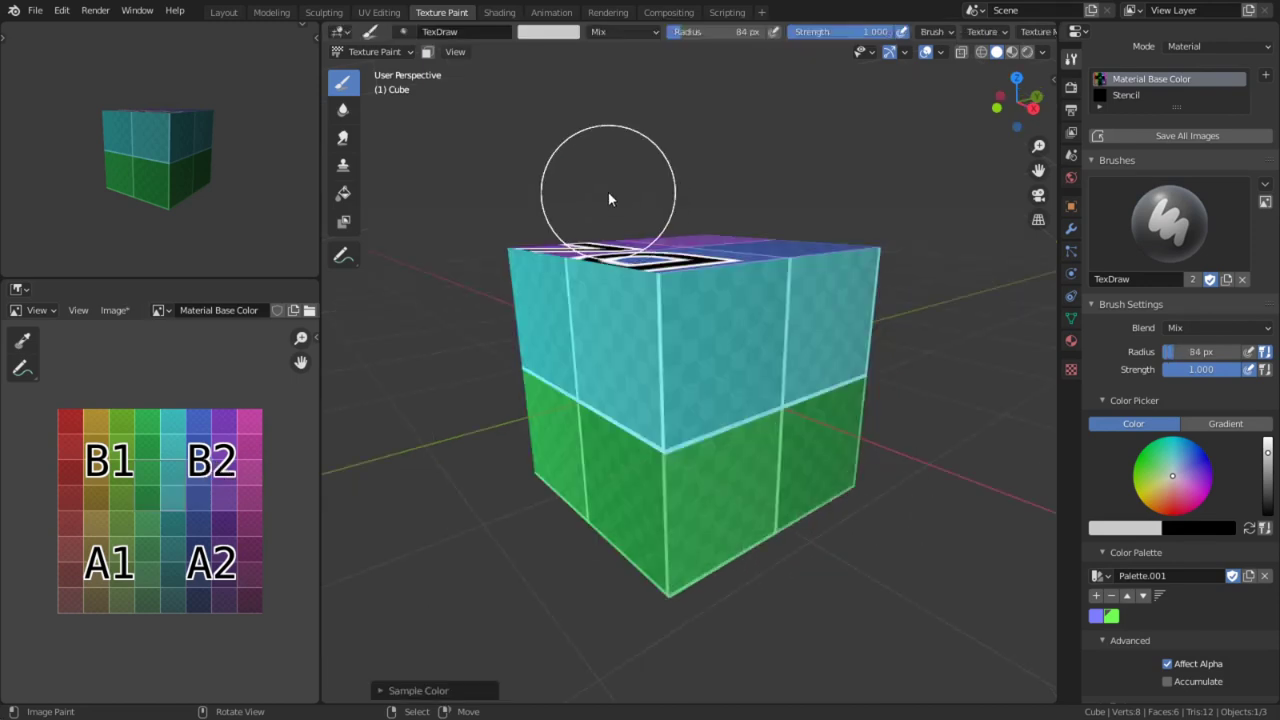
Try a stroke across the cube's side faces and set the brush's stroke method to Anchored.
key(f)
click(548, 183)
mouse_move(480, 362)
mouse_down()
mouse_move(811, 194)
mouse_move(715, 659)
mouse_up()
key(e)
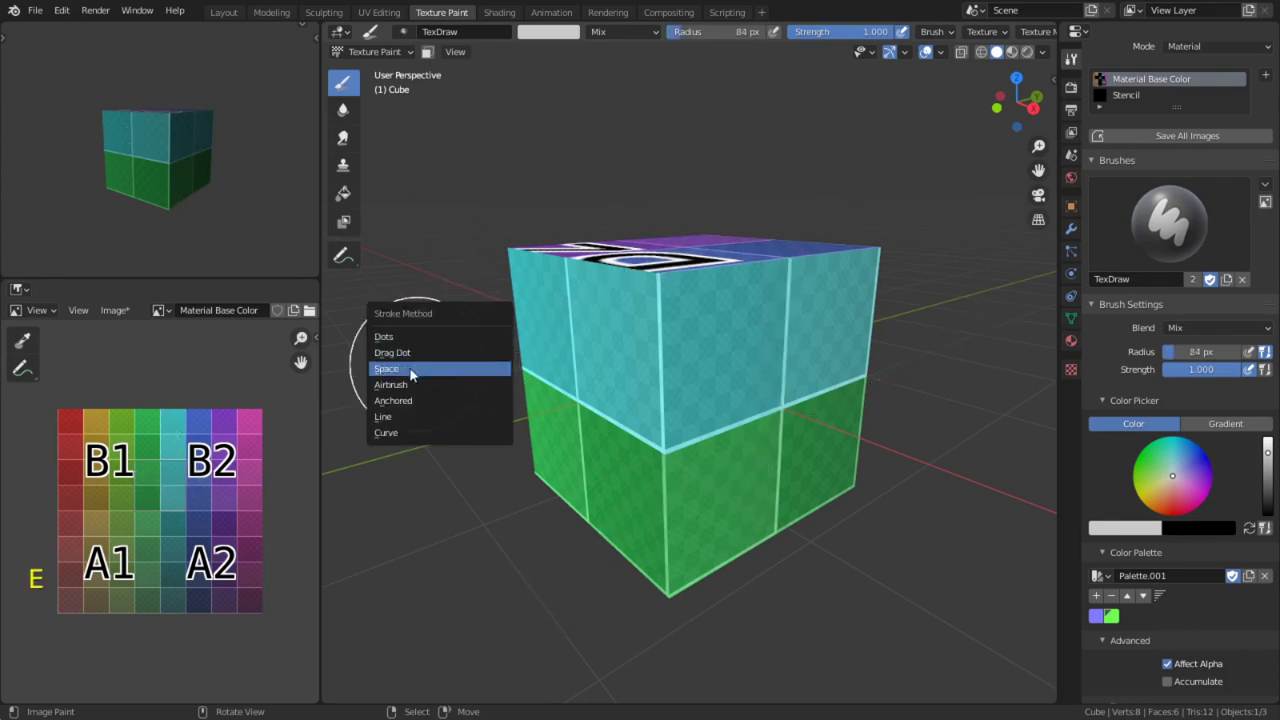
click(405, 400)
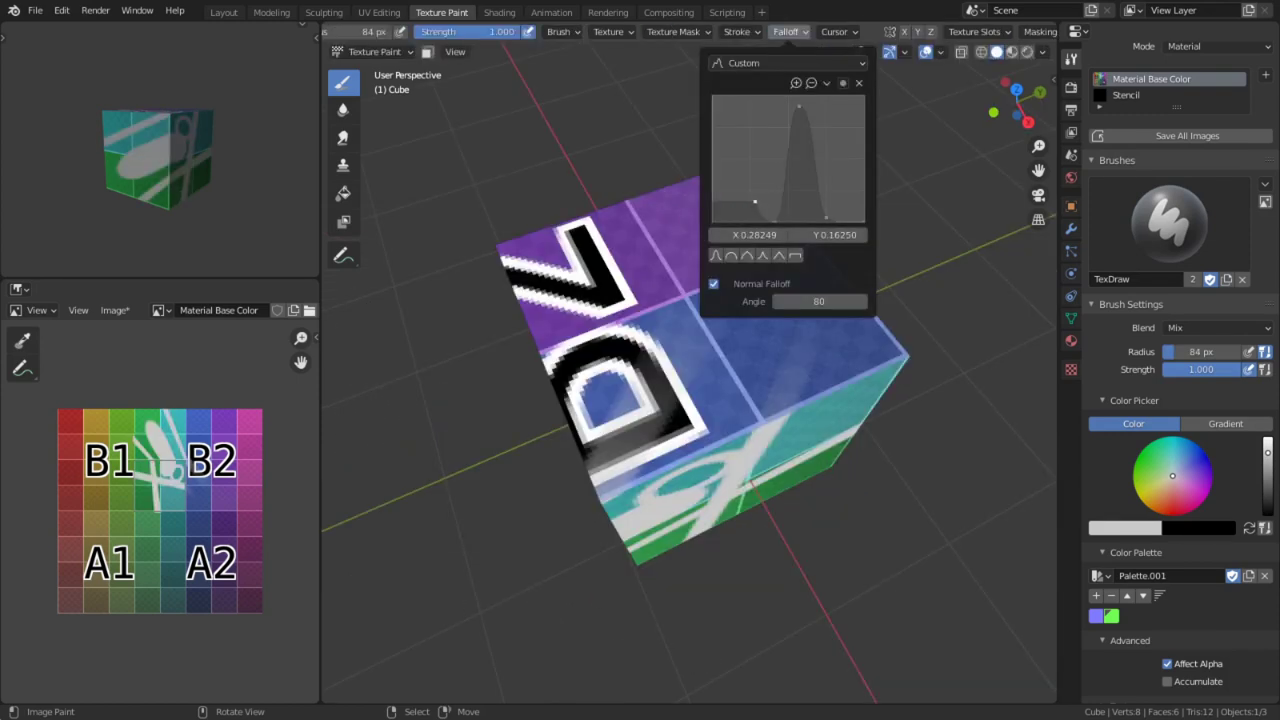
Lower the first point of the custom falloff curve and stamp the brush on the top face, then reload the image.
drag(755, 201, 725, 221)
click(663, 282)
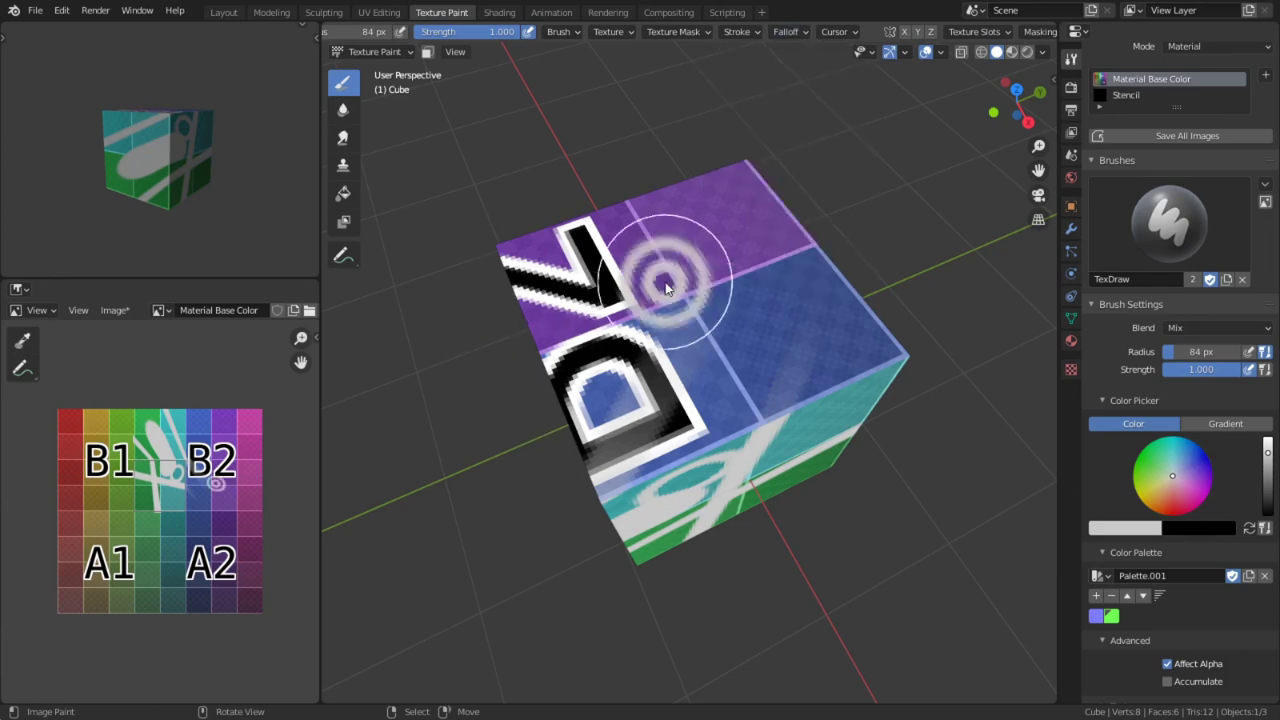
click(812, 327)
click(615, 395)
key(alt+r)
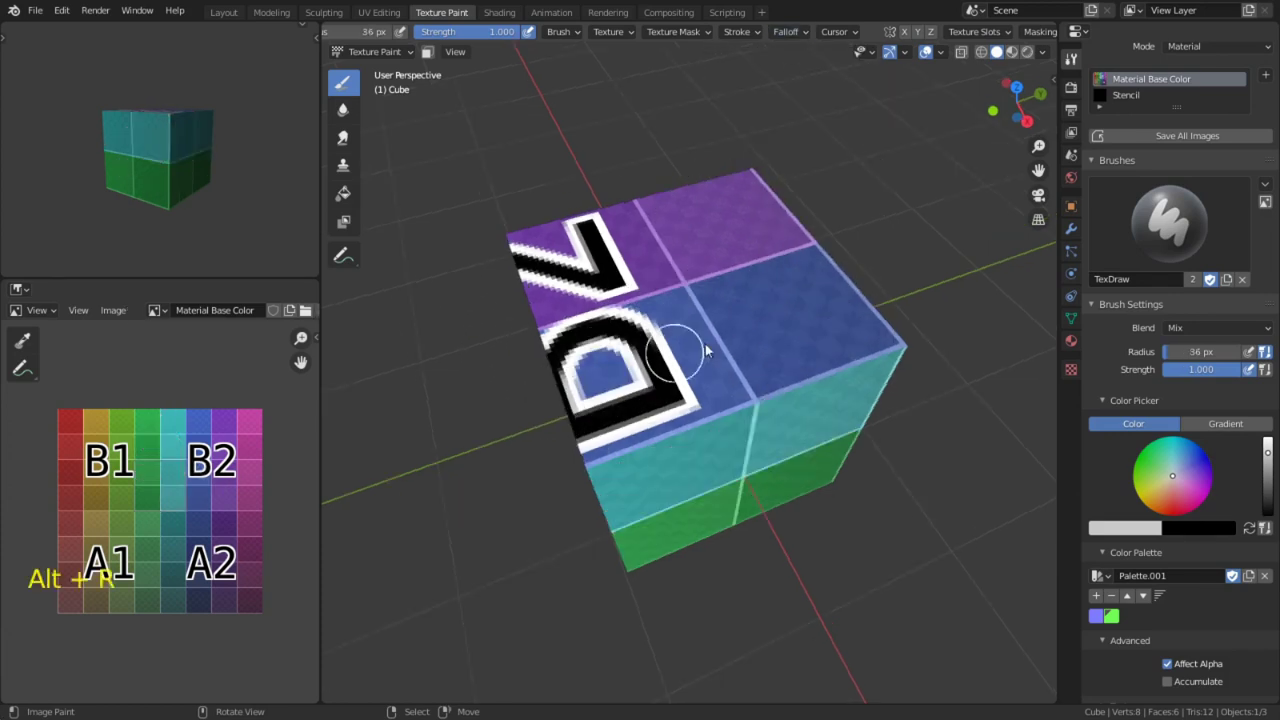
Apply another preset to the brush's falloff curve and paint a stroke across the cube's top face.
key(shift+e)
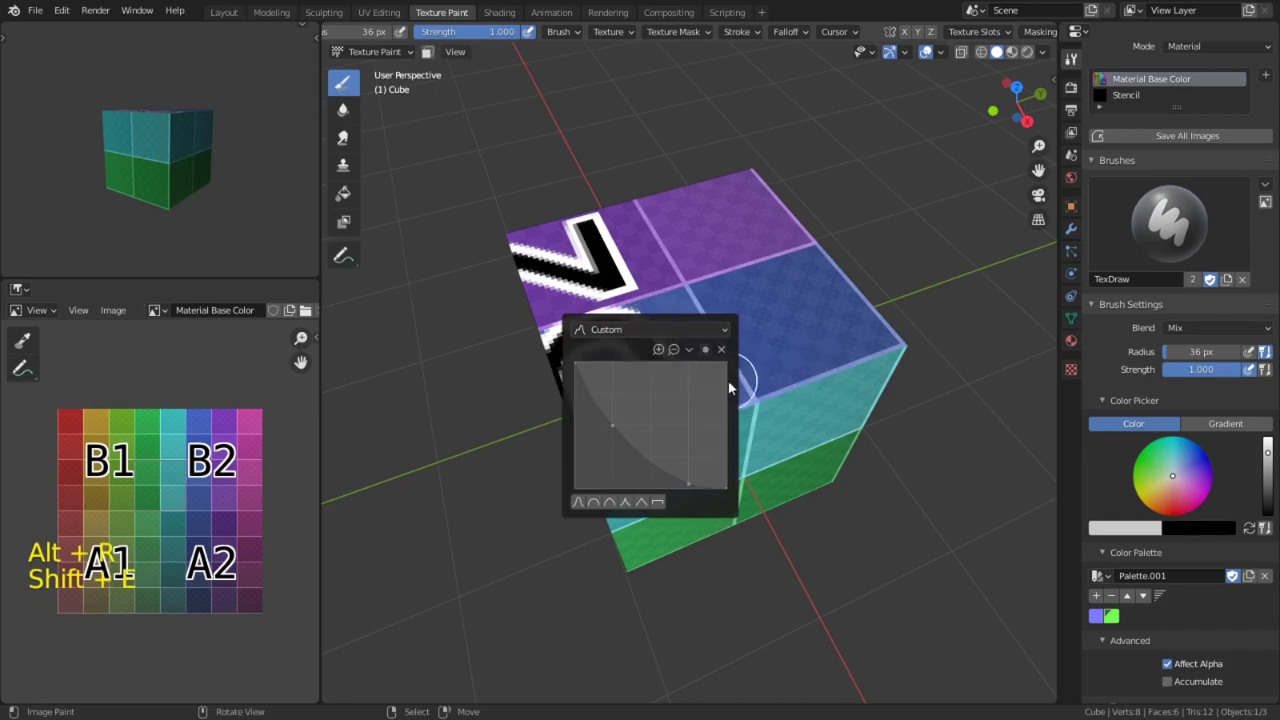
click(636, 508)
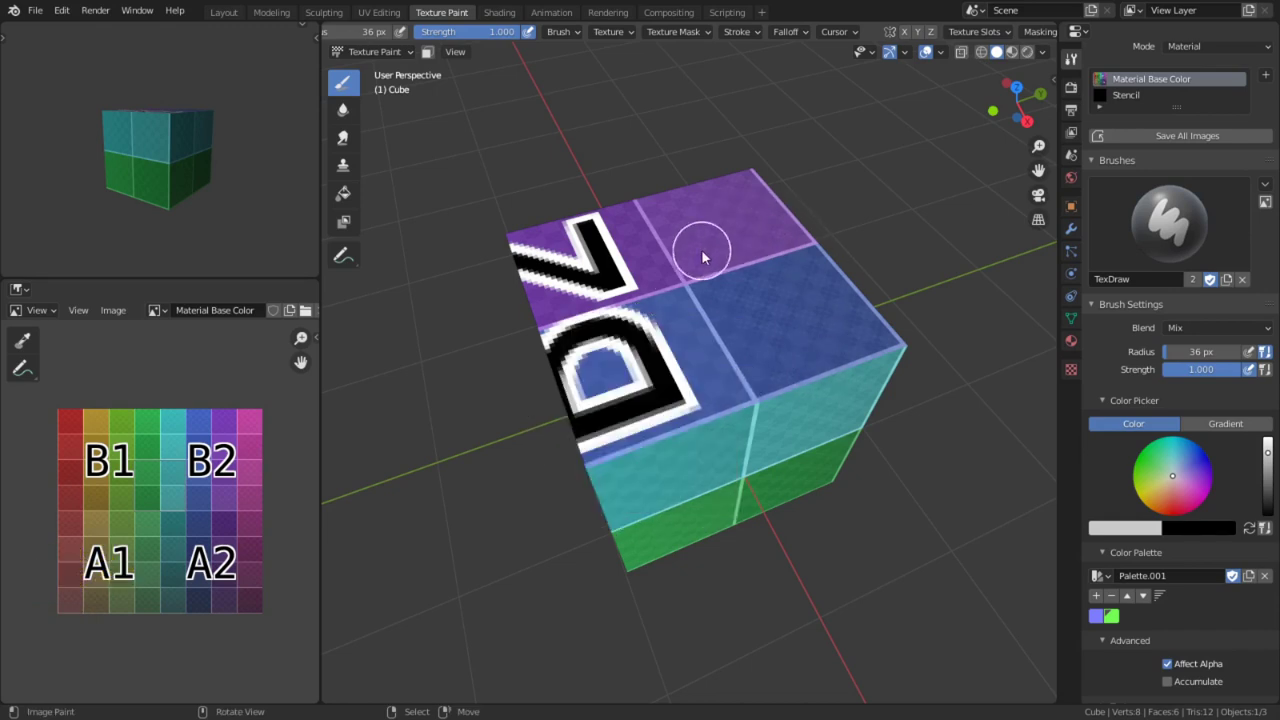
mouse_move(700, 251)
mouse_down()
mouse_move(729, 425)
mouse_move(605, 262)
mouse_up()
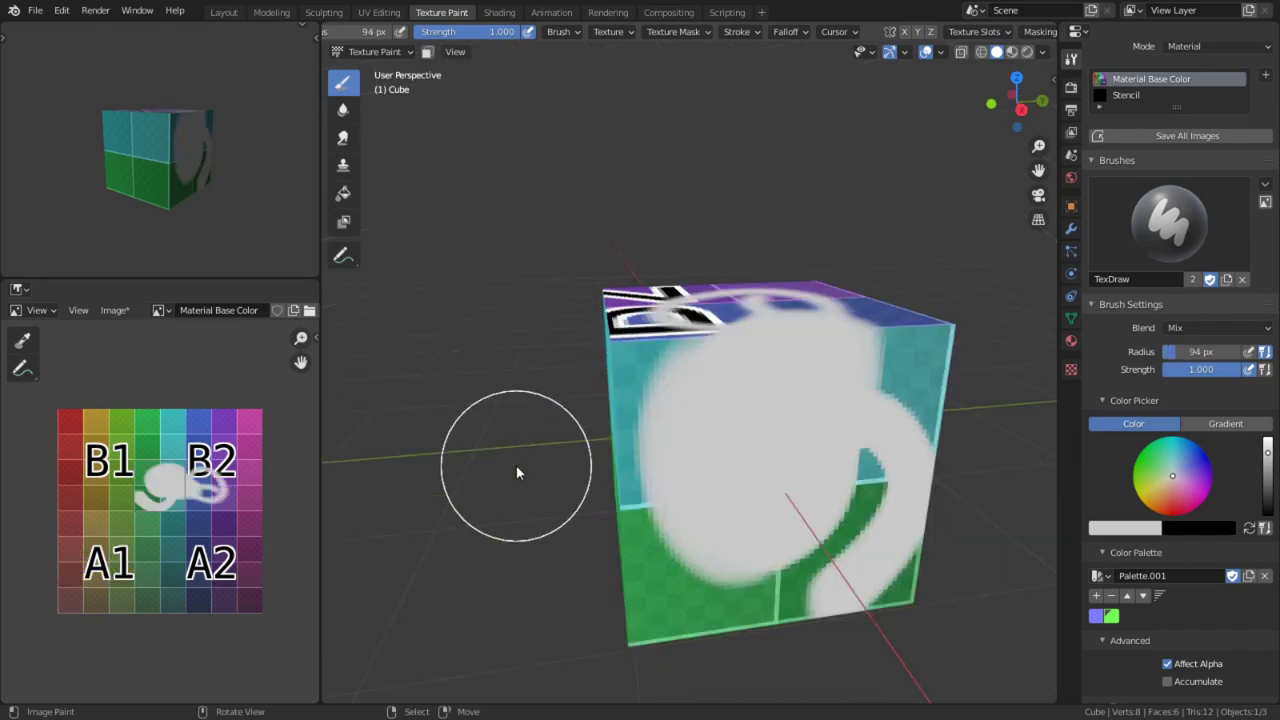
Open the keymap preferences and expand the Image Paint shortcuts under 3D View through to the end of their list.
click(61, 10)
click(100, 239)
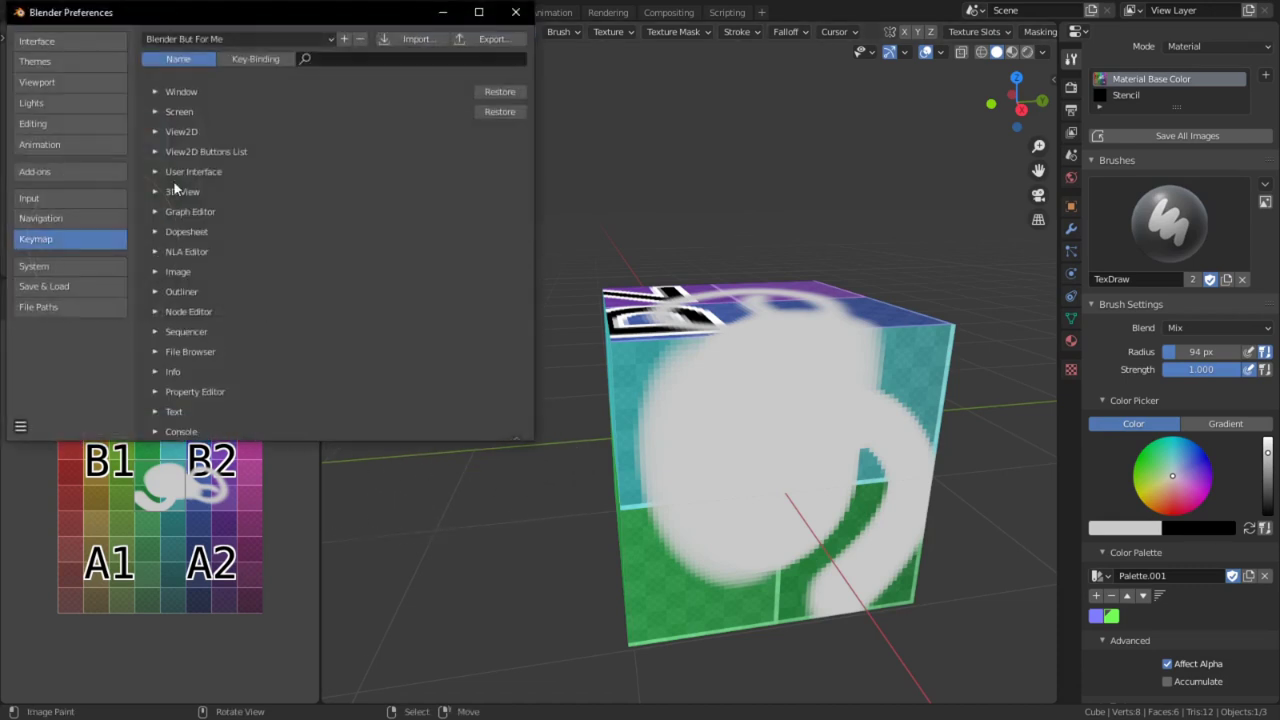
click(160, 191)
scroll(190, 200, down, 10)
click(171, 181)
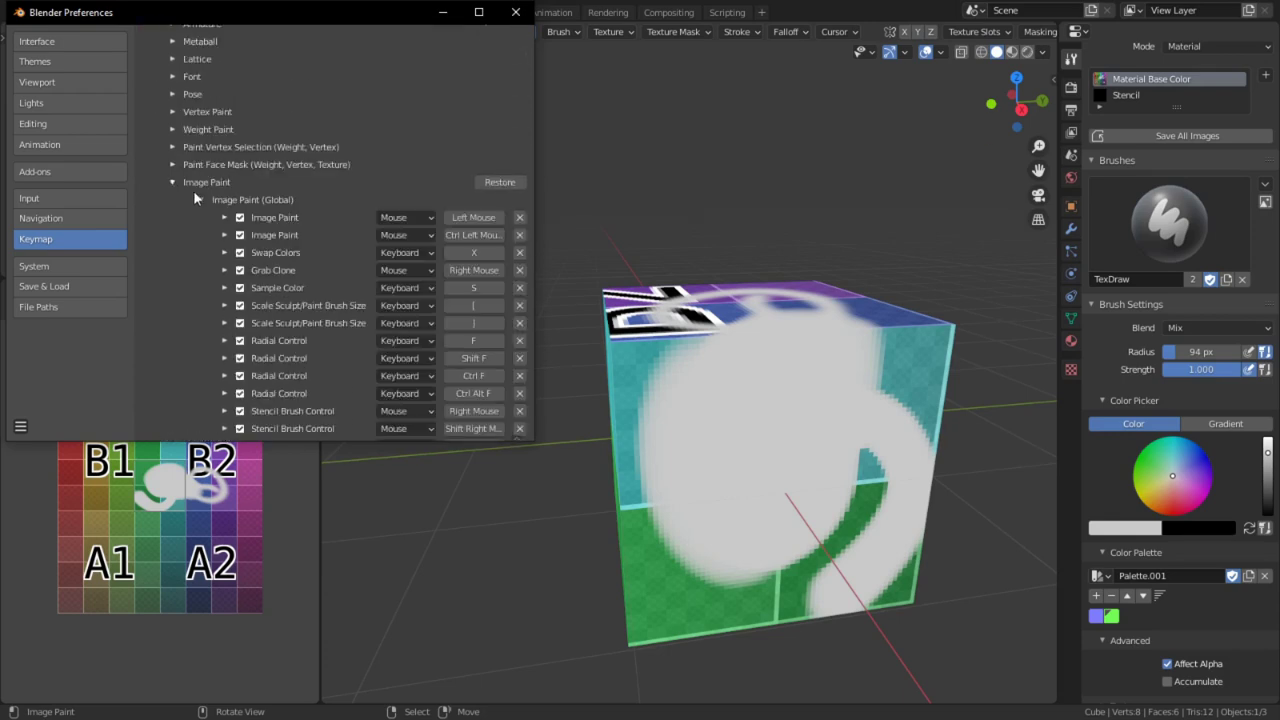
scroll(196, 193, down, 5)
scroll(196, 193, down, 5)
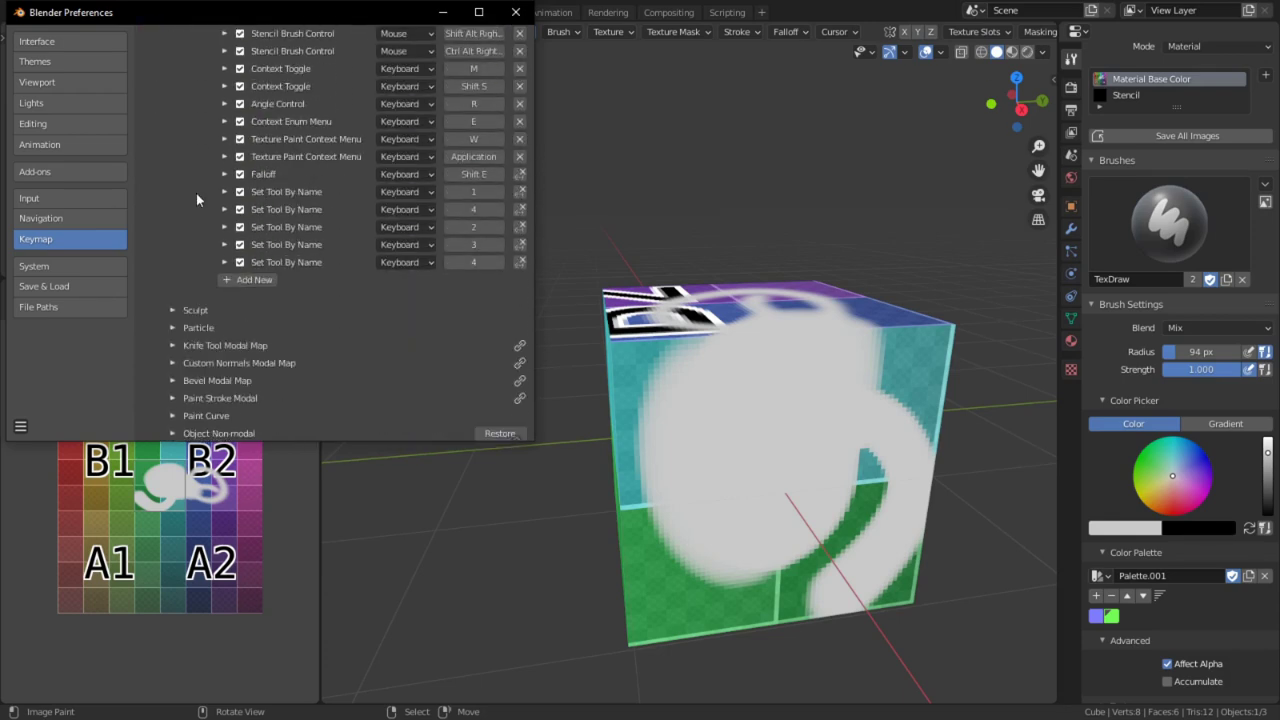
Add a new entry to the Image Paint keymap and bind it to Shift+E.
click(255, 279)
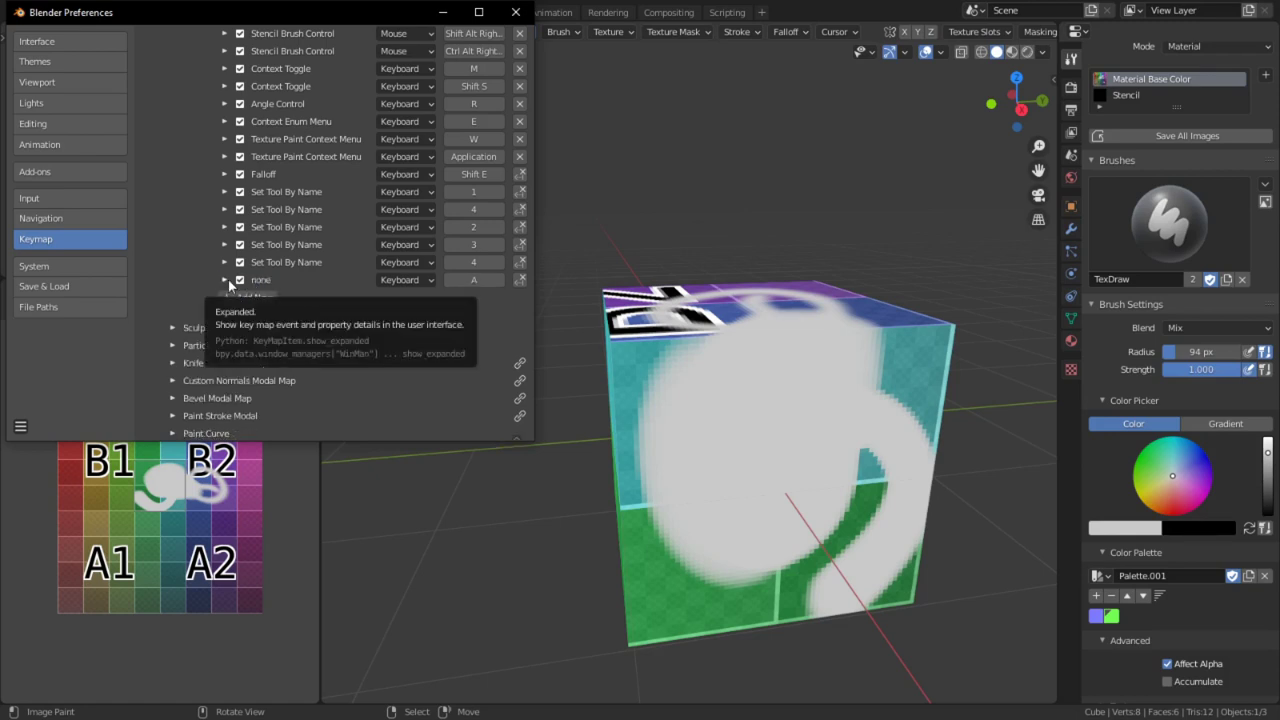
click(228, 279)
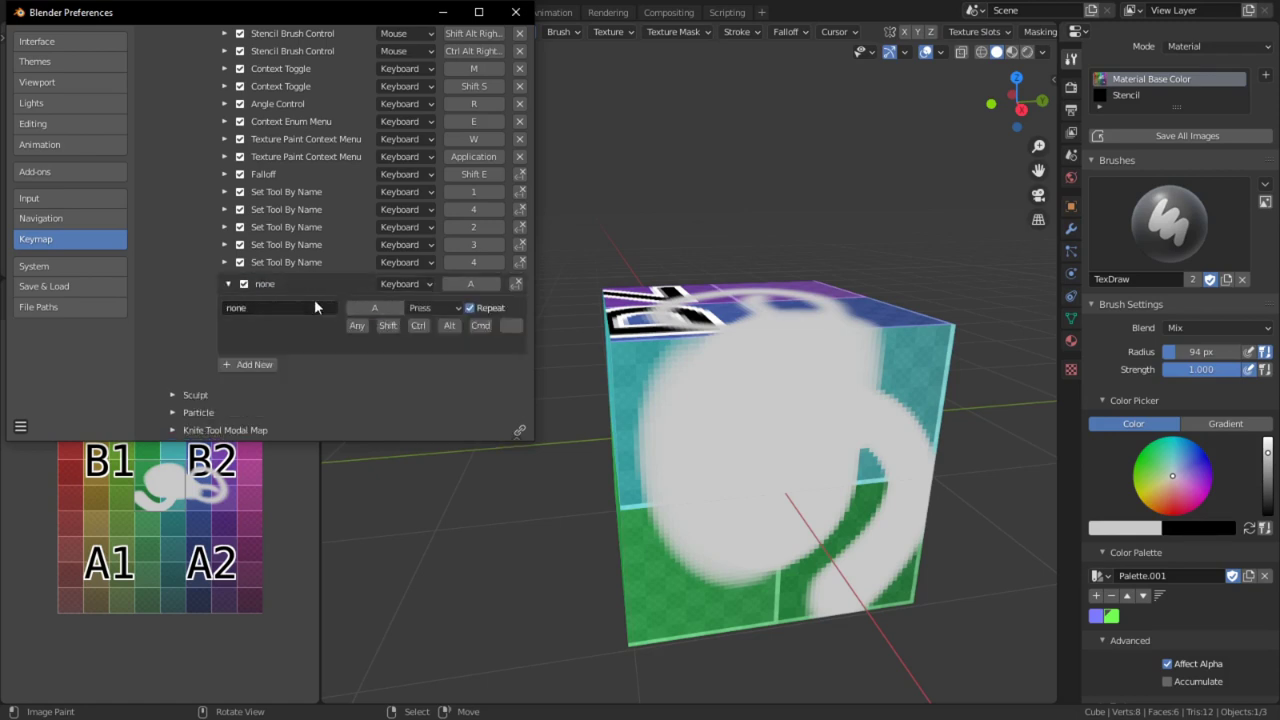
click(381, 308)
key(e)
click(387, 326)
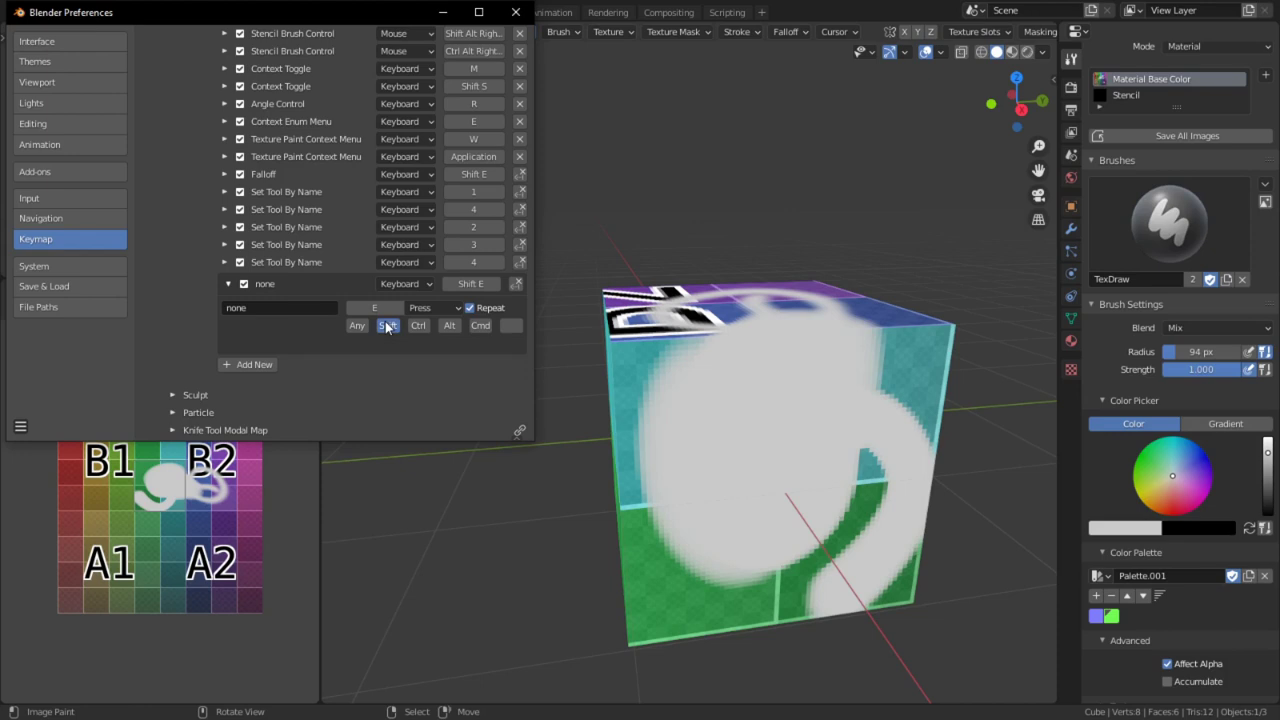
Set the new shortcut's operator to wm.call_panel and fill in its panel name, beginning with IMAGE_PT_paint.
click(268, 305)
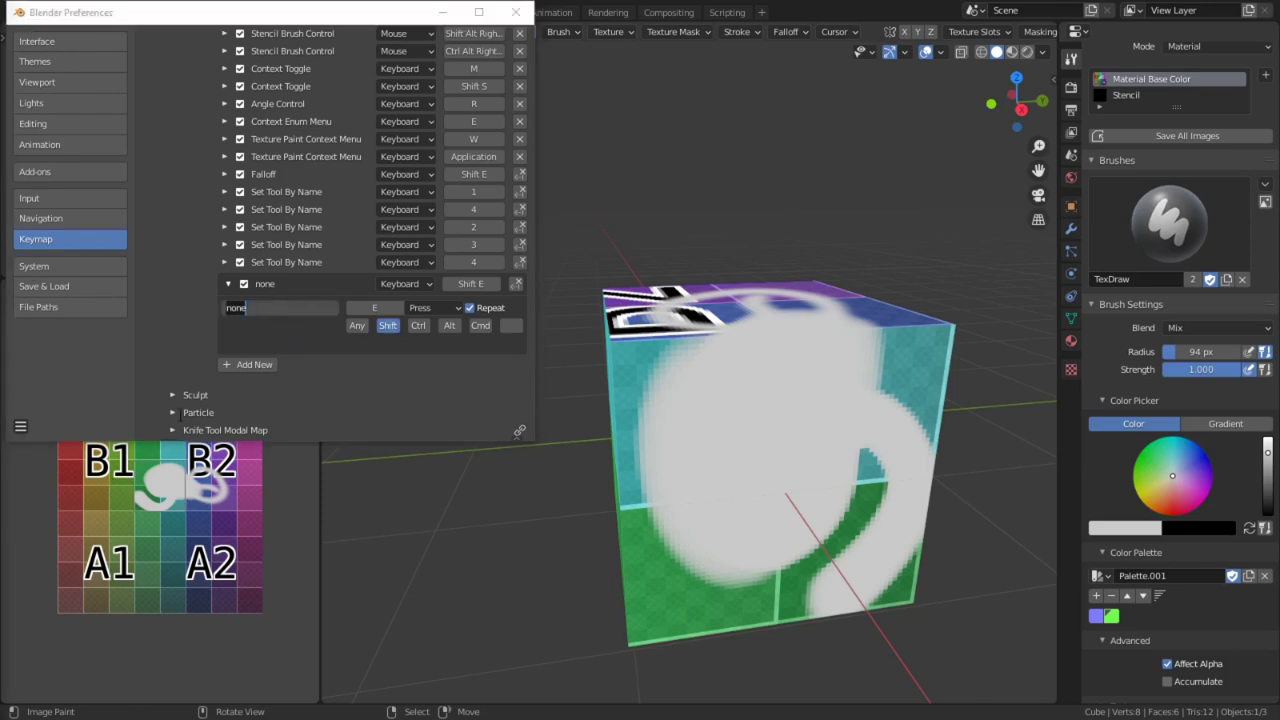
text(W)
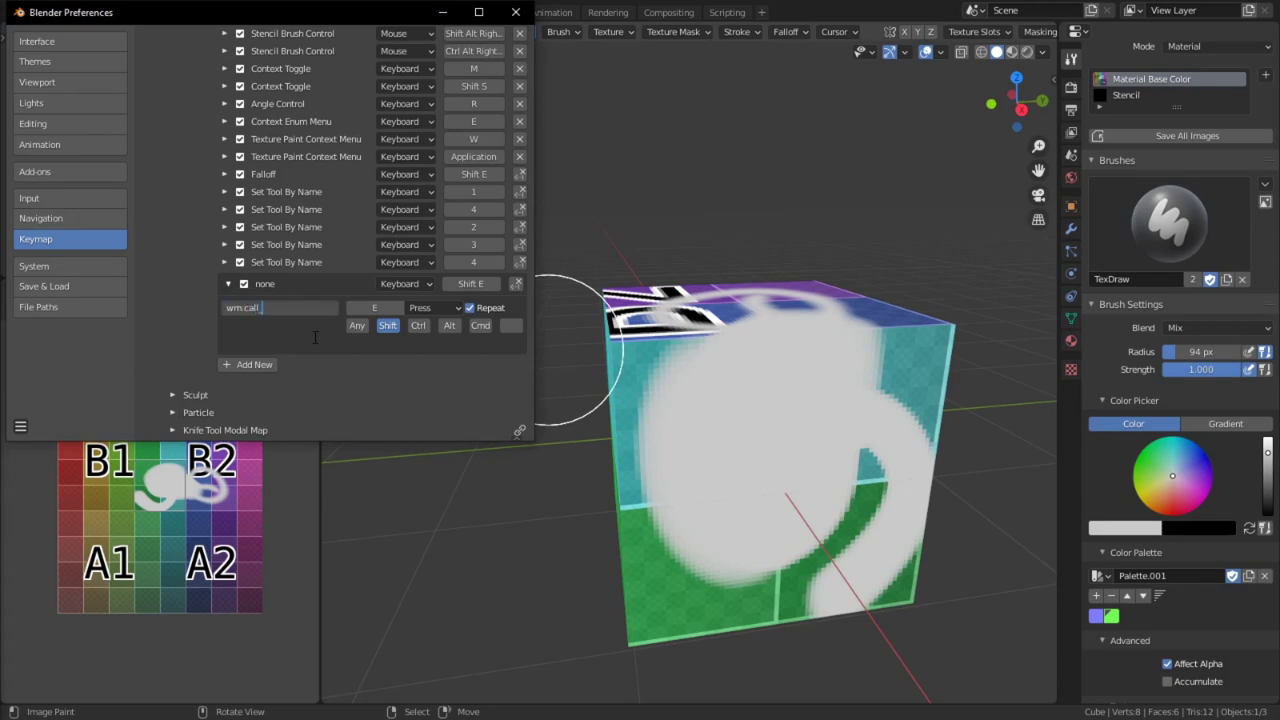
text(m.call_panel)
key(Return)
click(319, 364)
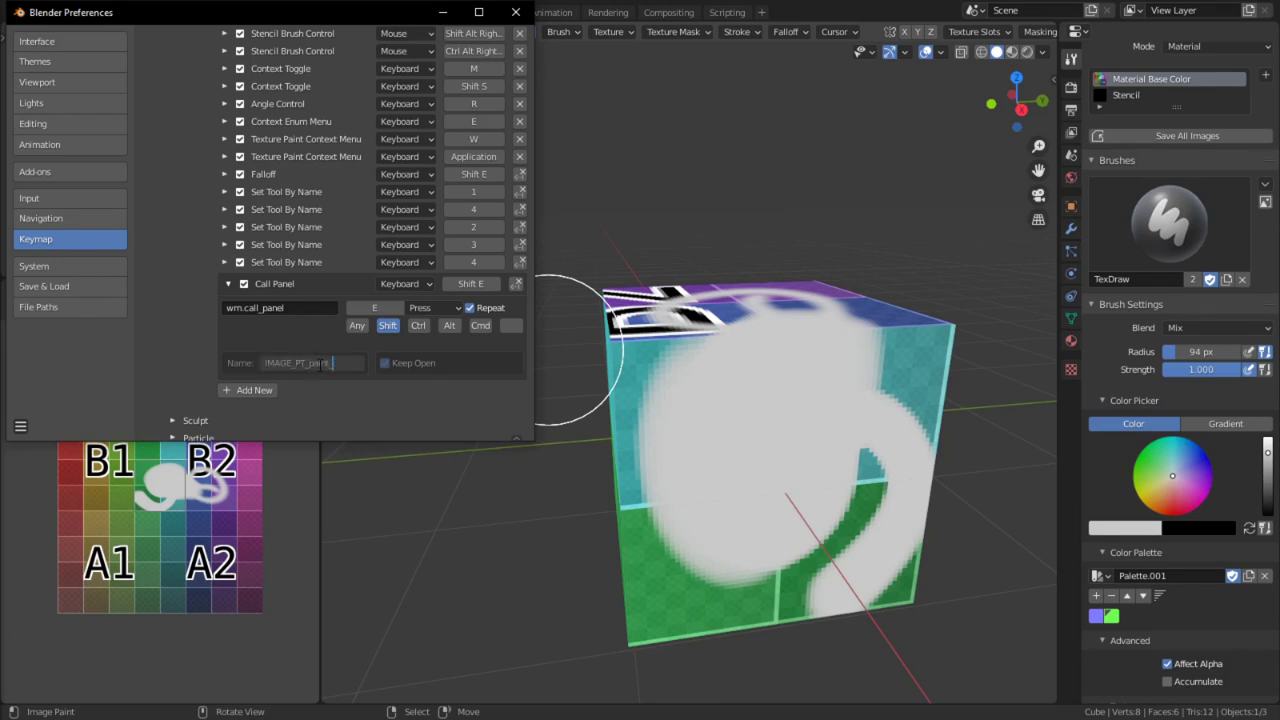
Test the falloff pop-up by changing the preset and painting on another cube side, and save the preferences.
key(shift+e)
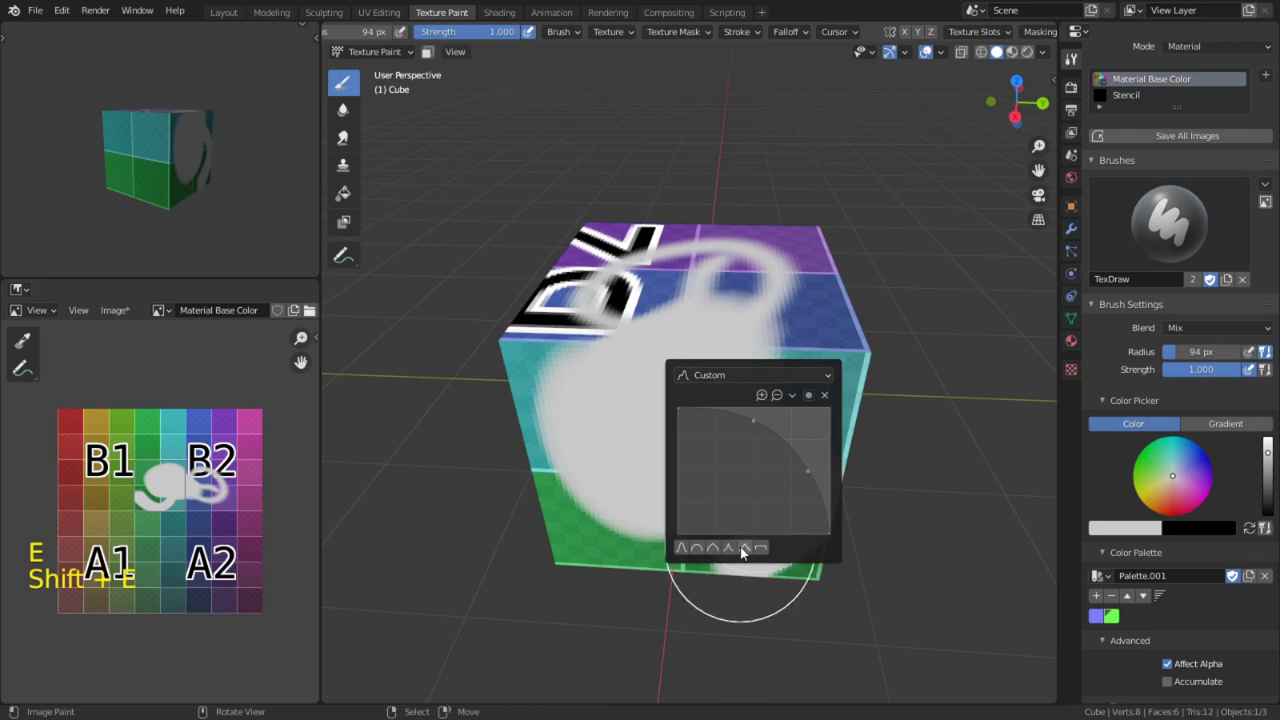
middle_drag(942, 351, 690, 303)
mouse_move(690, 303)
mouse_down()
mouse_move(618, 484)
mouse_move(701, 418)
mouse_up()
key(shift+e)
click(700, 581)
mouse_move(622, 416)
mouse_down()
mouse_move(533, 414)
mouse_move(576, 399)
mouse_move(821, 512)
mouse_up()
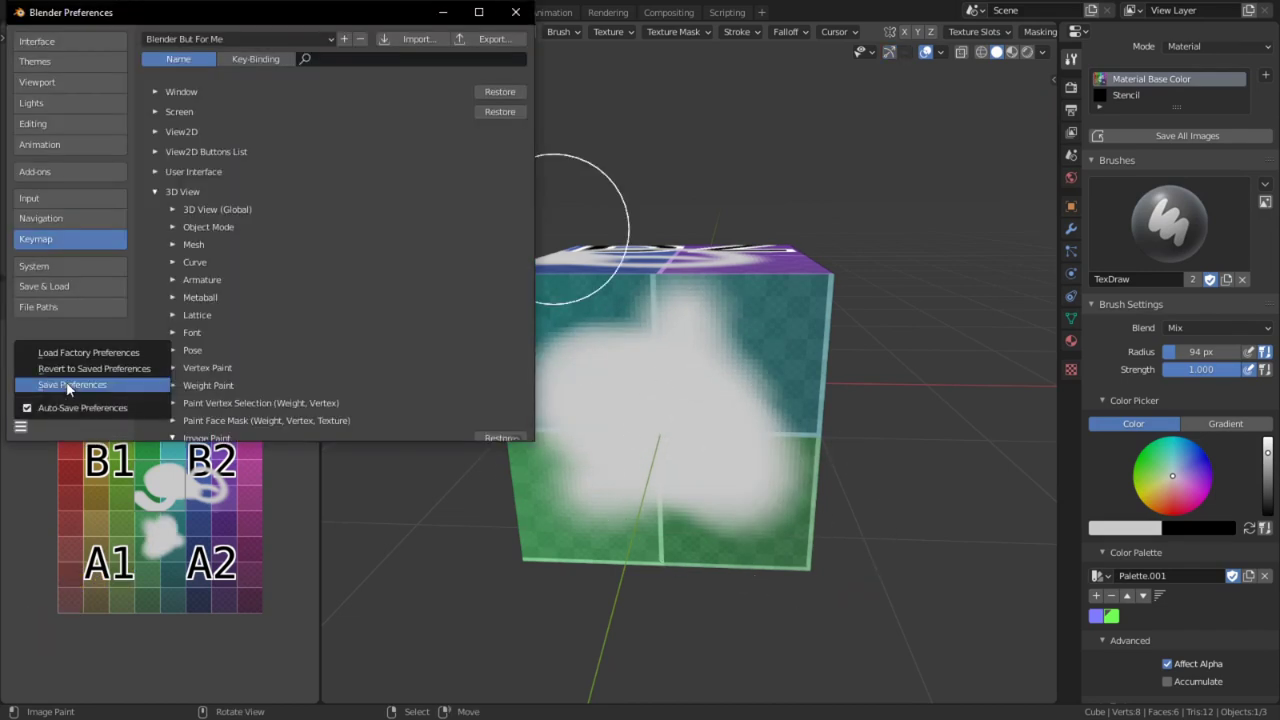
click(70, 386)
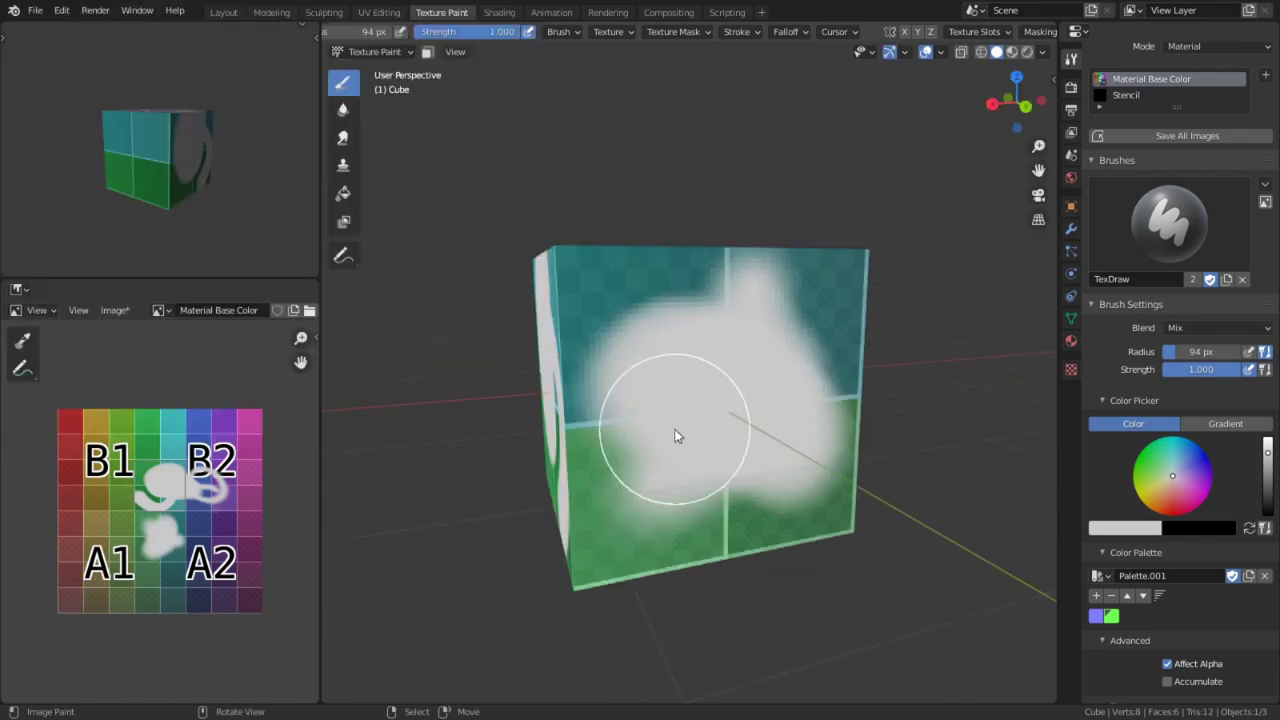
Set the brush colour to deep blue and its radius to 216 px.
mouse_move(723, 443)
middle_down()
mouse_move(683, 490)
mouse_move(631, 514)
mouse_move(706, 506)
mouse_move(718, 468)
middle_up()
key(w)
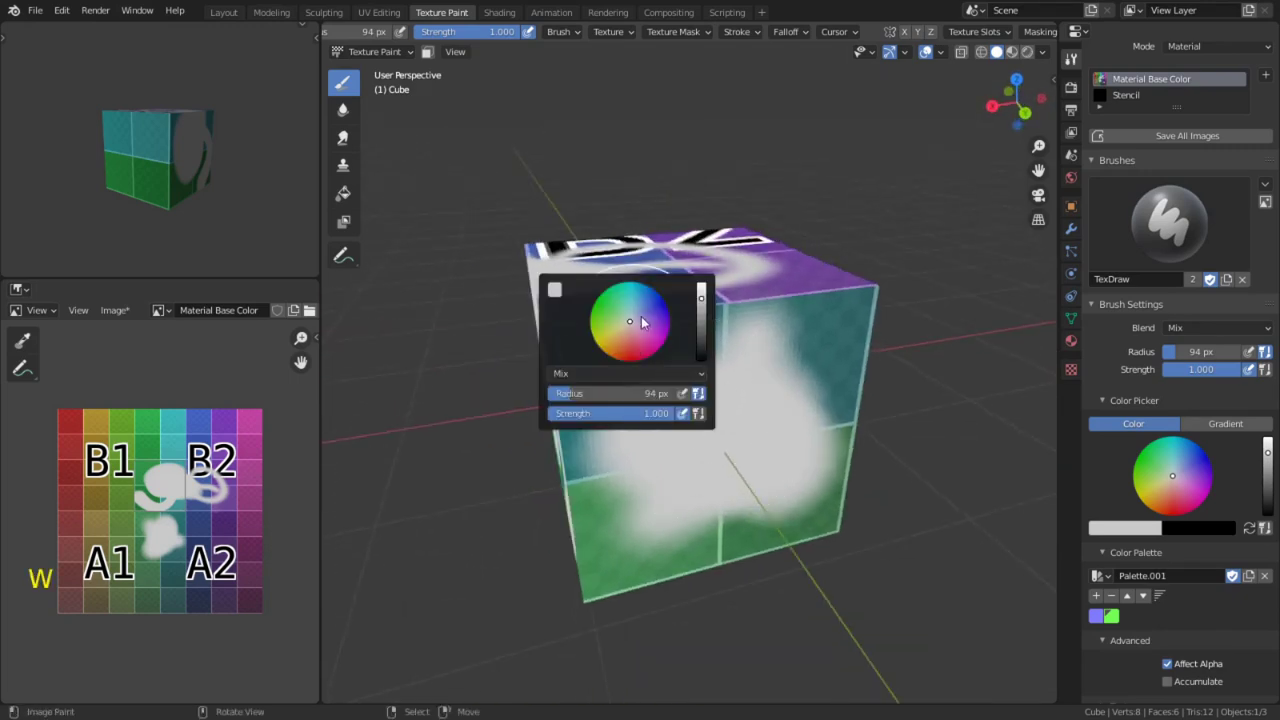
drag(643, 323, 668, 308)
key(f)
click(741, 400)
Paint strokes on the cube before and after toggling smooth stroke, and reload the image to discard them.
mouse_move(741, 400)
mouse_down()
mouse_move(559, 382)
mouse_move(412, 526)
mouse_move(834, 390)
mouse_move(627, 505)
mouse_move(703, 497)
mouse_move(526, 498)
mouse_up()
key(shift+s)
middle_drag(526, 497, 724, 485)
mouse_move(724, 485)
mouse_down()
mouse_move(724, 497)
mouse_move(836, 390)
mouse_up()
key(alt+r)
mouse_move(449, 549)
middle_down()
mouse_move(586, 563)
mouse_move(530, 568)
mouse_move(502, 615)
middle_up()
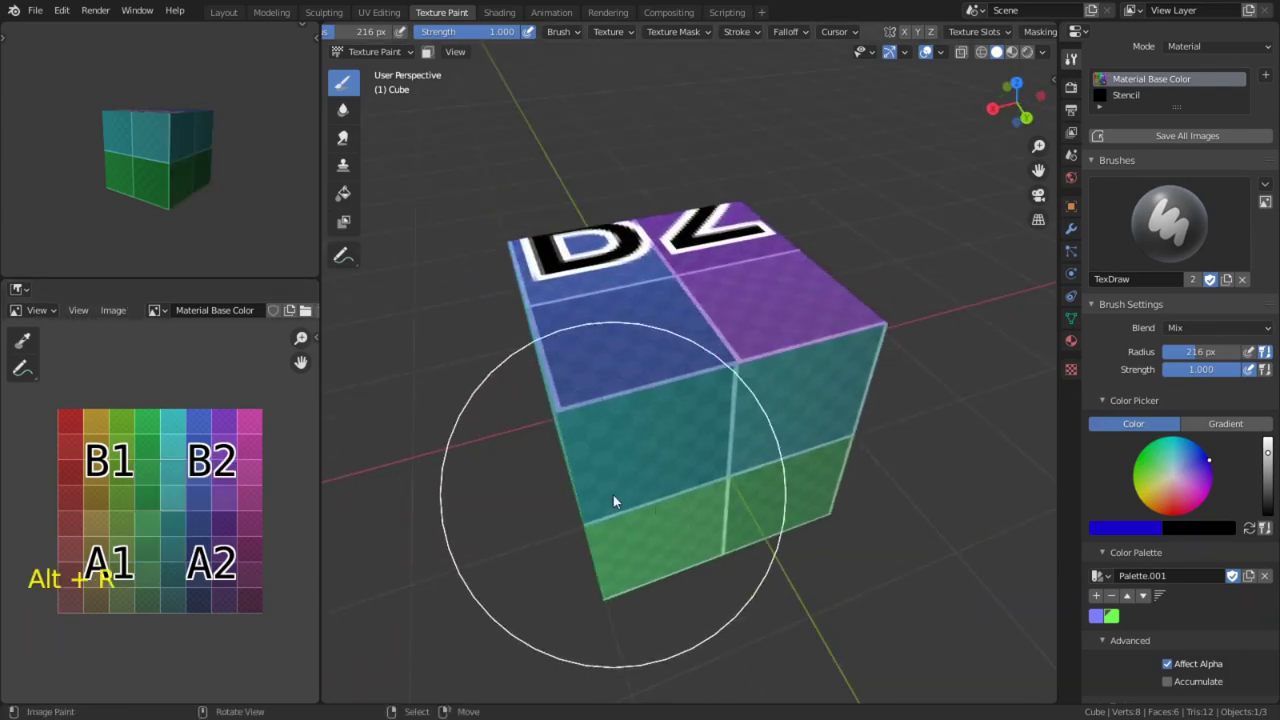
middle_drag(898, 478, 938, 406)
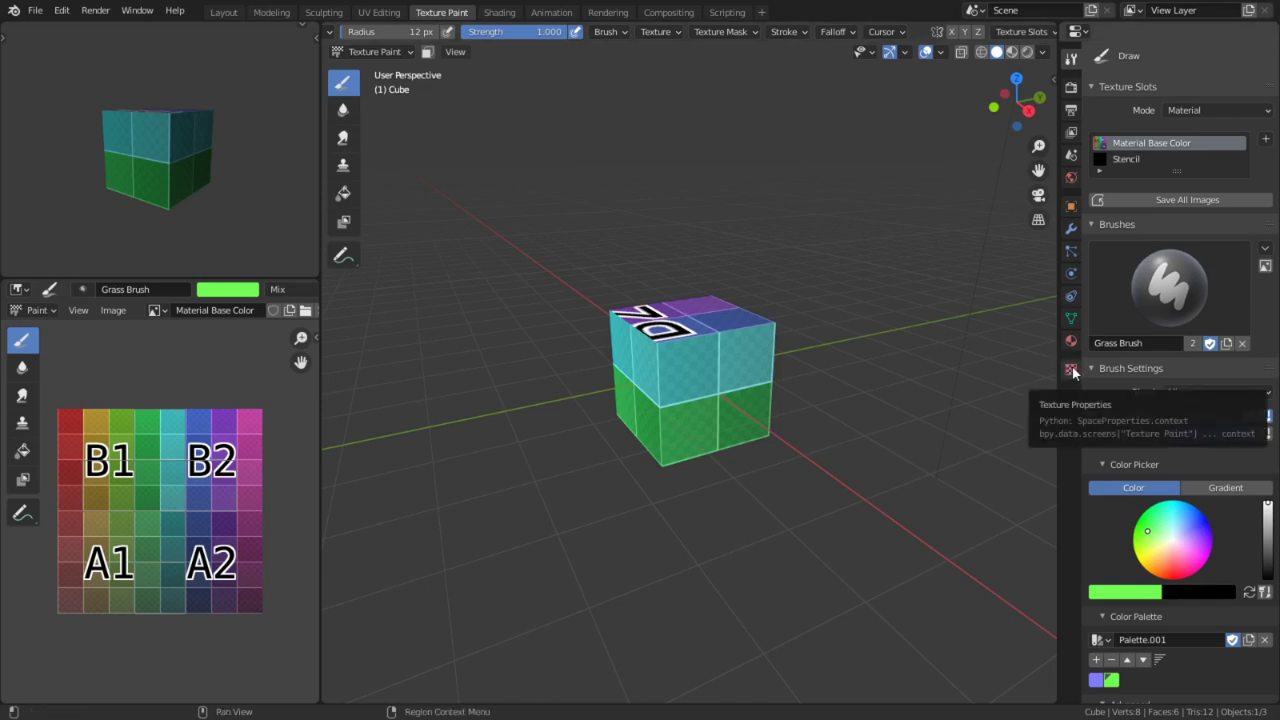
Create a new texture for the Grass Brush and name it PT_Grass.
click(1071, 371)
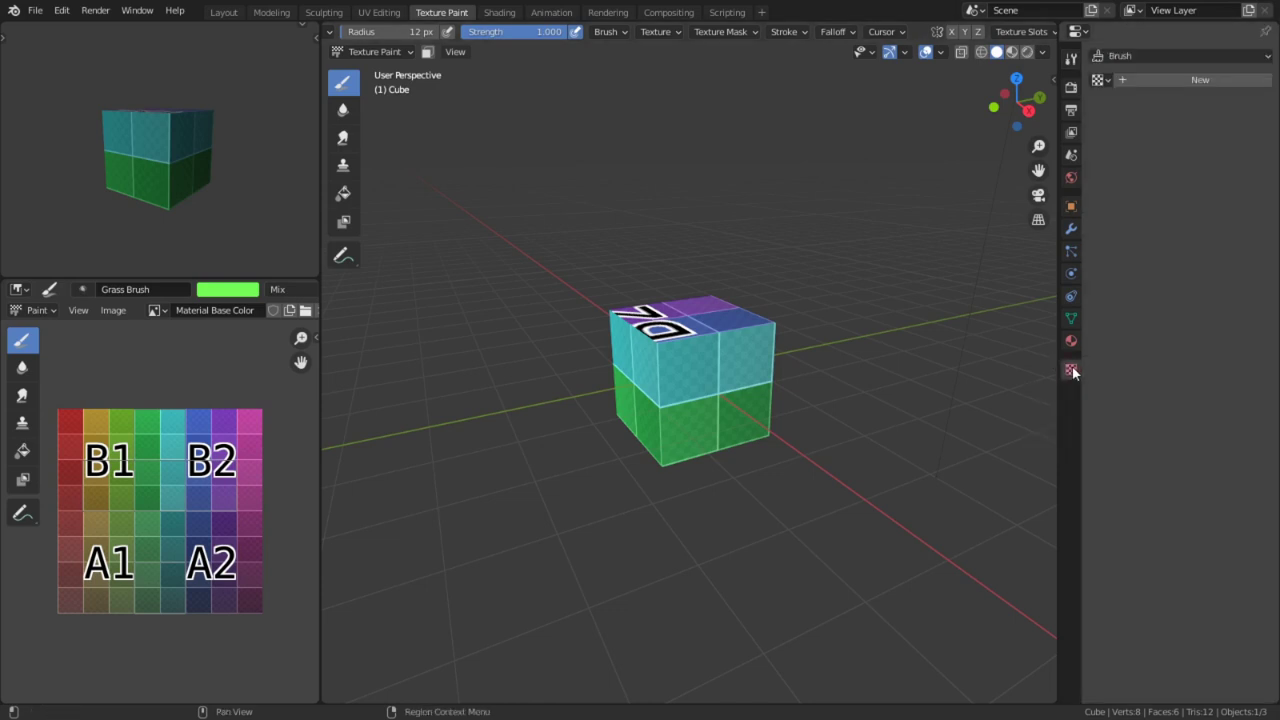
click(1158, 80)
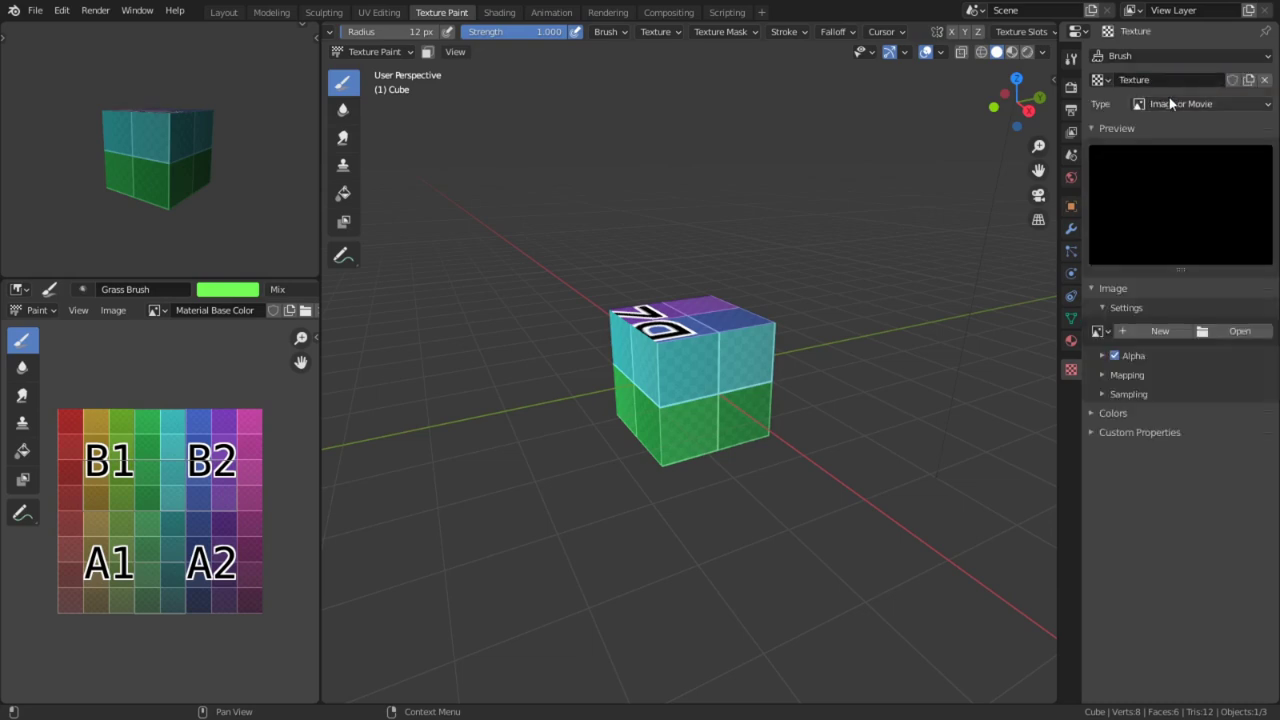
double_click(1164, 82)
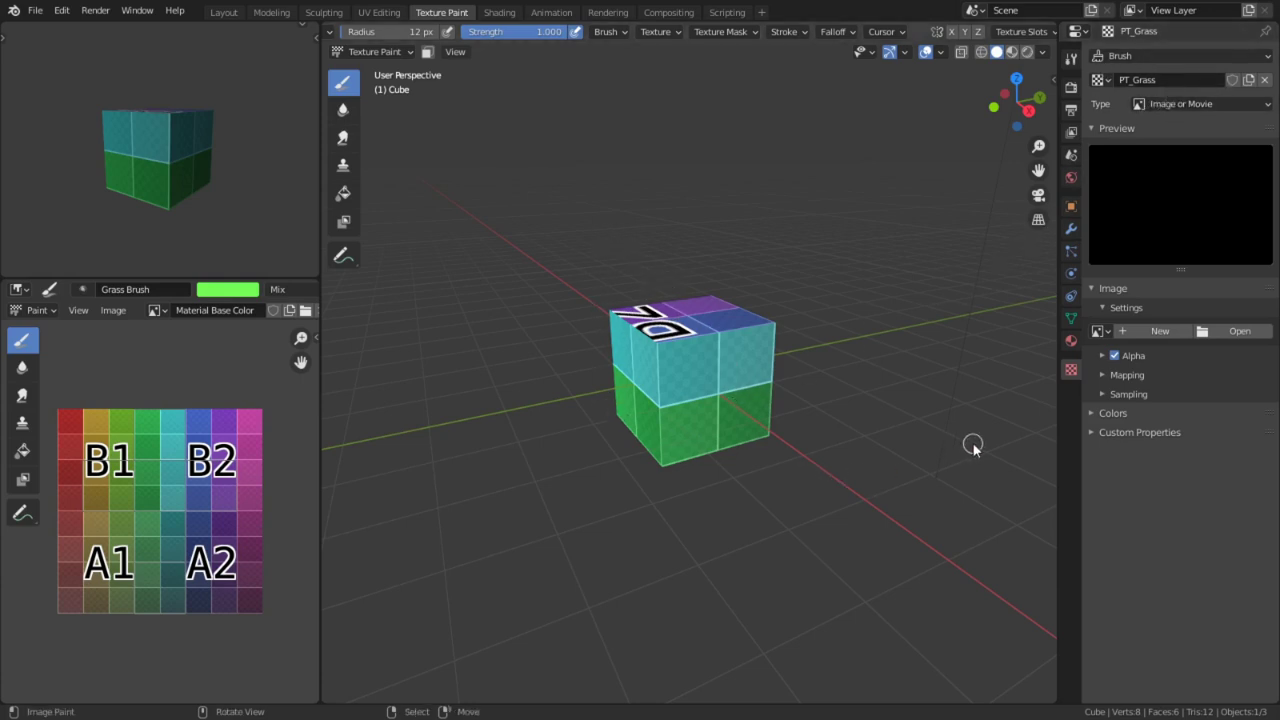
Load TEX_Grass.png from the Textures folder as the image of the PT_Grass brush texture.
click(1238, 331)
click(320, 530)
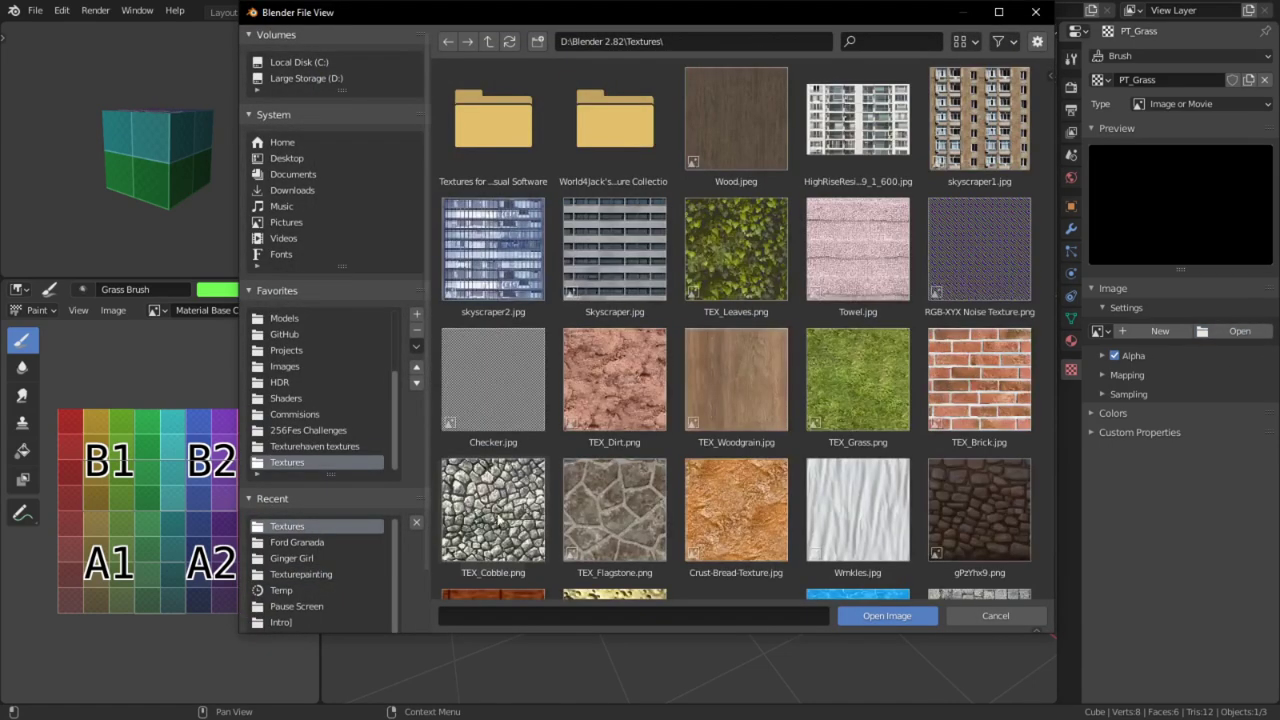
scroll(870, 245, down, 2)
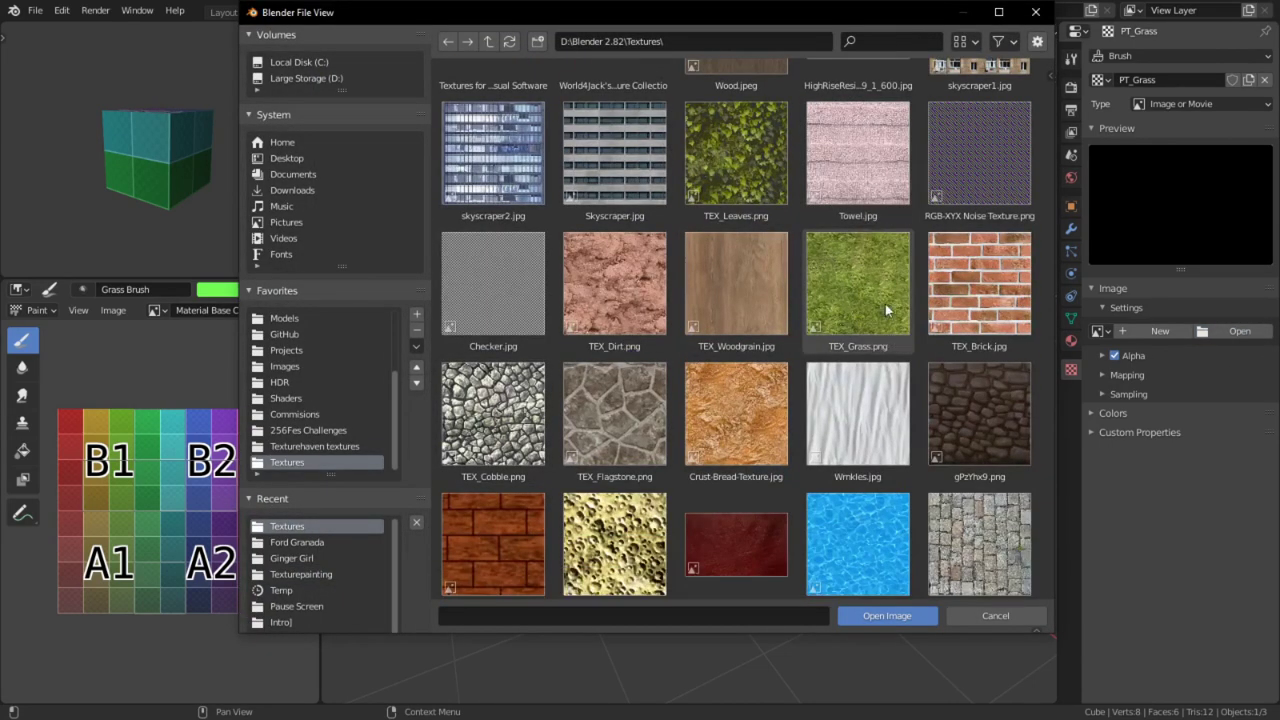
click(863, 265)
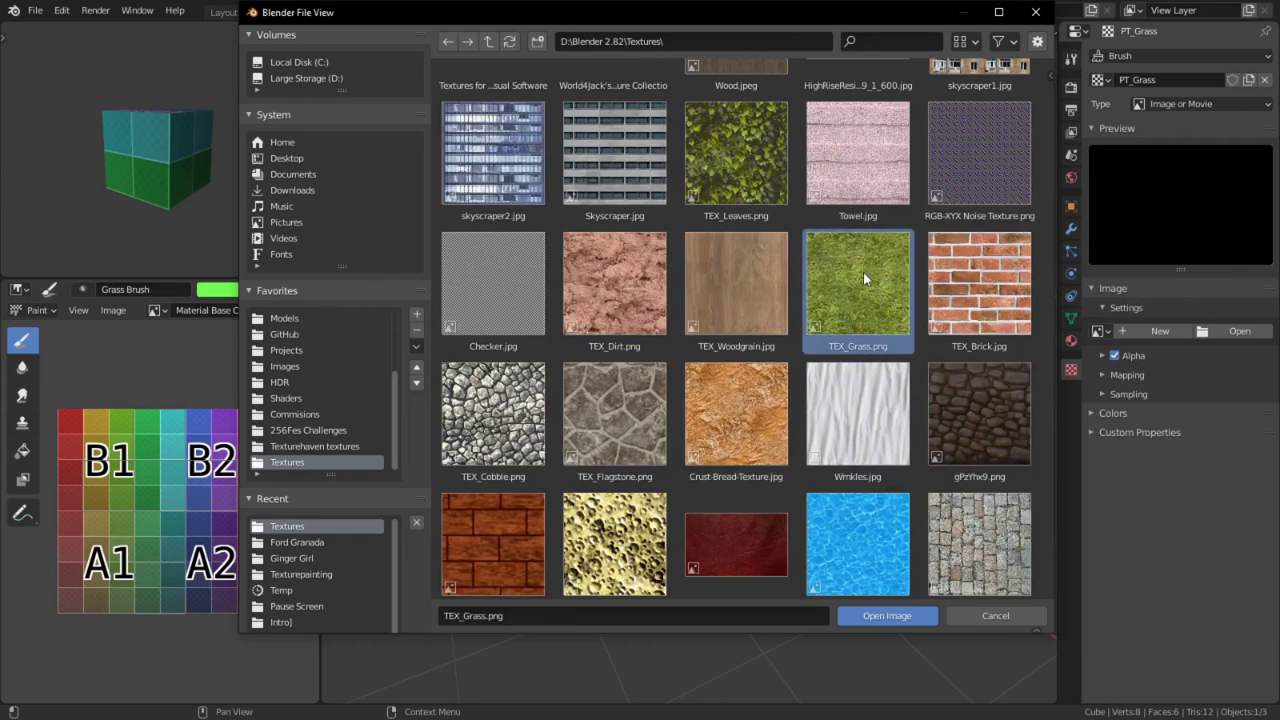
double_click(863, 271)
Paint the grass texture over the cube's sides until they are covered.
drag(699, 453, 755, 352)
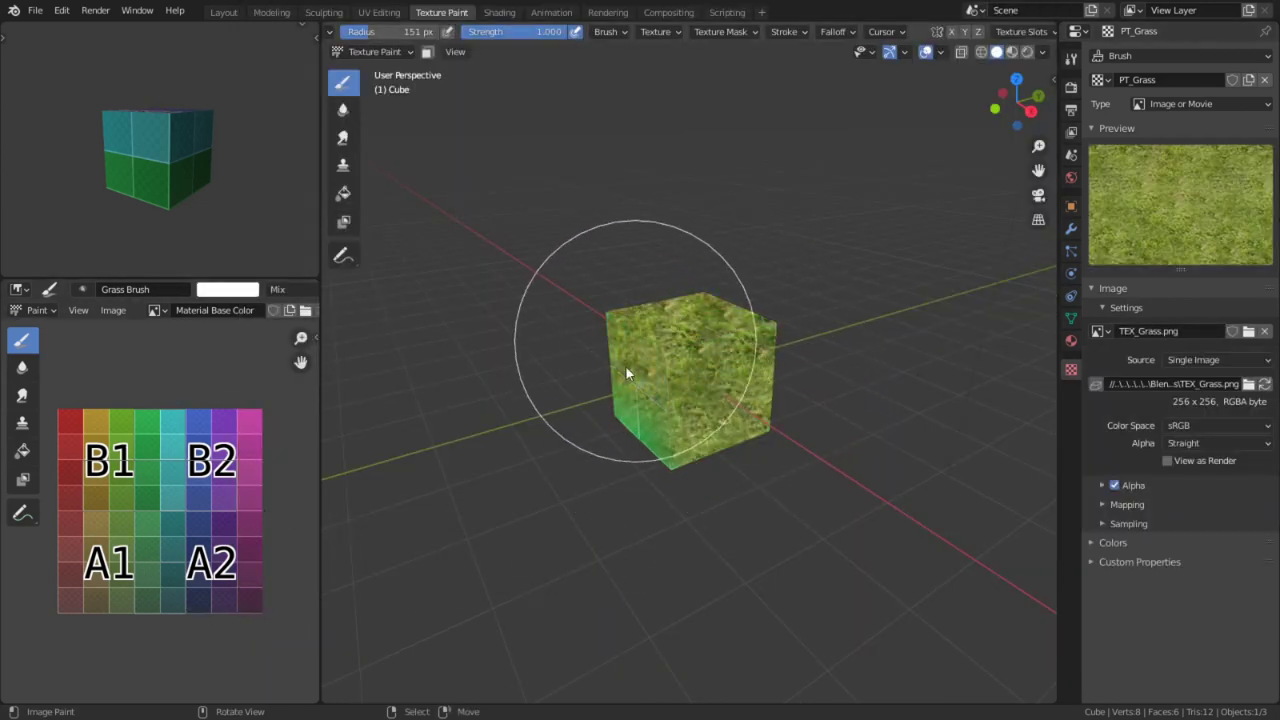
middle_drag(714, 343, 766, 383)
drag(740, 390, 778, 352)
middle_drag(778, 352, 644, 434)
mouse_move(644, 434)
mouse_down()
mouse_move(798, 300)
mouse_move(691, 309)
mouse_up()
middle_drag(691, 309, 666, 396)
click(666, 396)
Set the brush colour to pure blue and paint the tinted grass texture over the front cube side.
right_click(592, 281)
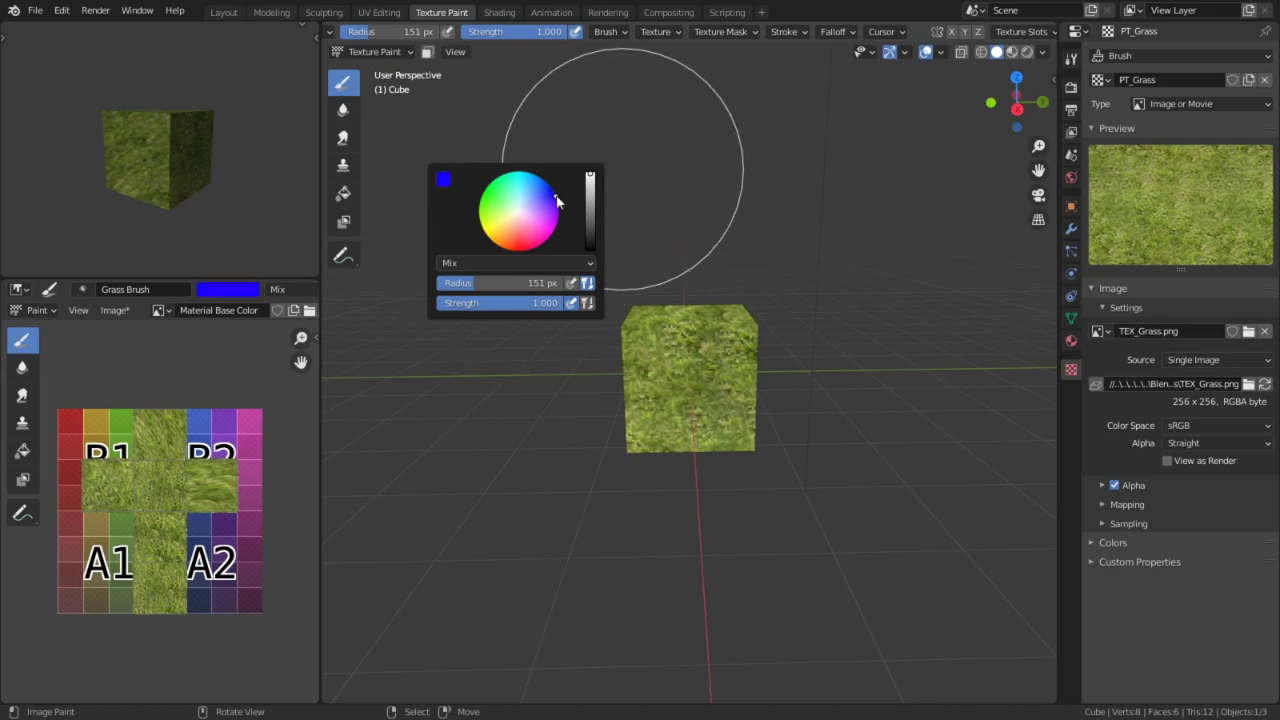
drag(682, 419, 744, 379)
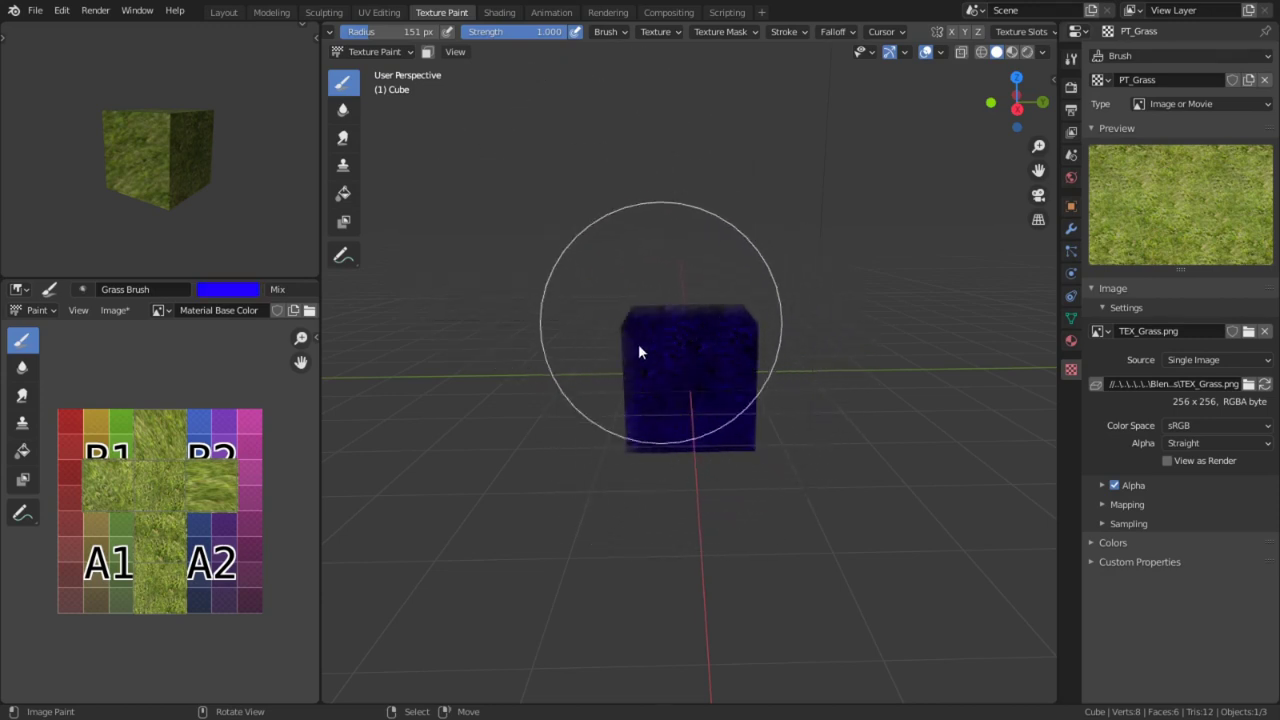
mouse_move(715, 349)
middle_down()
mouse_move(686, 366)
mouse_move(677, 409)
mouse_move(667, 341)
middle_up()
middle_drag(730, 373, 651, 549)
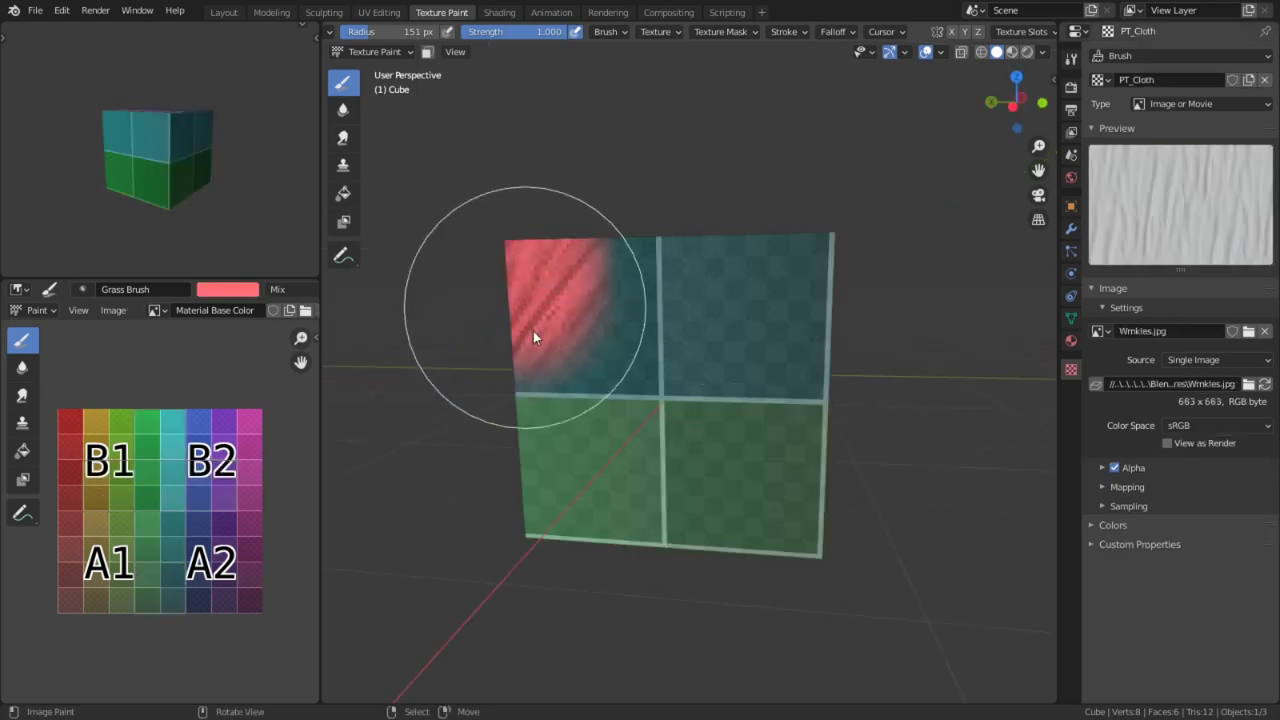
Paint the PT_Cloth wrinkle texture in light red across the cube, swap the brush colours and paint over another side.
mouse_move(534, 337)
mouse_down()
mouse_move(606, 271)
mouse_move(673, 310)
mouse_move(754, 262)
mouse_move(836, 352)
mouse_up()
mouse_move(836, 352)
middle_down()
mouse_move(690, 333)
mouse_move(634, 349)
middle_up()
key(x)
mouse_move(543, 247)
mouse_down()
mouse_move(531, 271)
mouse_move(594, 309)
mouse_move(689, 491)
mouse_move(846, 609)
mouse_move(848, 568)
mouse_up()
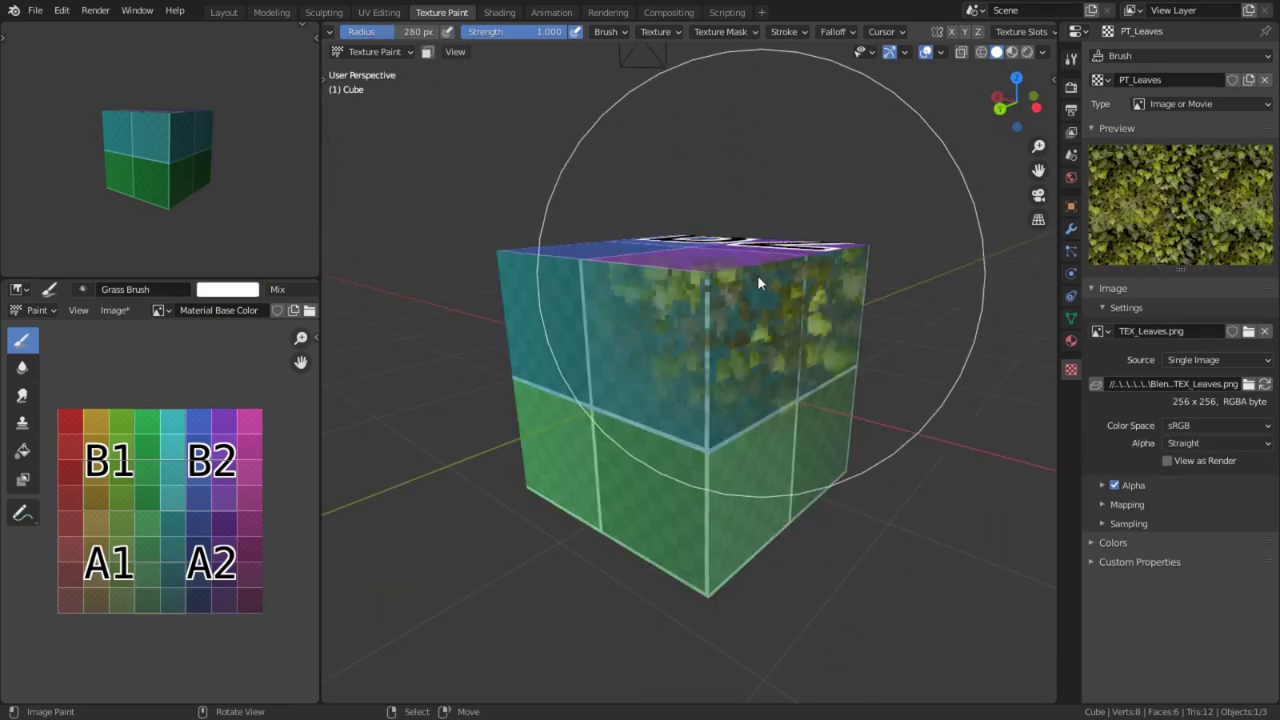
Paint the PT_Leaves texture across the cube sides with a 280 px brush radius.
mouse_move(757, 278)
mouse_down()
mouse_move(730, 394)
mouse_move(648, 508)
mouse_move(410, 575)
mouse_up()
middle_drag(627, 461, 704, 403)
scroll(704, 403, up, 1)
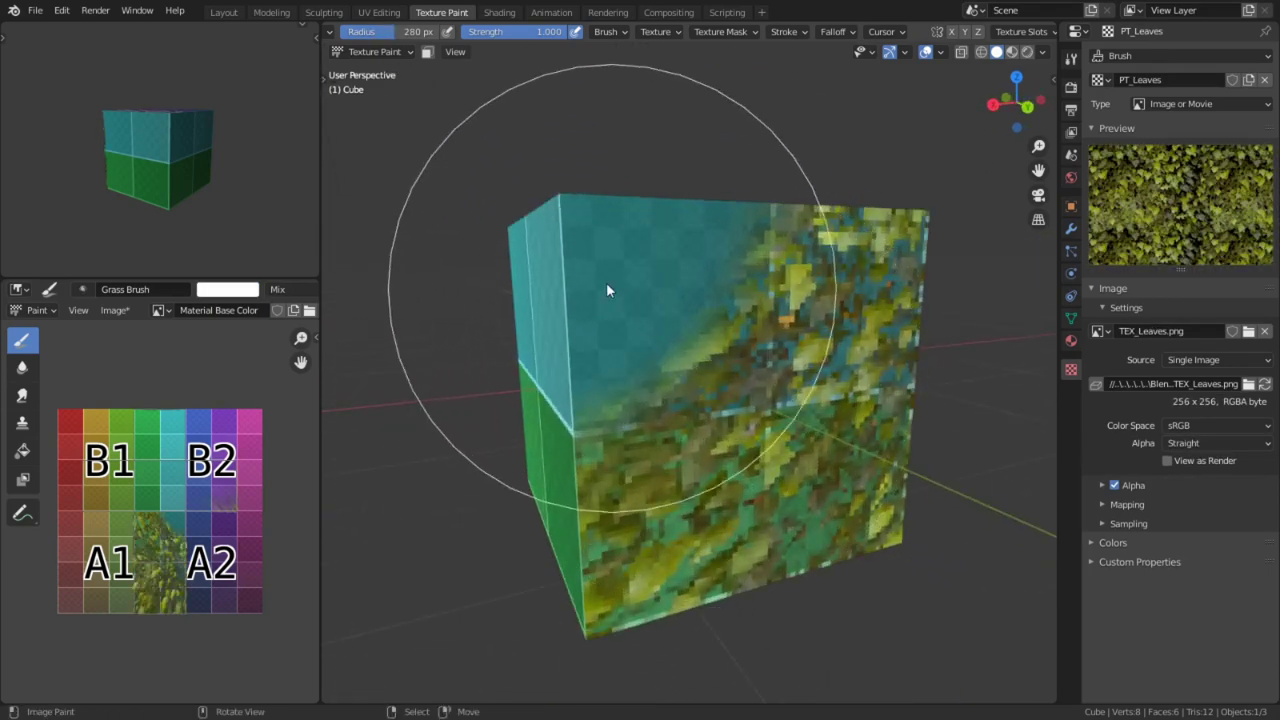
Set the brush radius to 500 px and cover the rest of the cube side with leaves.
key(f)
click(938, 372)
drag(937, 378, 658, 340)
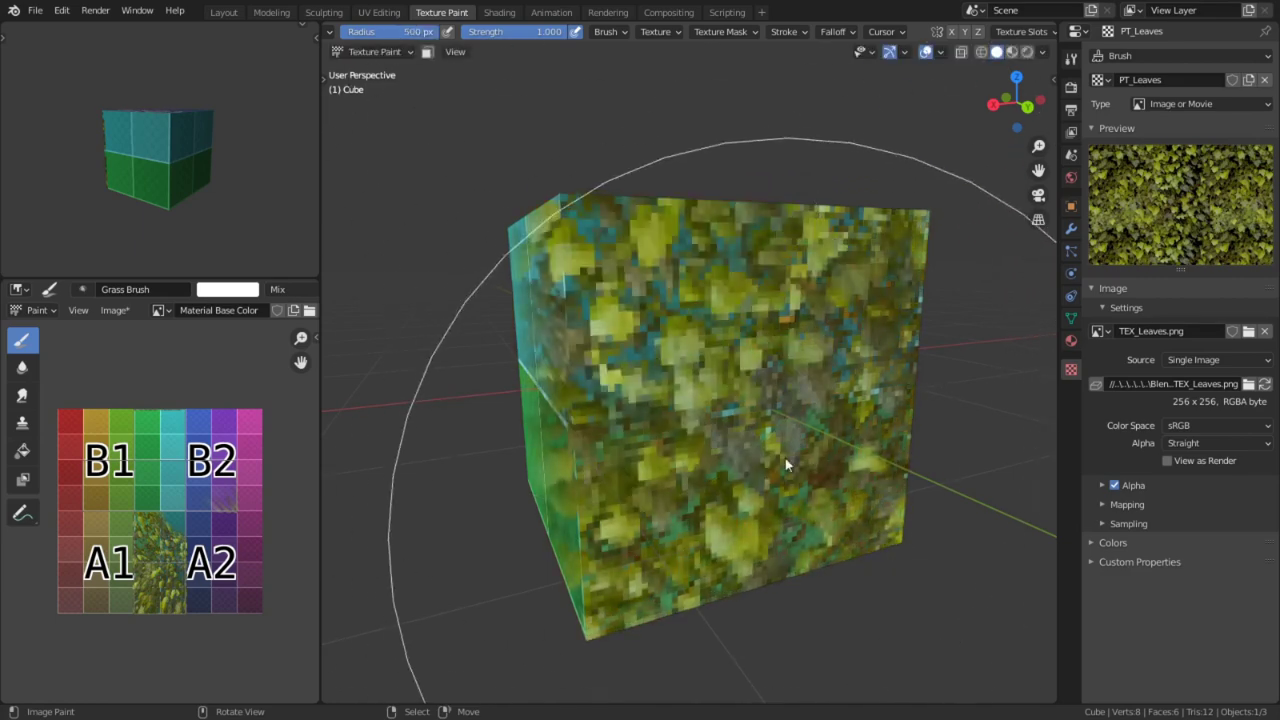
mouse_move(732, 379)
middle_down()
mouse_move(677, 417)
mouse_move(730, 355)
middle_up()
mouse_move(730, 355)
mouse_down()
mouse_move(824, 480)
mouse_move(921, 425)
mouse_up()
mouse_move(921, 425)
middle_down()
mouse_move(757, 351)
mouse_move(757, 321)
mouse_move(618, 322)
mouse_move(732, 345)
middle_up()
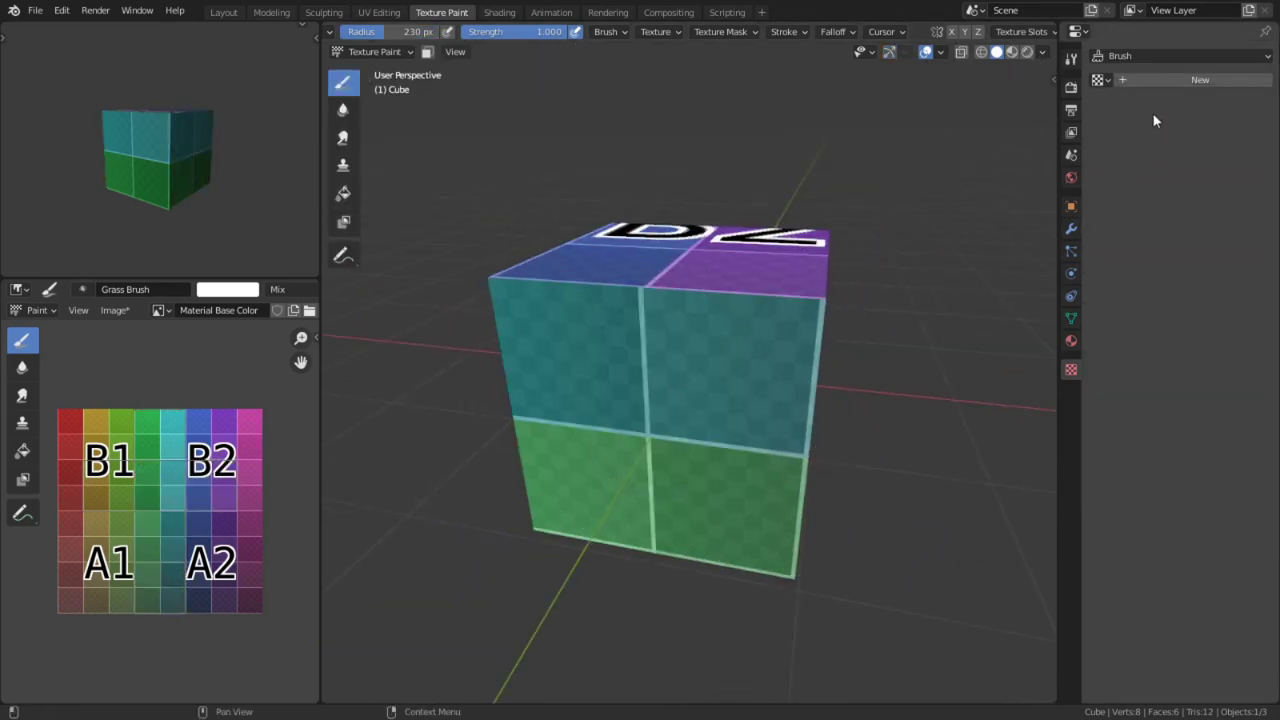
Switch the texture settings to Brush Mask and load an image from the Textures folder for a new mask texture.
click(1142, 53)
click(1133, 105)
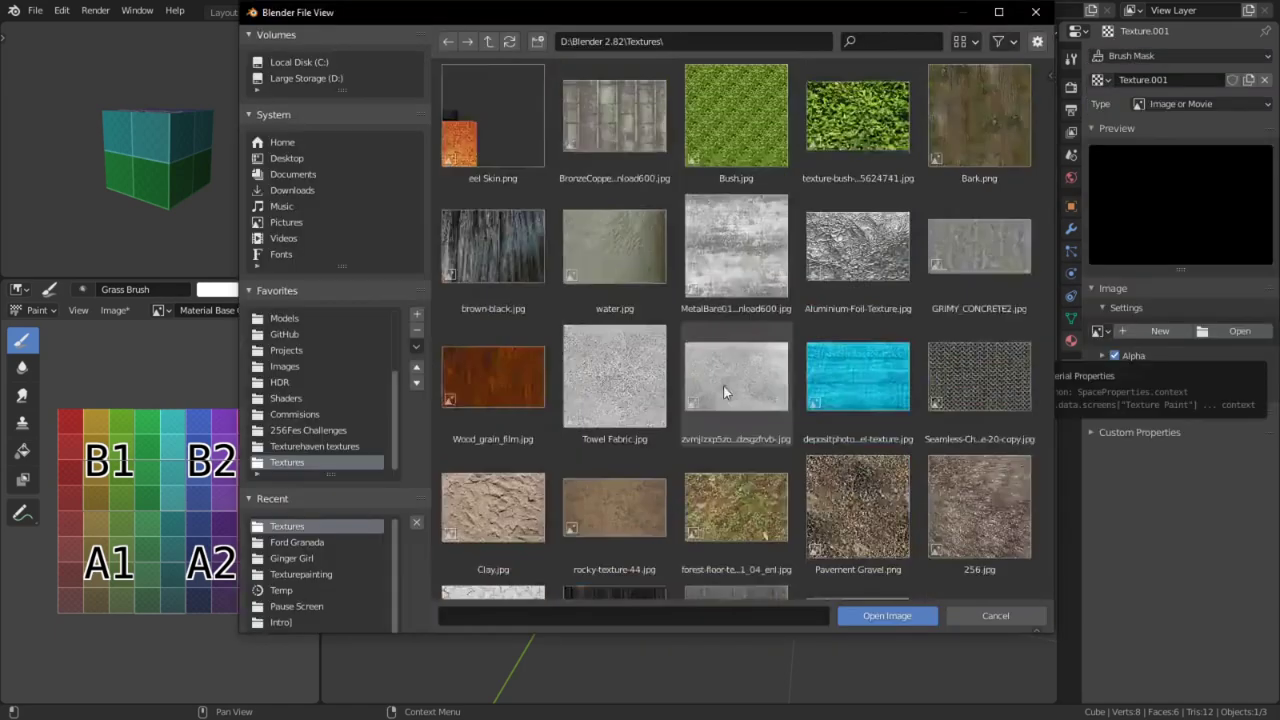
scroll(723, 390, down, 5)
double_click(522, 417)
Paint on the cube with the masked brush, enlarging its radius and trying it on another side.
mouse_move(565, 346)
mouse_down()
mouse_move(577, 427)
mouse_move(671, 514)
mouse_move(754, 405)
mouse_move(750, 368)
mouse_move(560, 460)
mouse_up()
key(f)
click(966, 459)
mouse_move(880, 390)
middle_down()
mouse_move(729, 384)
mouse_move(677, 329)
middle_up()
click(675, 322)
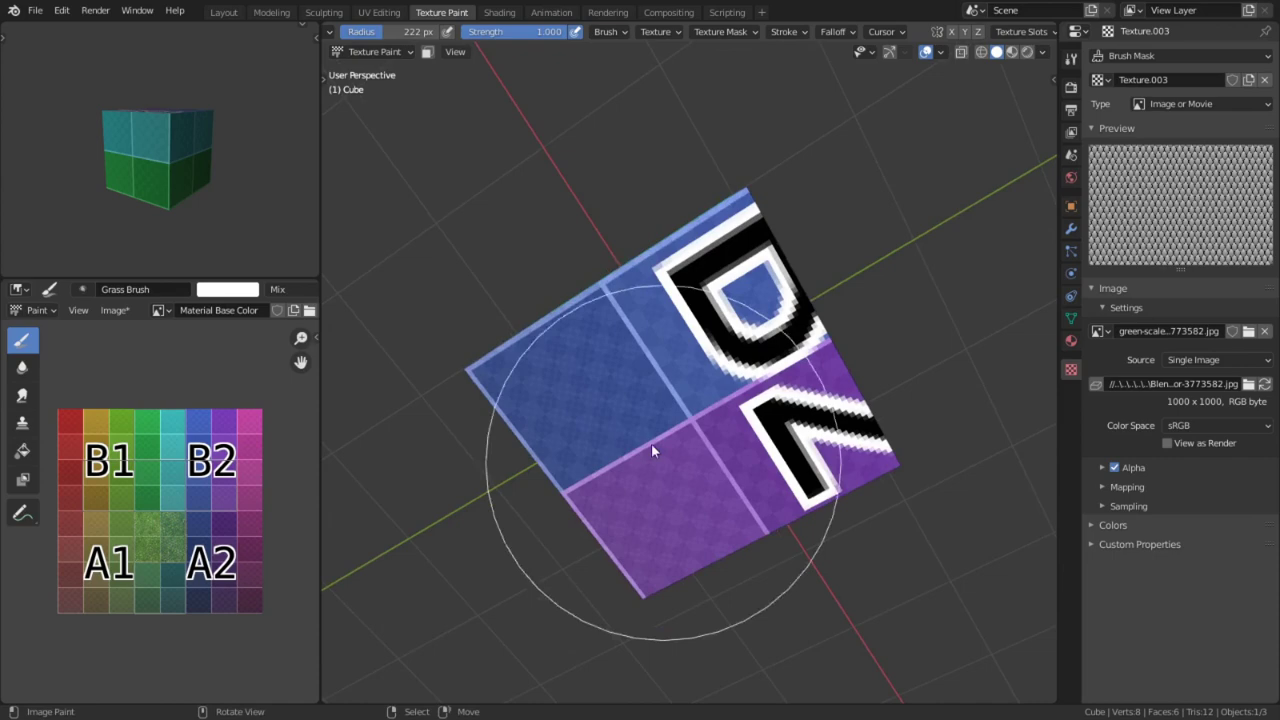
Reduce the brush radius to 146 px and paint the grass texture across the cube.
key(f)
click(737, 443)
key(f)
click(808, 470)
middle_drag(760, 450, 716, 404)
click(668, 407)
key(shift+f)
key(Escape)
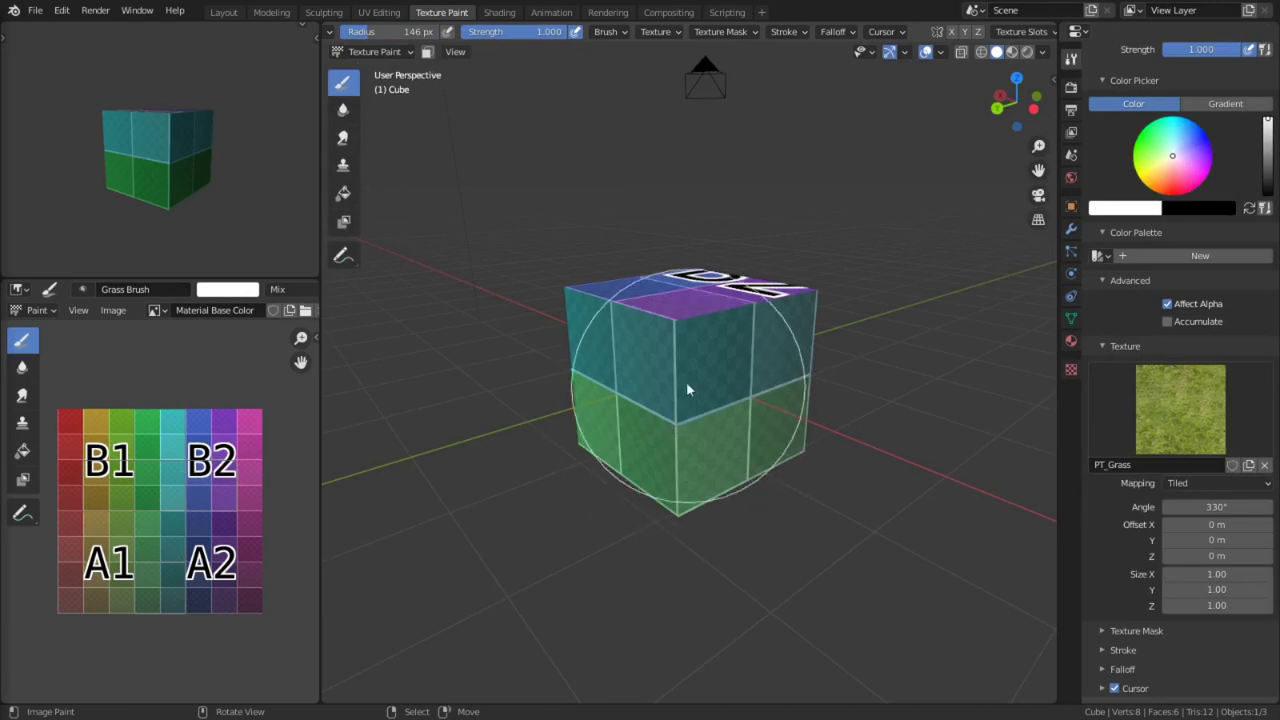
mouse_move(645, 382)
mouse_down()
mouse_move(718, 420)
mouse_move(642, 314)
mouse_move(759, 467)
mouse_up()
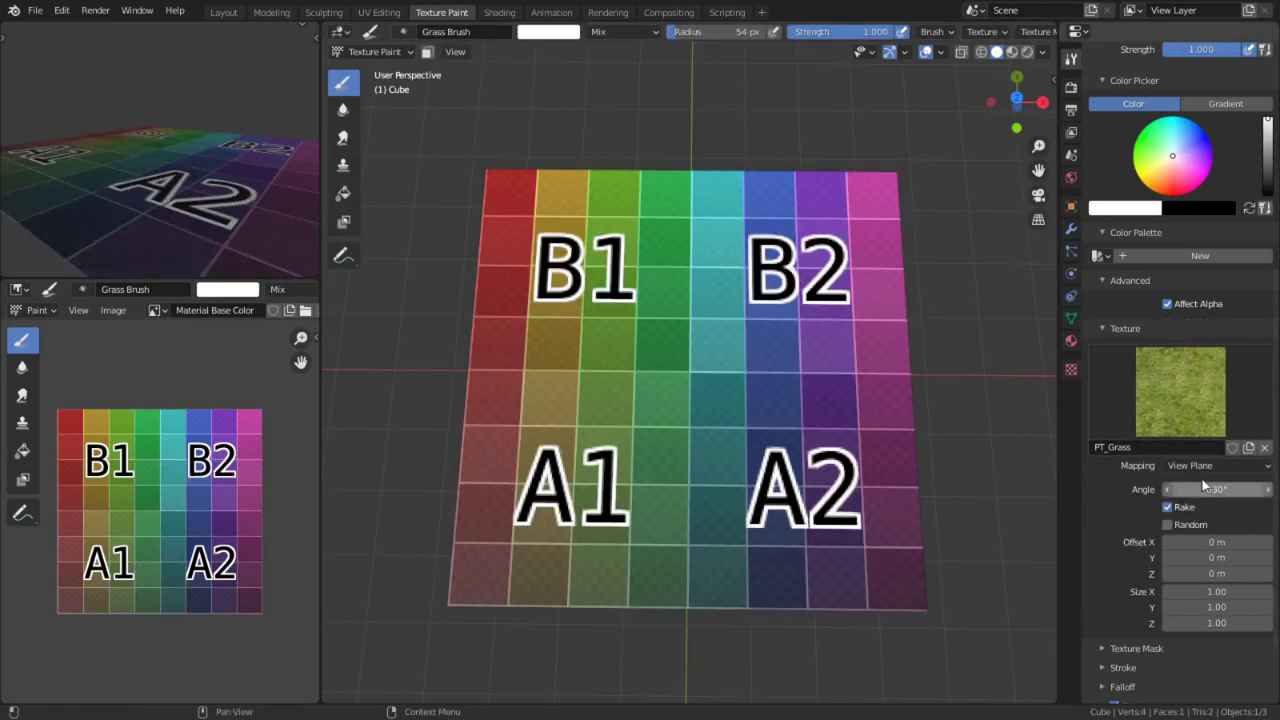
Set the brush texture mapping to Tiled and paint grass across the B1 and B2 area of the plane.
click(1210, 465)
click(1175, 502)
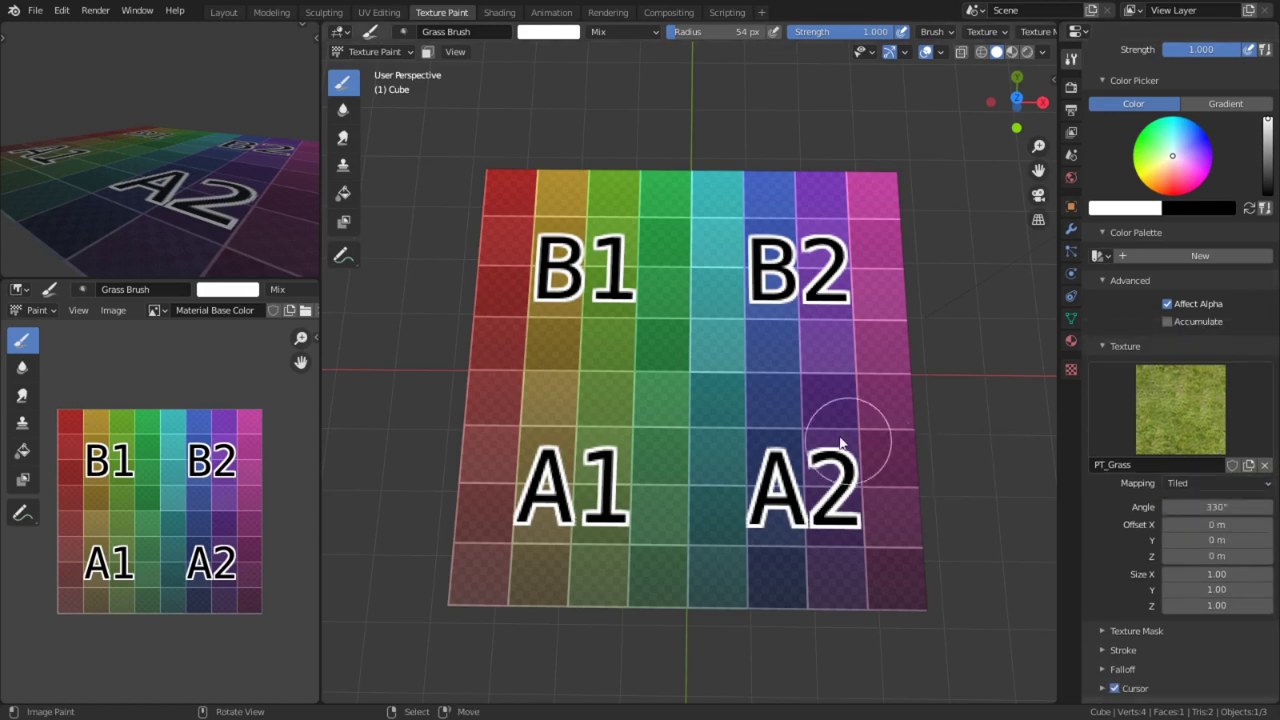
drag(769, 307, 755, 256)
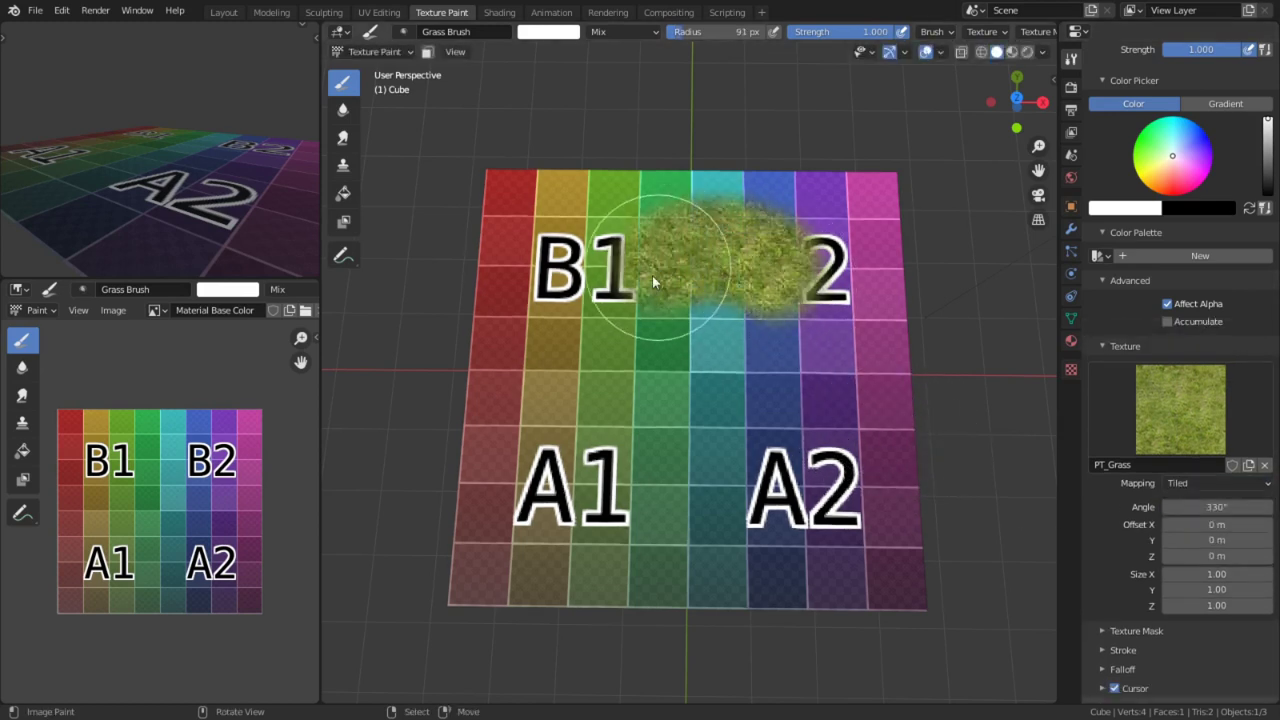
mouse_move(647, 288)
mouse_down()
mouse_move(785, 445)
mouse_move(548, 475)
mouse_move(490, 262)
mouse_move(565, 592)
mouse_move(900, 442)
mouse_move(733, 170)
mouse_up()
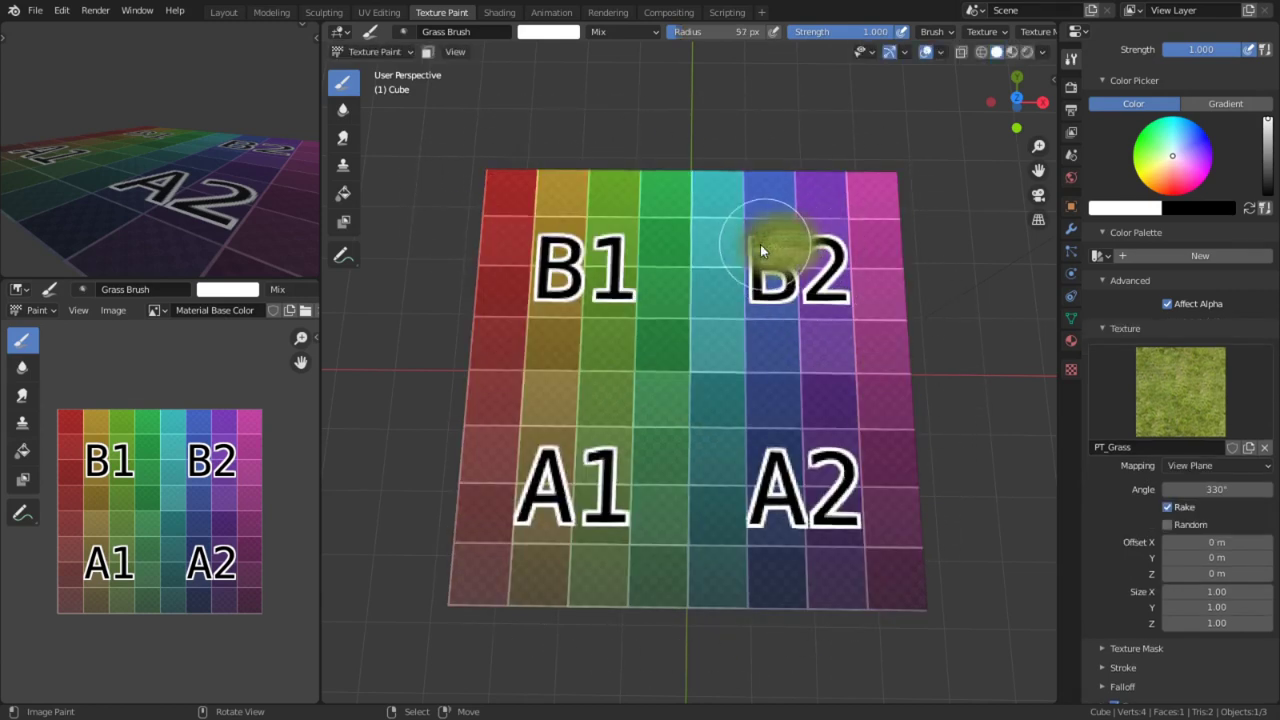
Compare Rake on and off in View Plane mapping by painting test strokes across the plane, undoing the first one.
drag(636, 281, 630, 284)
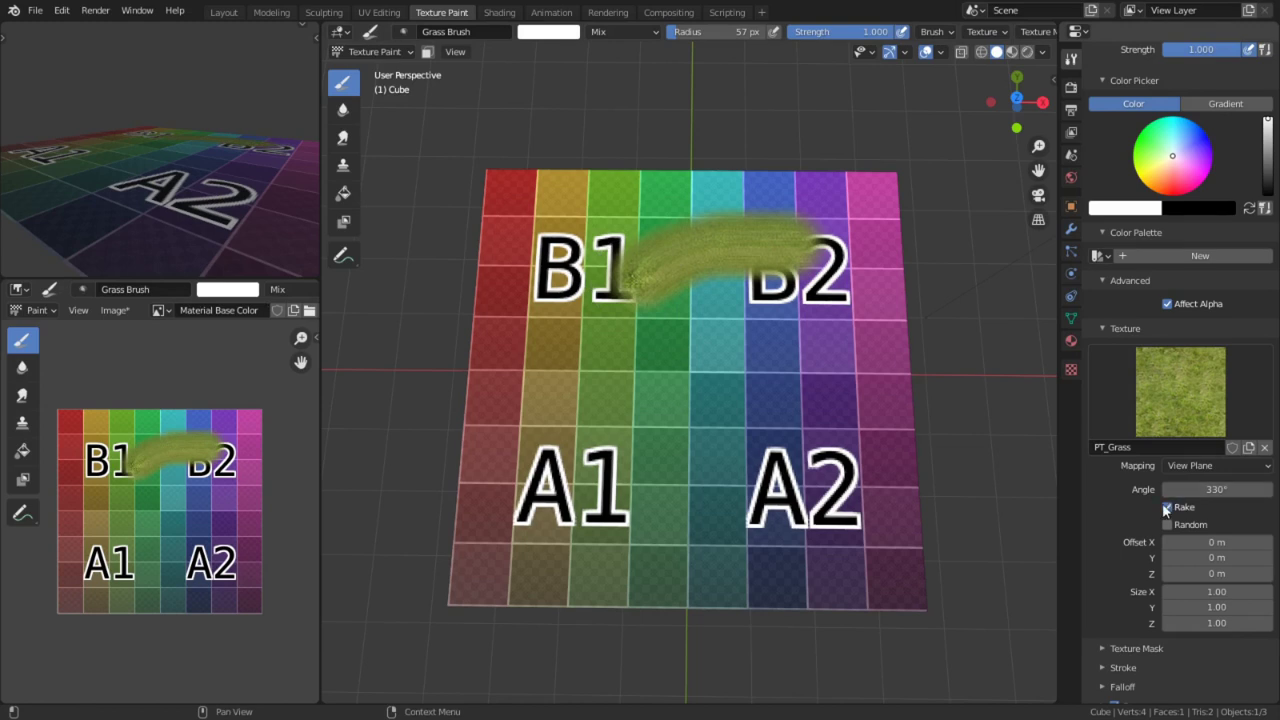
key(ctrl+z)
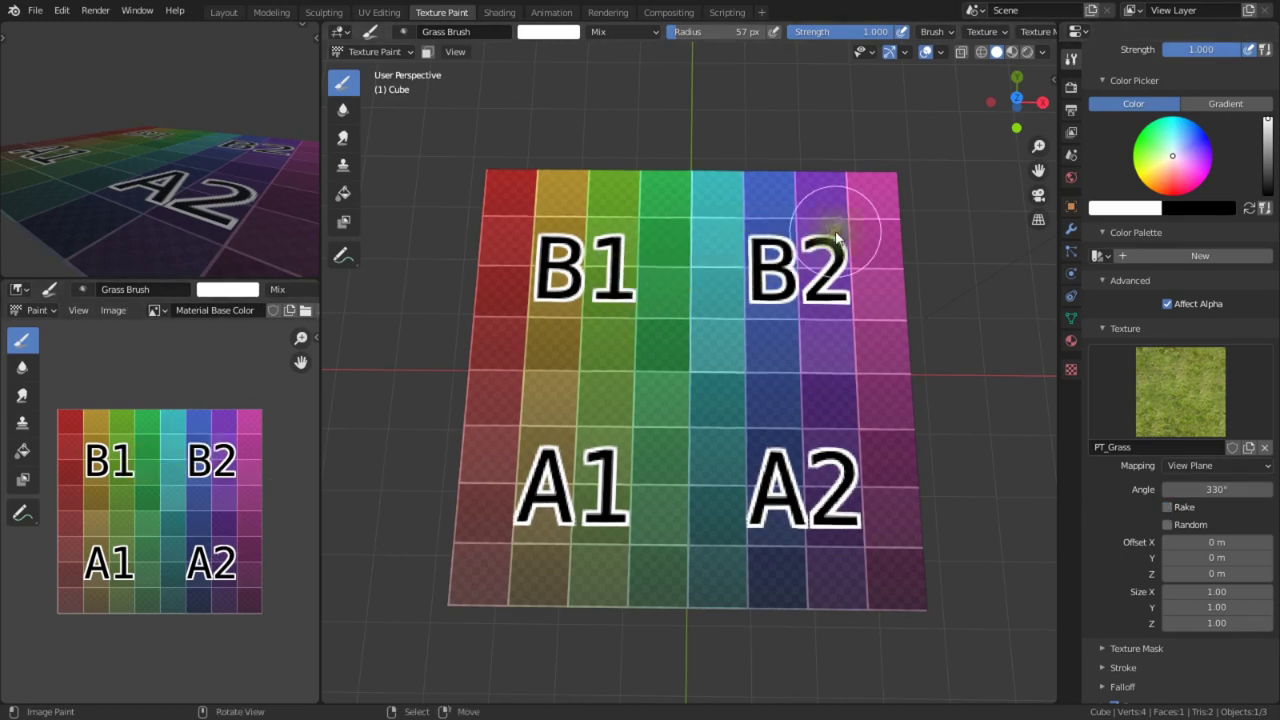
drag(585, 454, 777, 386)
drag(835, 292, 724, 275)
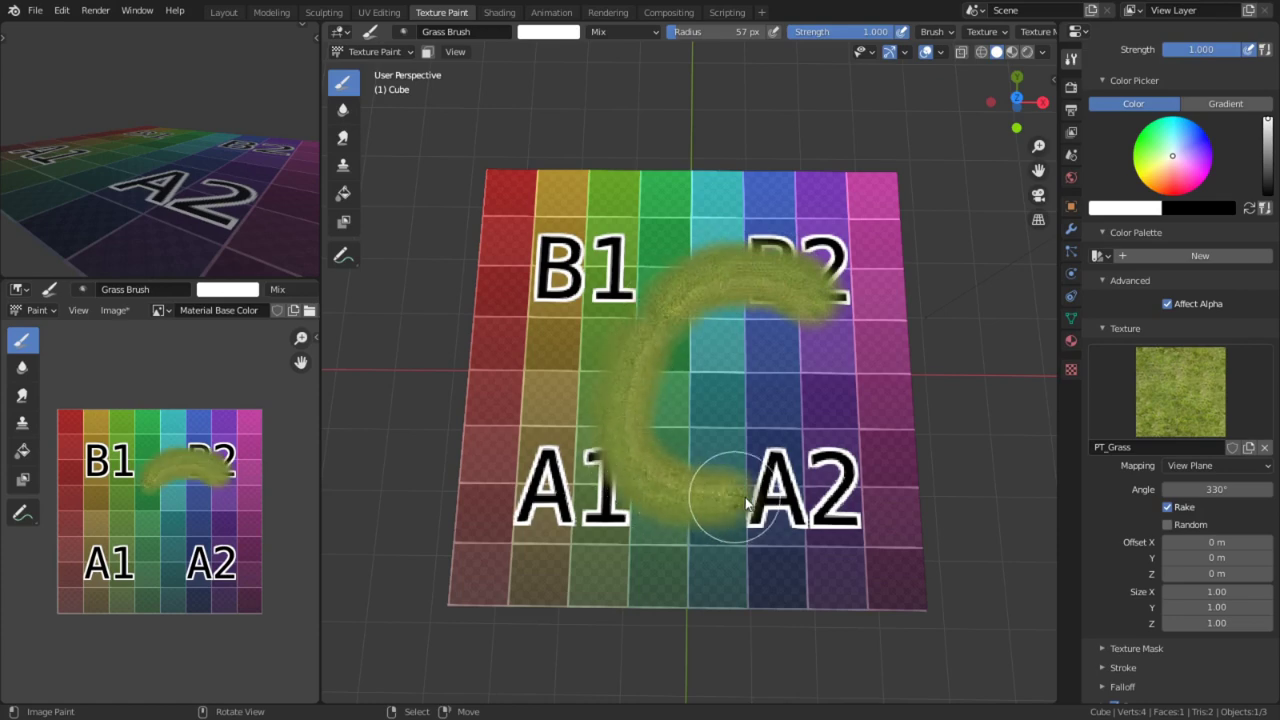
drag(711, 388, 707, 463)
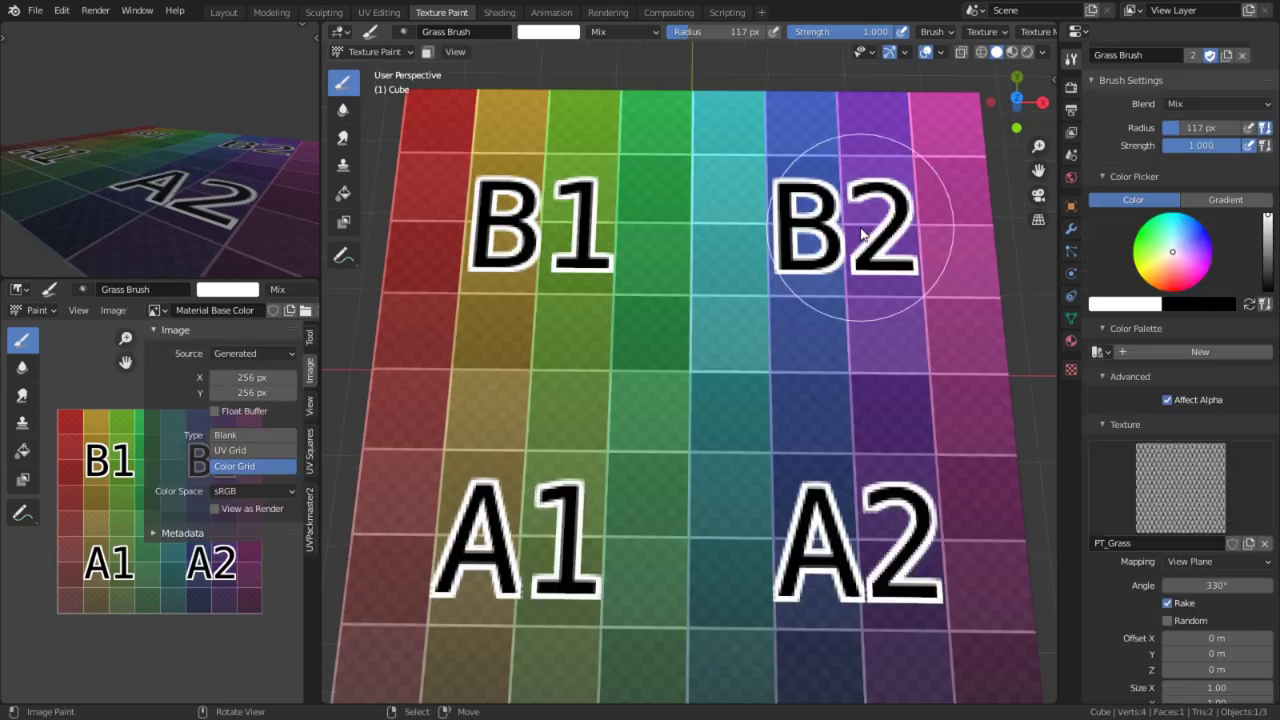
mouse_move(857, 177)
mouse_down()
mouse_move(814, 214)
mouse_move(676, 232)
mouse_move(507, 350)
mouse_move(488, 482)
mouse_move(614, 586)
mouse_move(848, 585)
mouse_up()
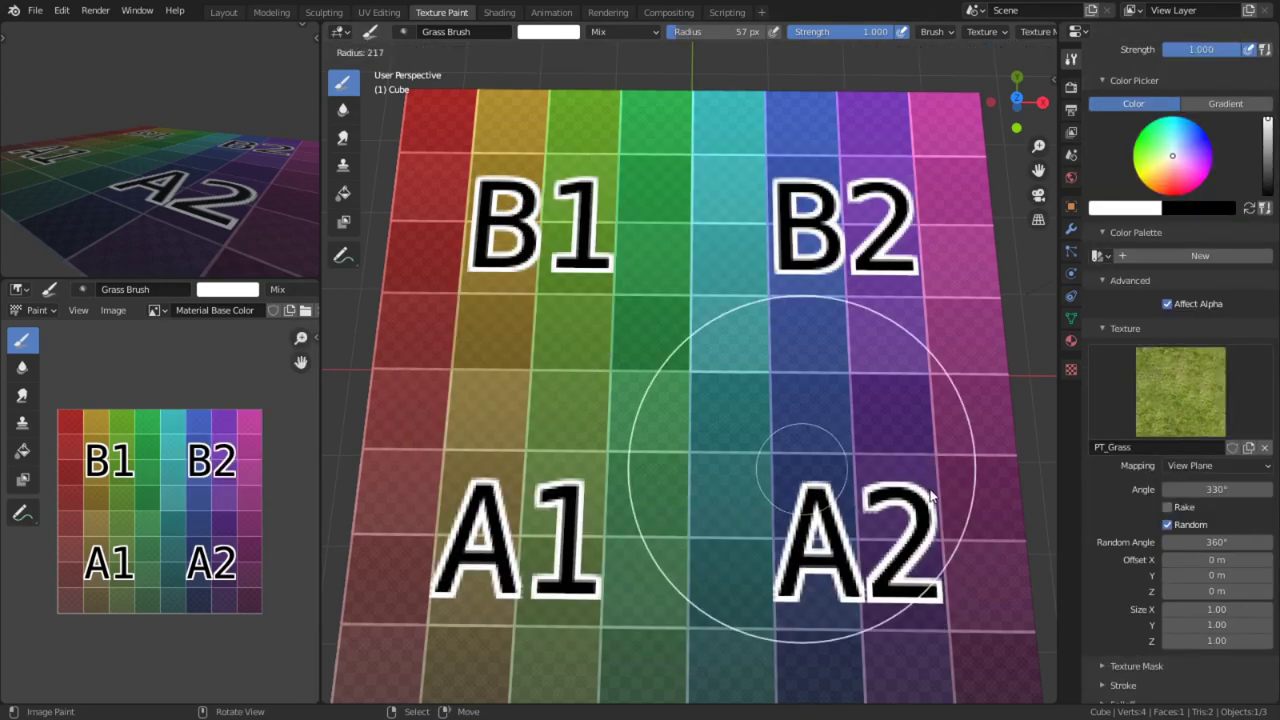
Paint a random-angle grass stroke on the plane with a 217 px brush radius, toggle Rake and undo the stroke.
click(930, 496)
mouse_move(850, 430)
mouse_down()
mouse_move(792, 406)
mouse_move(721, 349)
mouse_move(629, 334)
mouse_move(557, 366)
mouse_move(537, 426)
mouse_move(689, 586)
mouse_move(820, 460)
mouse_move(843, 396)
mouse_move(789, 296)
mouse_move(677, 261)
mouse_move(546, 381)
mouse_move(658, 597)
mouse_move(902, 483)
mouse_move(690, 444)
mouse_move(758, 436)
mouse_up()
click(1166, 507)
key(ctrl+z)
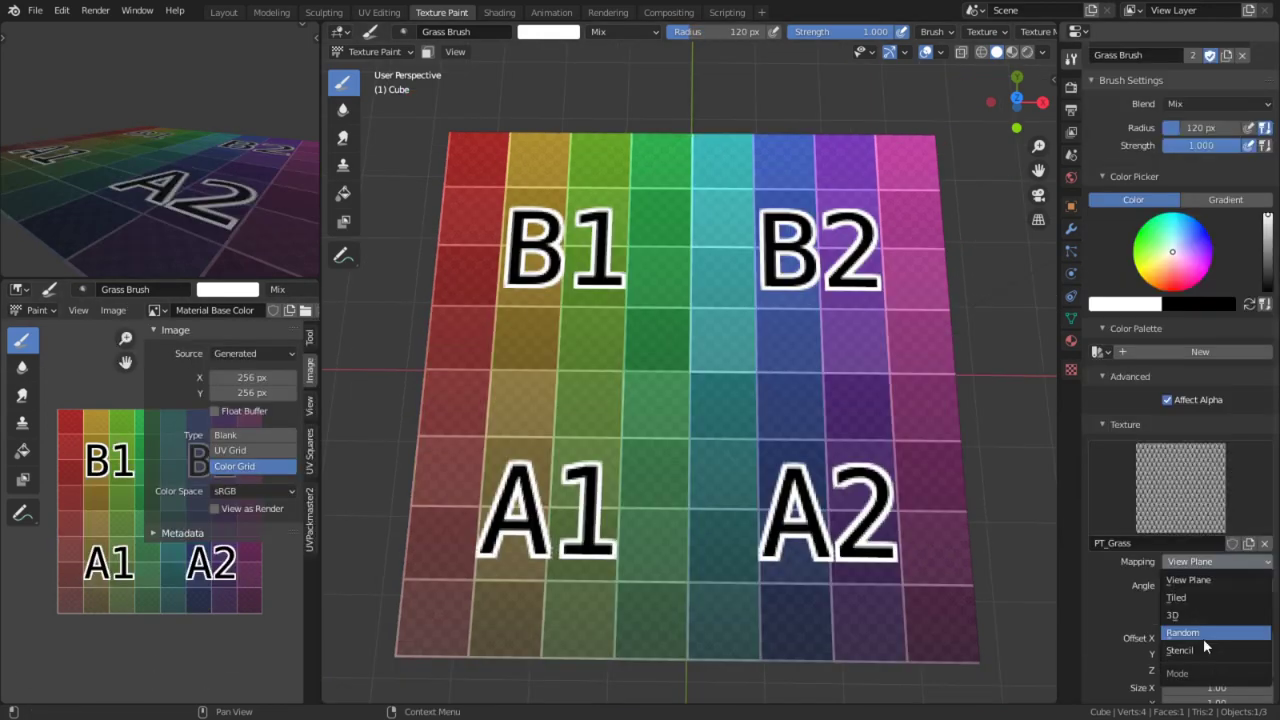
Set the texture mapping to Random and paint over the plane without and with Rake, undoing the first stroke.
click(1203, 638)
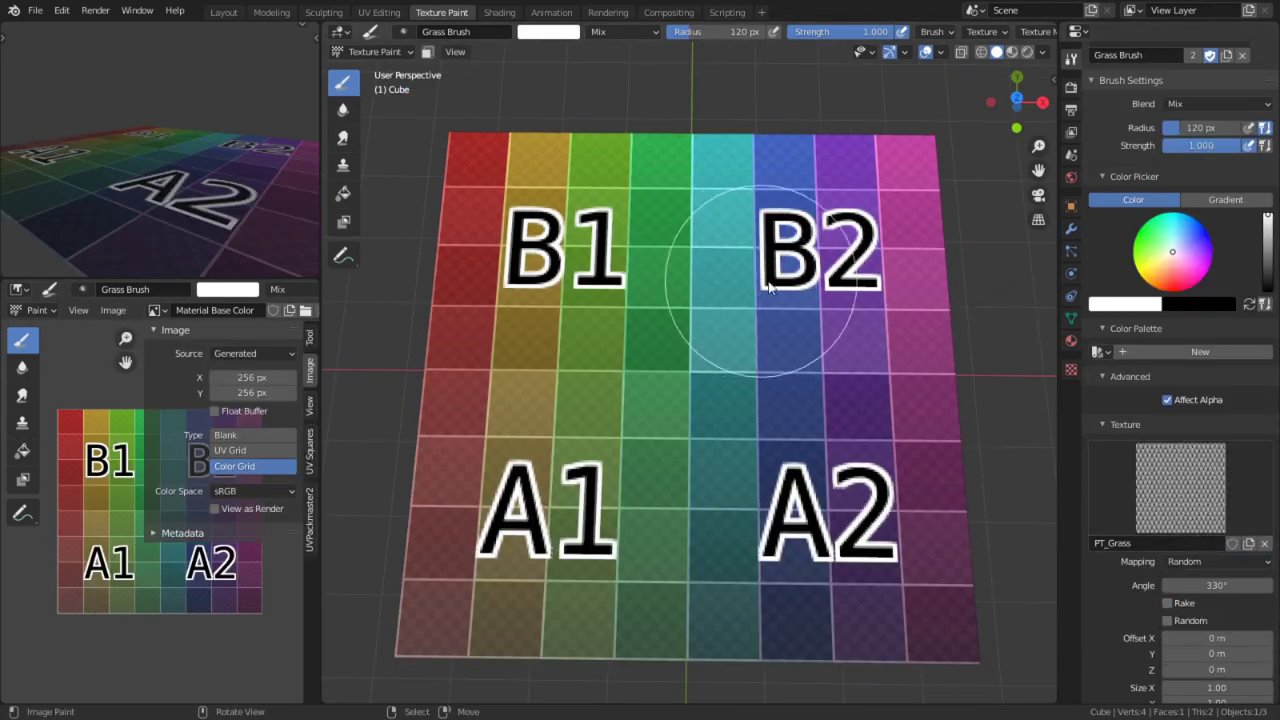
mouse_move(783, 287)
mouse_down()
mouse_move(806, 256)
mouse_move(686, 258)
mouse_move(614, 283)
mouse_move(604, 381)
mouse_move(705, 456)
mouse_move(546, 483)
mouse_move(760, 380)
mouse_move(850, 500)
mouse_up()
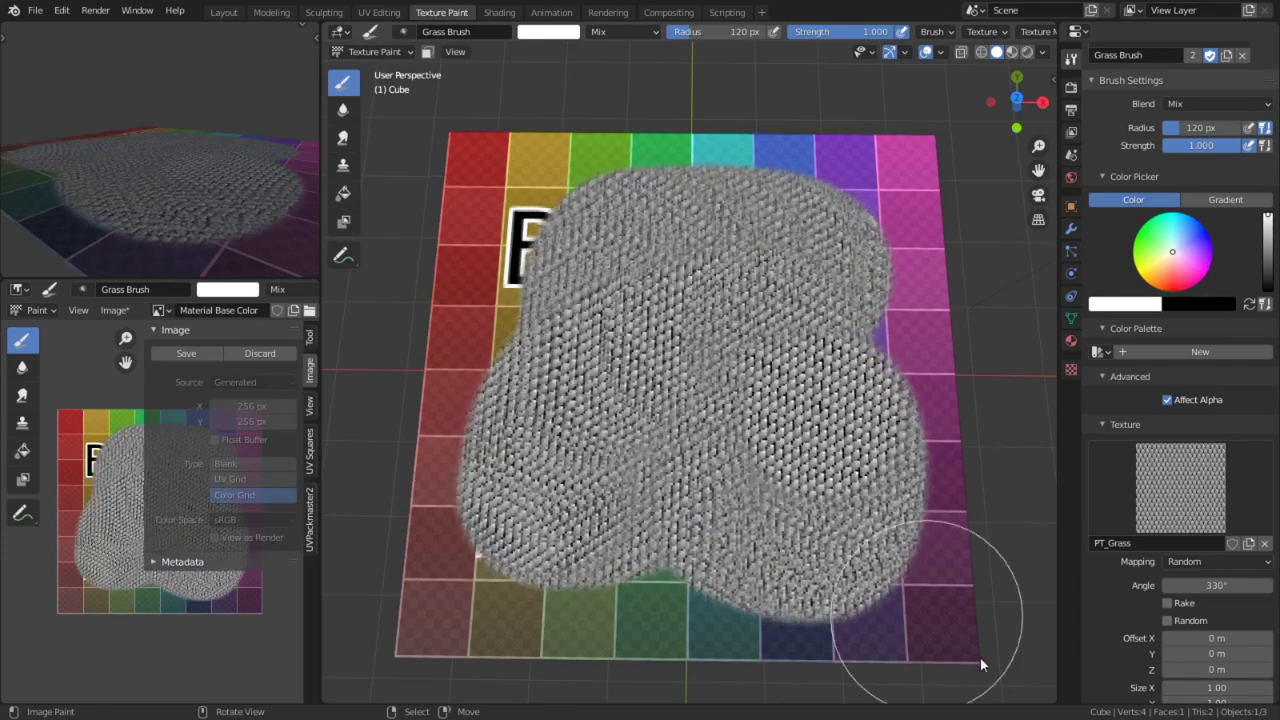
key(ctrl+z)
click(1167, 603)
mouse_move(840, 255)
mouse_down()
mouse_move(737, 243)
mouse_move(571, 301)
mouse_move(510, 365)
mouse_move(512, 500)
mouse_move(650, 560)
mouse_move(815, 498)
mouse_move(715, 365)
mouse_move(675, 360)
mouse_up()
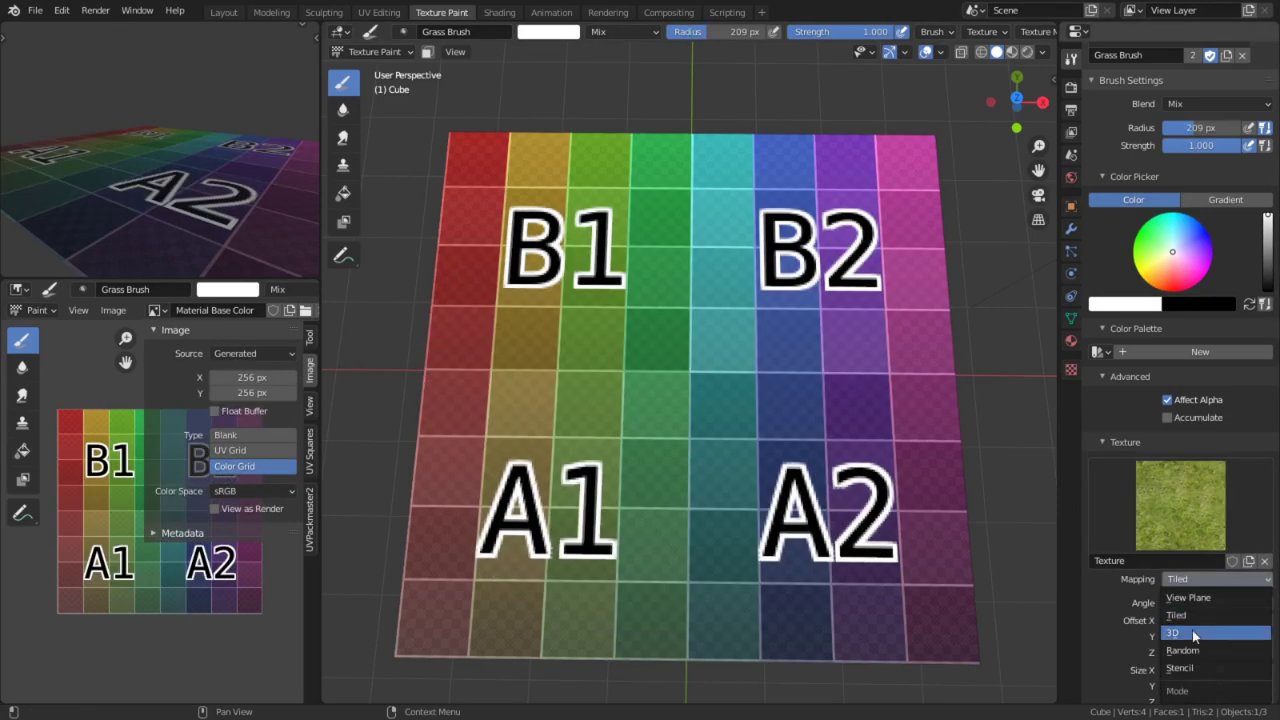
Set the texture mapping to 3D and paint grass over the whole plane from different viewing angles.
click(1193, 634)
mouse_move(857, 650)
mouse_down()
mouse_move(950, 470)
mouse_move(826, 252)
mouse_move(543, 271)
mouse_move(789, 626)
mouse_move(543, 403)
mouse_up()
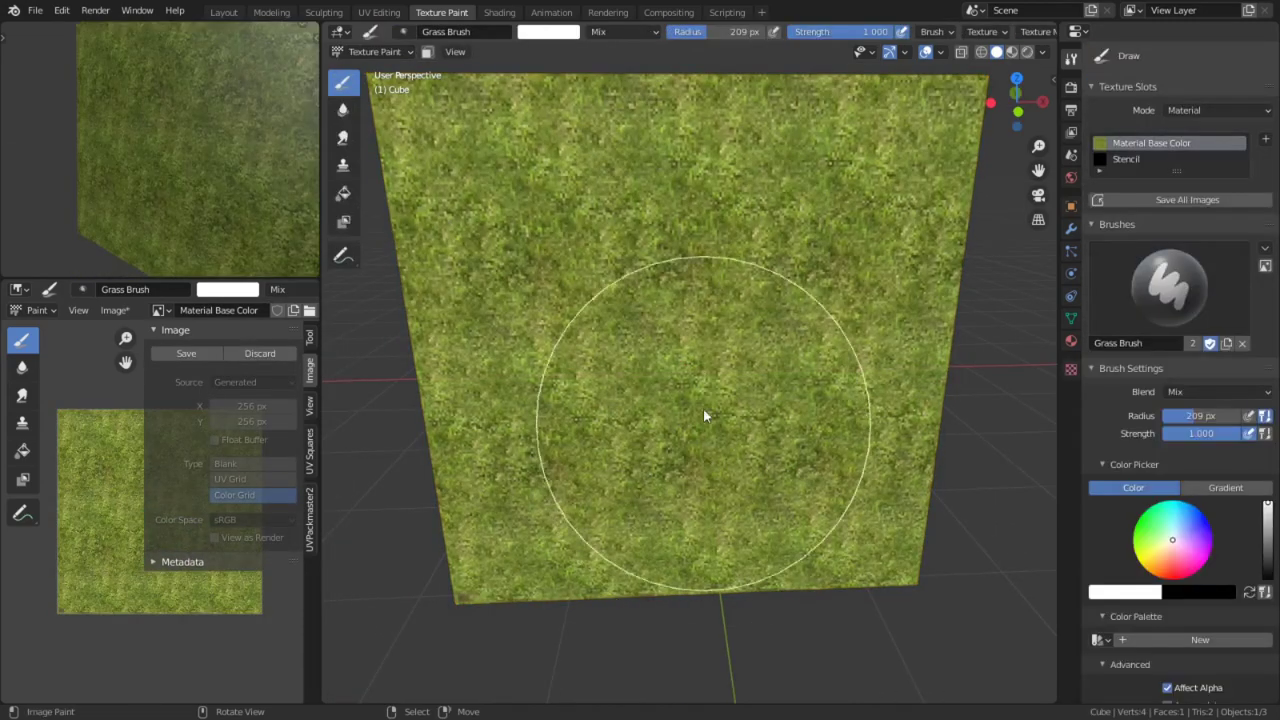
mouse_move(704, 410)
mouse_down()
mouse_move(640, 420)
mouse_move(914, 258)
mouse_move(529, 264)
mouse_move(499, 422)
mouse_up()
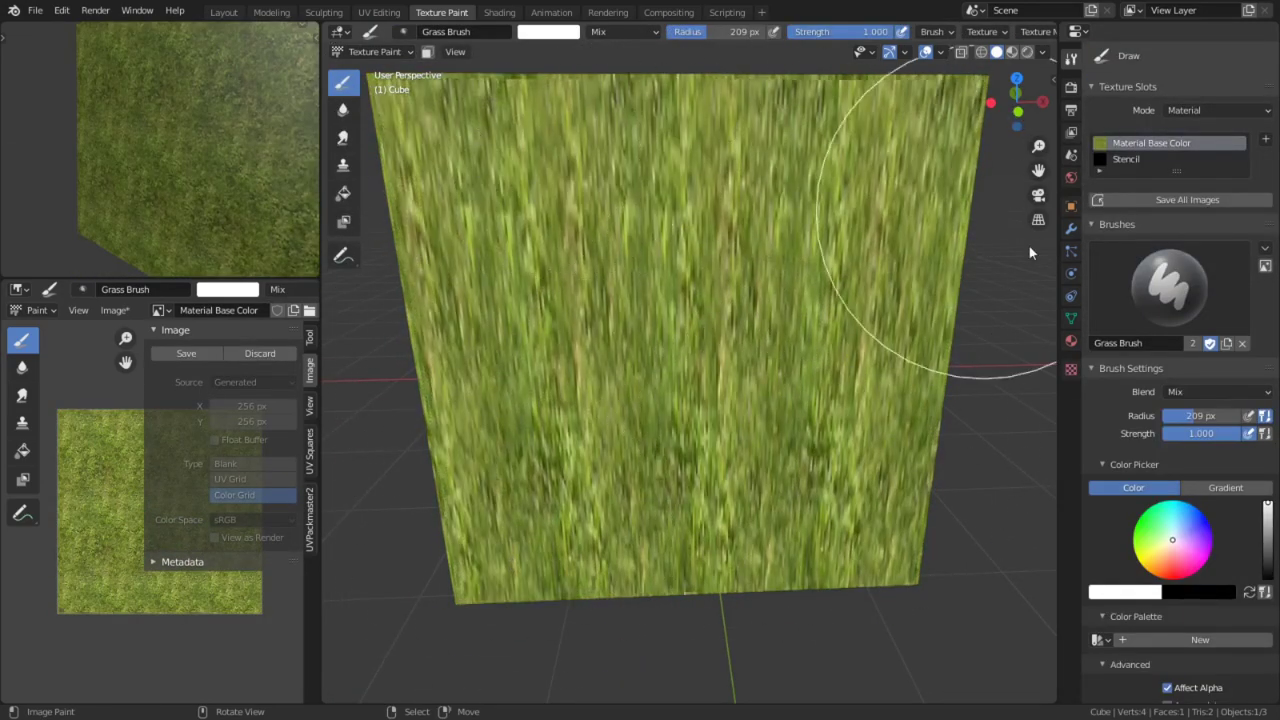
mouse_move(1034, 271)
middle_down()
mouse_move(950, 424)
mouse_move(803, 424)
mouse_move(836, 411)
mouse_move(825, 410)
middle_up()
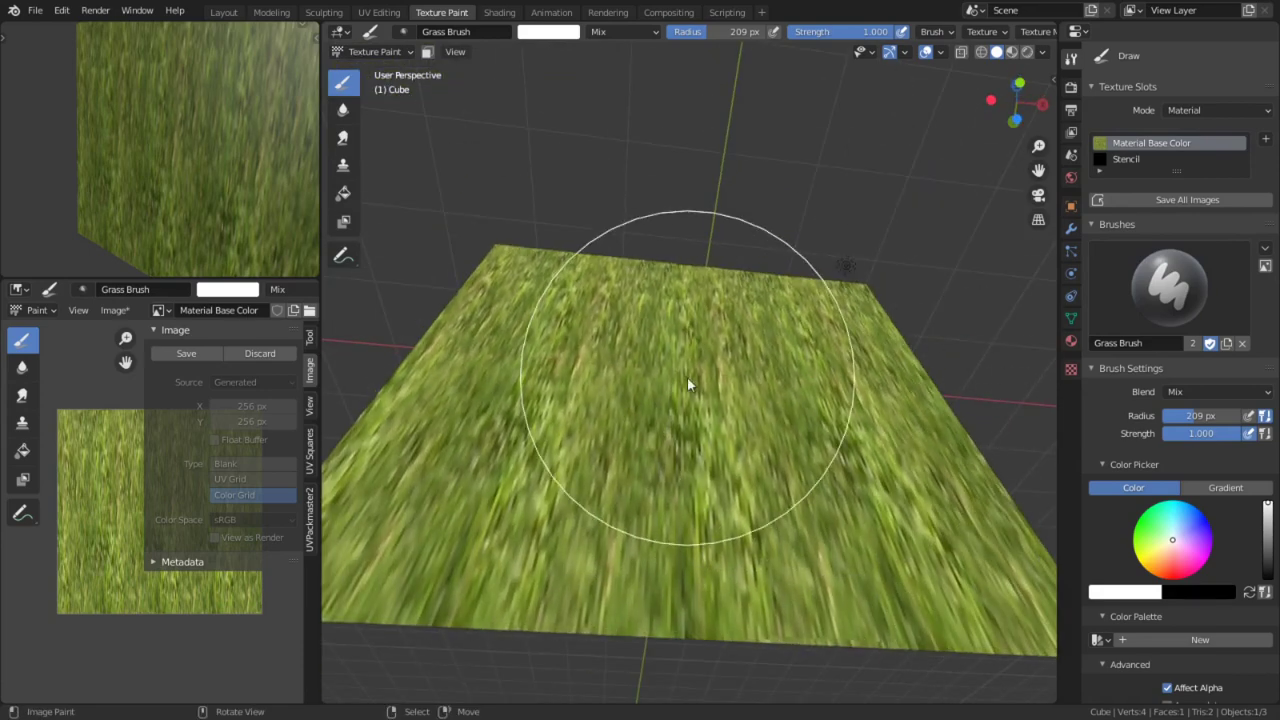
mouse_move(687, 384)
middle_down()
mouse_move(751, 517)
mouse_move(503, 528)
middle_up()
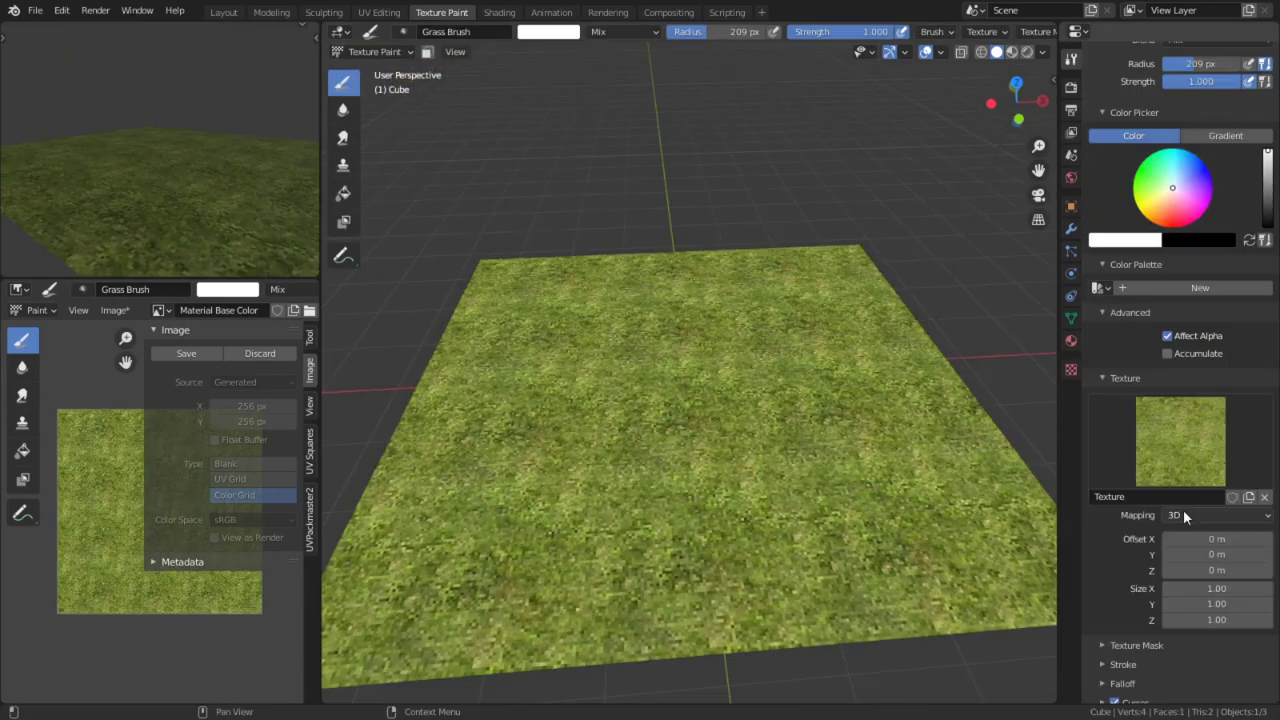
Set the texture mapping to Stencil and move the grass stencil over the centre of the plane.
click(1185, 514)
click(1180, 603)
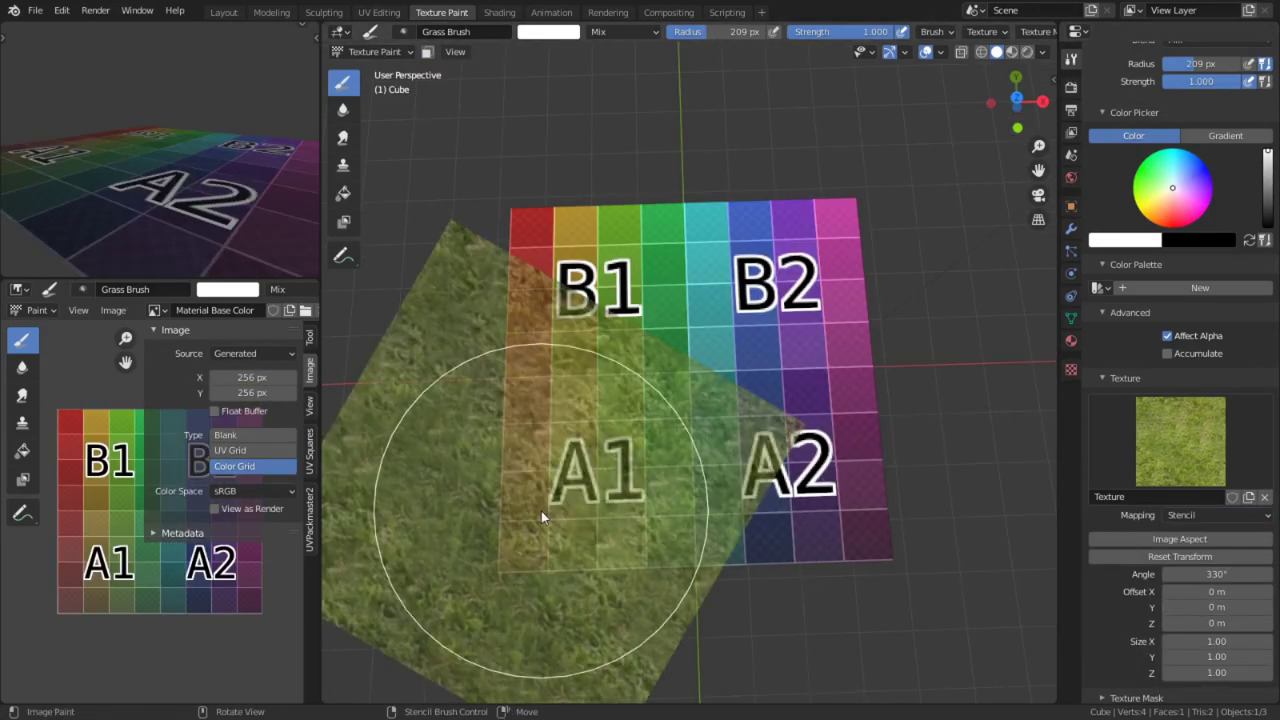
mouse_move(541, 511)
right_down()
mouse_move(645, 496)
mouse_move(732, 371)
right_up()
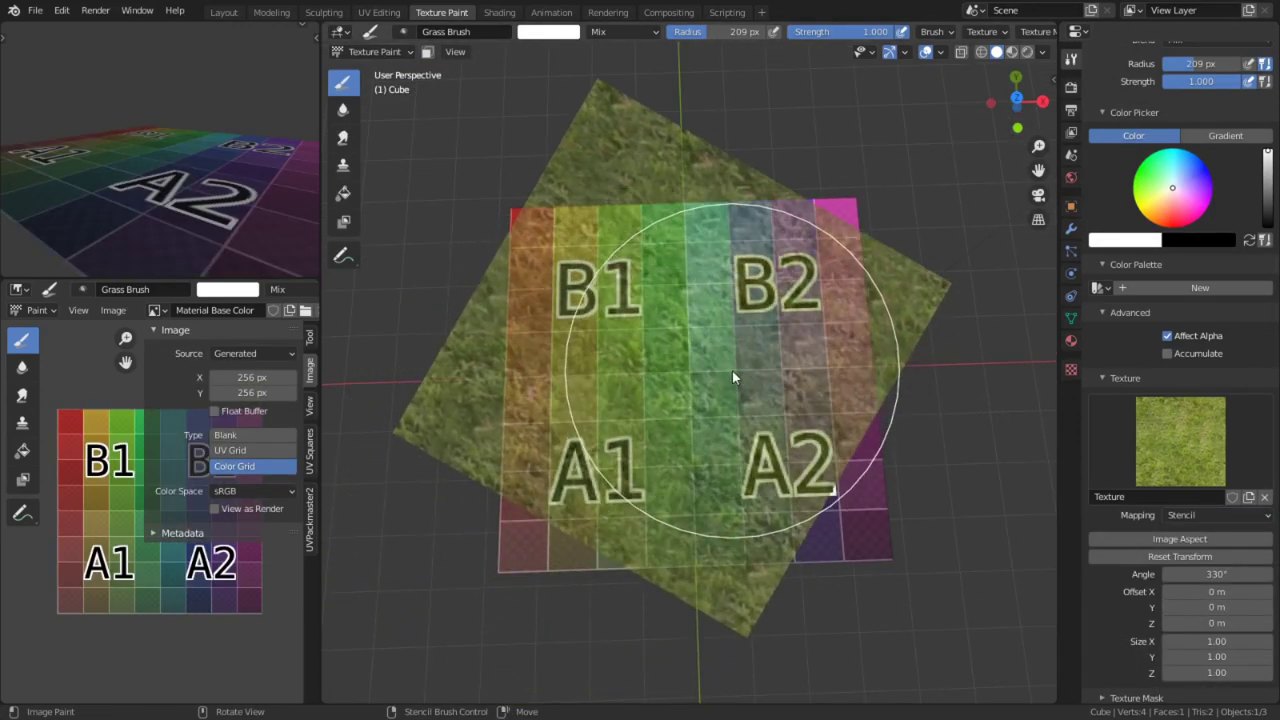
Paint through the grass stencil on the plane, and reposition and rescale the stencil.
scroll(663, 409, up, 4)
drag(663, 443, 695, 577)
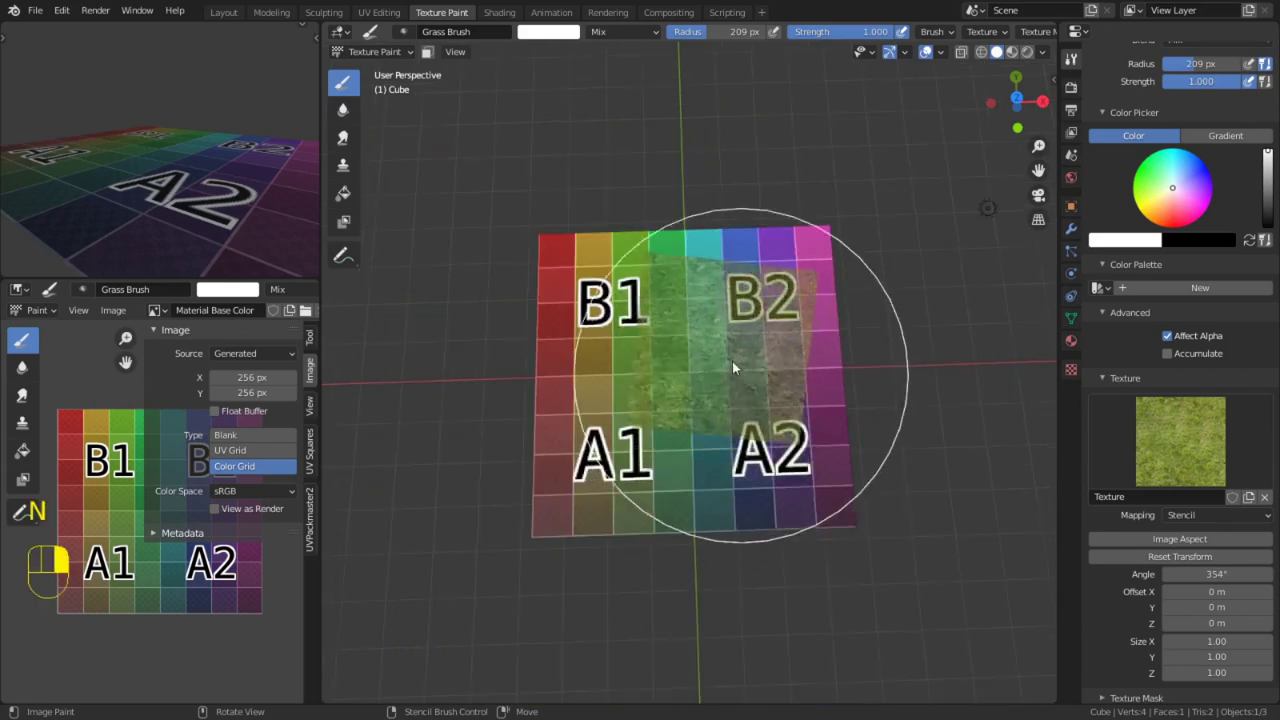
right_drag(732, 363, 789, 422)
shift+right_drag(749, 375, 785, 275)
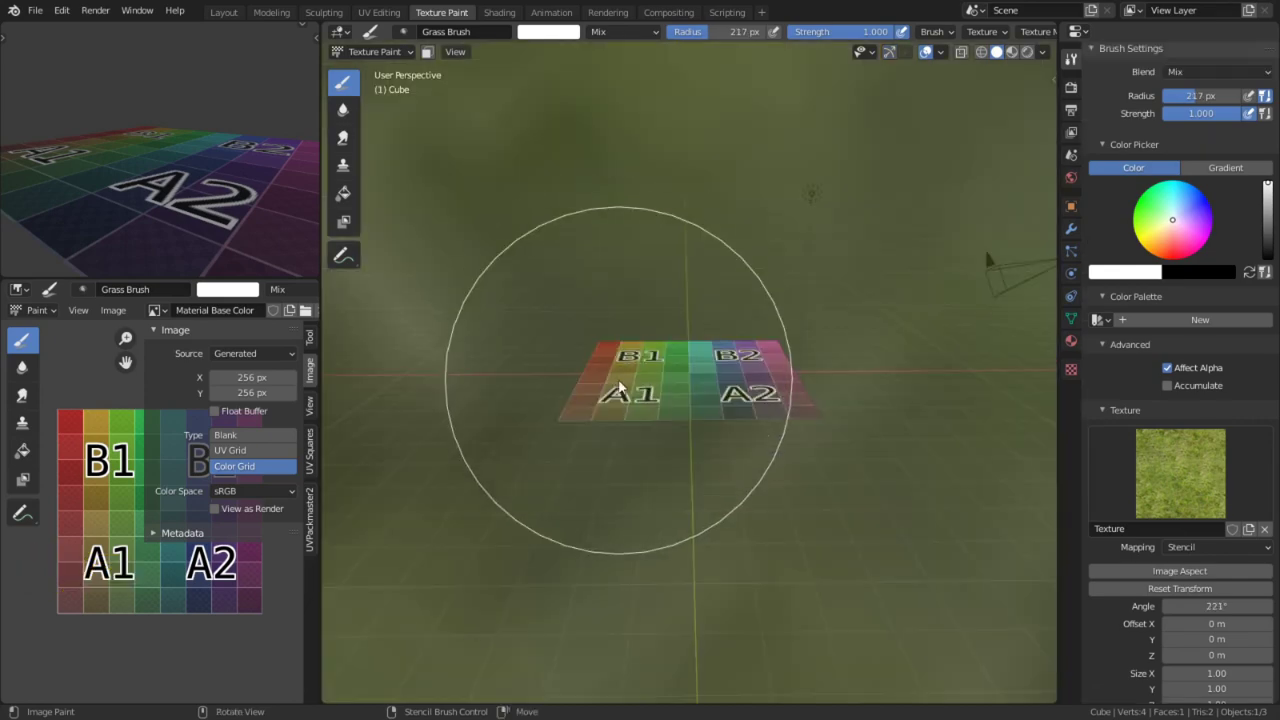
Rotate the grass stencil over the plane, reset its transform, and rotate the stencil again.
right_drag(583, 460, 780, 526)
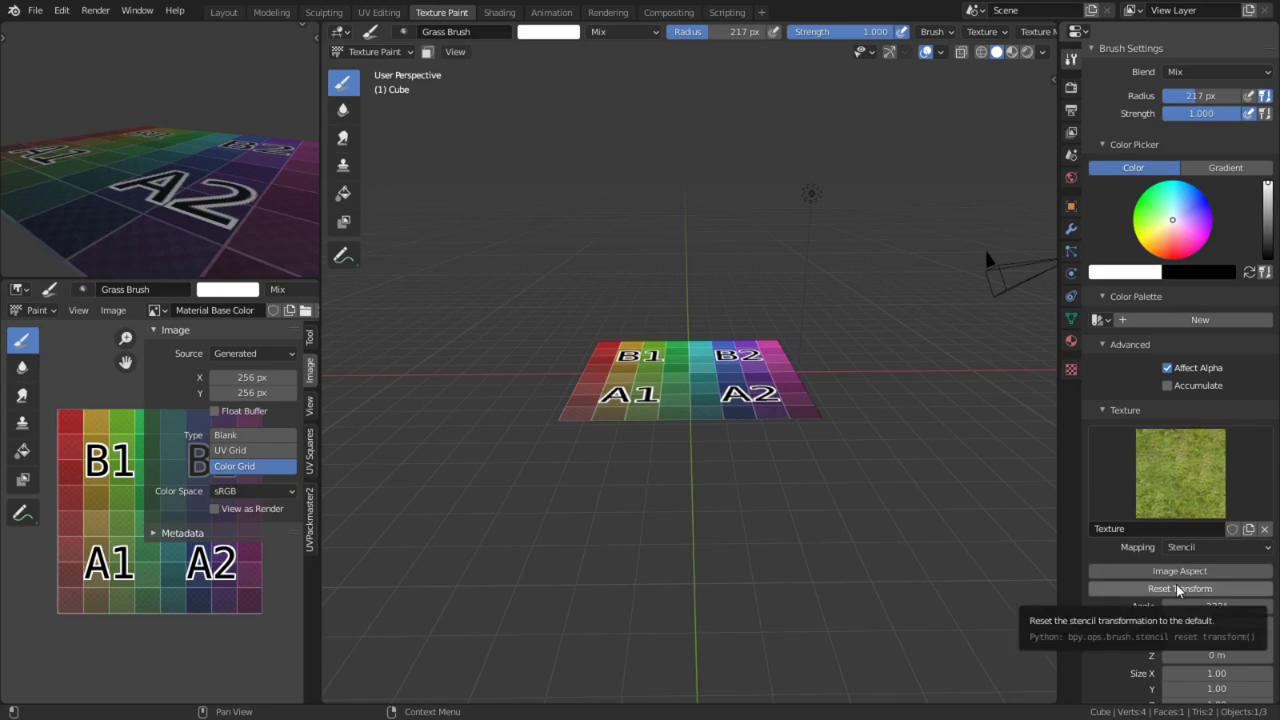
click(1178, 590)
right_drag(743, 428, 706, 246)
Add Reset Transform to the Quick Favorites, run it from there on the grass stencil, and adjust the stencil again.
right_click(1165, 594)
click(1165, 596)
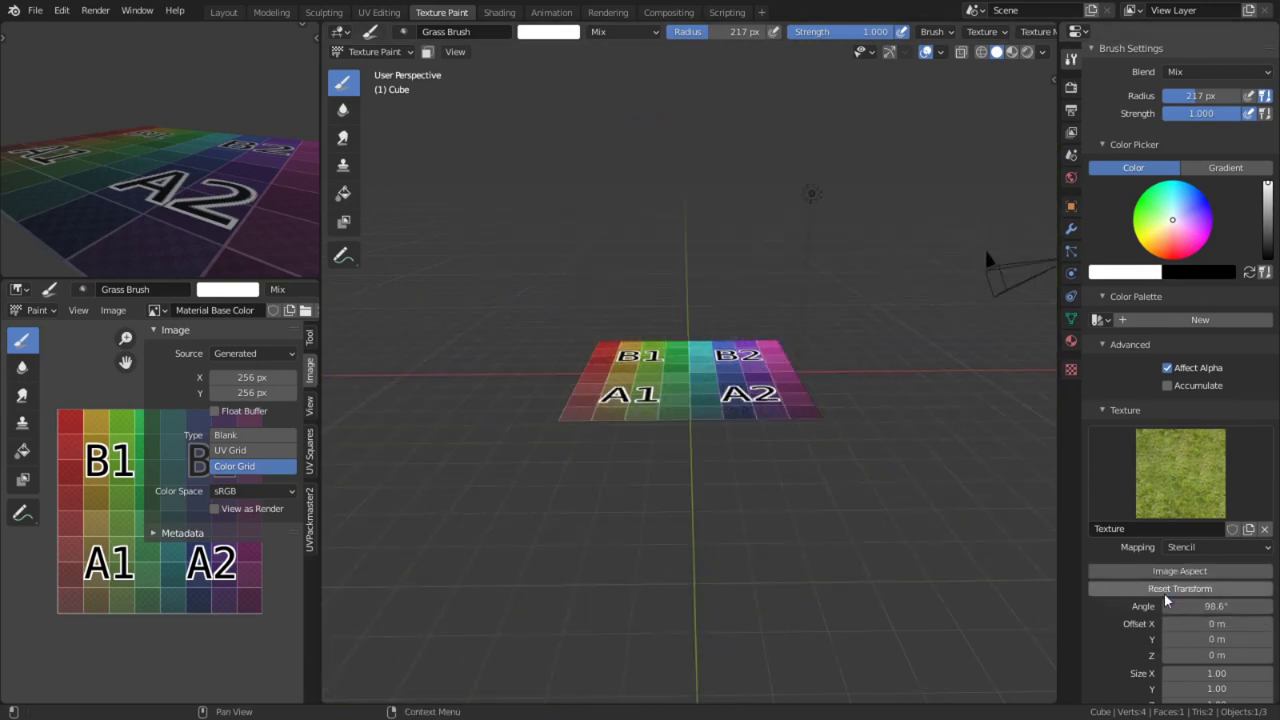
key(q)
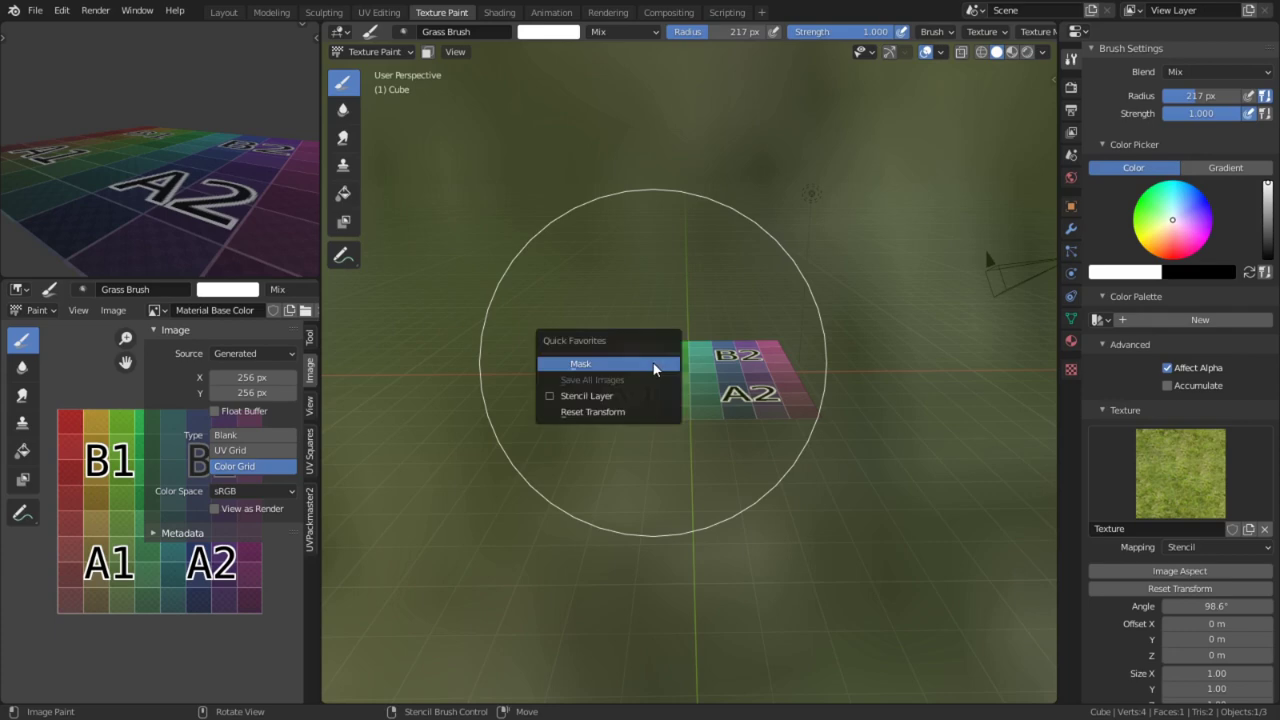
click(622, 411)
mouse_move(500, 500)
right_down()
mouse_move(690, 303)
mouse_move(623, 314)
right_up()
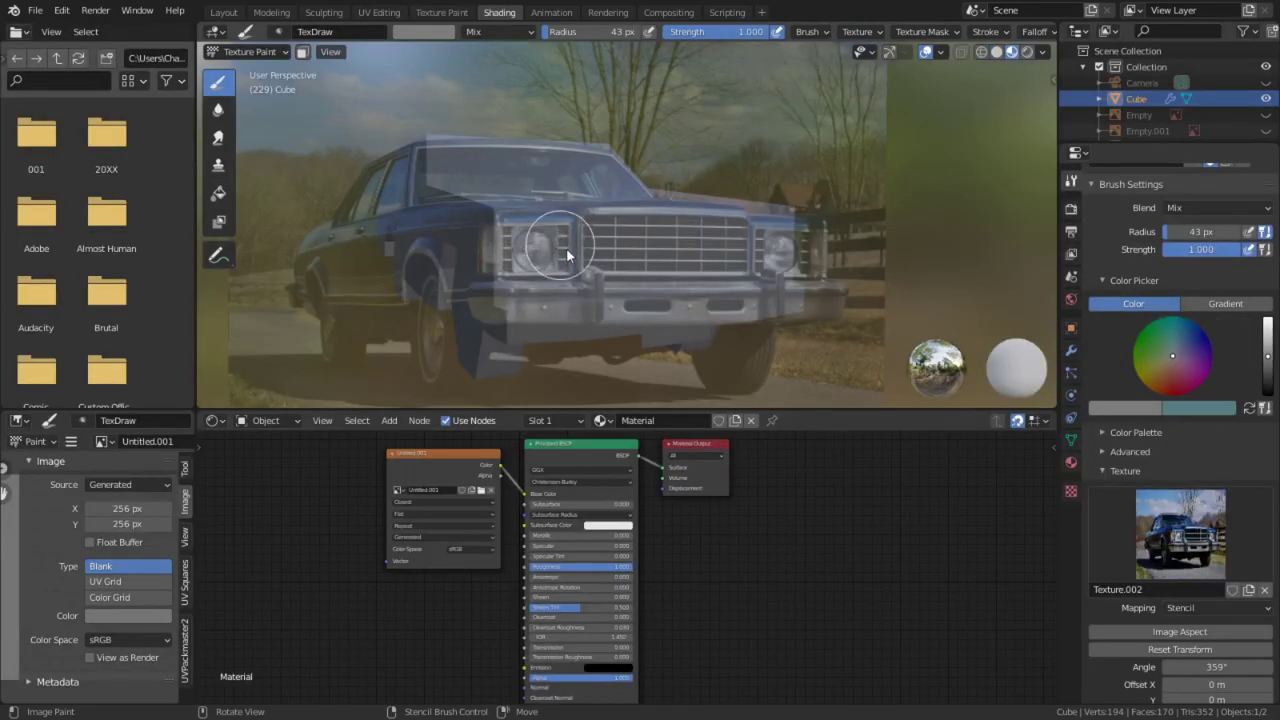
Resize the brush and paint the headlight and grille area through the car photo stencil onto the low-poly car.
key(f)
click(604, 261)
mouse_move(537, 255)
mouse_down()
mouse_move(646, 273)
mouse_move(708, 267)
mouse_up()
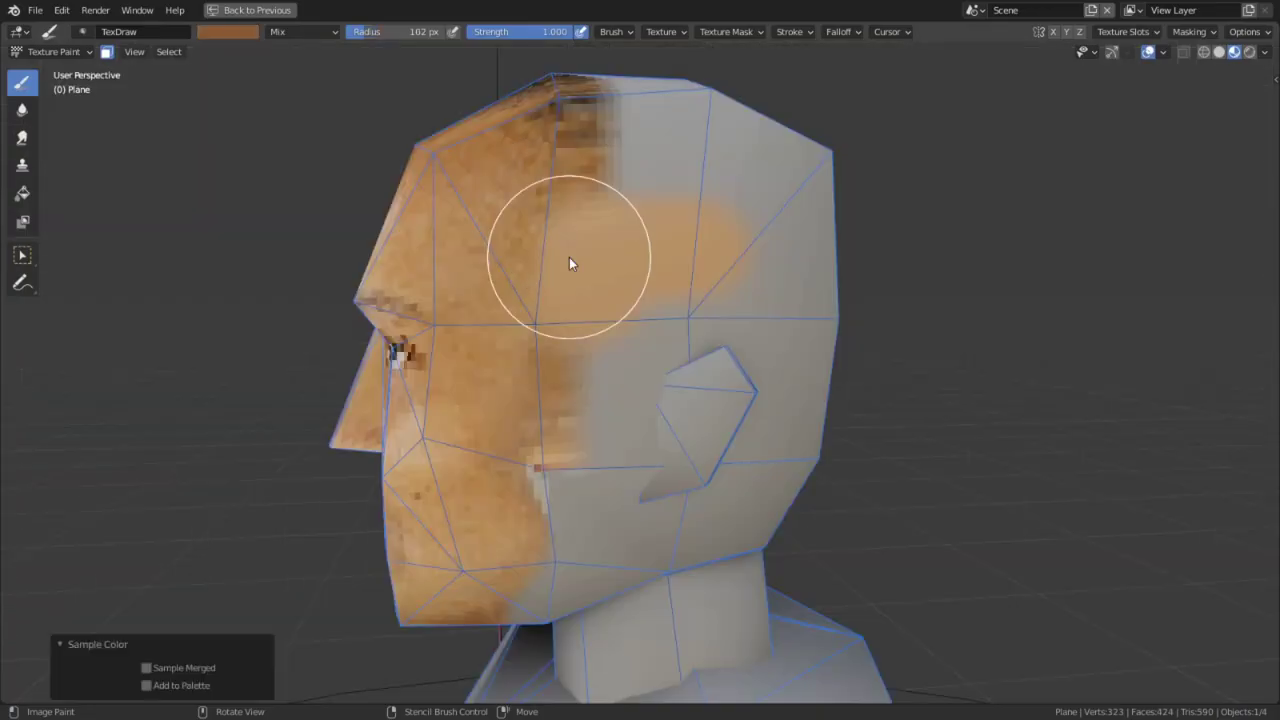
Paint the sampled skin colour over the unpainted side and back of the character's head.
mouse_move(569, 257)
mouse_down()
mouse_move(602, 237)
mouse_move(638, 295)
mouse_move(637, 420)
mouse_move(714, 414)
mouse_up()
middle_drag(685, 487, 697, 374)
drag(686, 390, 640, 412)
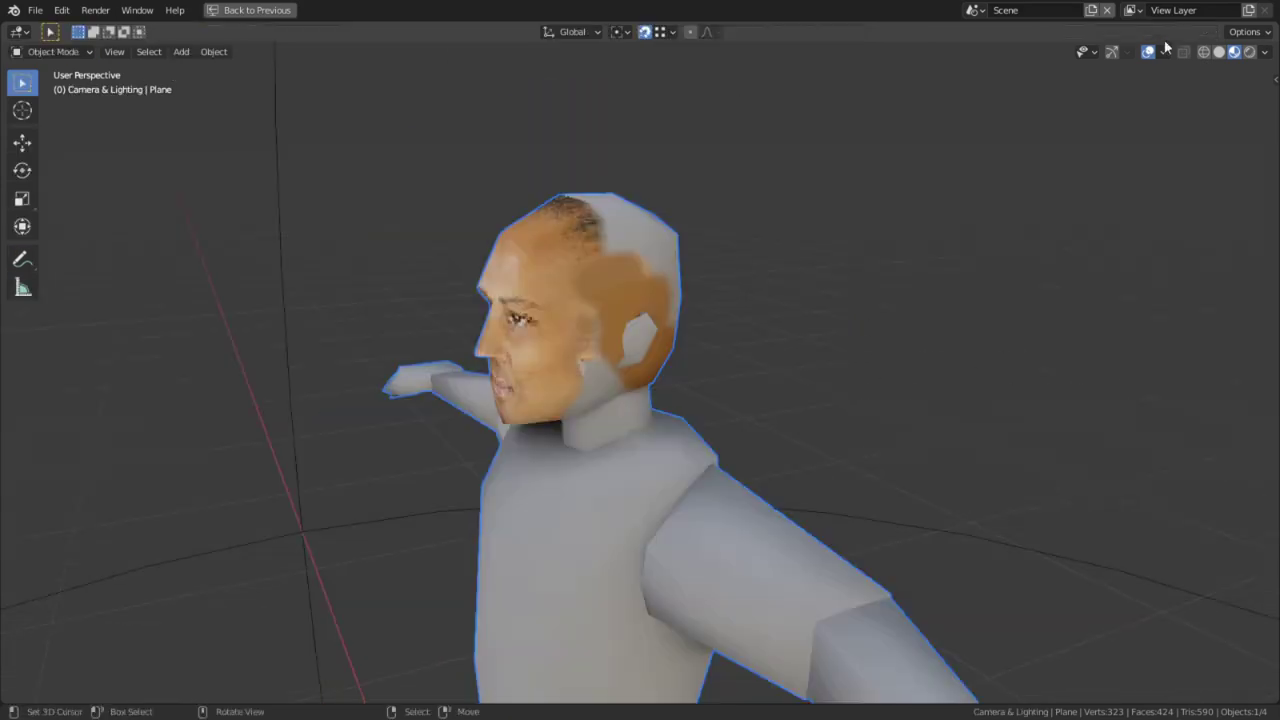
Enable the Face Orientation overlay and enter Edit Mode on the character mesh.
click(1163, 52)
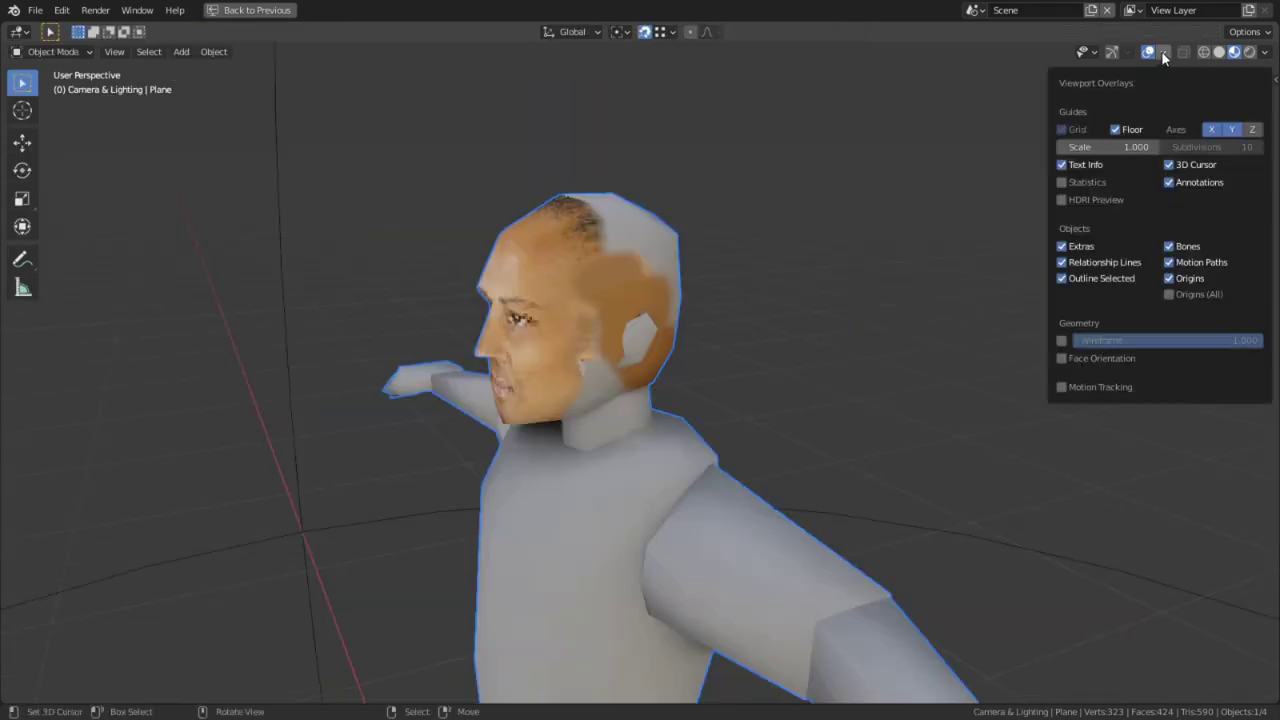
click(1062, 359)
middle_drag(749, 403, 820, 394)
key(Tab)
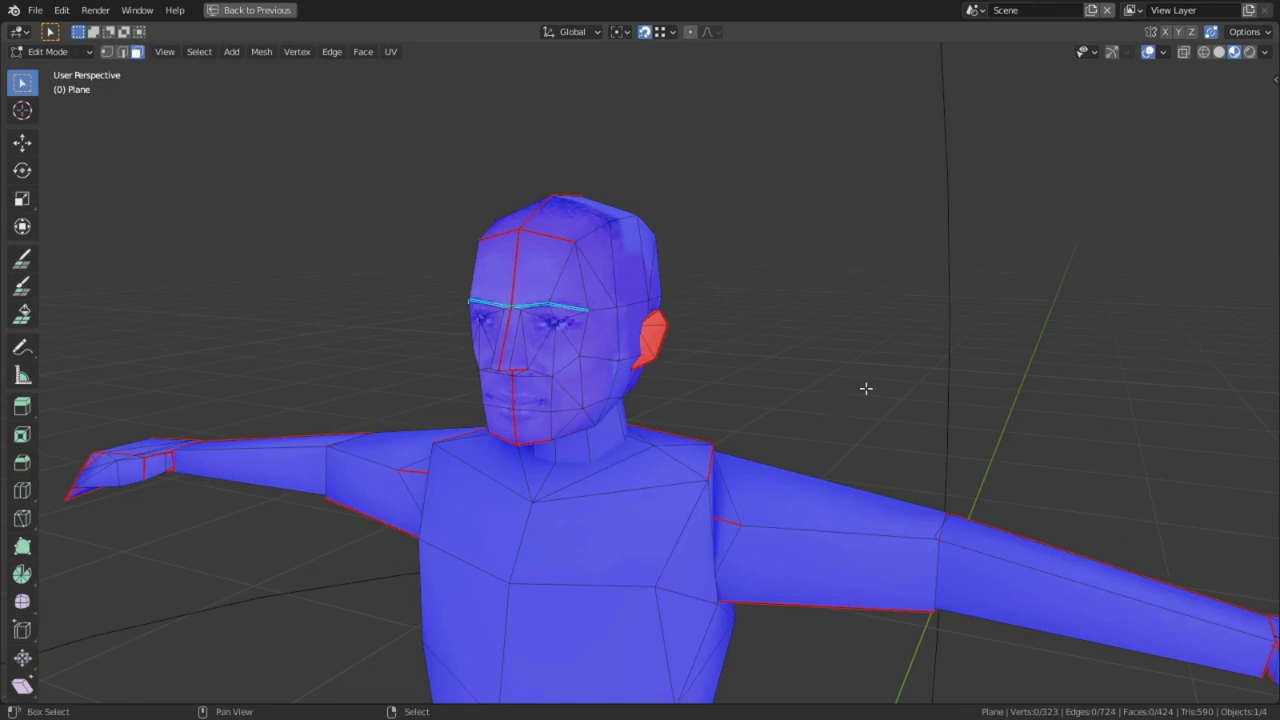
scroll(866, 388, up, 3)
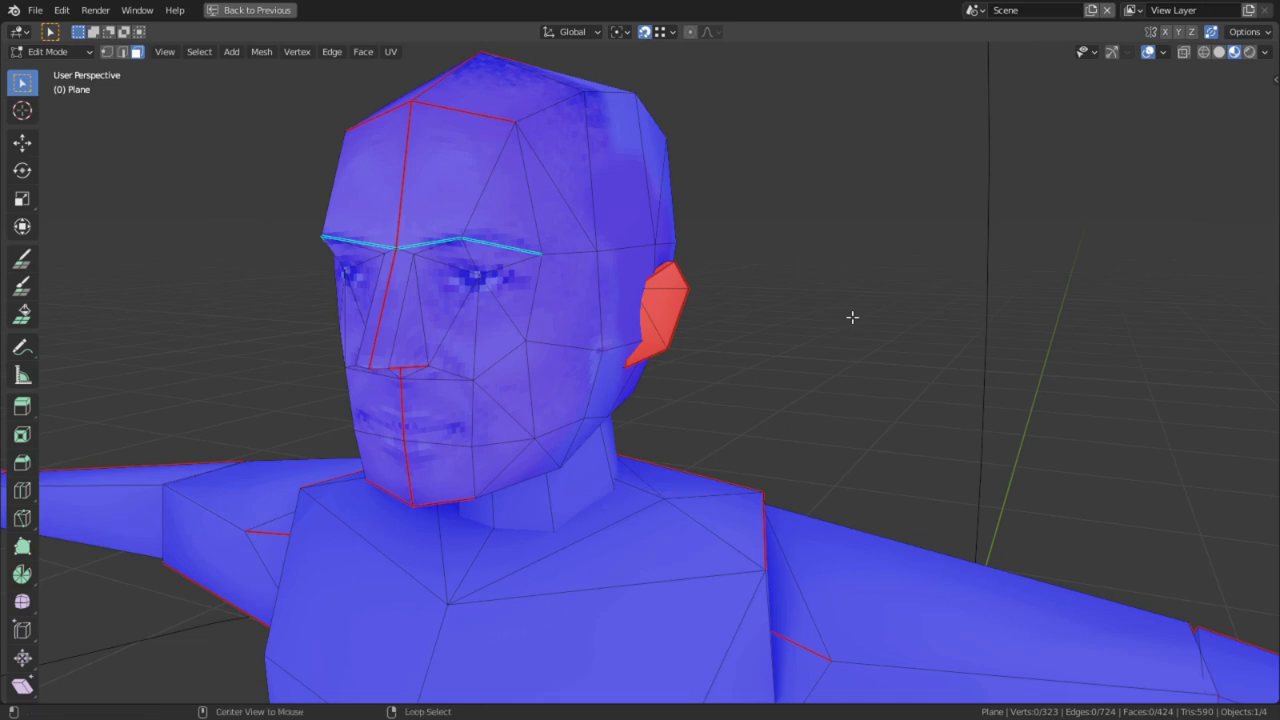
Select the whole character mesh and recalculate its normals outside.
key(alt+n)
click(852, 317)
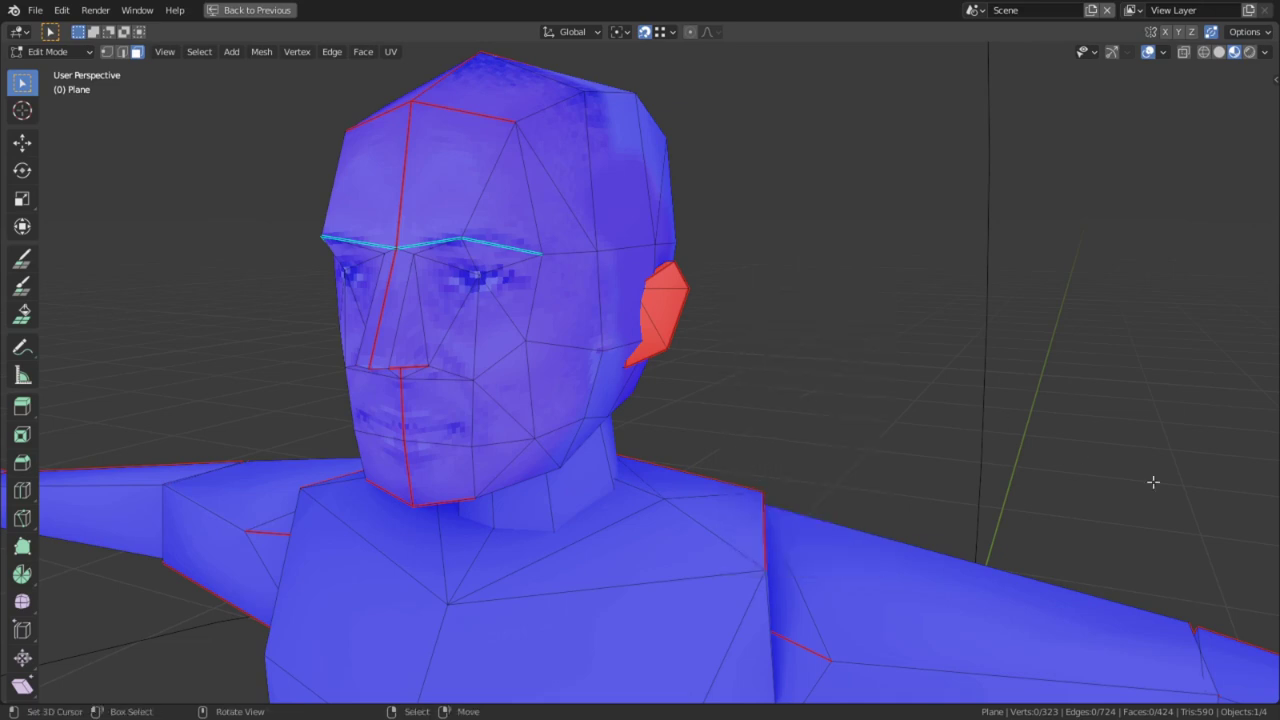
key(a)
key(alt+n)
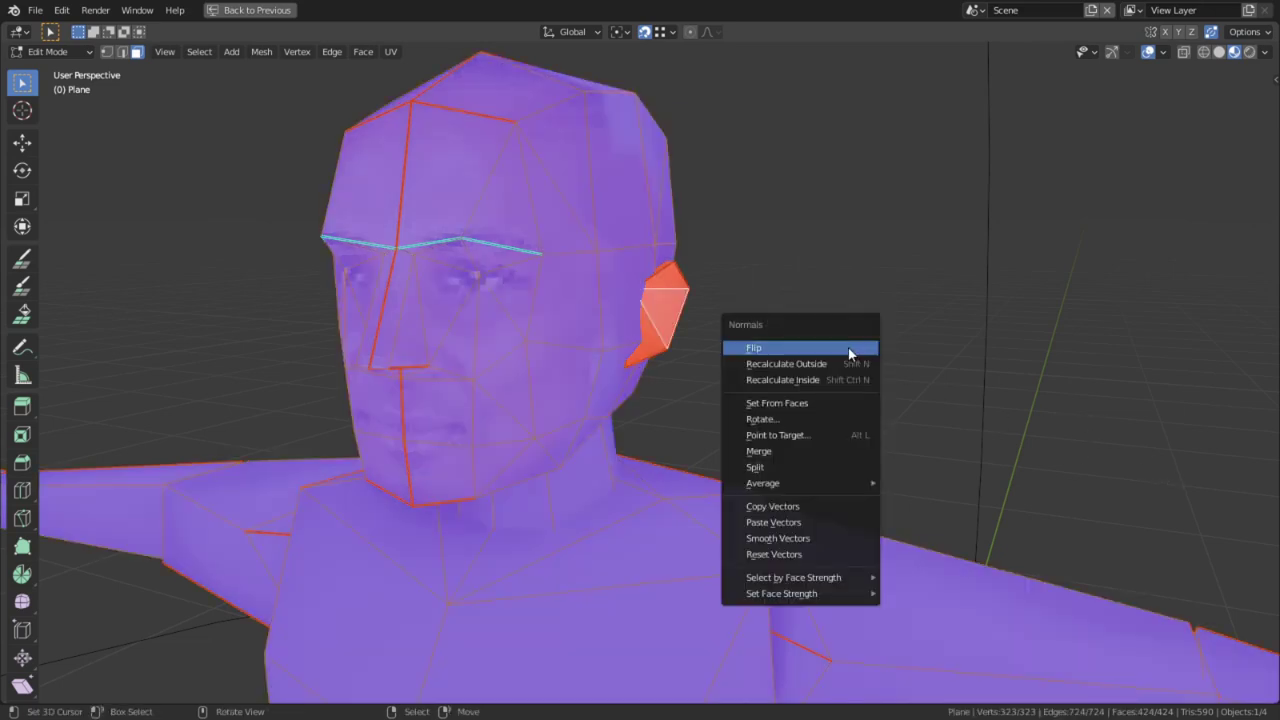
click(828, 363)
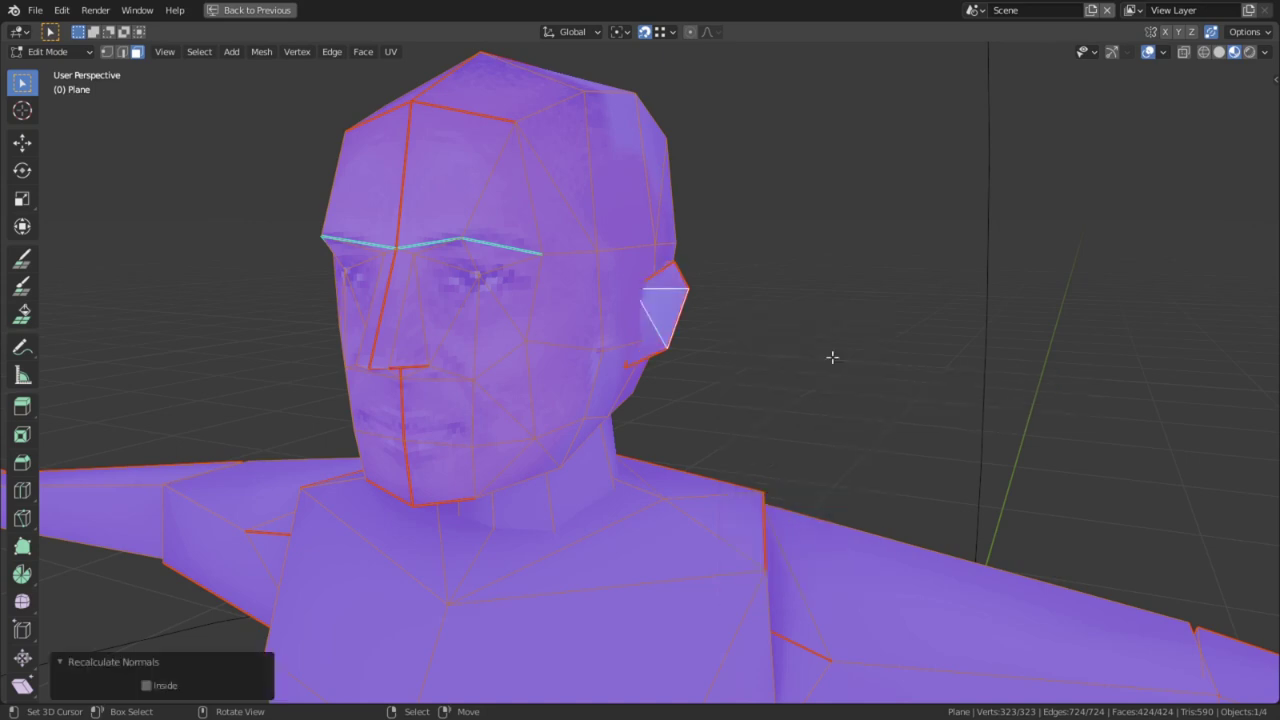
Select all of the character's faces and recalculate the normals inside.
click(890, 416)
mouse_move(890, 416)
middle_down()
mouse_move(814, 434)
mouse_move(794, 420)
mouse_move(866, 414)
middle_up()
key(a)
key(alt+n)
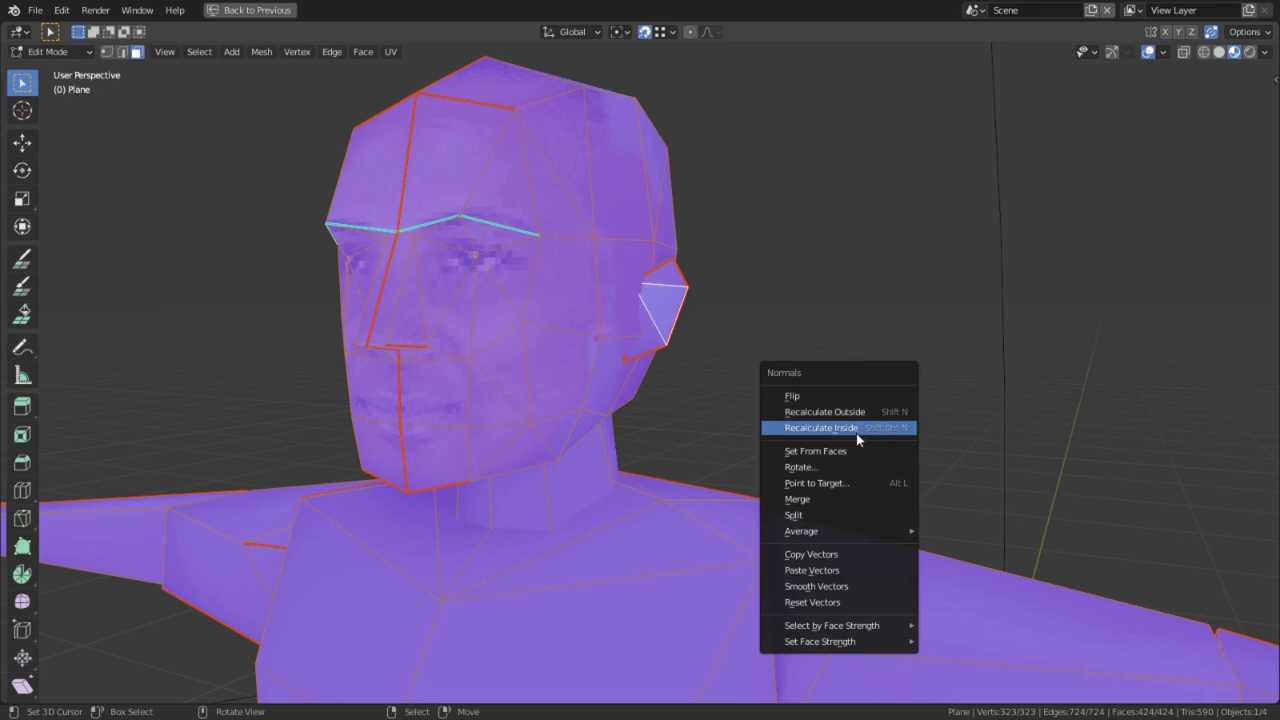
click(856, 433)
Clear the face selection and run Recalculate Outside on the character's normals.
click(845, 399)
scroll(840, 410, down, 4)
mouse_move(829, 423)
middle_down()
mouse_move(800, 437)
mouse_move(846, 433)
middle_up()
key(alt+n)
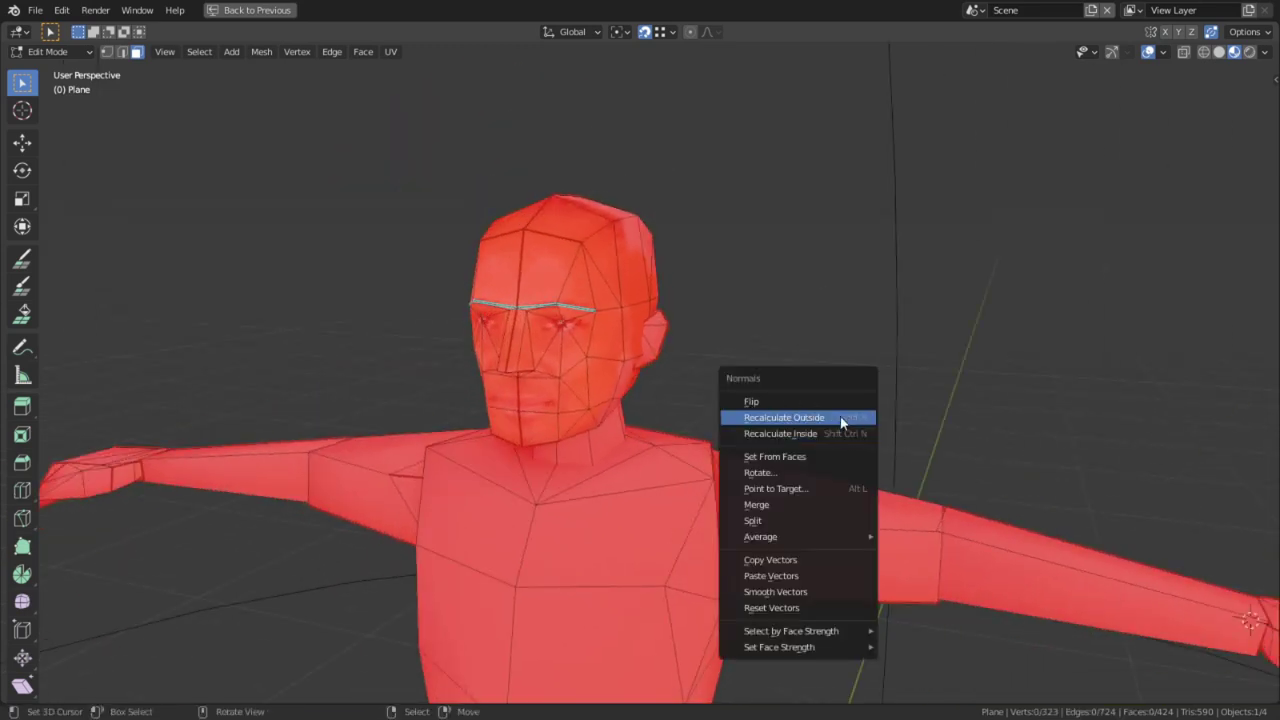
click(840, 416)
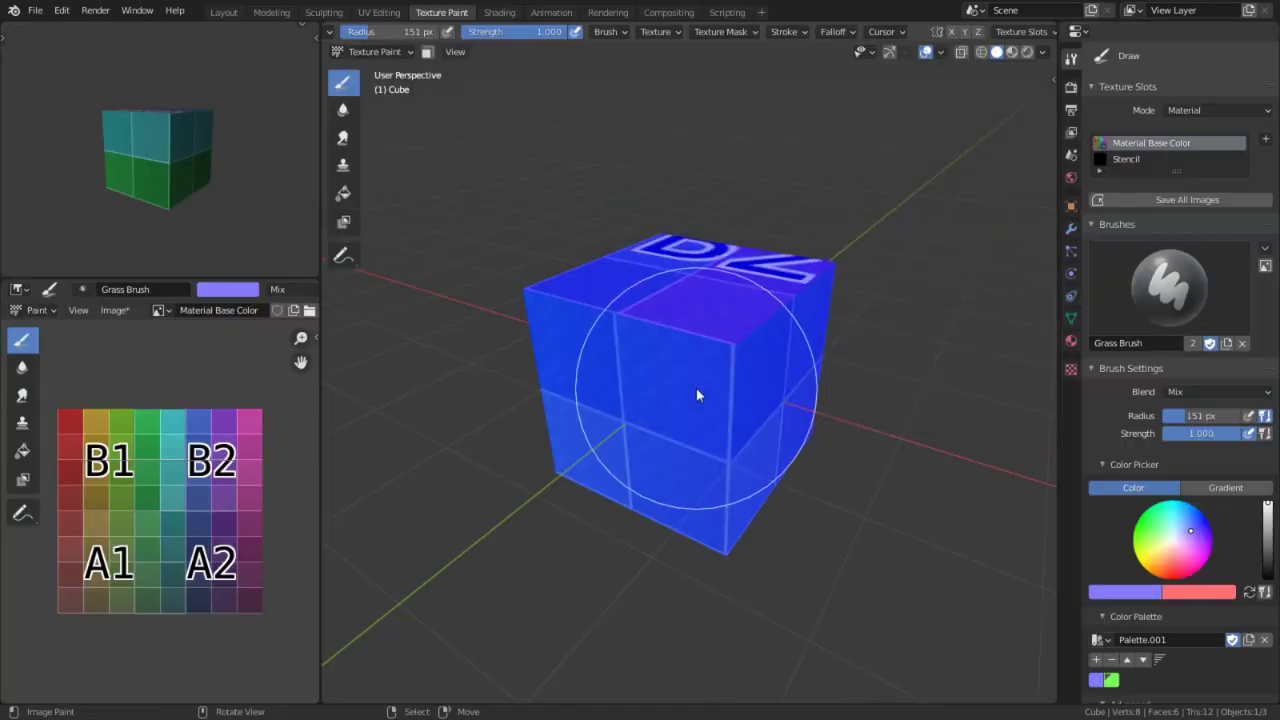
Unlink the empty image textures from the Grass Brush and its Brush Mask, and paint across the cube.
scroll(700, 394, up, 3)
scroll(749, 308, down, 2)
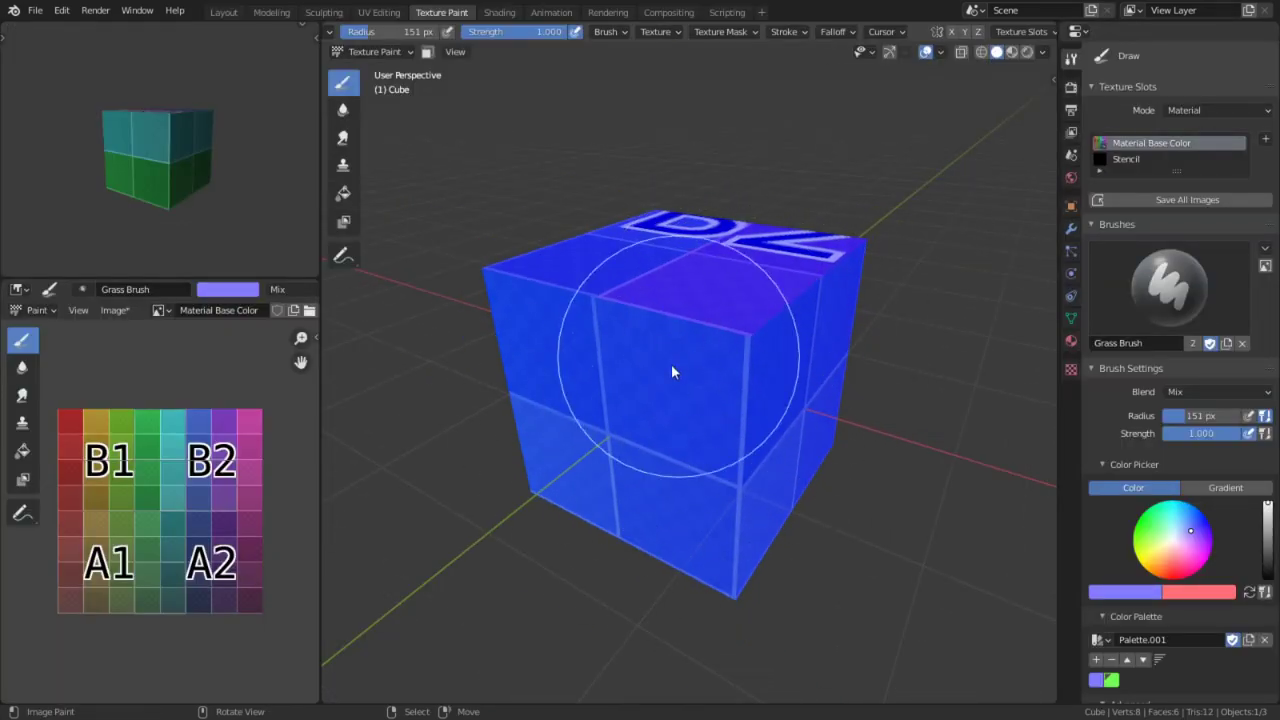
click(1071, 369)
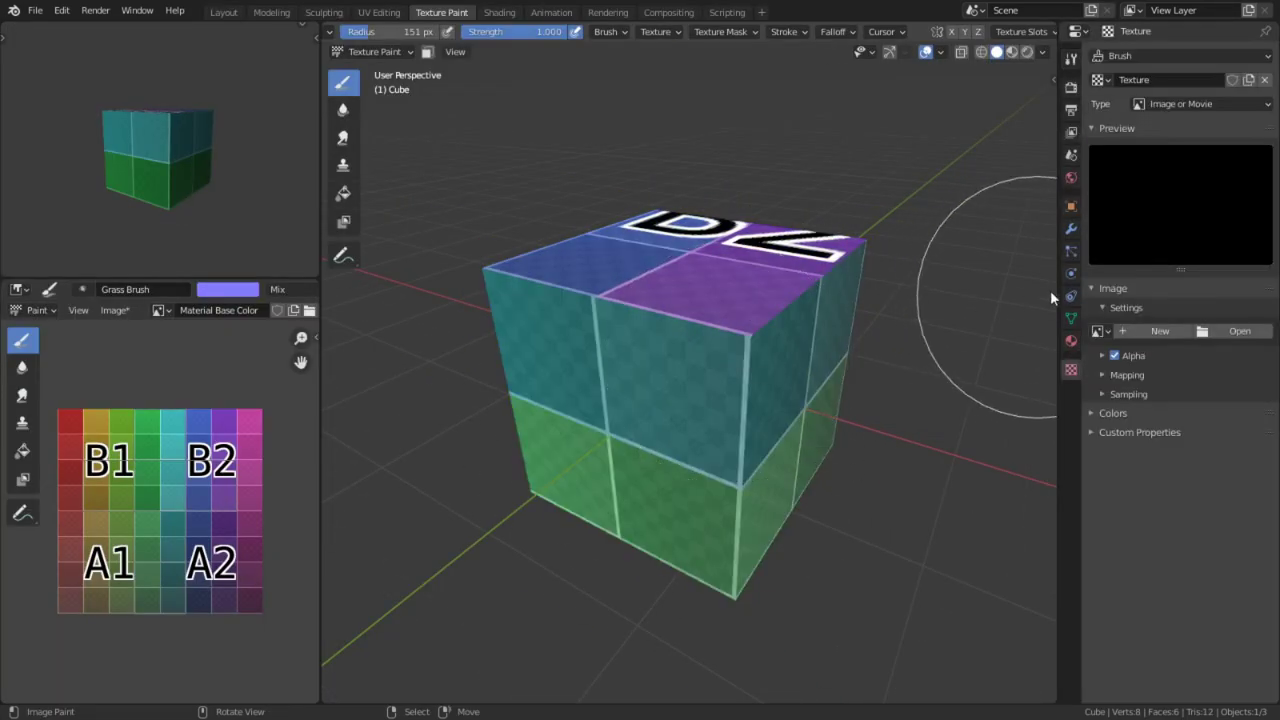
click(1265, 79)
click(1190, 57)
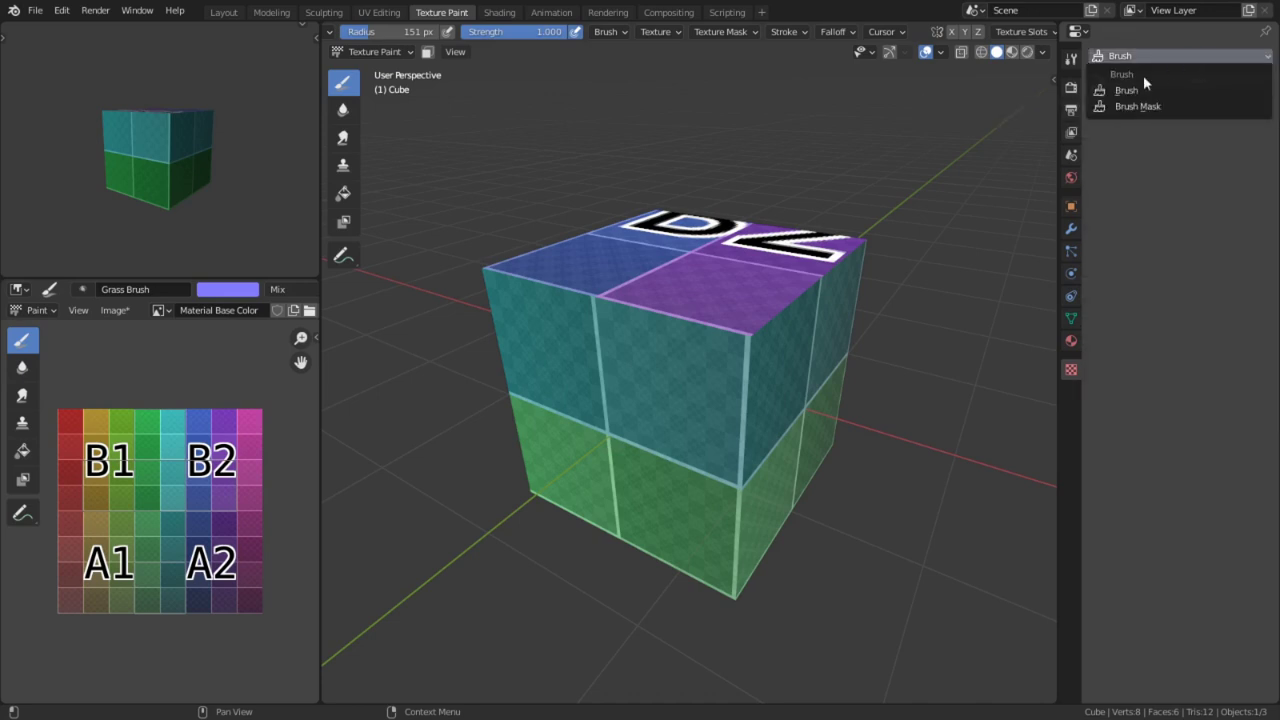
click(1137, 105)
click(1262, 80)
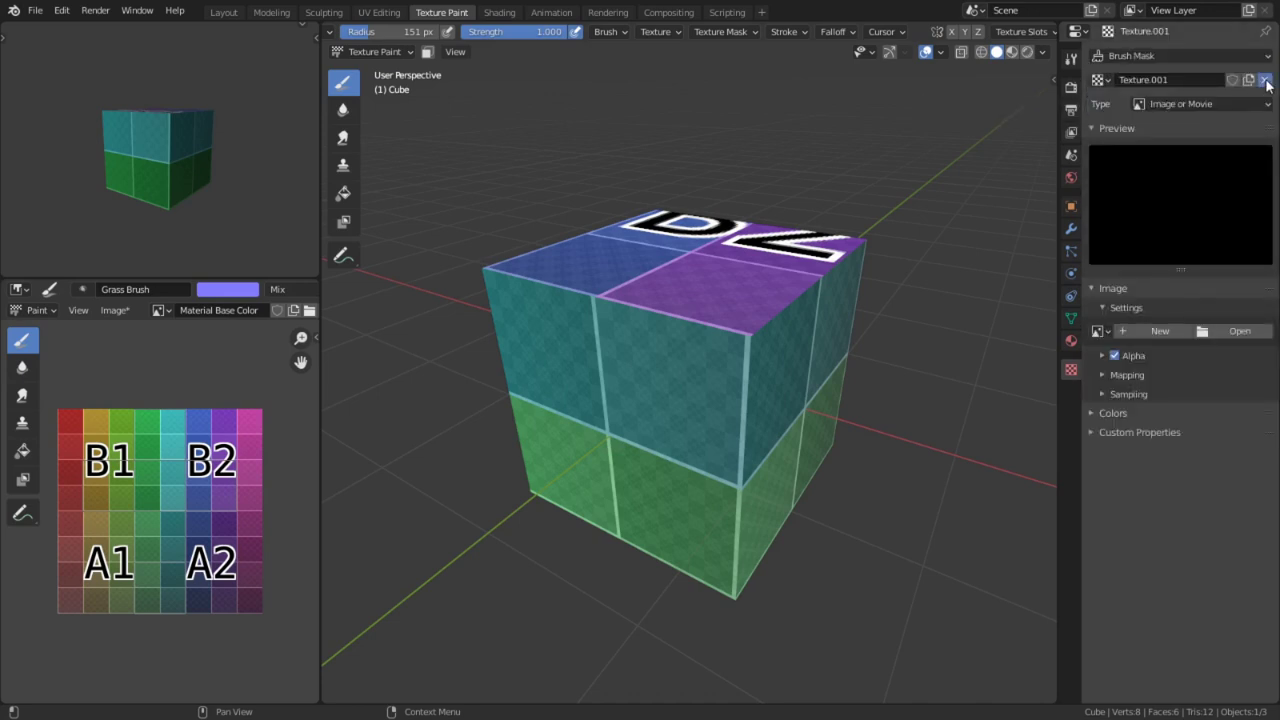
click(1265, 80)
mouse_move(835, 285)
mouse_down()
mouse_move(742, 361)
mouse_move(643, 391)
mouse_move(751, 380)
mouse_up()
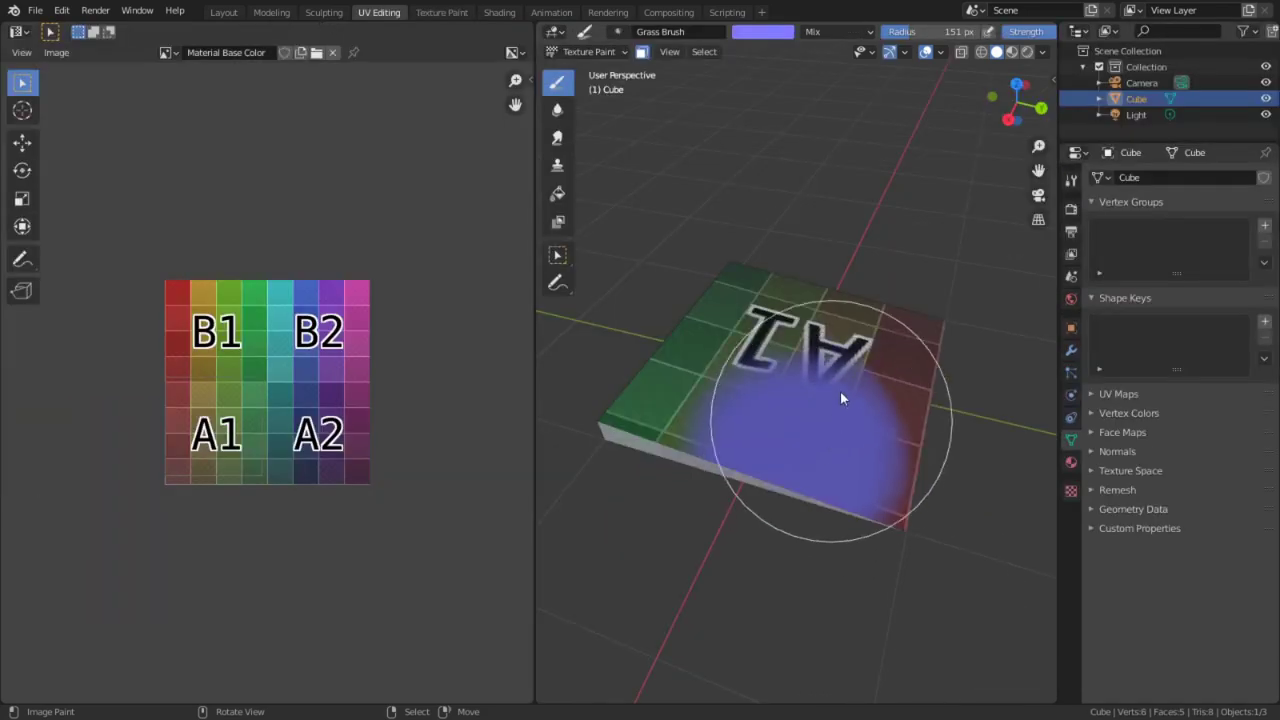
Paint the blue-violet colour over the A1 face of the flattened cube.
drag(843, 394, 900, 608)
mouse_move(803, 472)
mouse_down()
mouse_move(748, 378)
mouse_move(846, 391)
mouse_up()
middle_drag(846, 391, 720, 477)
mouse_move(720, 477)
mouse_down()
mouse_move(777, 429)
mouse_move(836, 412)
mouse_move(754, 245)
mouse_move(760, 258)
mouse_up()
scroll(889, 518, up, 2)
shift+middle_drag(873, 464, 778, 320)
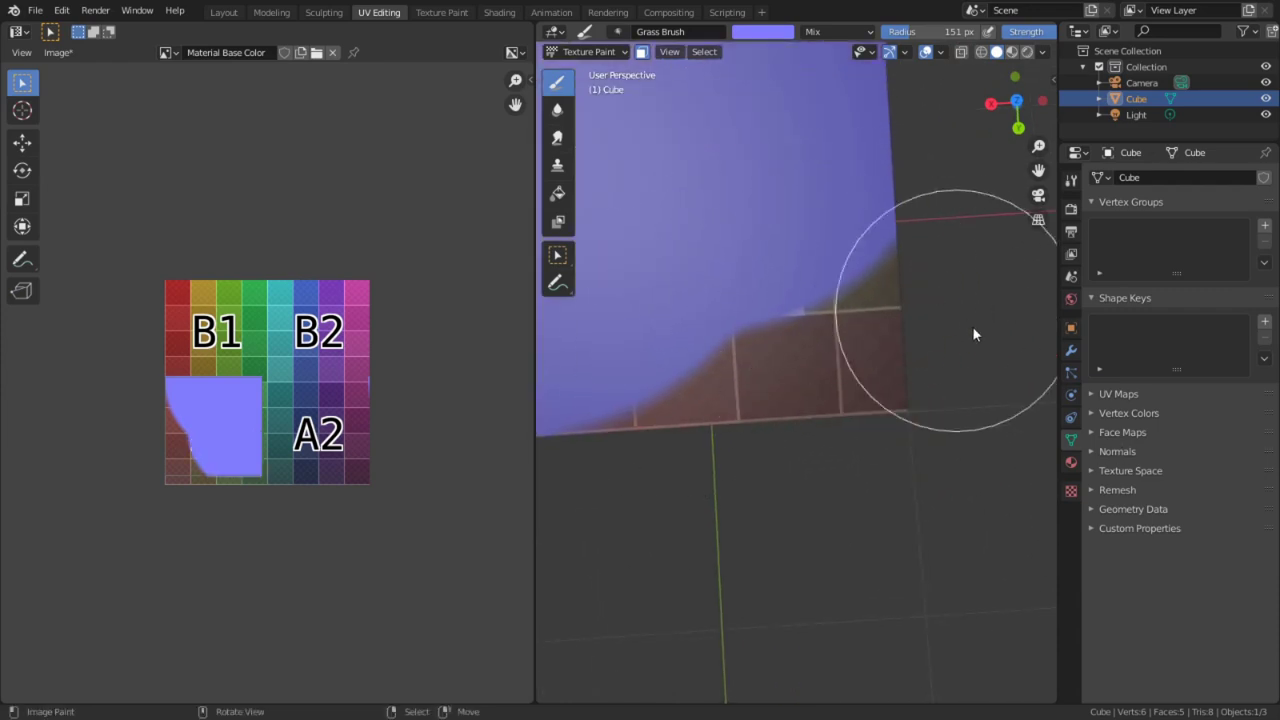
middle_drag(972, 326, 851, 334)
mouse_move(851, 334)
mouse_down()
mouse_move(913, 298)
mouse_move(778, 348)
mouse_move(797, 317)
mouse_move(786, 620)
mouse_up()
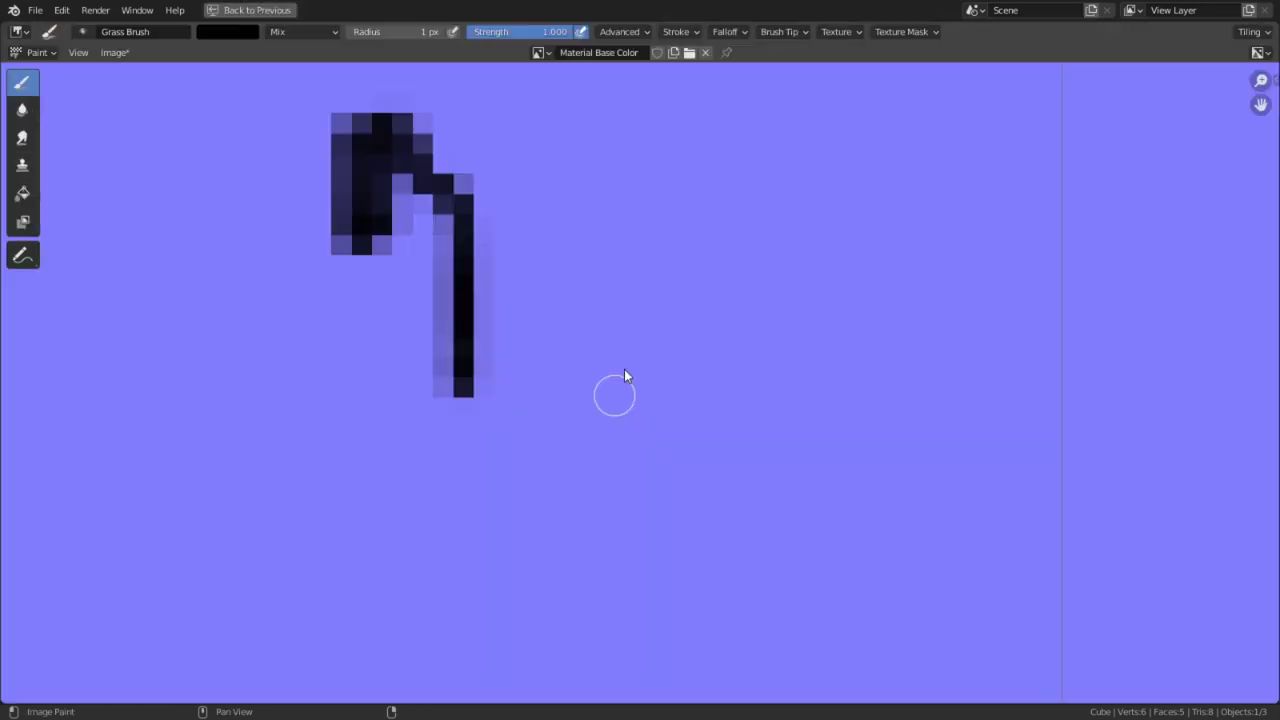
Paint a smiley with two vertical eyes and a curved mouth in black on the image using the 1 px brush.
drag(636, 345, 636, 468)
drag(730, 345, 737, 478)
middle_drag(737, 478, 697, 389)
mouse_move(465, 385)
mouse_down()
mouse_move(520, 420)
mouse_move(784, 410)
mouse_up()
middle_drag(639, 450, 763, 440)
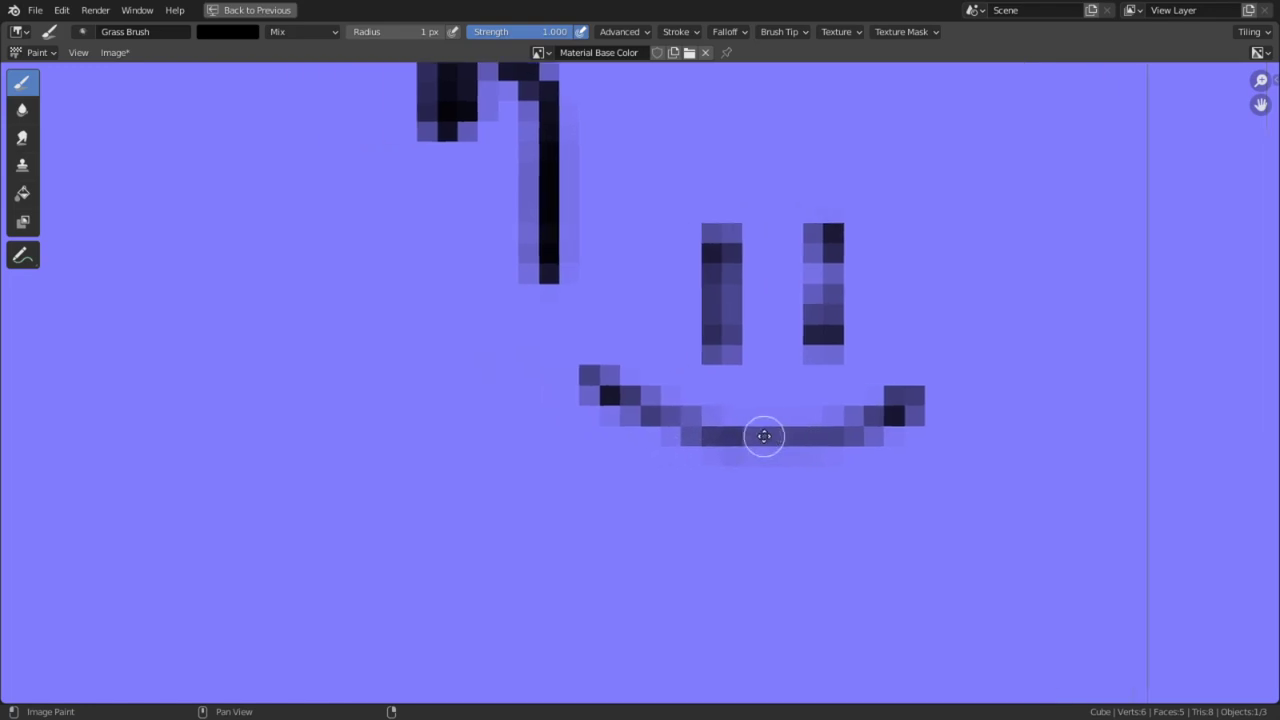
Shape the brush falloff into a steep Custom curve and paint a sharp vertical black line on the image.
scroll(763, 440, down, 2)
middle_drag(636, 403, 716, 462)
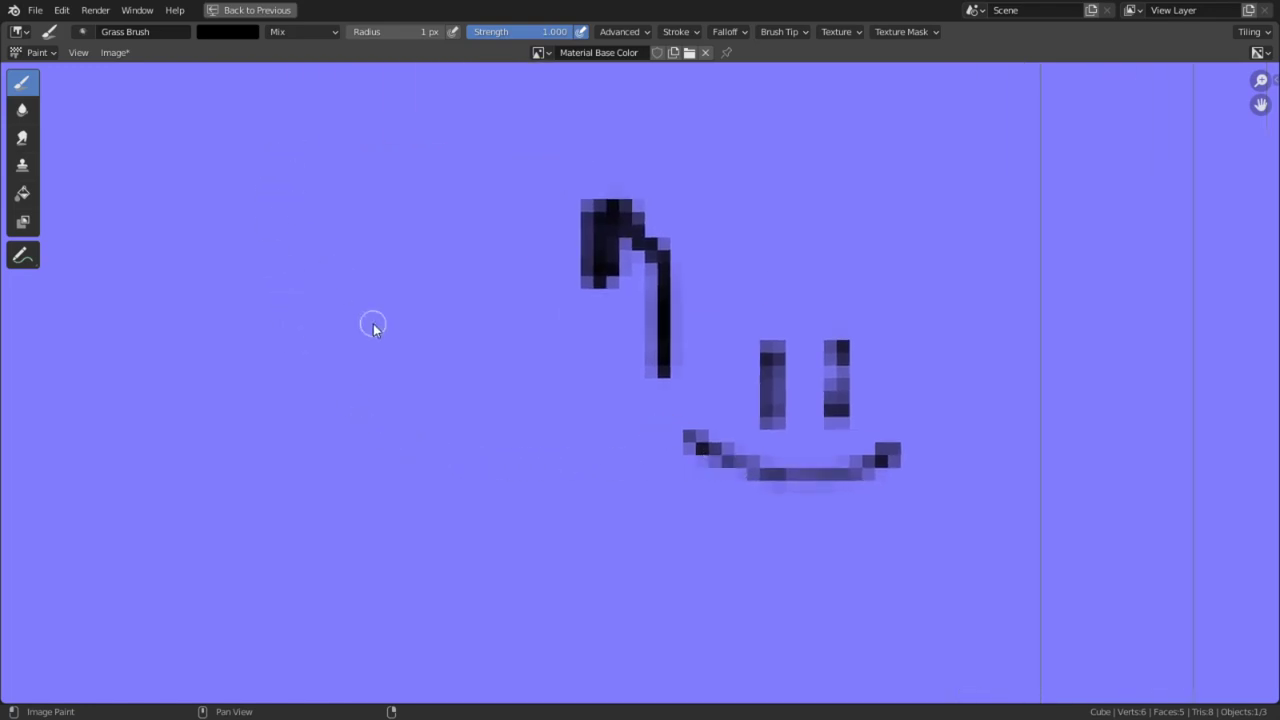
key(shift+f)
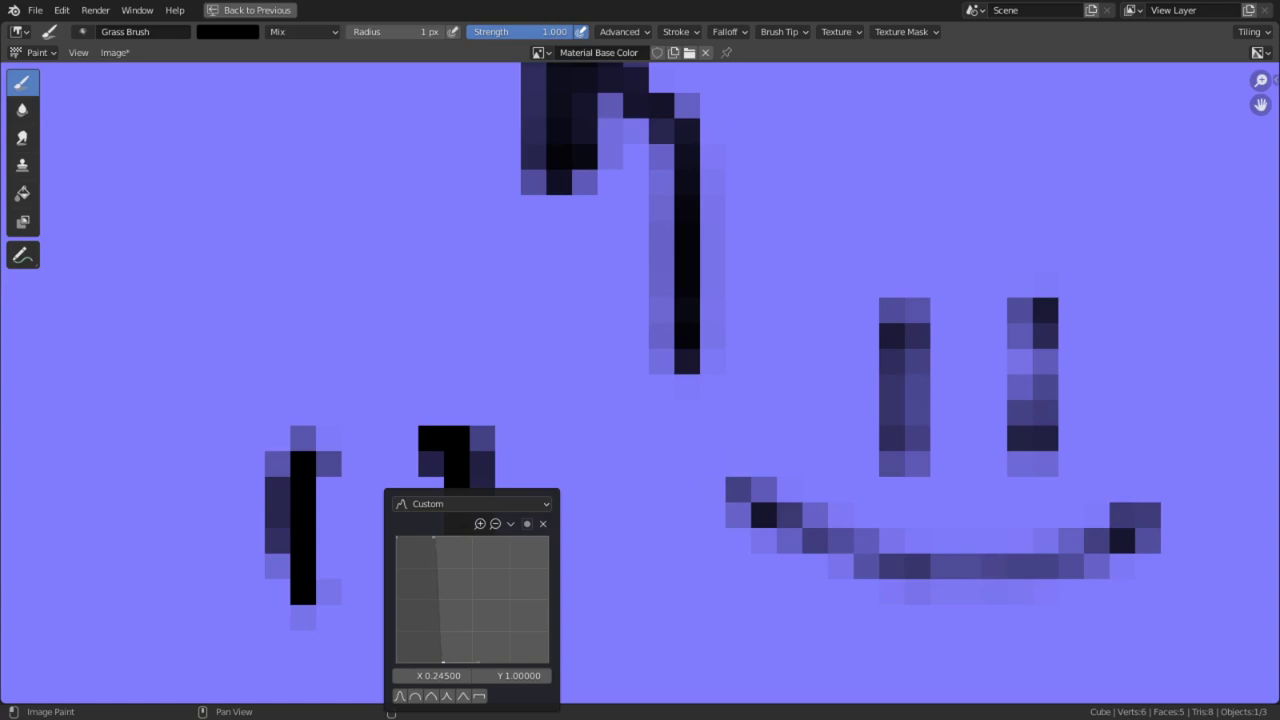
drag(558, 432, 555, 610)
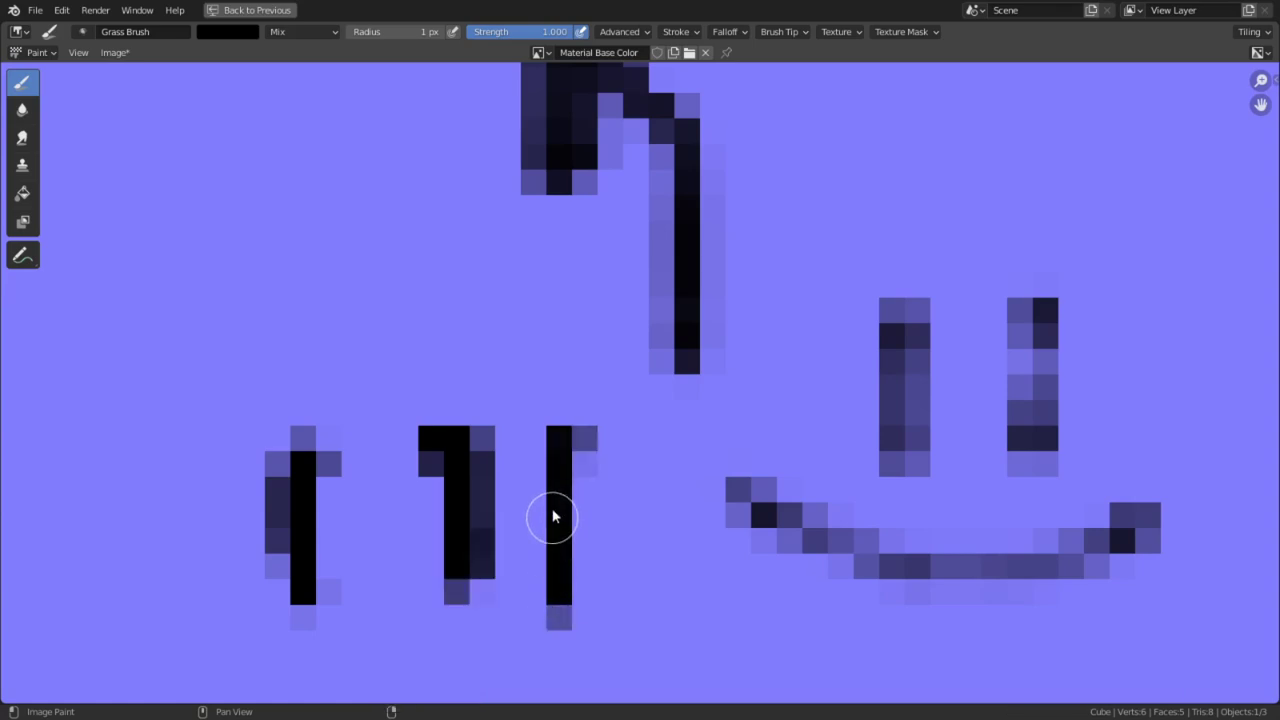
Send the painted Material Base Color image to the external image editor.
middle_drag(612, 576, 502, 378)
scroll(541, 478, down, 6)
click(114, 52)
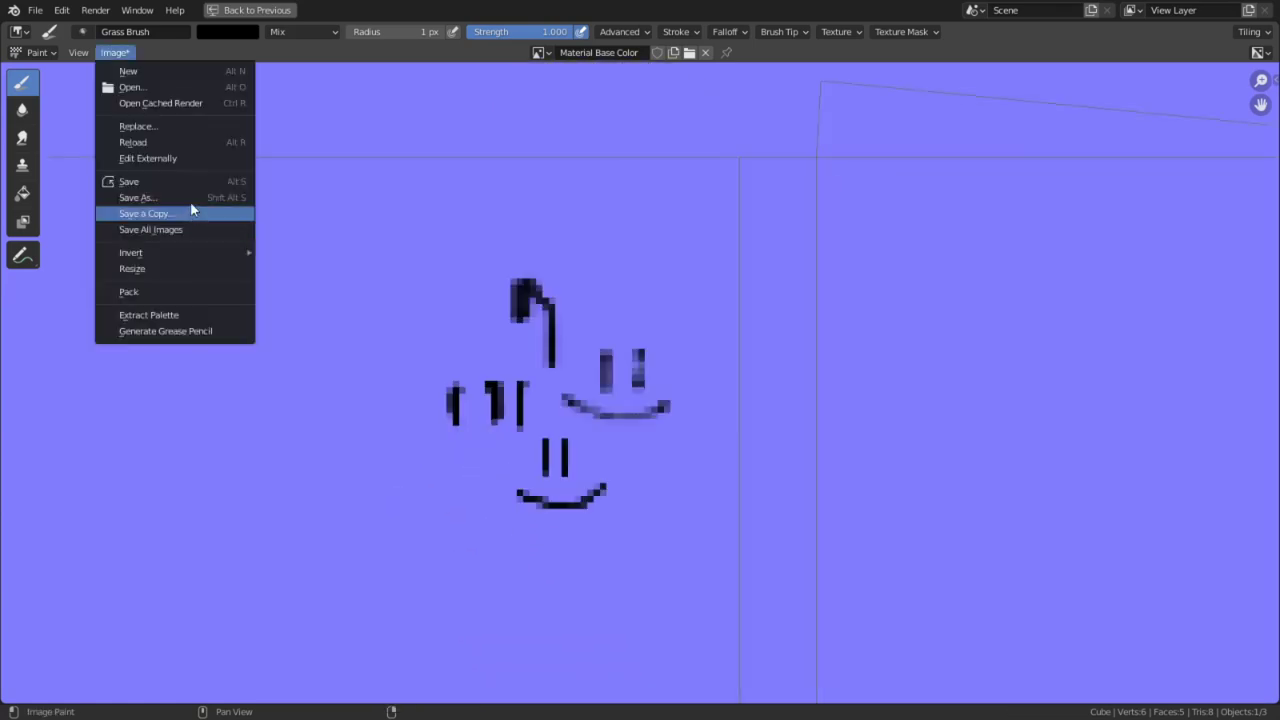
click(181, 160)
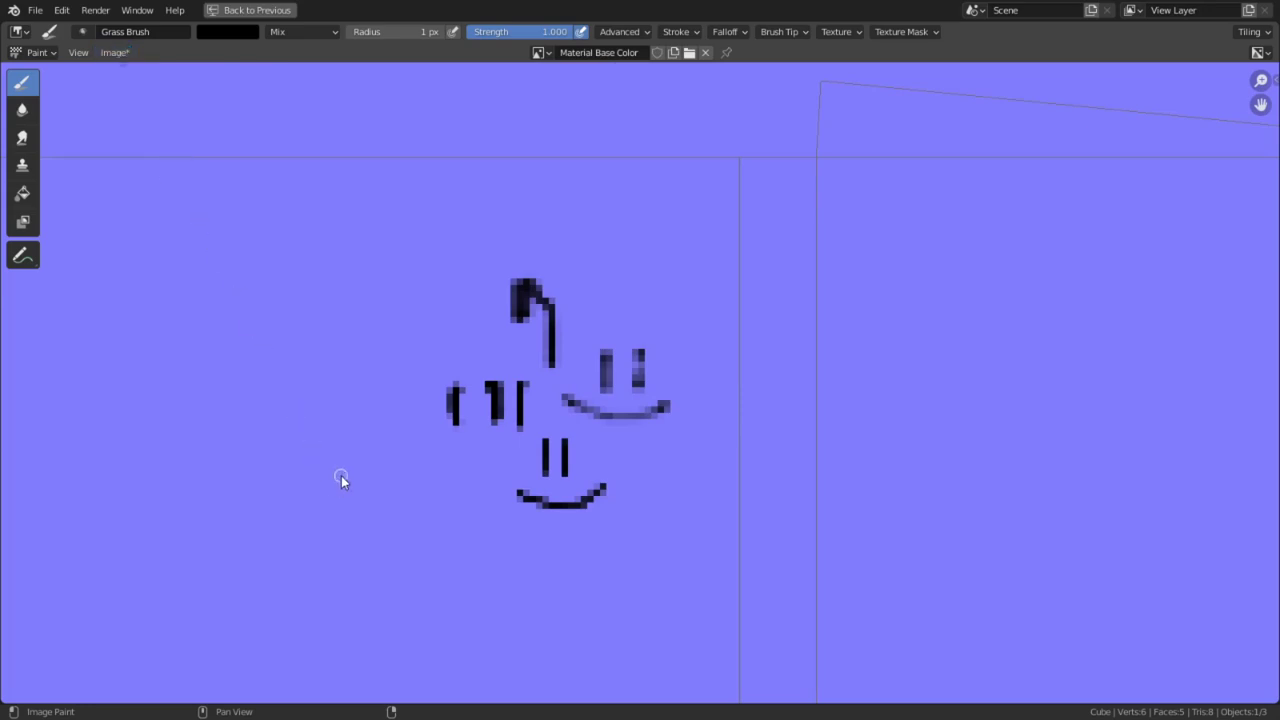
key(alt+Tab)
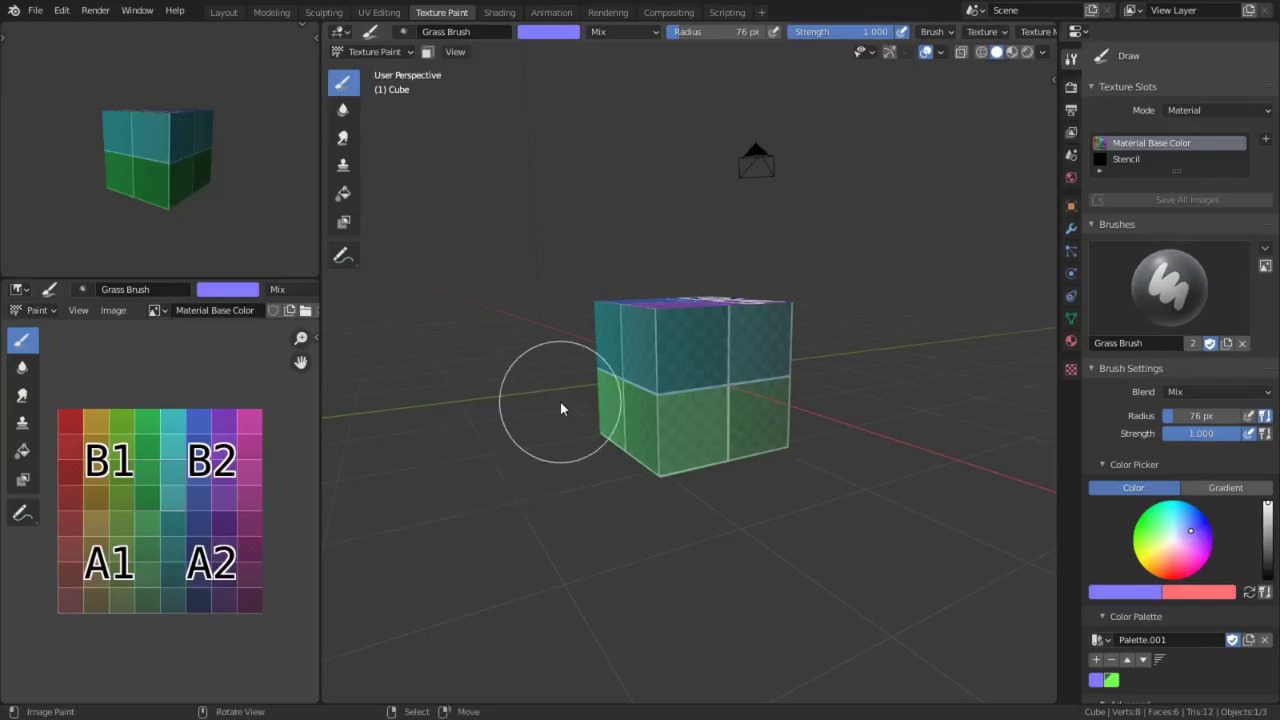
Examine the cube, then the biplane's model and its UV layout over the color grid image.
middle_drag(560, 401, 656, 436)
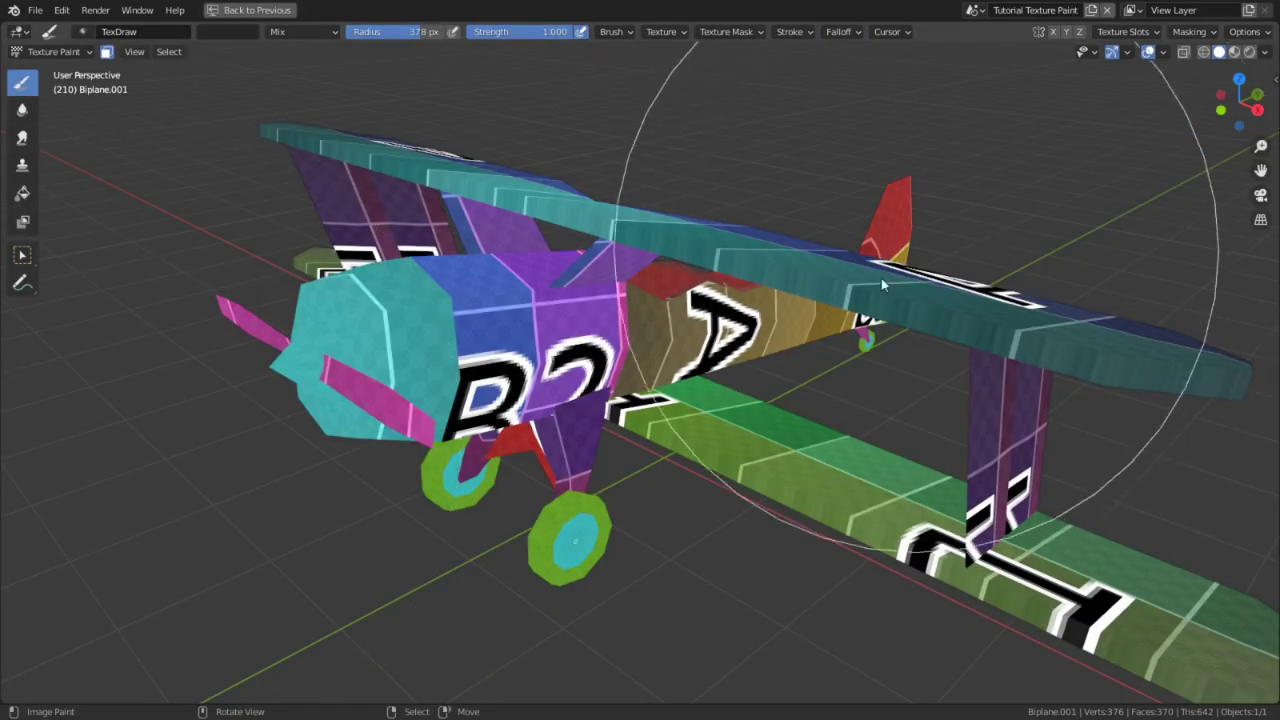
mouse_move(881, 278)
middle_down()
mouse_move(840, 286)
mouse_move(909, 330)
mouse_move(1110, 358)
middle_up()
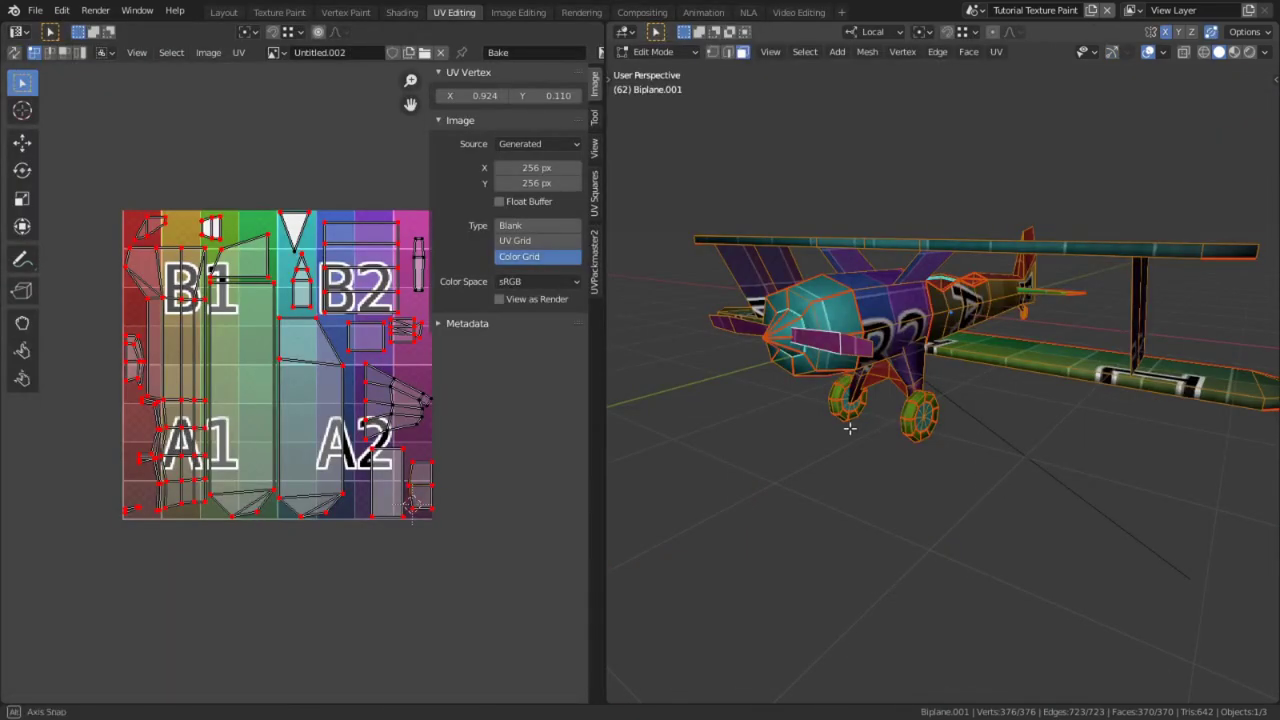
middle_drag(849, 428, 1195, 432)
scroll(410, 480, up, 2)
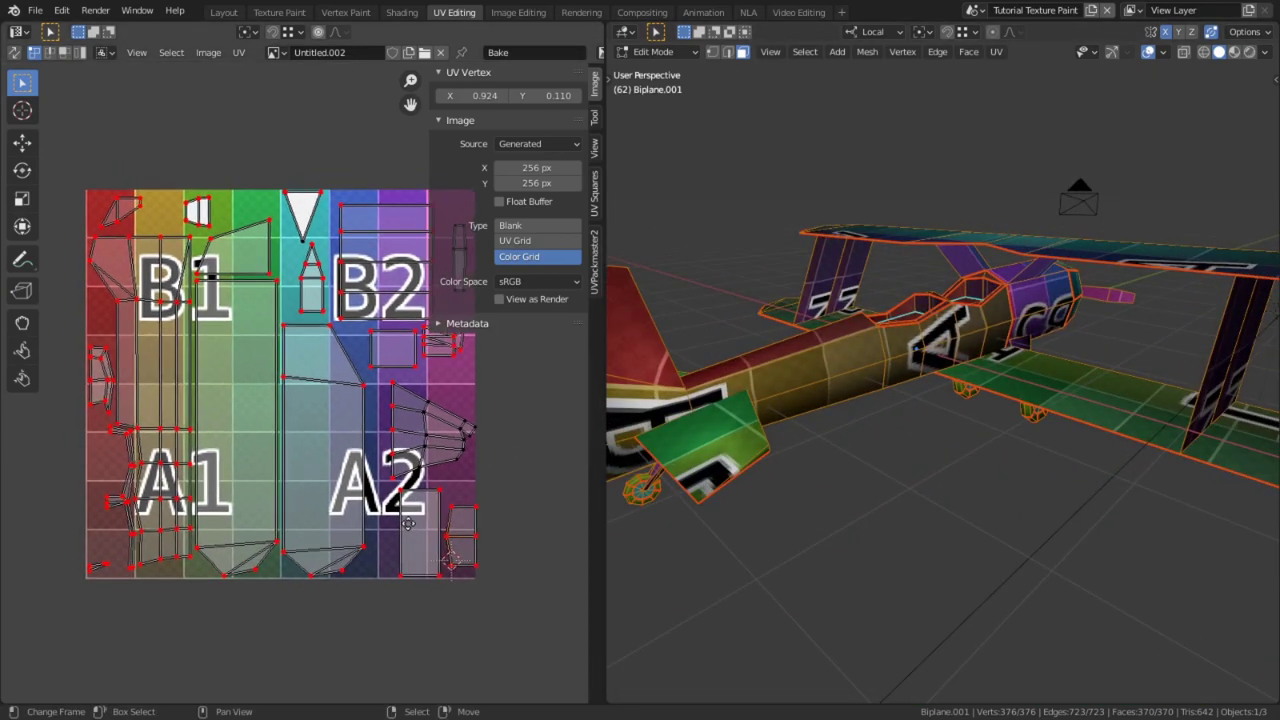
middle_drag(423, 530, 403, 505)
key(n)
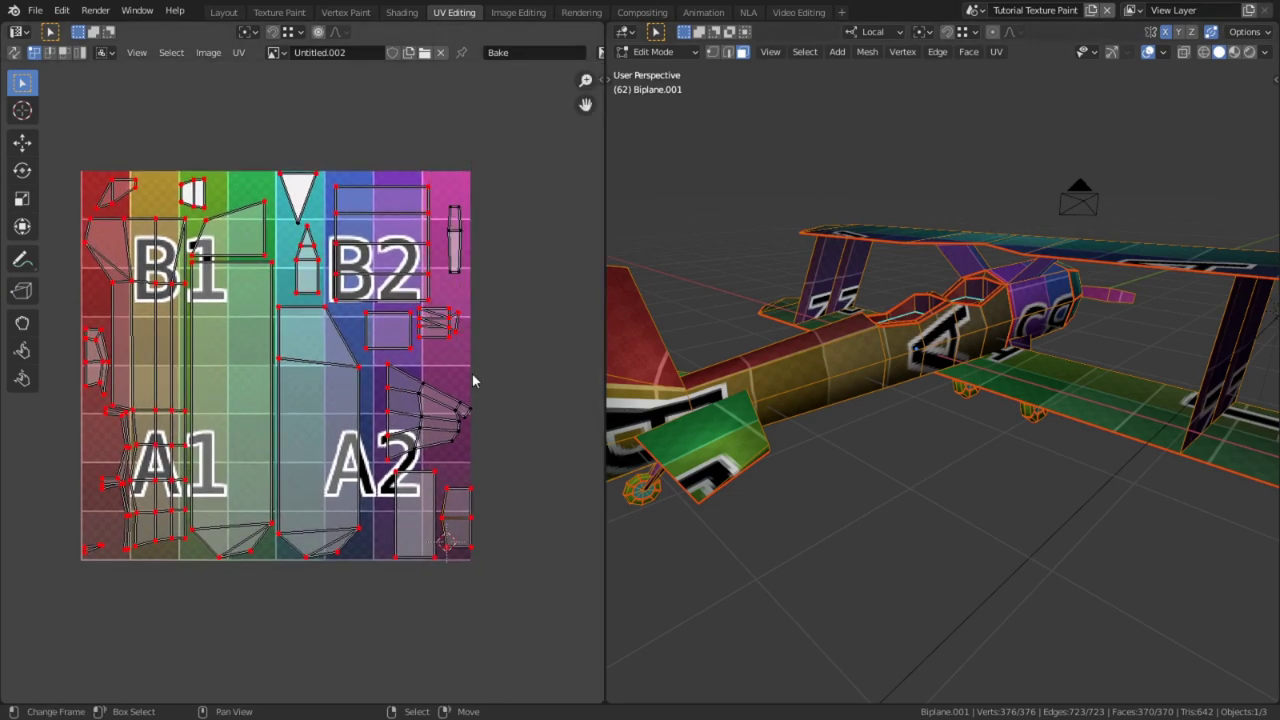
middle_drag(473, 380, 498, 384)
scroll(266, 292, up, 2)
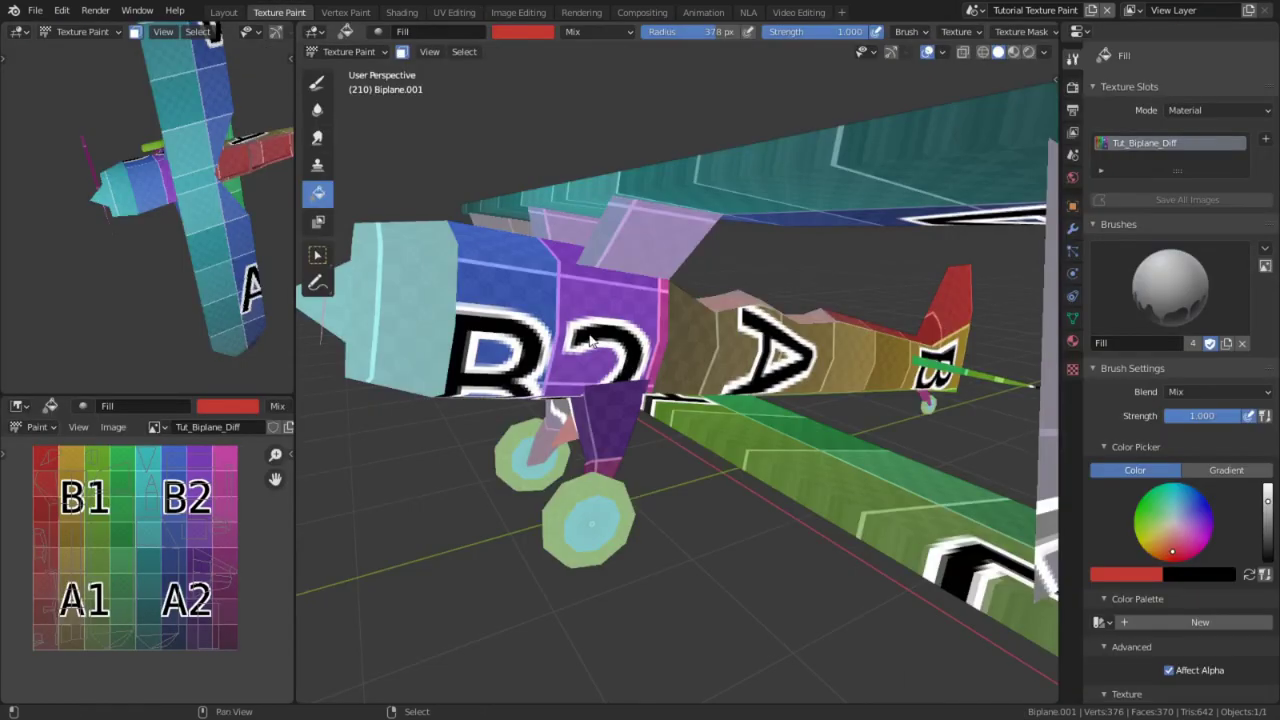
Fill the masked fuselage, wings and tail faces of the biplane with red.
middle_drag(590, 342, 623, 320)
mouse_move(687, 347)
middle_down()
mouse_move(813, 321)
mouse_move(696, 343)
middle_up()
click(699, 347)
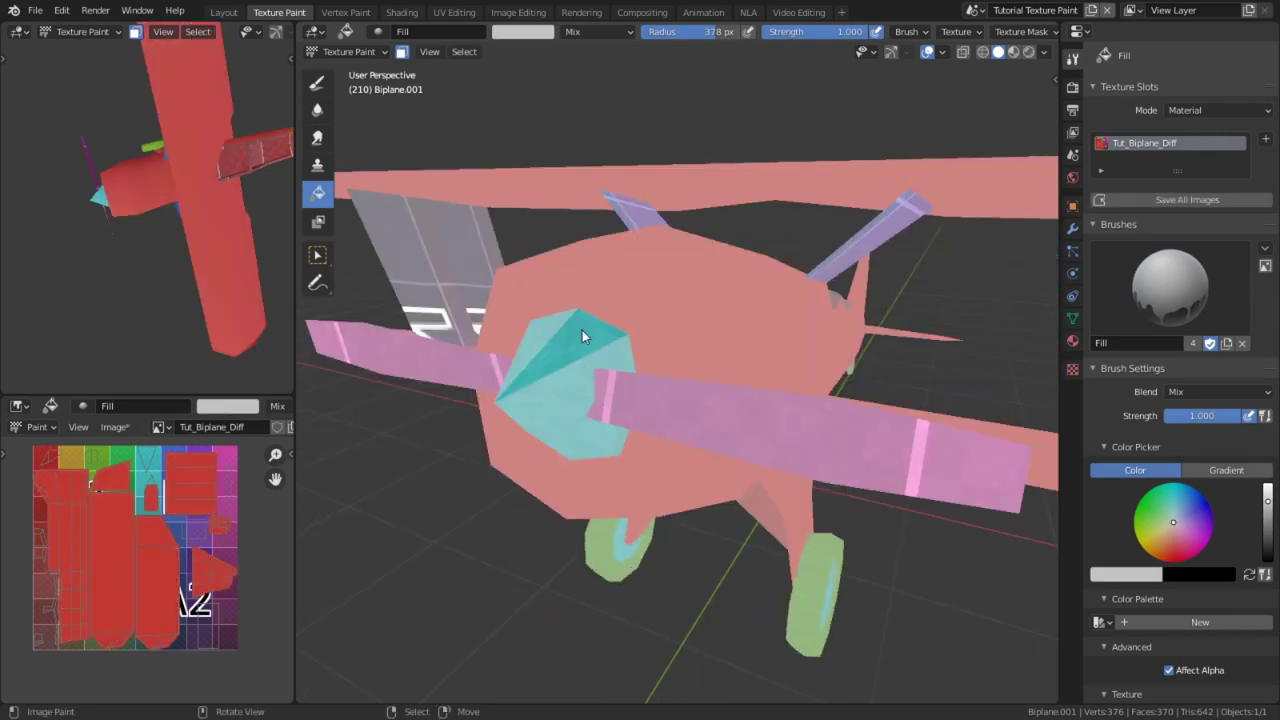
Fill the propeller and tires with near-black, and the nose cone and wheel hubs with light grey.
click(582, 330)
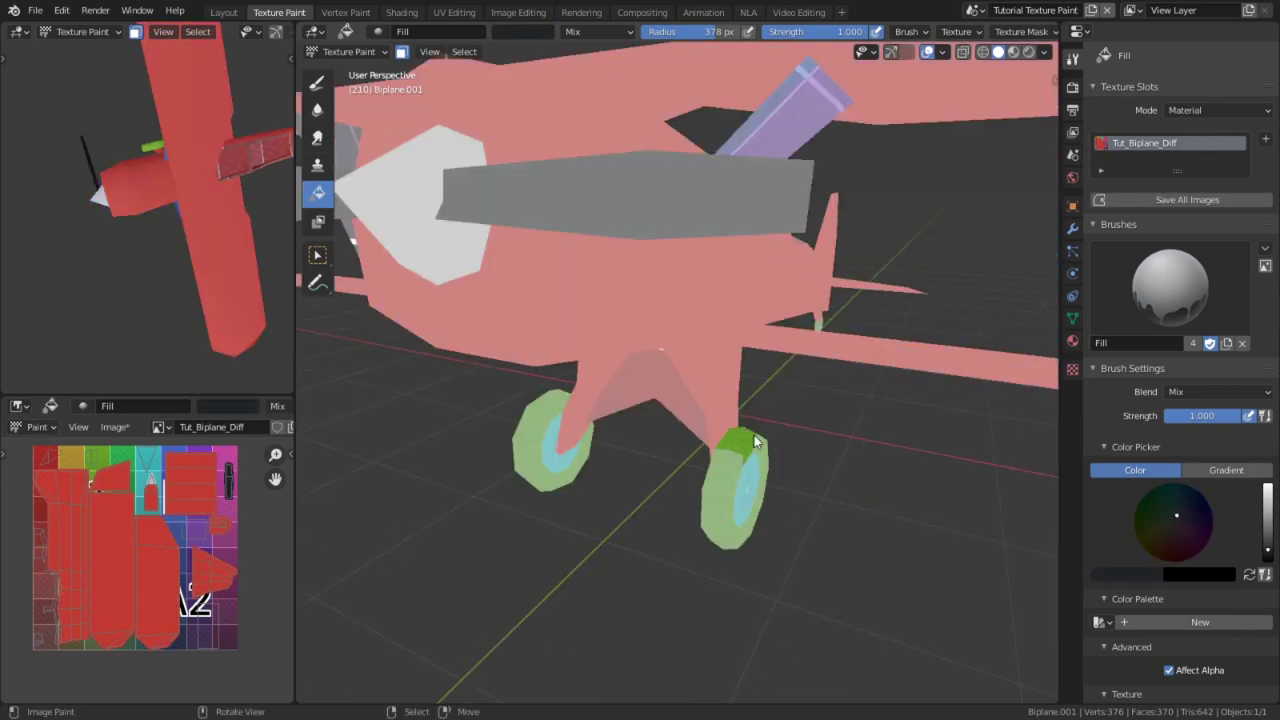
click(754, 436)
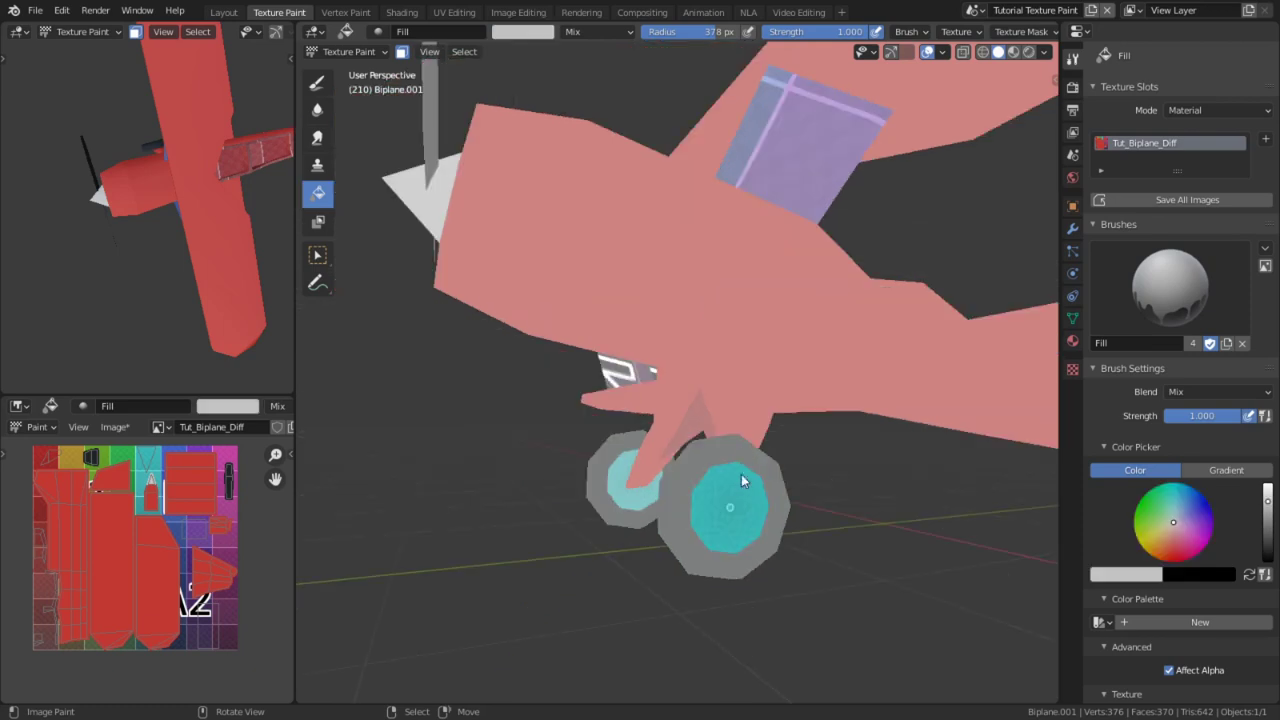
click(740, 481)
middle_drag(568, 449, 632, 364)
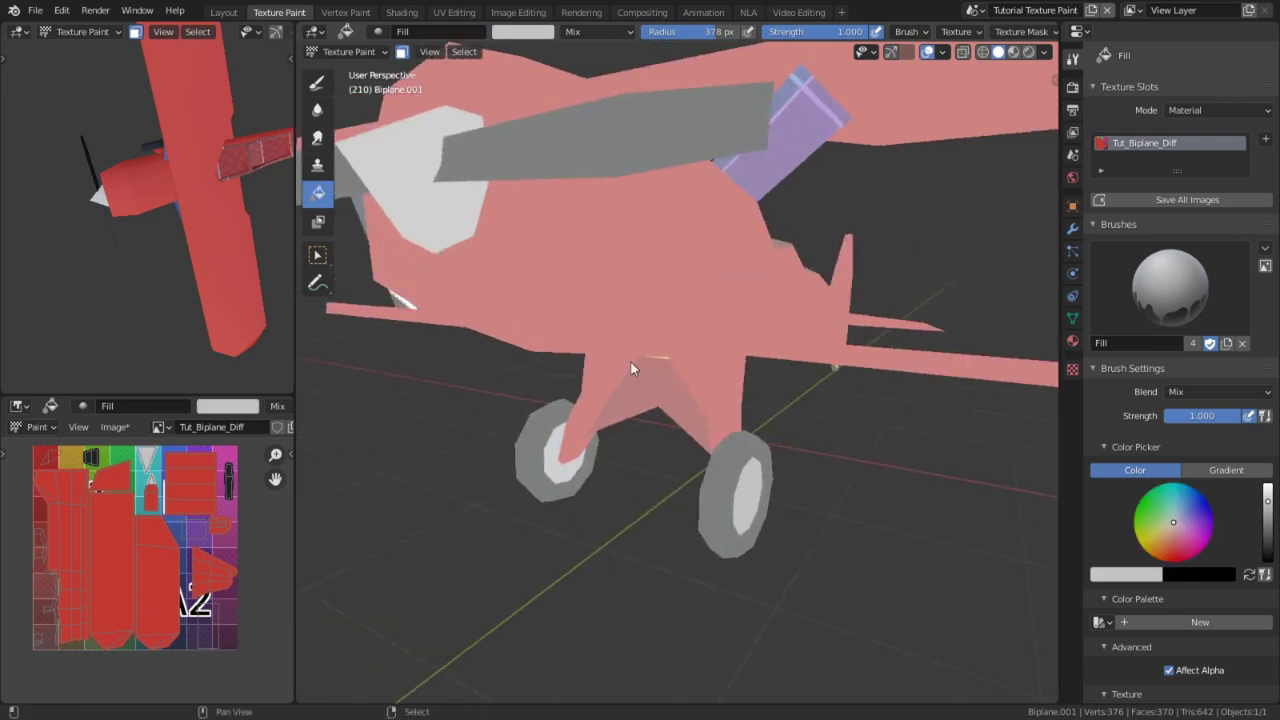
Fill the cockpit's rim faces with dark brown and its interior faces with an even darker brown.
drag(1267, 540, 1267, 549)
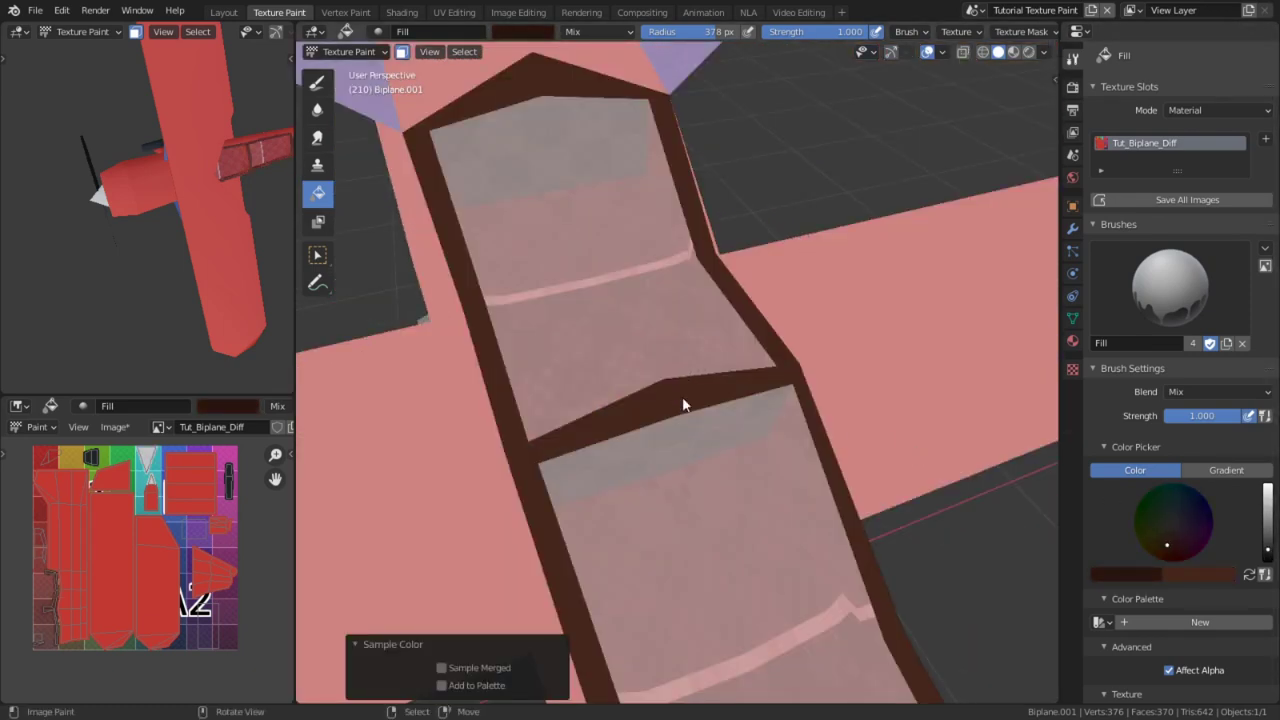
click(683, 398)
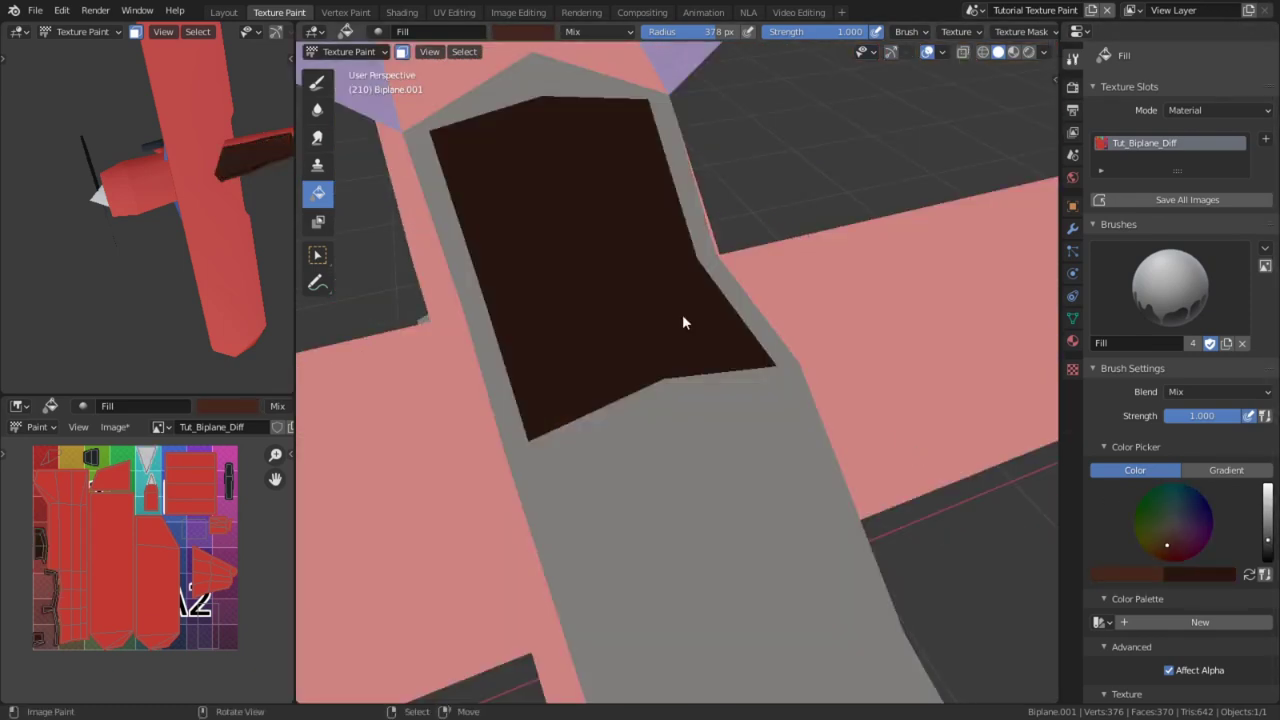
click(682, 315)
middle_drag(670, 308, 670, 314)
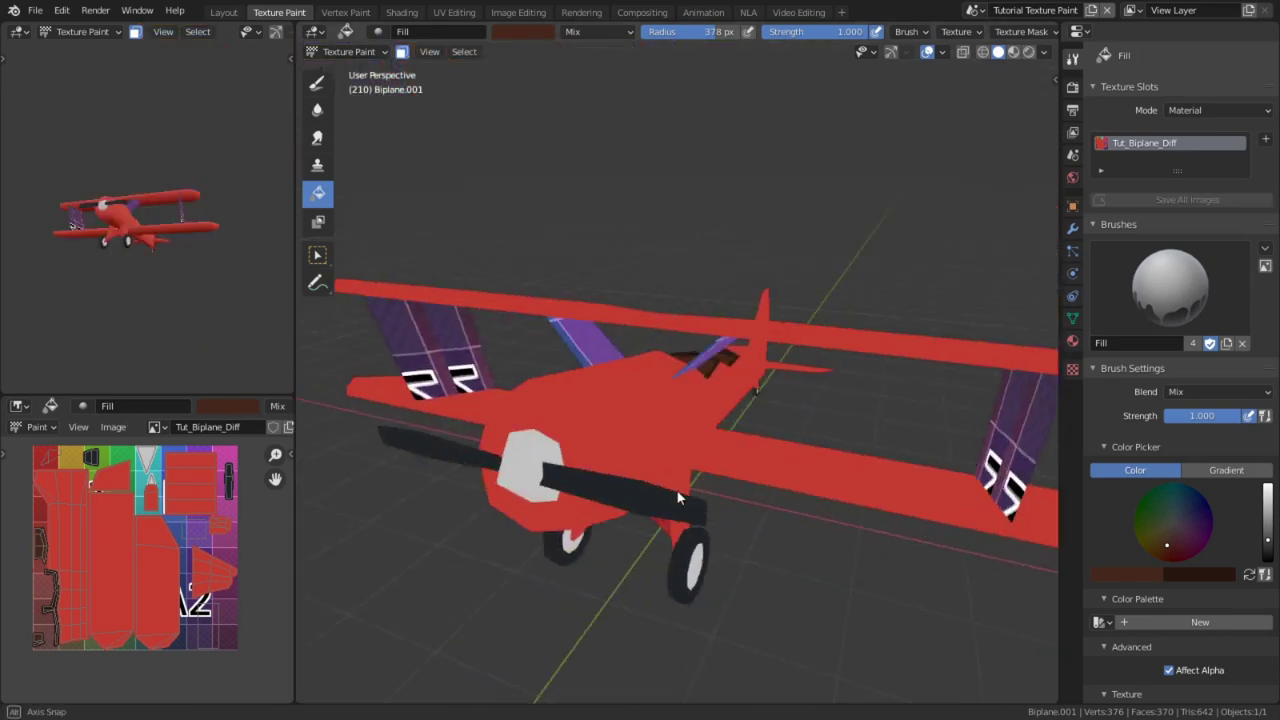
Inspect the base-filled biplane around its wheels and browse aircraft tire reference photos in the web browser.
middle_drag(680, 495, 553, 553)
alt+middle_click(585, 522)
scroll(623, 464, up, 10)
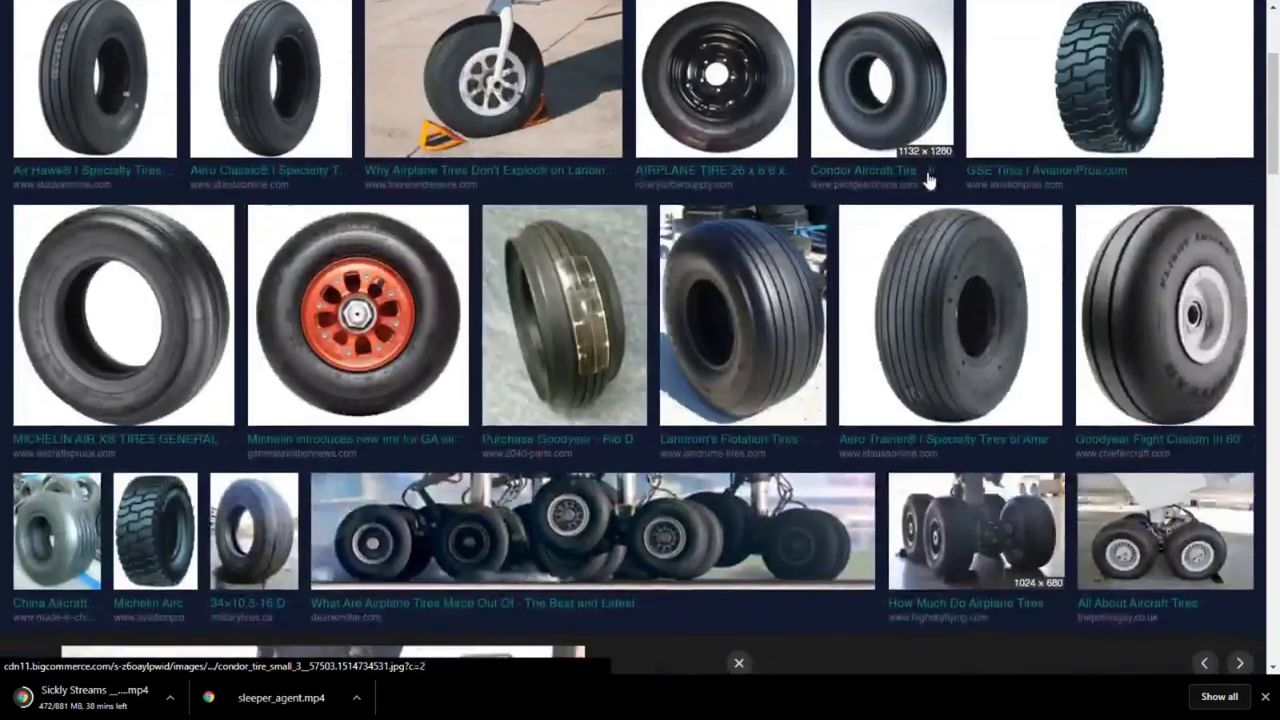
click(985, 530)
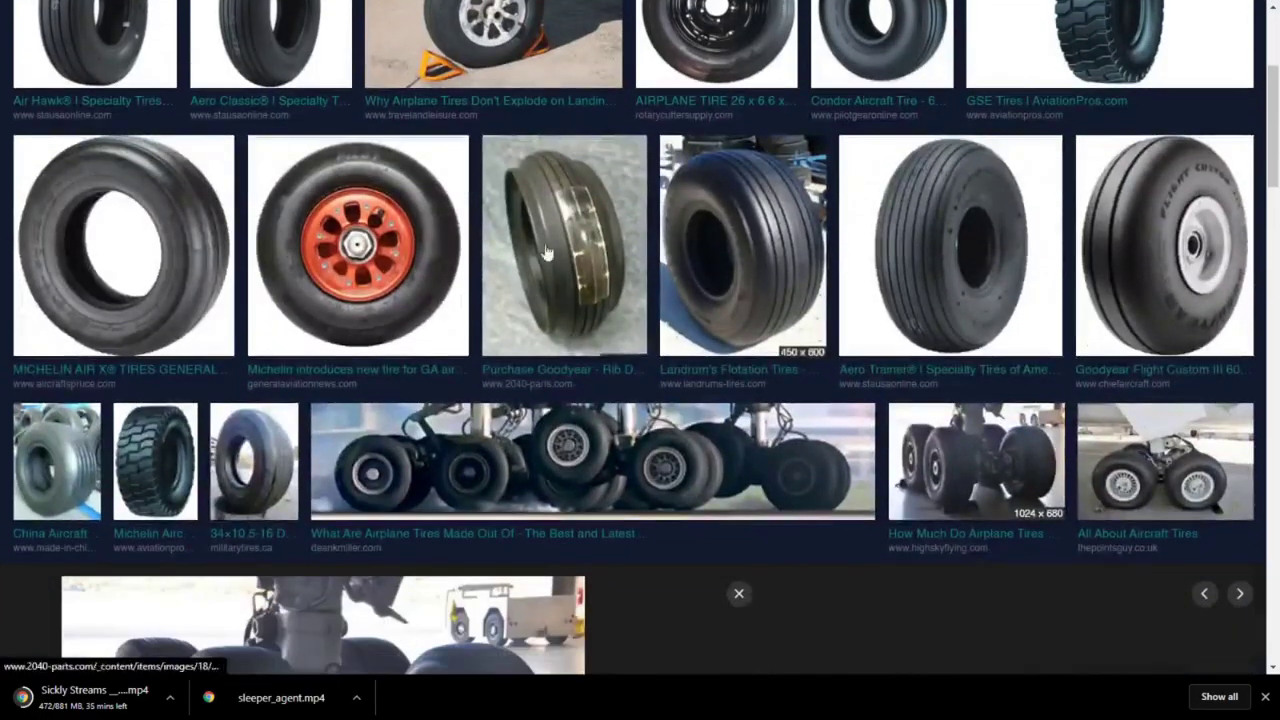
scroll(420, 297, down, 2)
scroll(471, 314, down, 3)
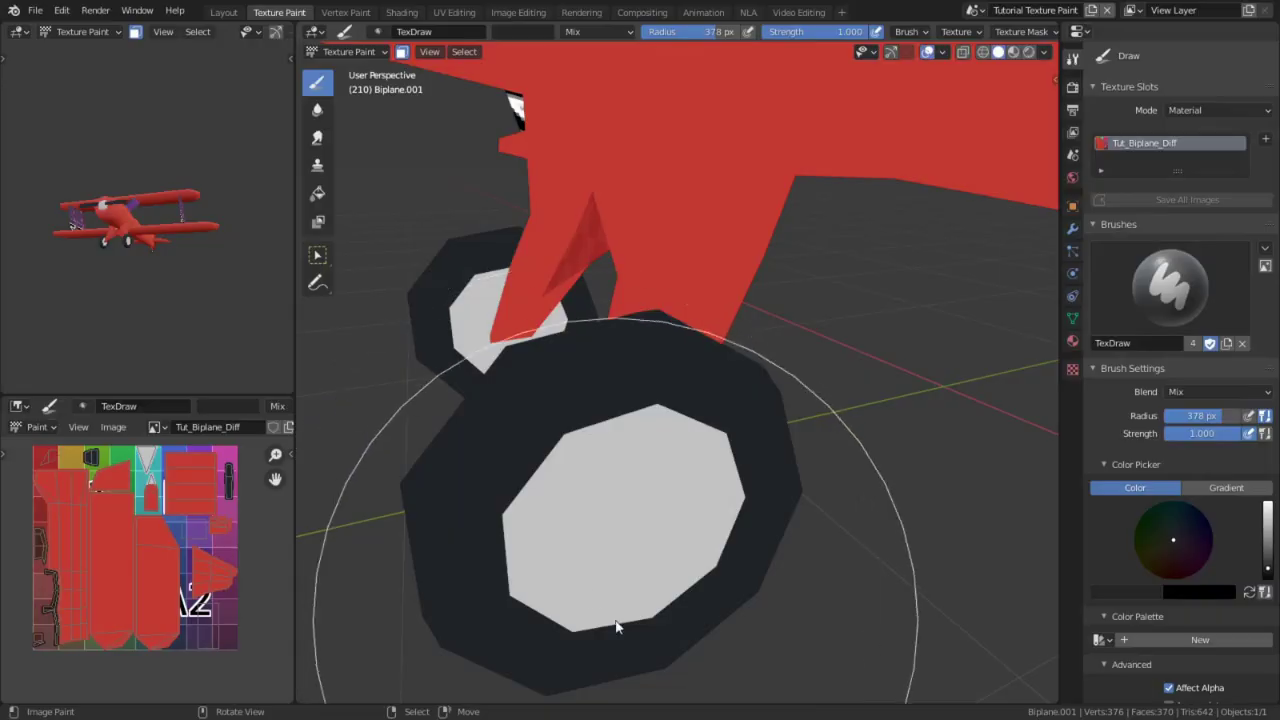
Sample the tire's dark color and paint tread grooves around the tire with Multiply at 167 px radius and 0.109 strength.
key(s)
drag(626, 364, 615, 362)
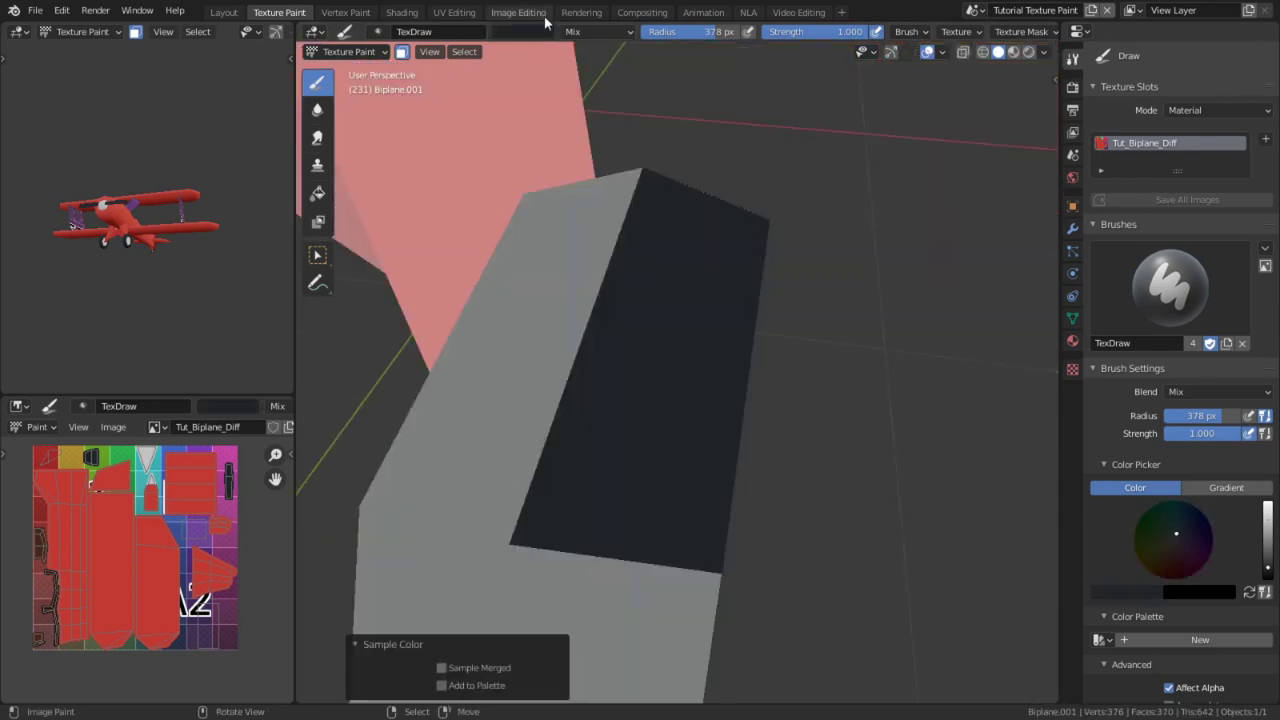
click(525, 31)
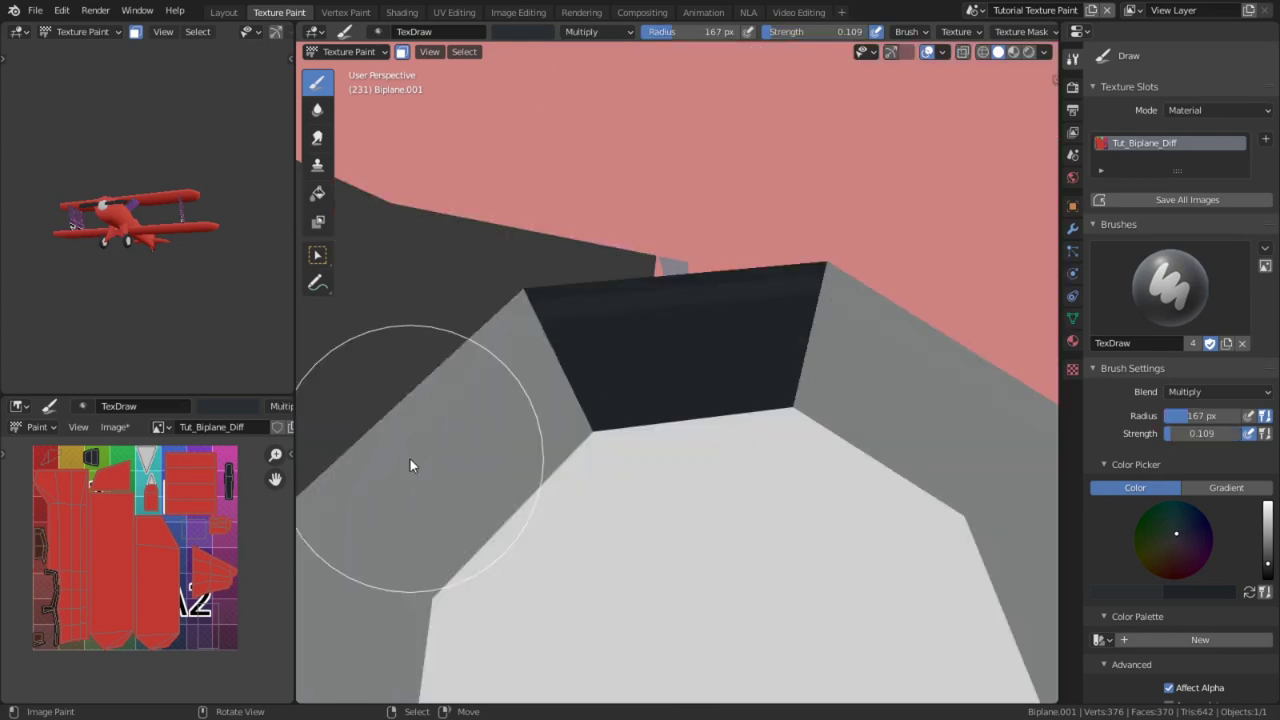
drag(420, 456, 1010, 380)
mouse_move(828, 405)
mouse_down()
mouse_move(425, 417)
mouse_move(404, 455)
mouse_move(528, 446)
mouse_up()
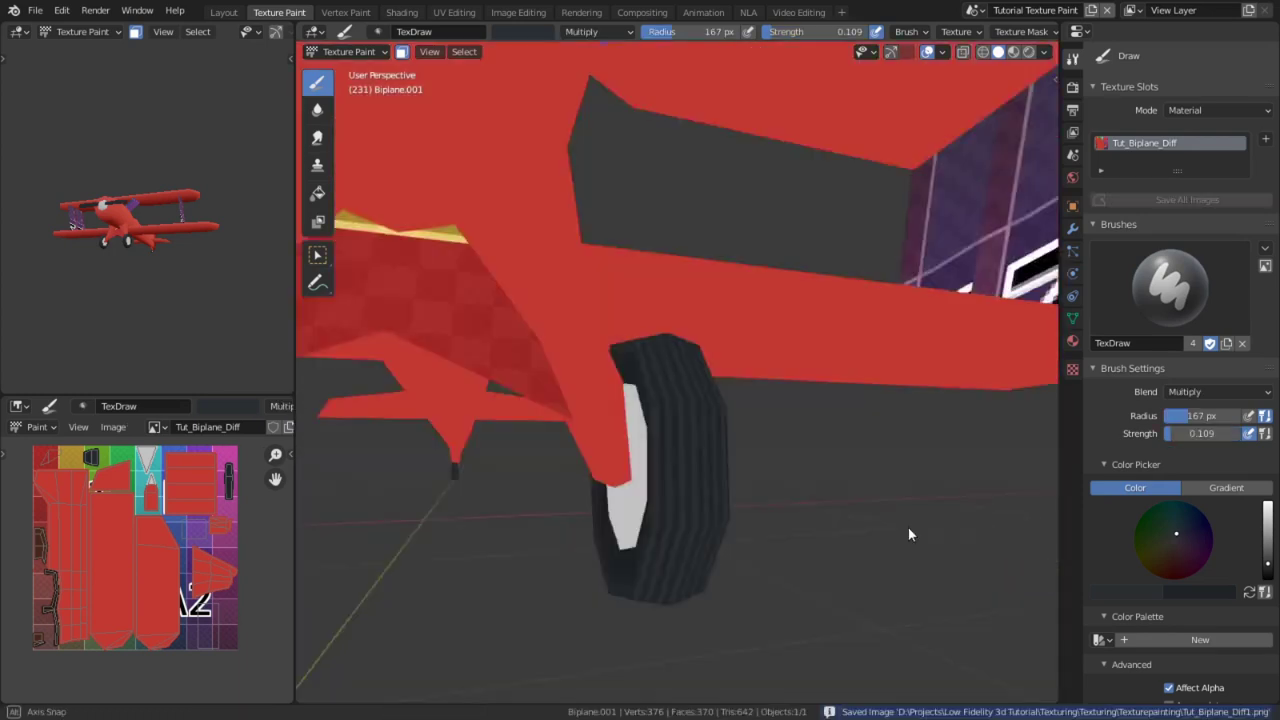
Paint dark wedge-shaped openings between the wheel hub's spokes and deepen their inner ends using Multiply at 34 px and 0.218 strength.
middle_drag(908, 527, 711, 477)
scroll(721, 538, up, 2)
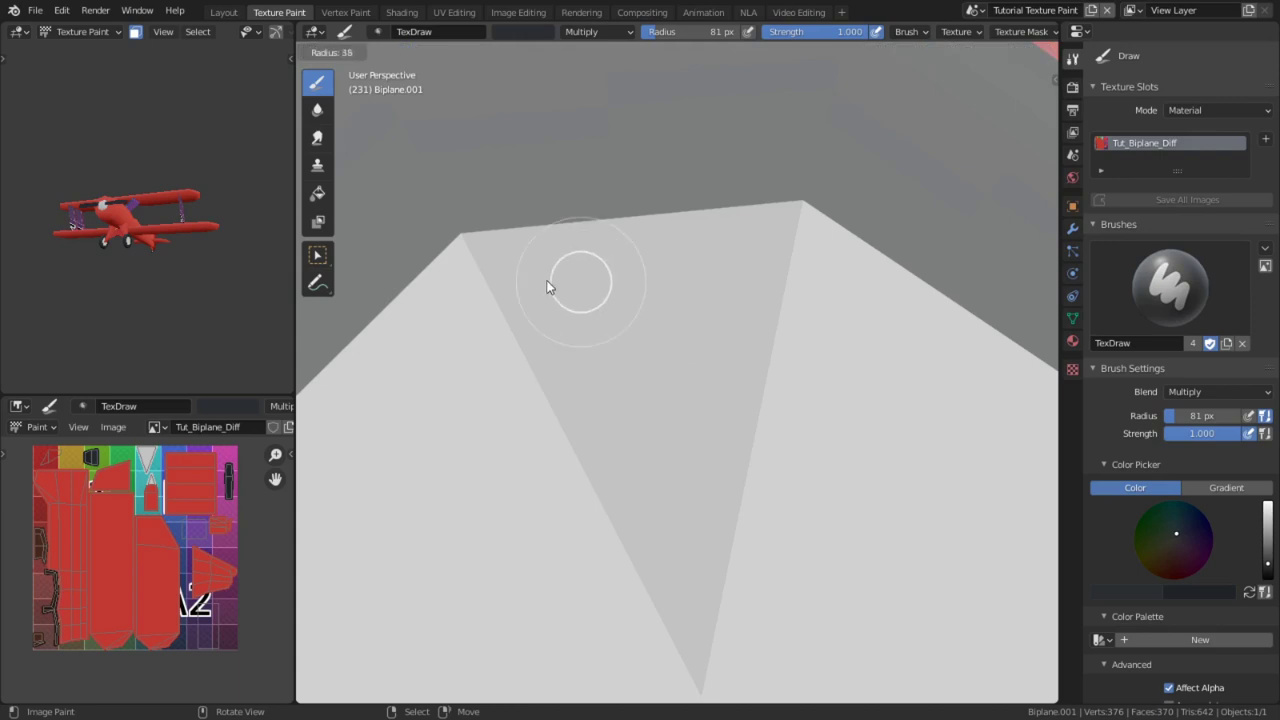
drag(549, 280, 735, 268)
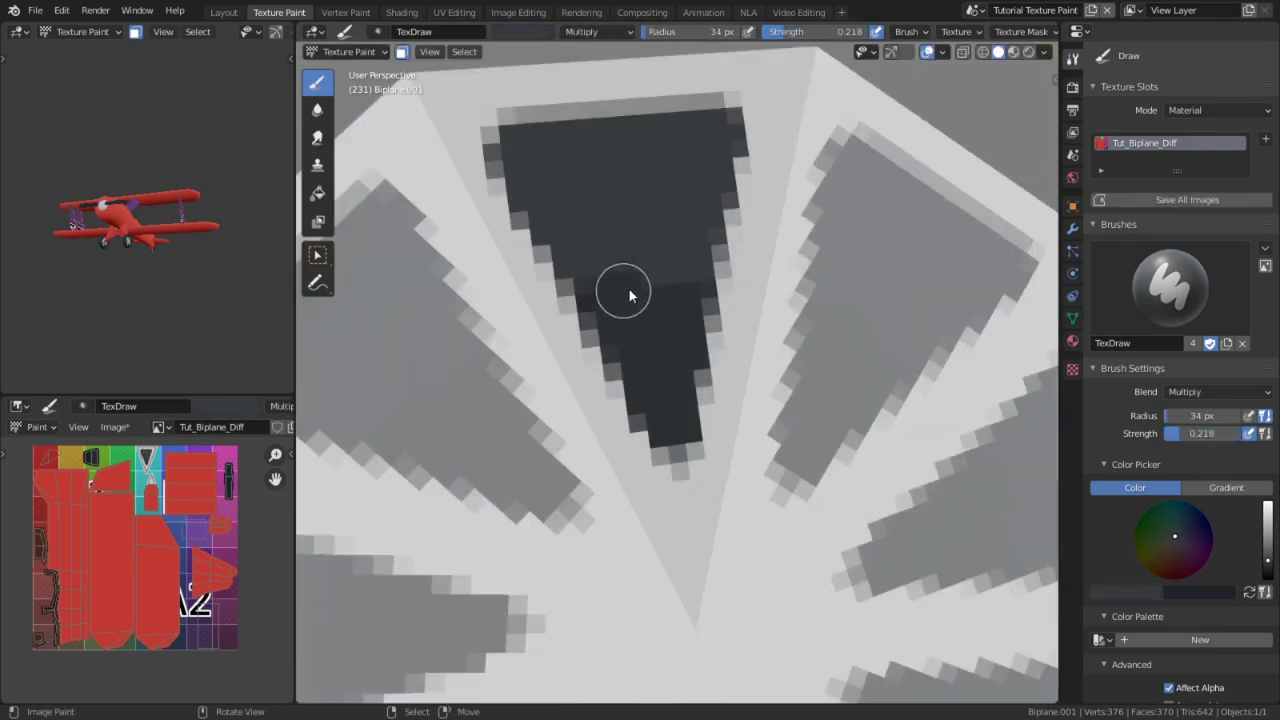
drag(628, 287, 704, 283)
mouse_move(595, 277)
mouse_down()
mouse_move(579, 277)
mouse_move(676, 277)
mouse_up()
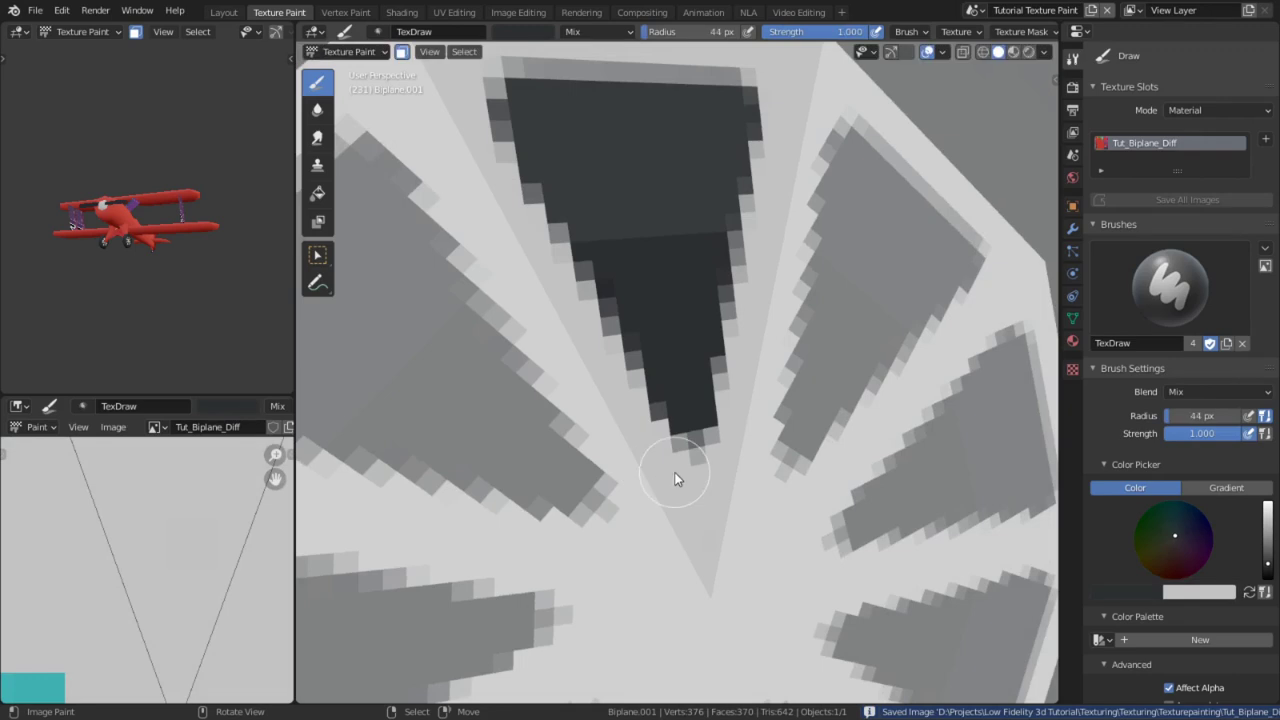
Paint a dark band across the hub faces near the wheel's center using Mix at 44 px radius and full strength.
scroll(665, 420, down, 2)
scroll(686, 406, up, 4)
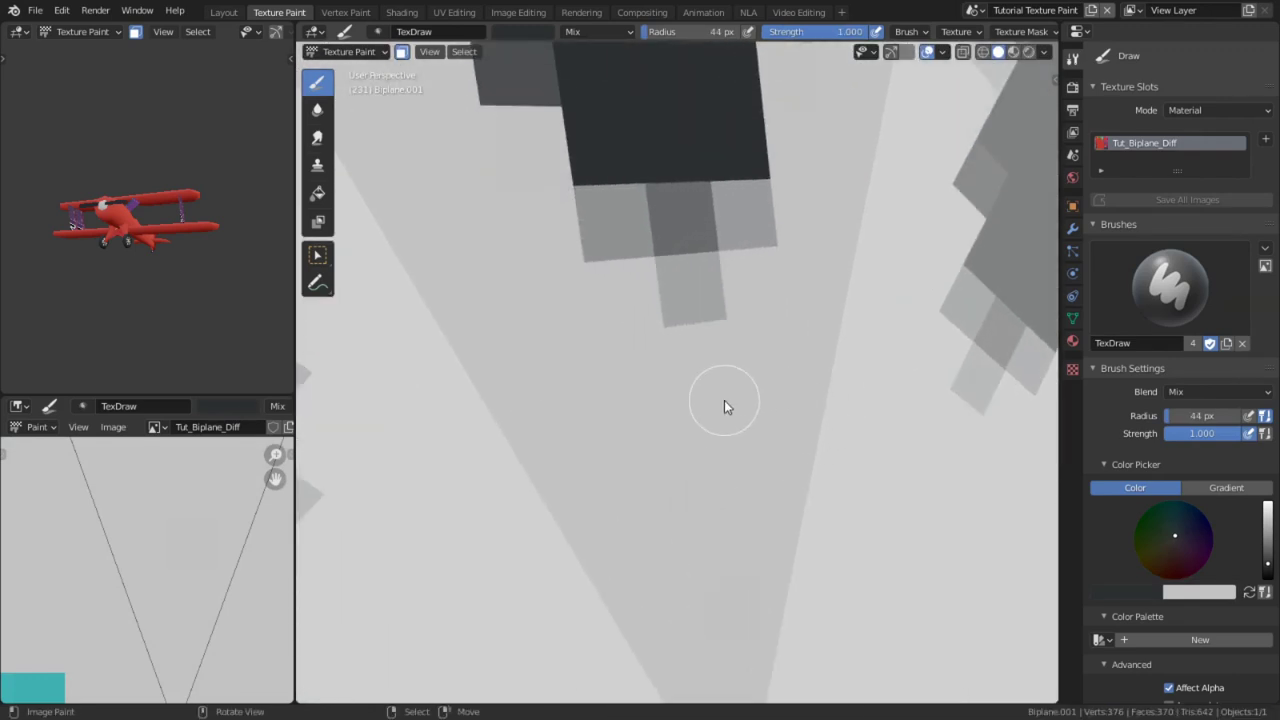
middle_drag(623, 449, 566, 442)
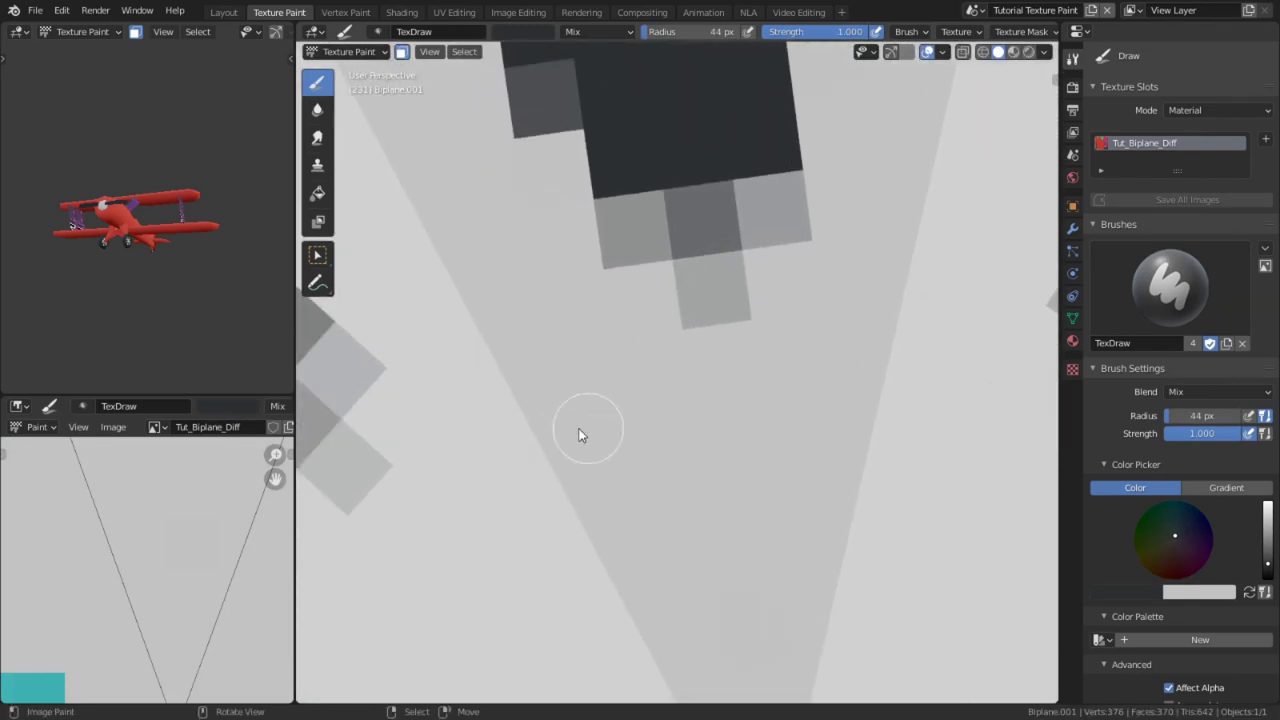
drag(576, 435, 881, 410)
drag(598, 434, 518, 449)
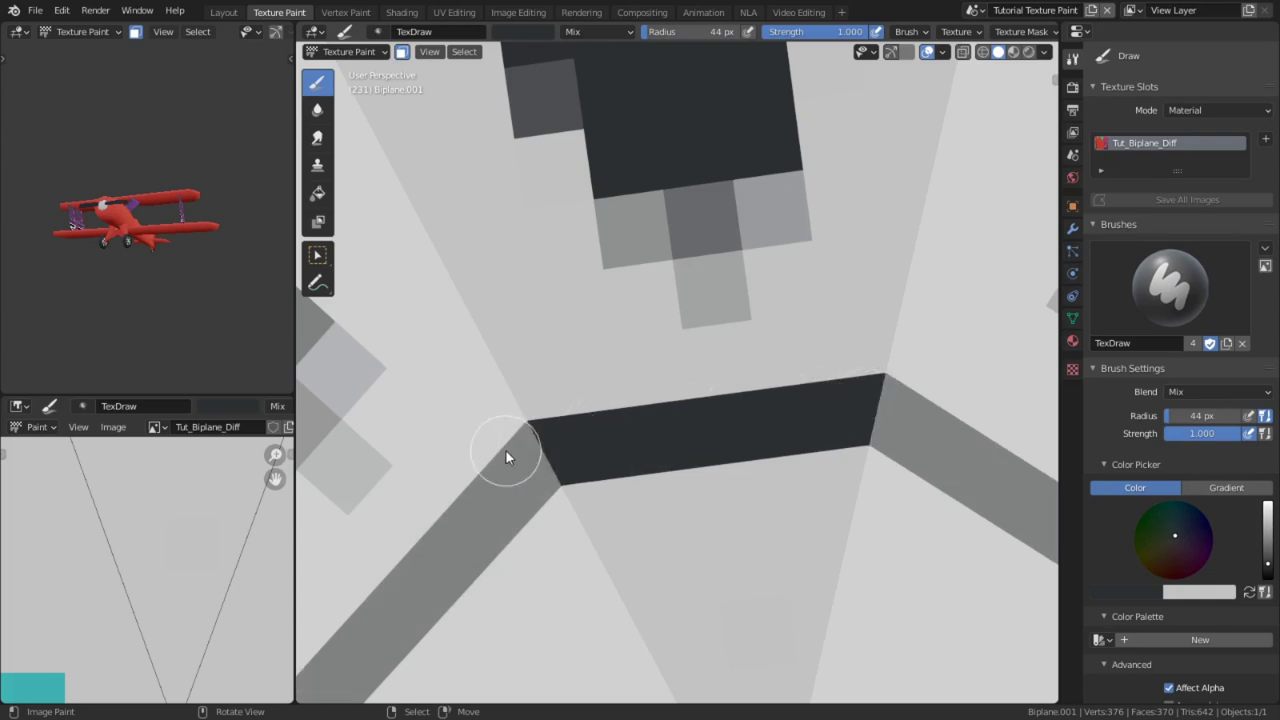
Set up a separate Stucco Brush for the propeller and set its texture type to Stucci.
scroll(866, 391, down, 6)
scroll(625, 485, down, 5)
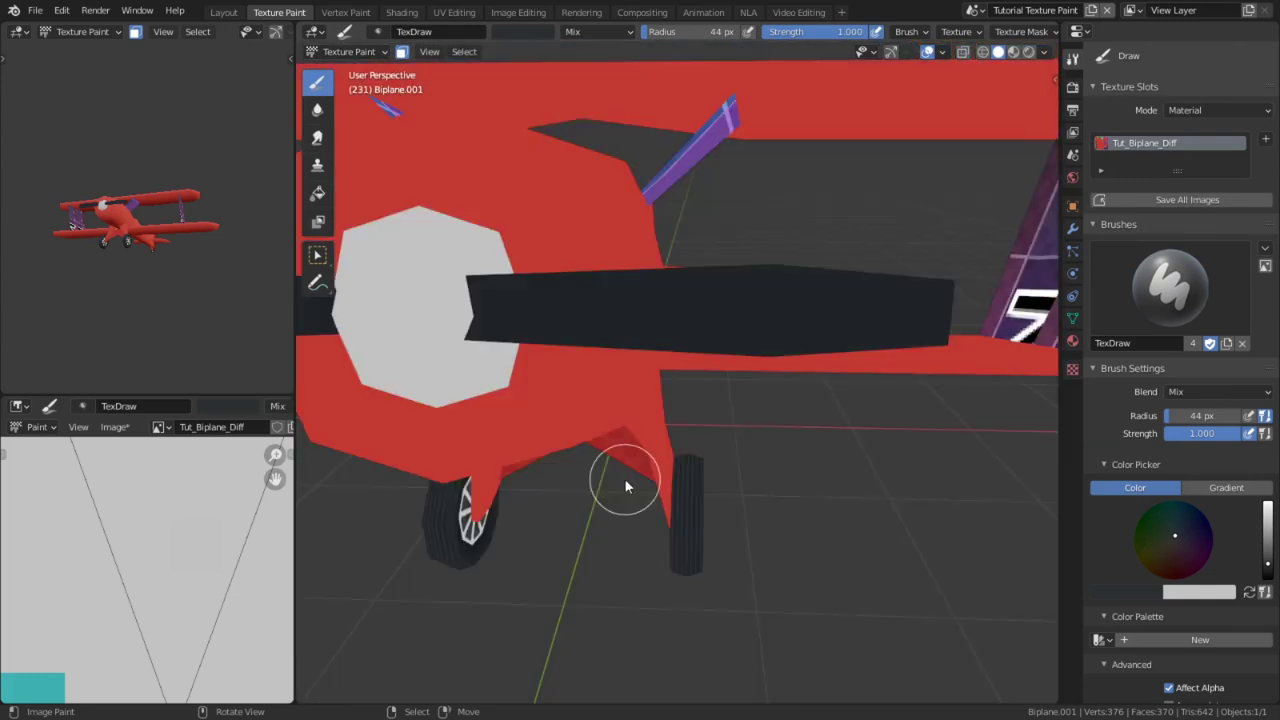
right_click(529, 307)
drag(805, 309, 930, 312)
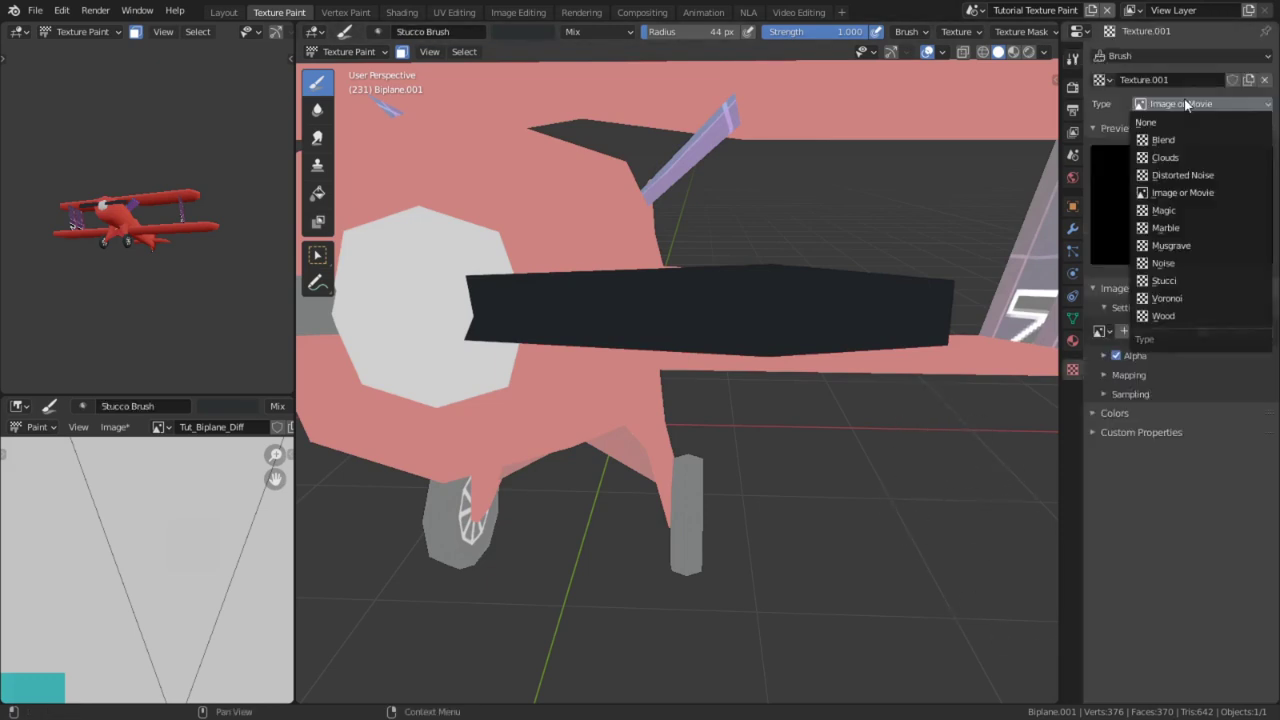
click(1150, 281)
Paint mottled highlights along the propeller blade with the Stucco Brush using Screen blending, 75 px radius and 0.206 strength.
key(f)
click(656, 403)
click(571, 32)
click(600, 175)
mouse_move(480, 330)
mouse_down()
mouse_move(705, 352)
mouse_move(940, 348)
mouse_move(683, 304)
mouse_move(857, 321)
mouse_up()
Switch the Stucco Brush to Multiply blending and darken the propeller blade with mottled shading.
click(574, 36)
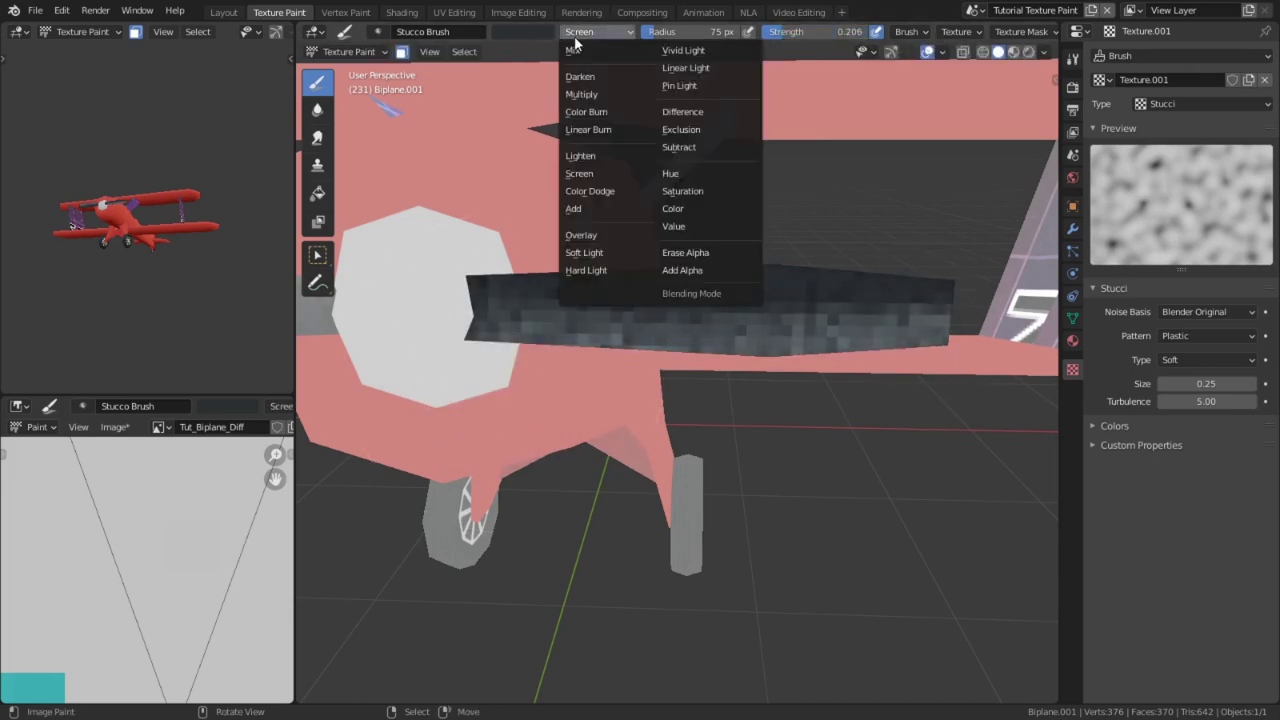
key(u)
mouse_move(927, 300)
mouse_down()
mouse_move(682, 298)
mouse_move(389, 346)
mouse_up()
scroll(422, 492, down, 4)
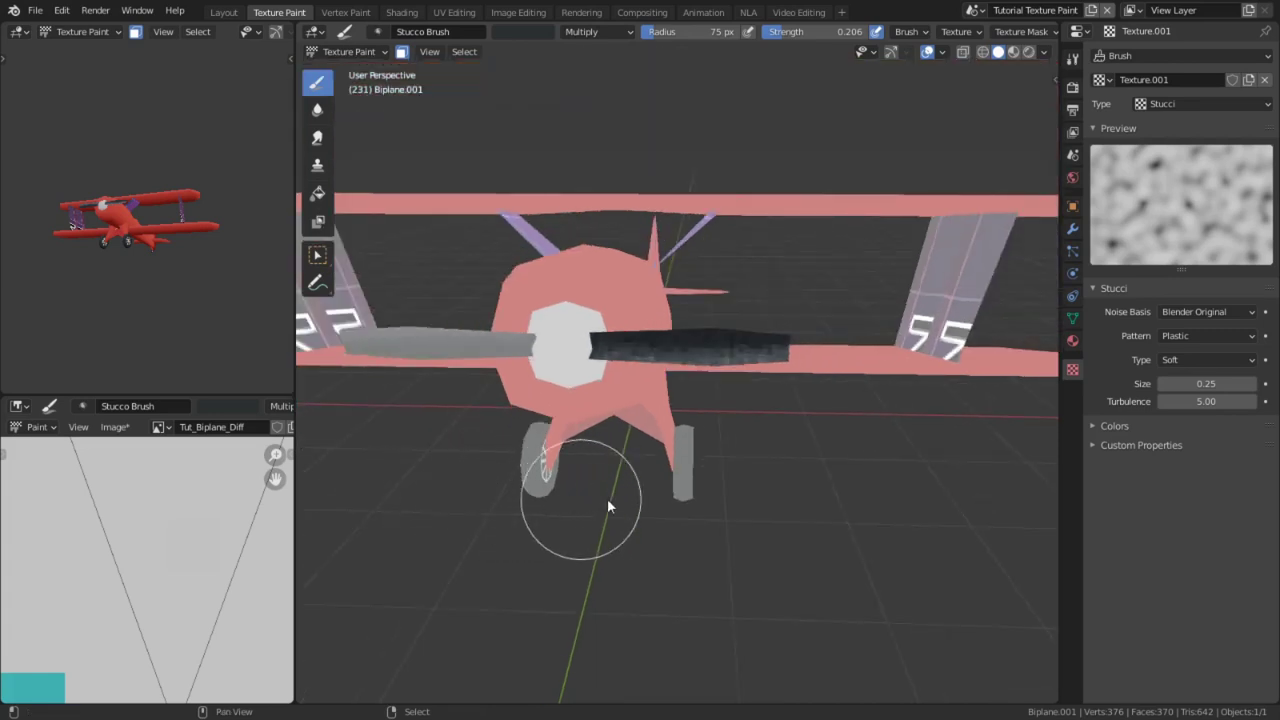
shift+middle_drag(584, 467, 566, 463)
scroll(588, 460, up, 4)
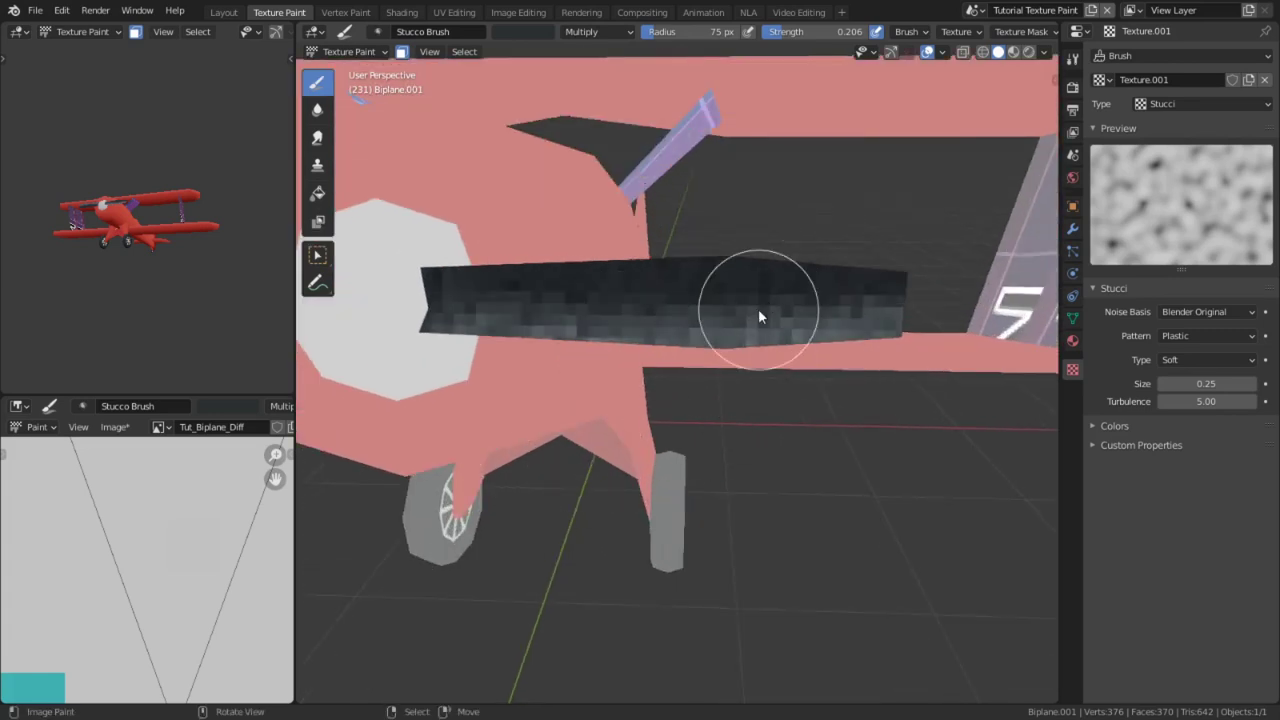
Paint the propeller blade's tip yellow with the TexDraw brush using Mix at 75 px radius and full strength.
click(528, 31)
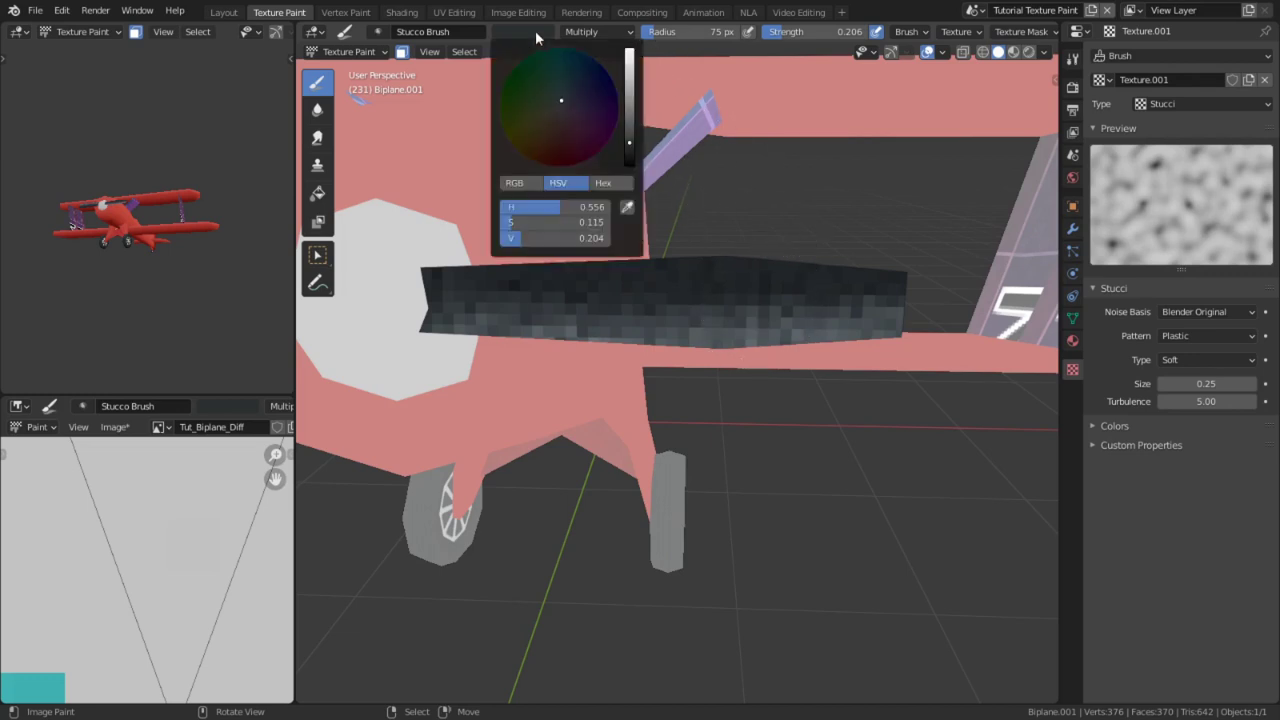
drag(628, 134, 629, 120)
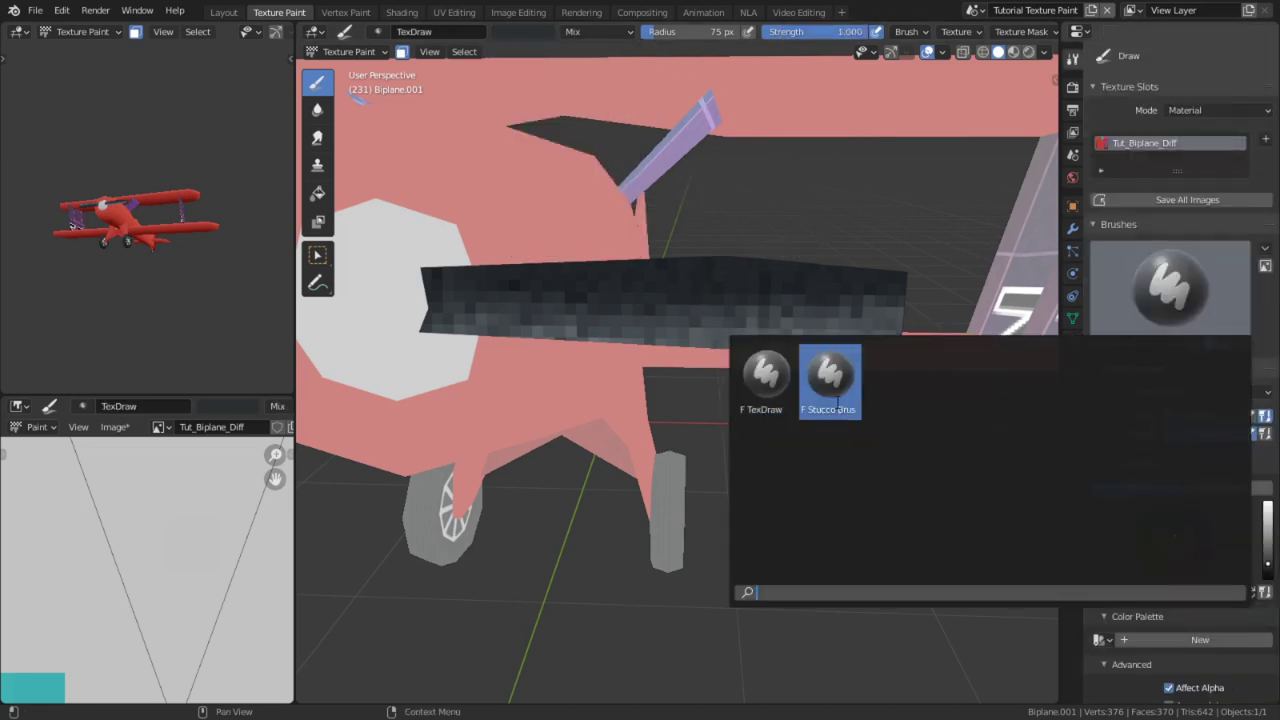
click(829, 383)
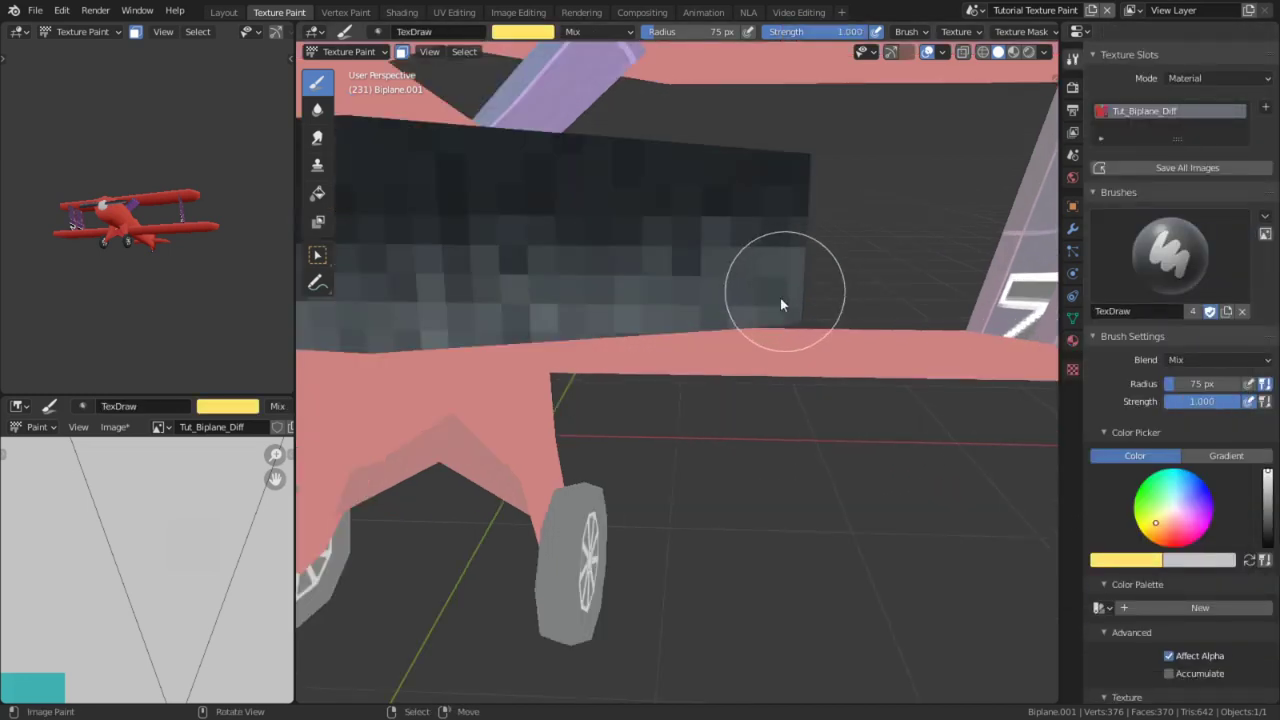
mouse_move(725, 305)
mouse_down()
mouse_move(758, 326)
mouse_move(758, 112)
mouse_up()
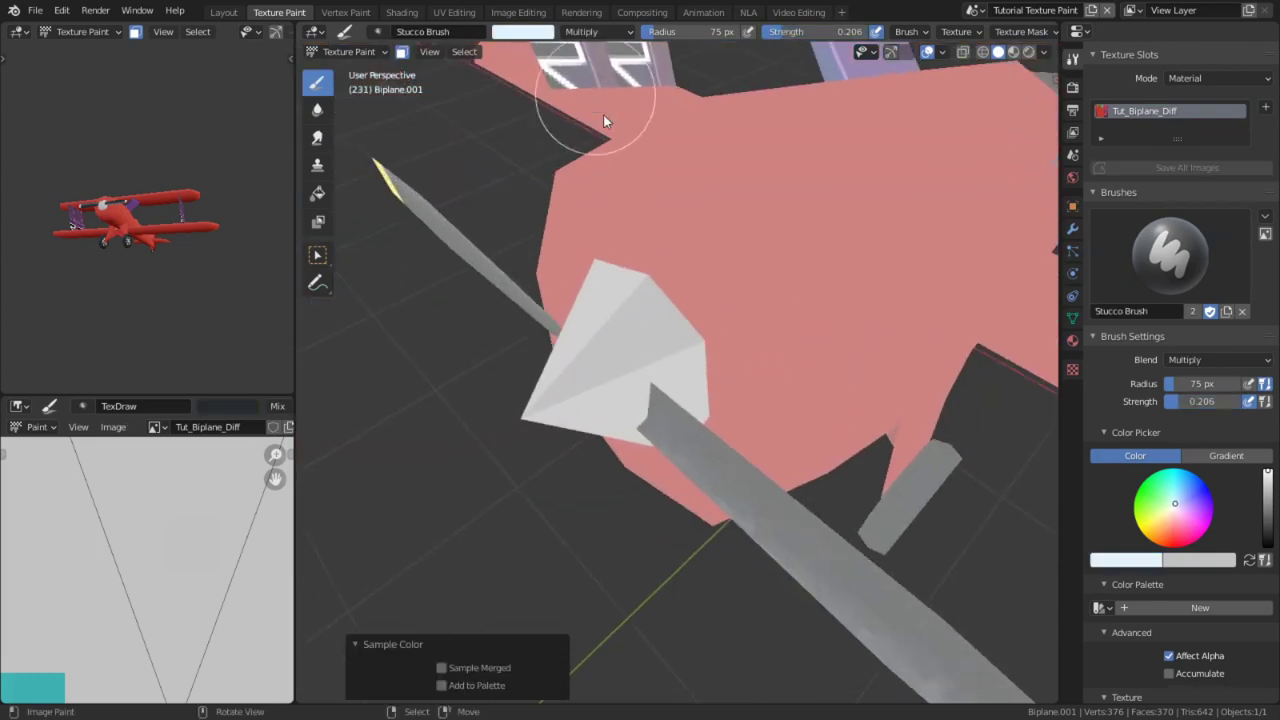
Shade the nose cone with mottled grey using the Stucco Brush in Multiply at 269 px radius and 0.218 strength.
key(f)
click(703, 307)
mouse_move(655, 297)
mouse_down()
mouse_move(686, 334)
mouse_move(623, 357)
mouse_move(674, 274)
mouse_up()
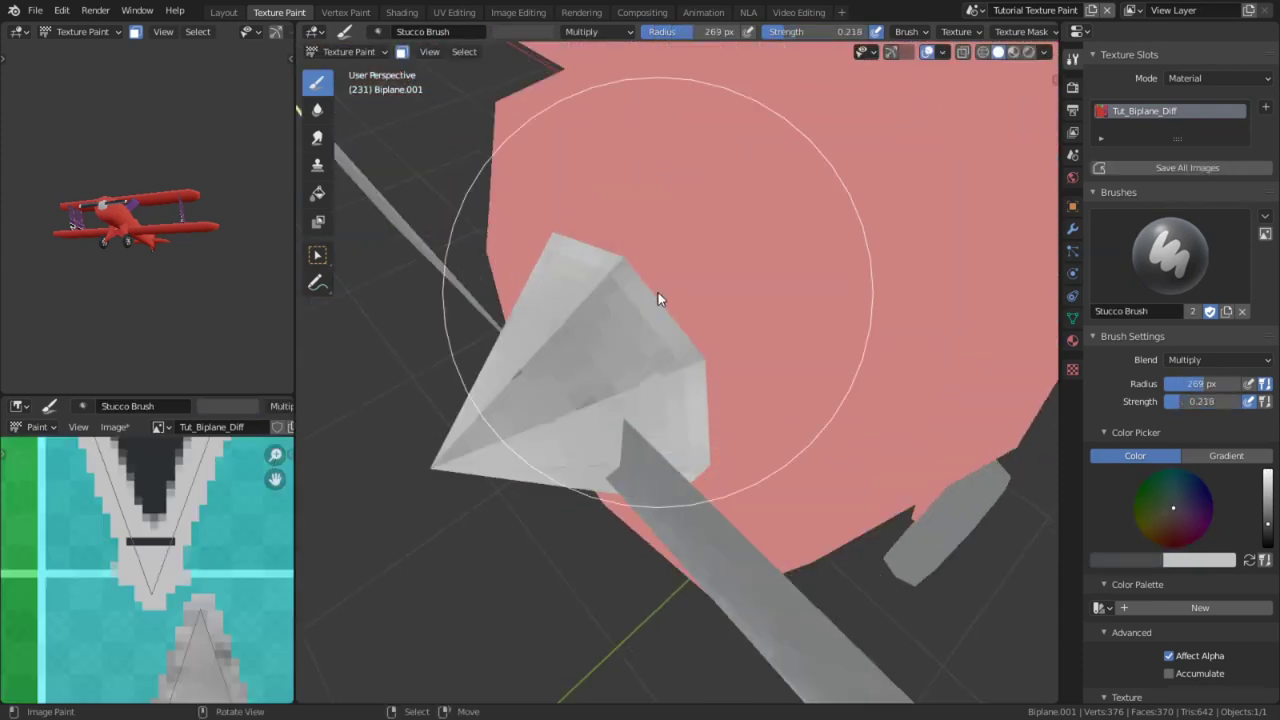
drag(658, 292, 660, 320)
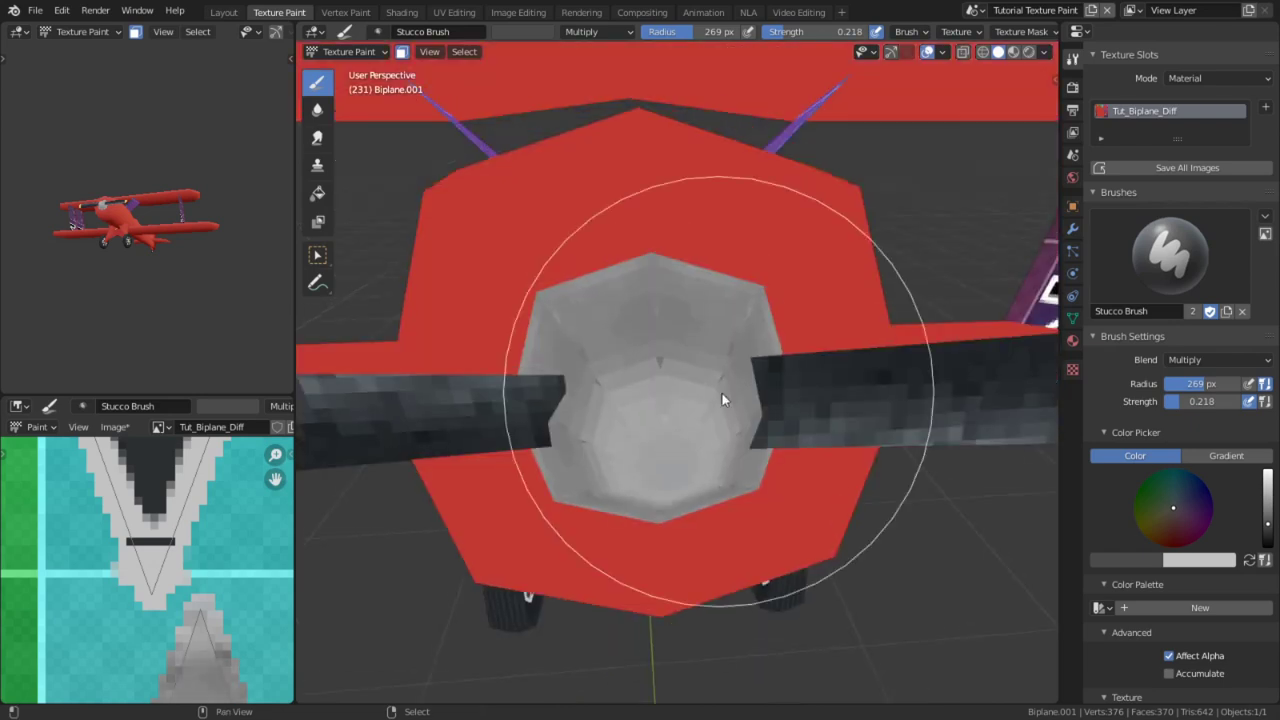
mouse_move(722, 393)
mouse_down()
mouse_move(734, 341)
mouse_move(705, 422)
mouse_up()
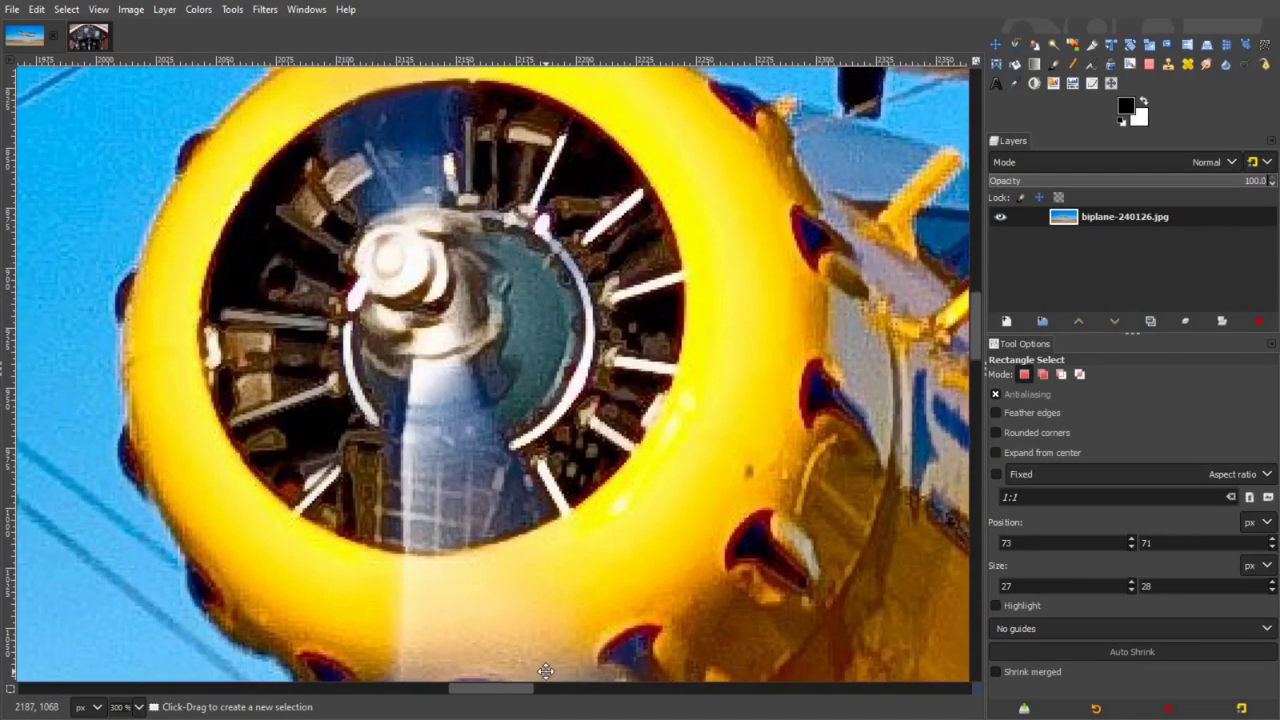
Check the biplane engine photo in GIMP and paint the ring around the nose cone dark grey-brown in Blender.
middle_drag(546, 670, 541, 701)
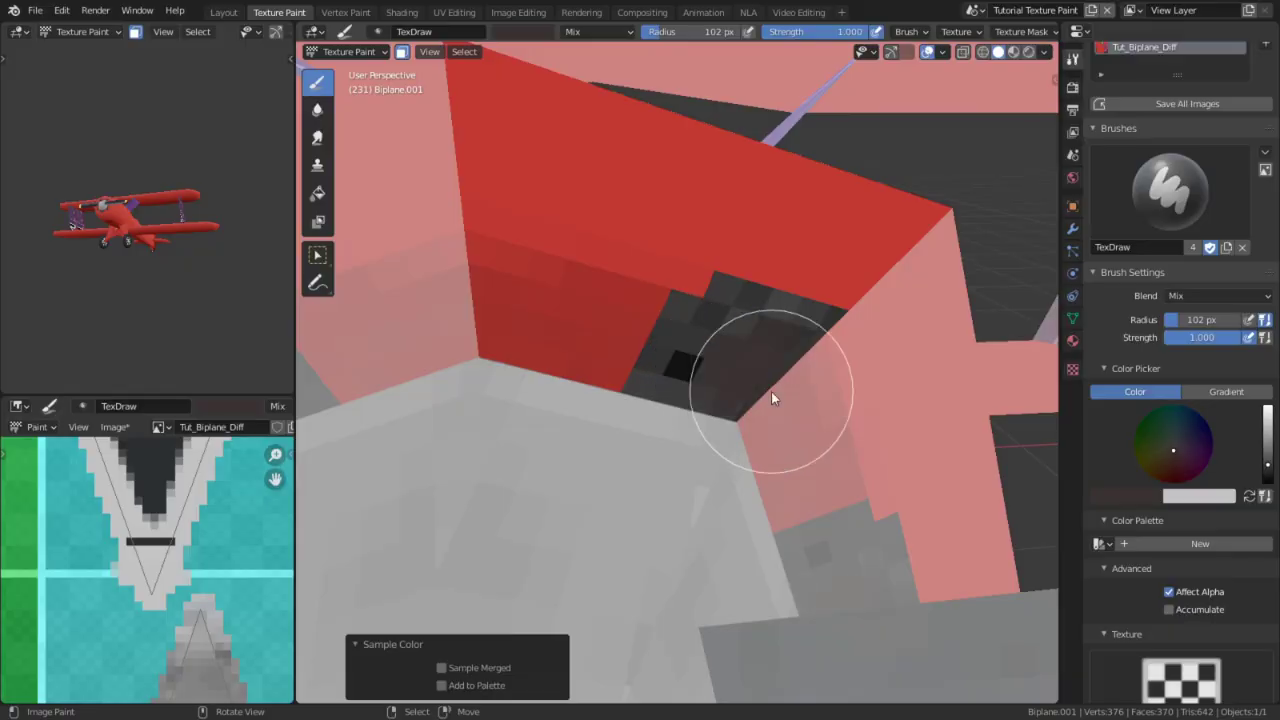
drag(771, 394, 481, 296)
Darken the engine opening's edge with 24 px Multiply strokes at 0.224 strength and paint cream rods across the dark ring.
click(516, 30)
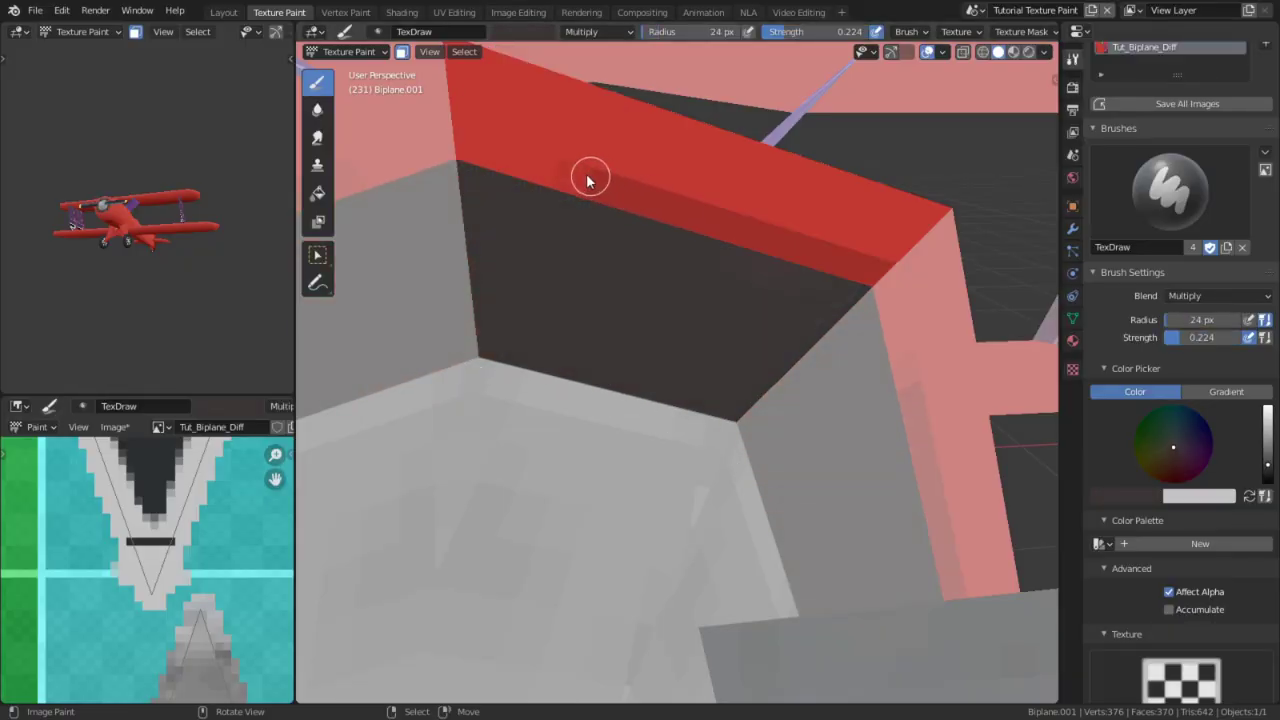
drag(589, 180, 470, 138)
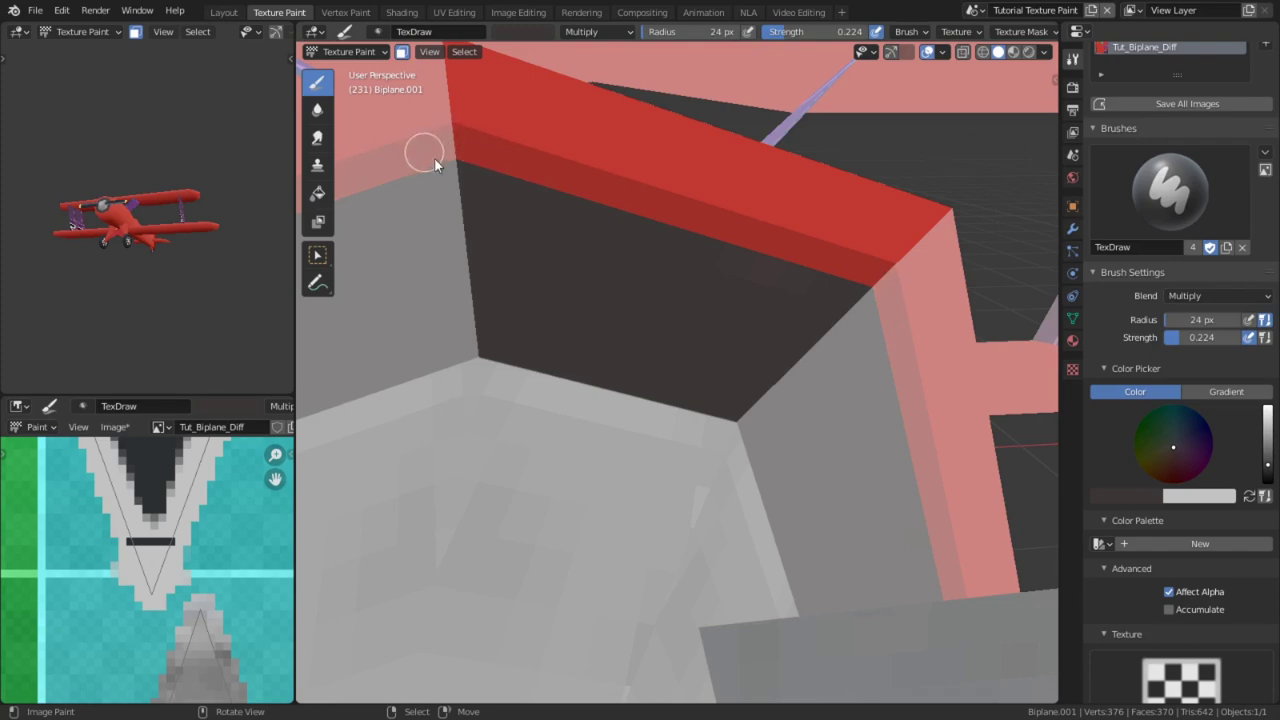
drag(708, 257, 846, 297)
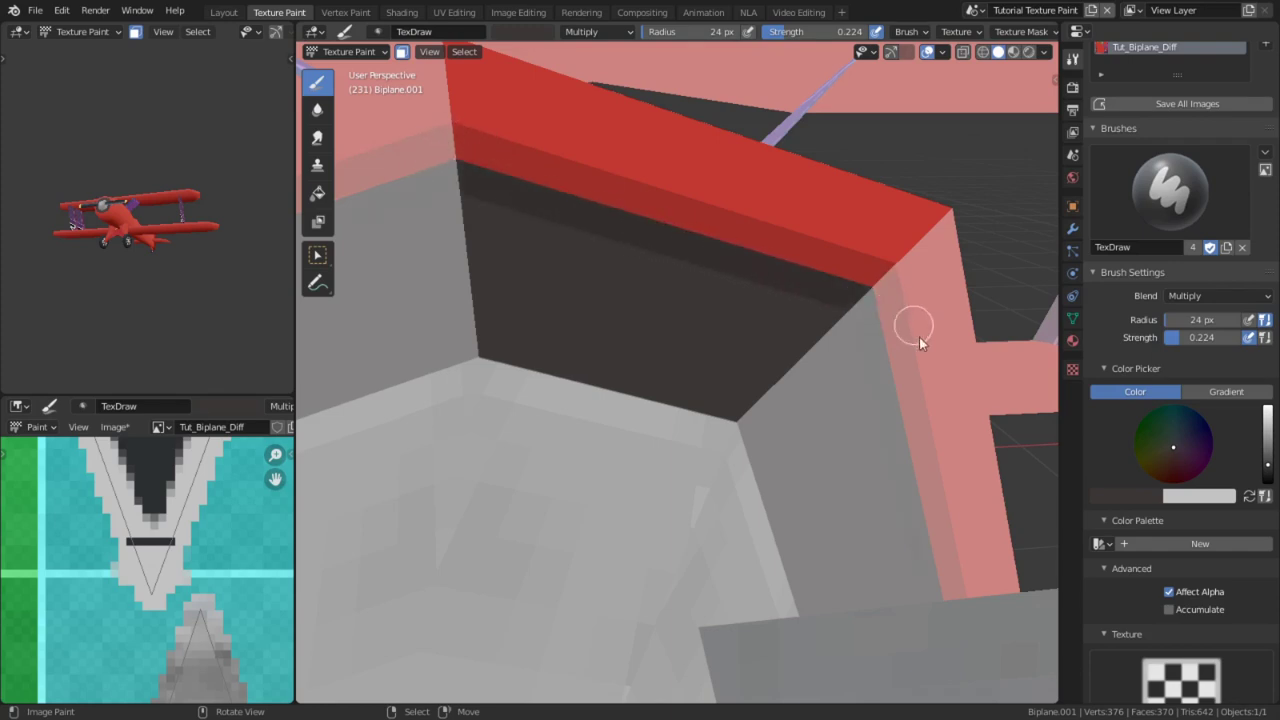
drag(760, 430, 812, 303)
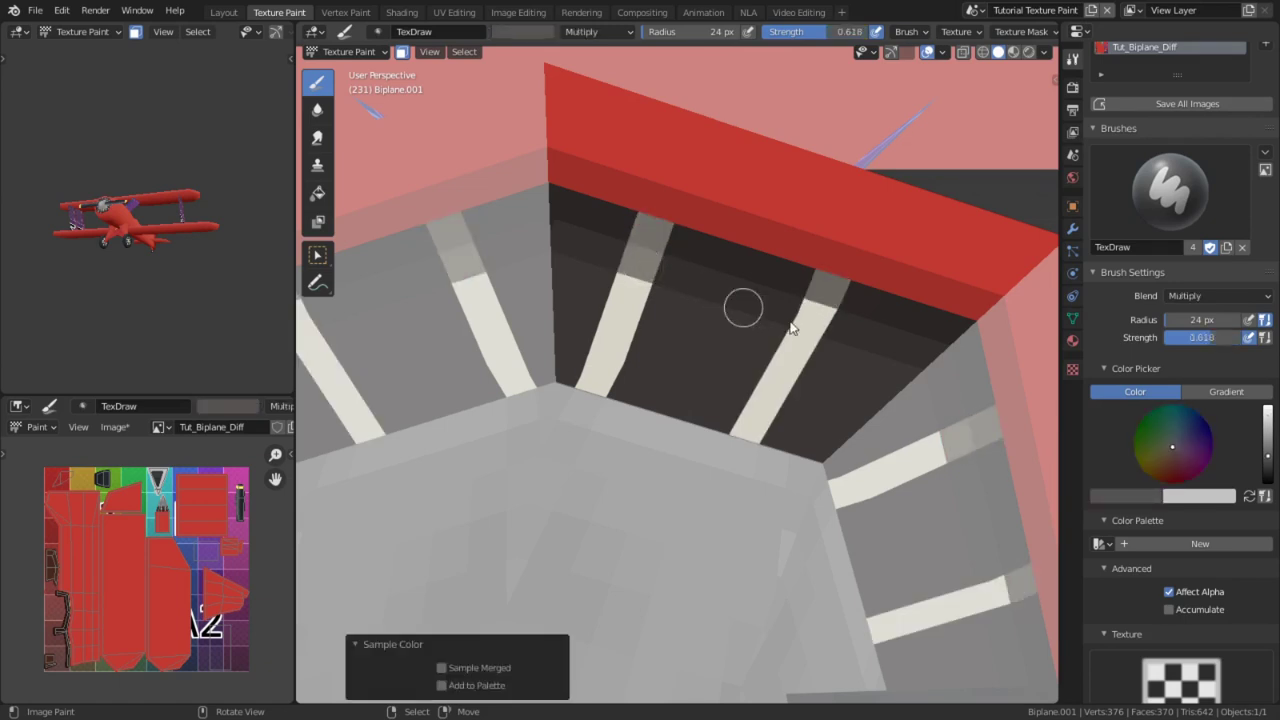
Shade the engine rods' outer ends with 24 px Multiply at 0.618 strength, add olive Mix strips at 0.394 between them, and save the image.
click(798, 318)
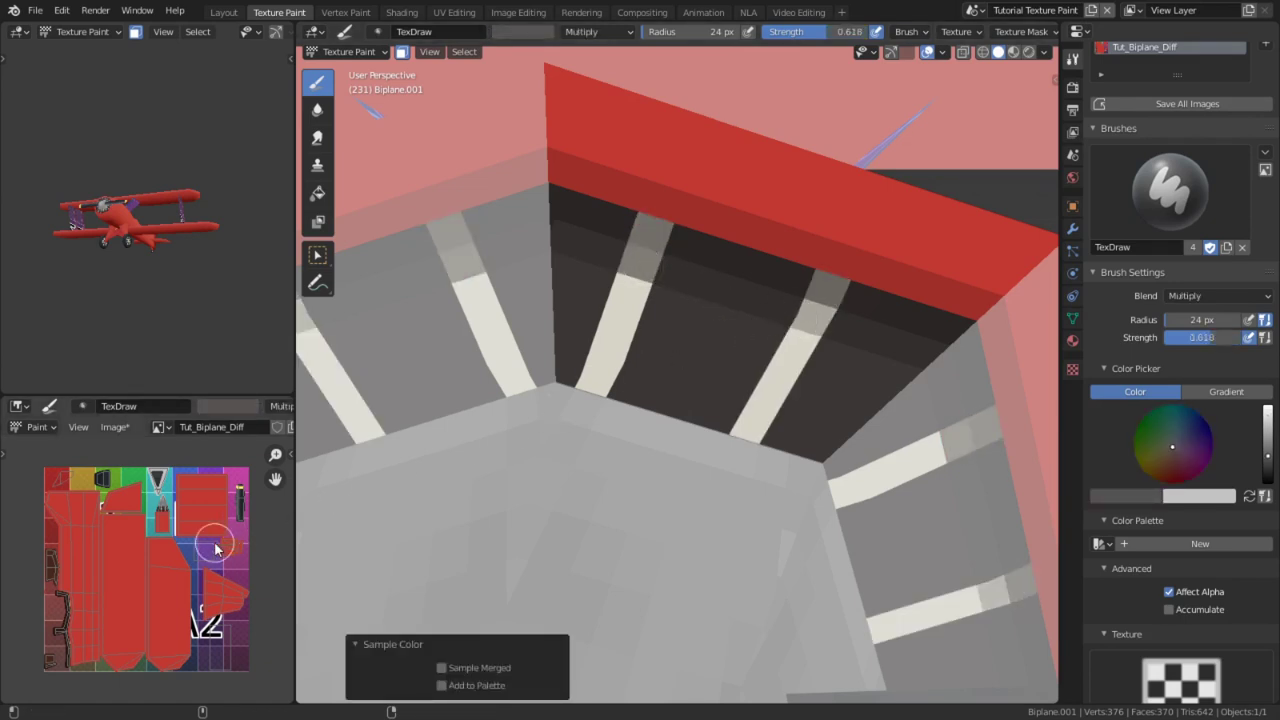
drag(457, 186, 548, 208)
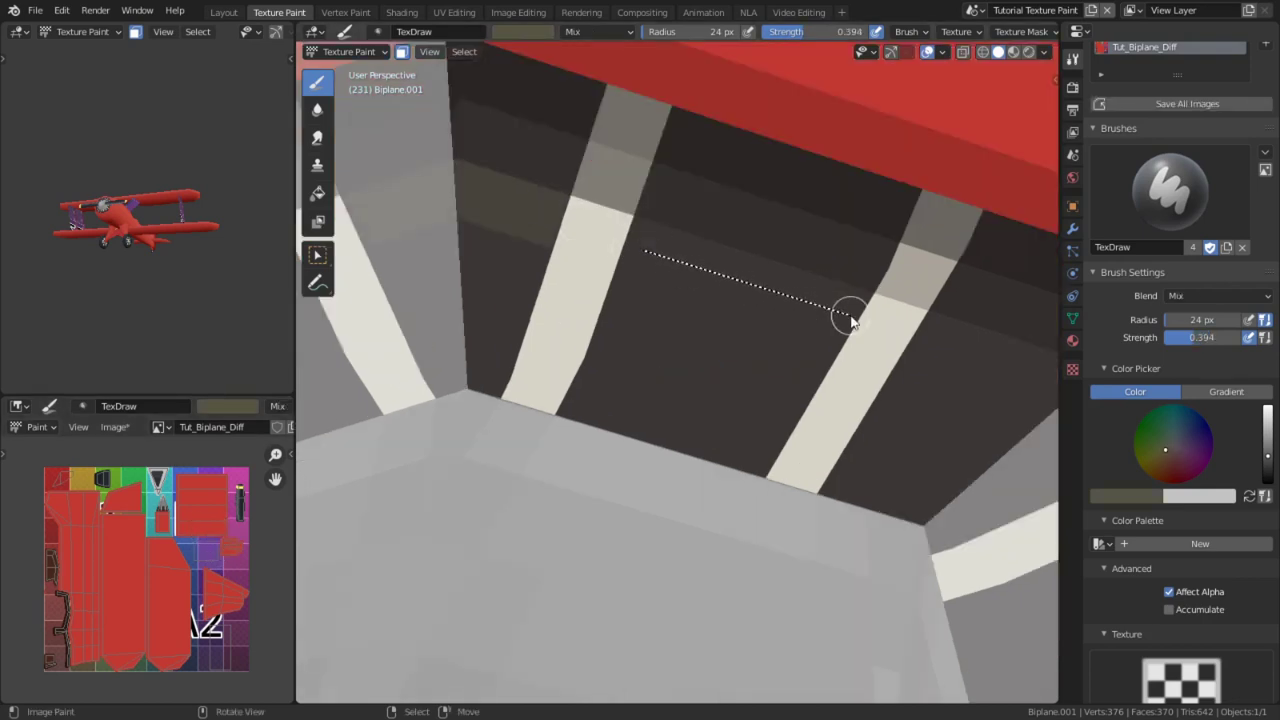
drag(850, 320, 850, 320)
drag(669, 286, 797, 329)
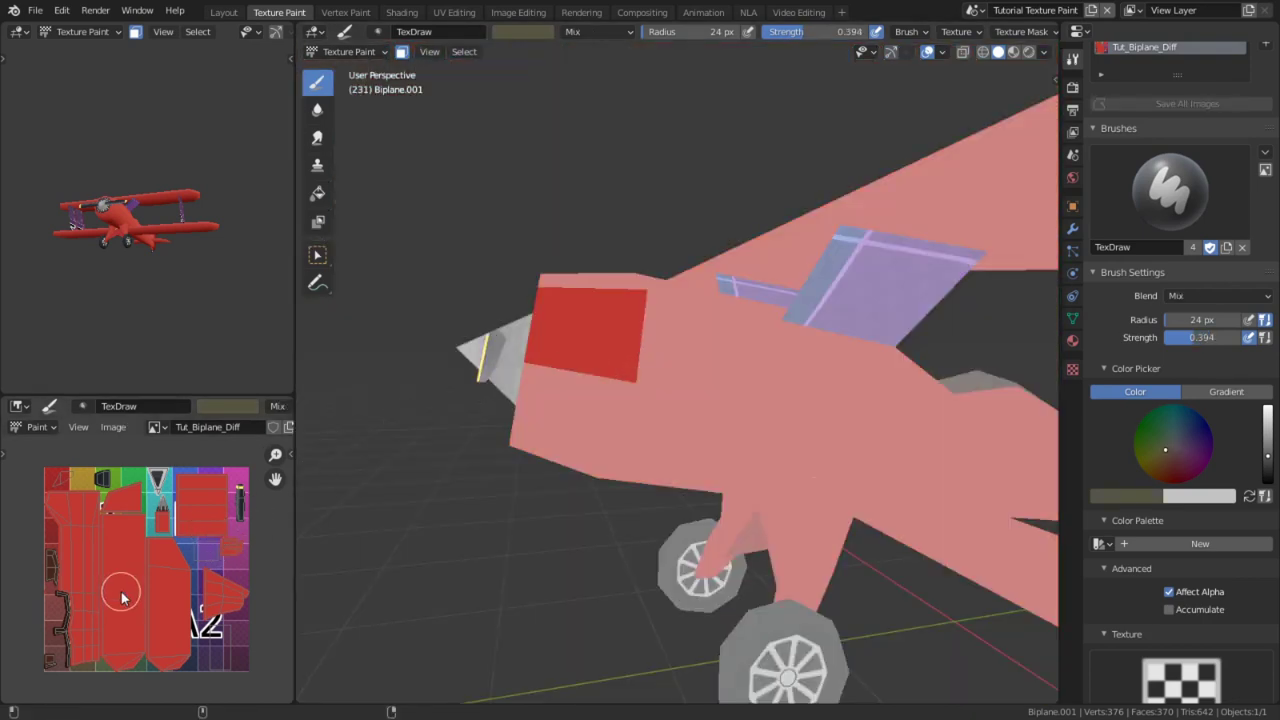
key(alt+s)
Paint a dark grey vent shape on the engine cowling's side panel with a 58 px Mix brush at full strength.
scroll(578, 456, up, 3)
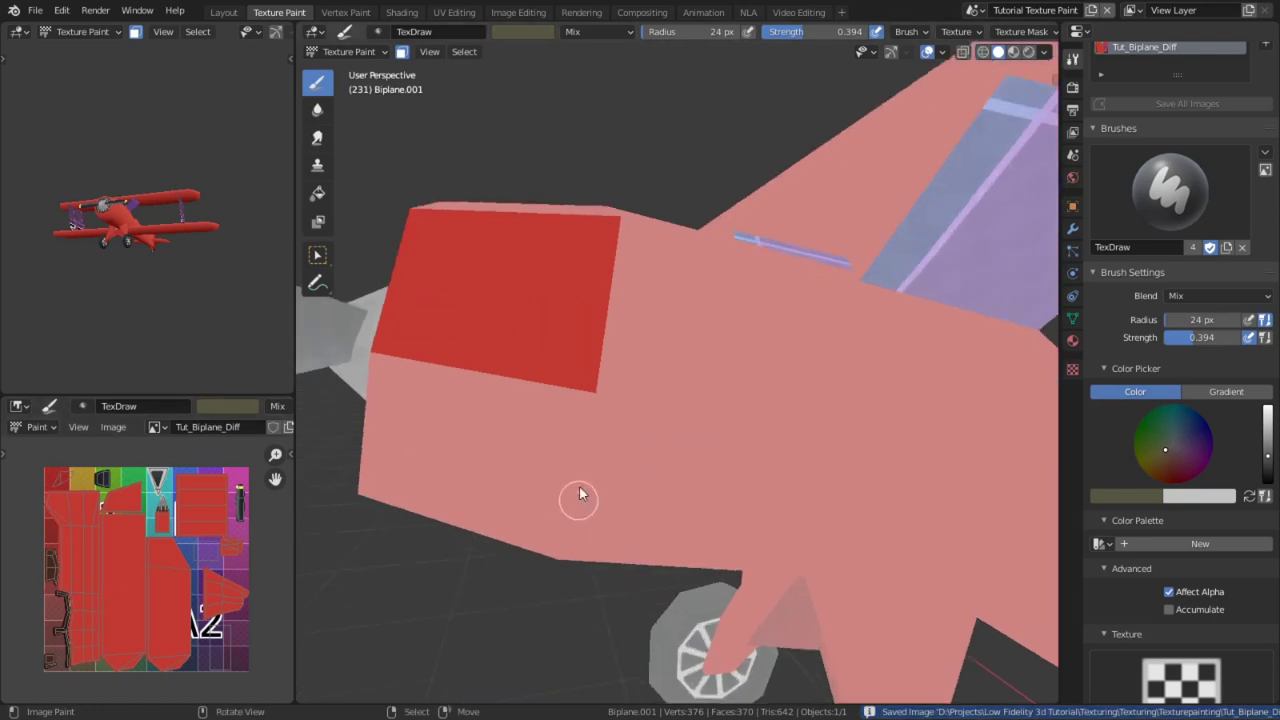
shift+middle_drag(578, 455, 649, 497)
scroll(640, 440, up, 2)
shift+middle_drag(631, 386, 646, 388)
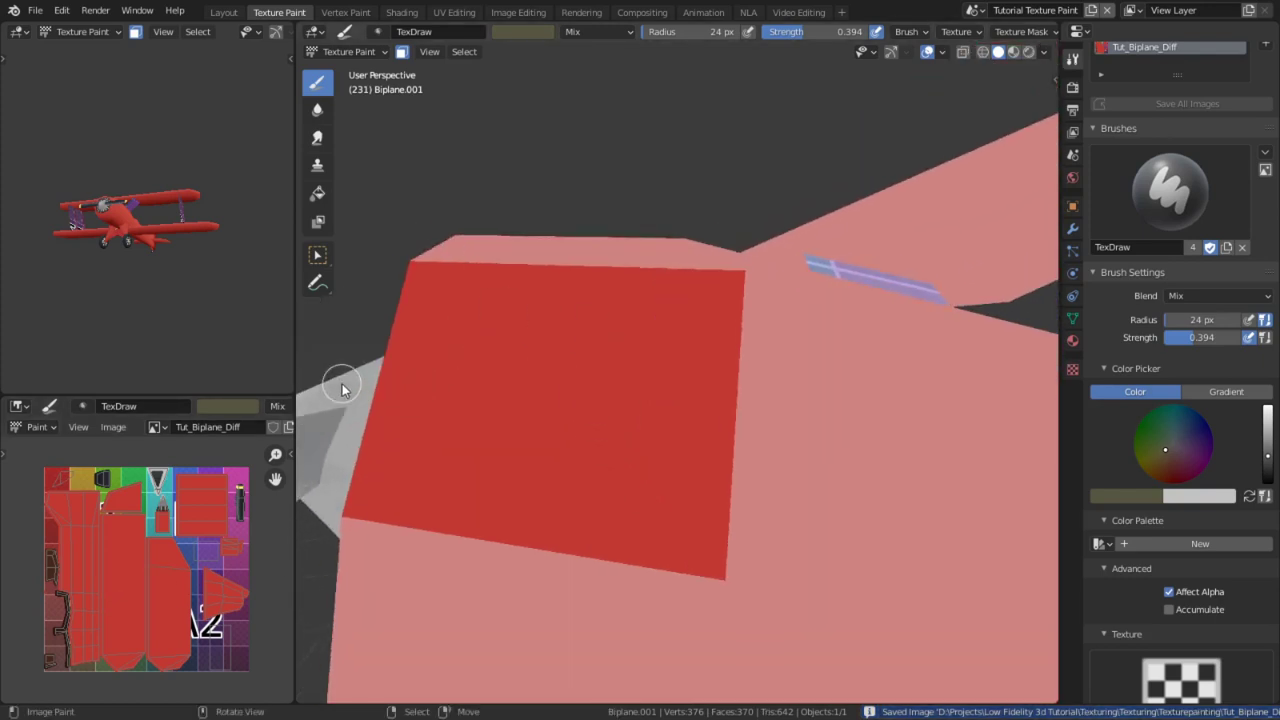
key(s)
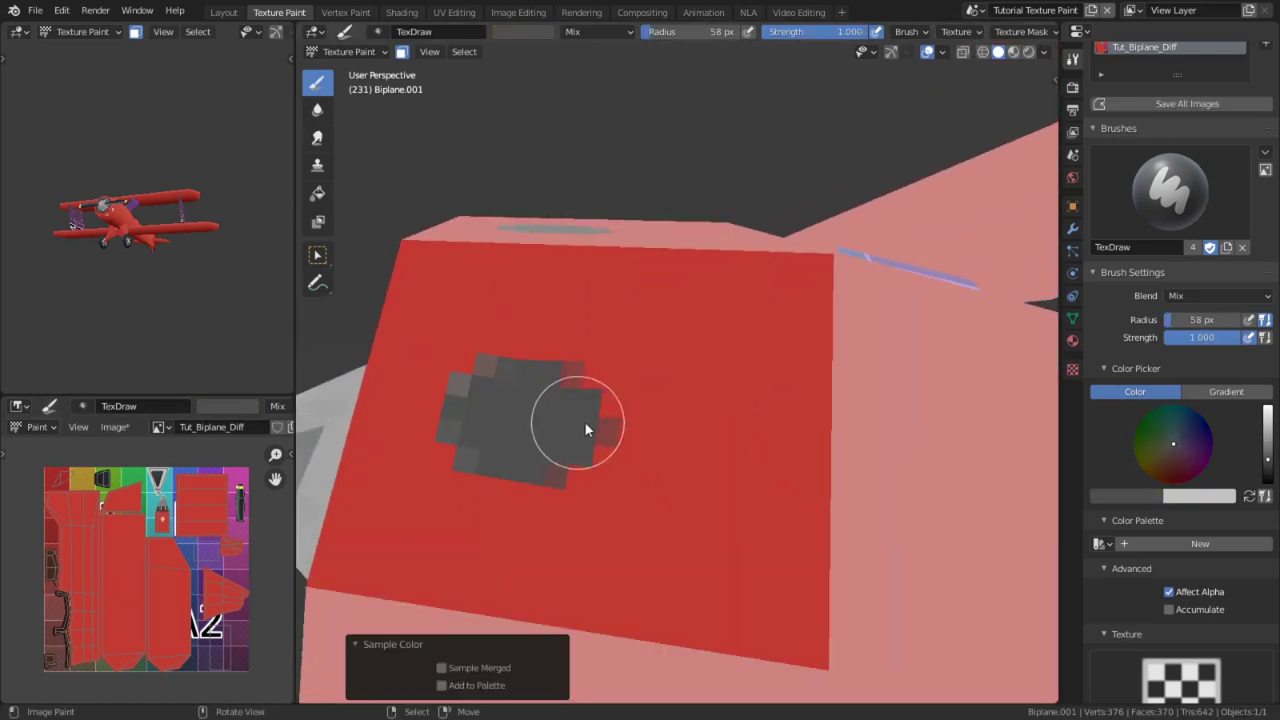
drag(584, 425, 676, 428)
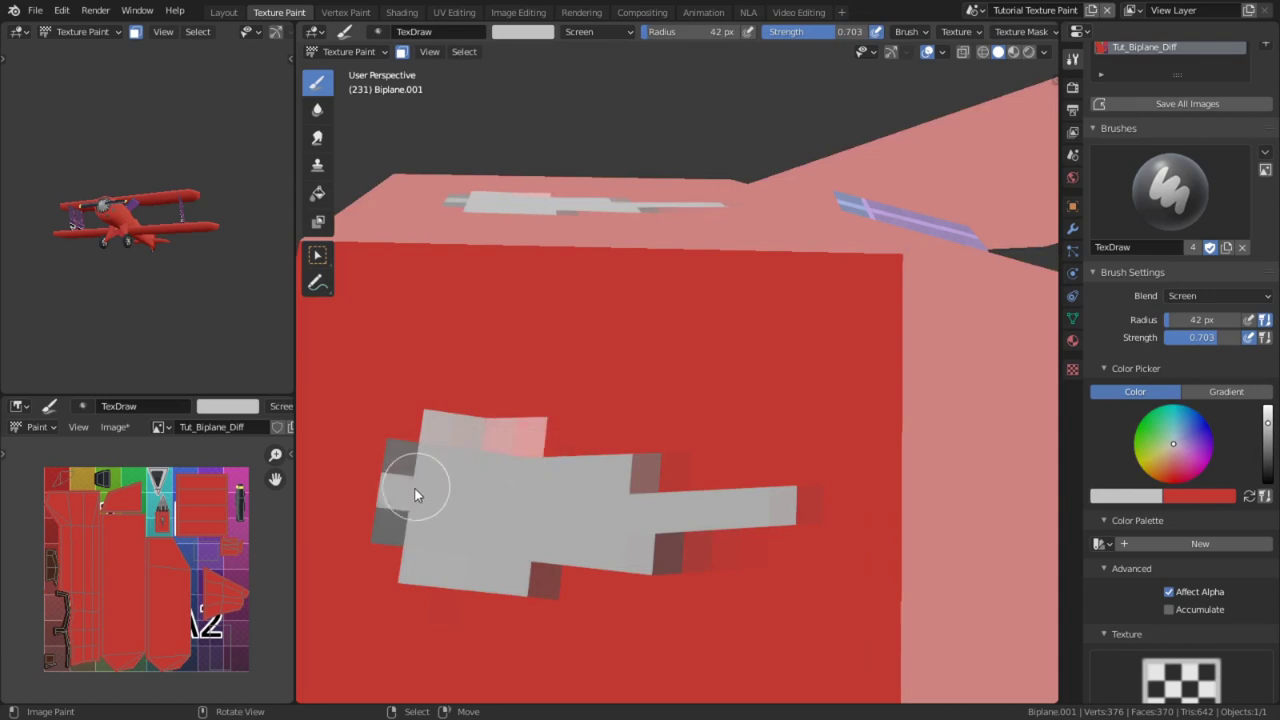
Lighten the cowling vent with 42 px Screen strokes, then edge it with Multiply shadows below and Screen highlights above at 0.455 strength.
drag(416, 495, 485, 557)
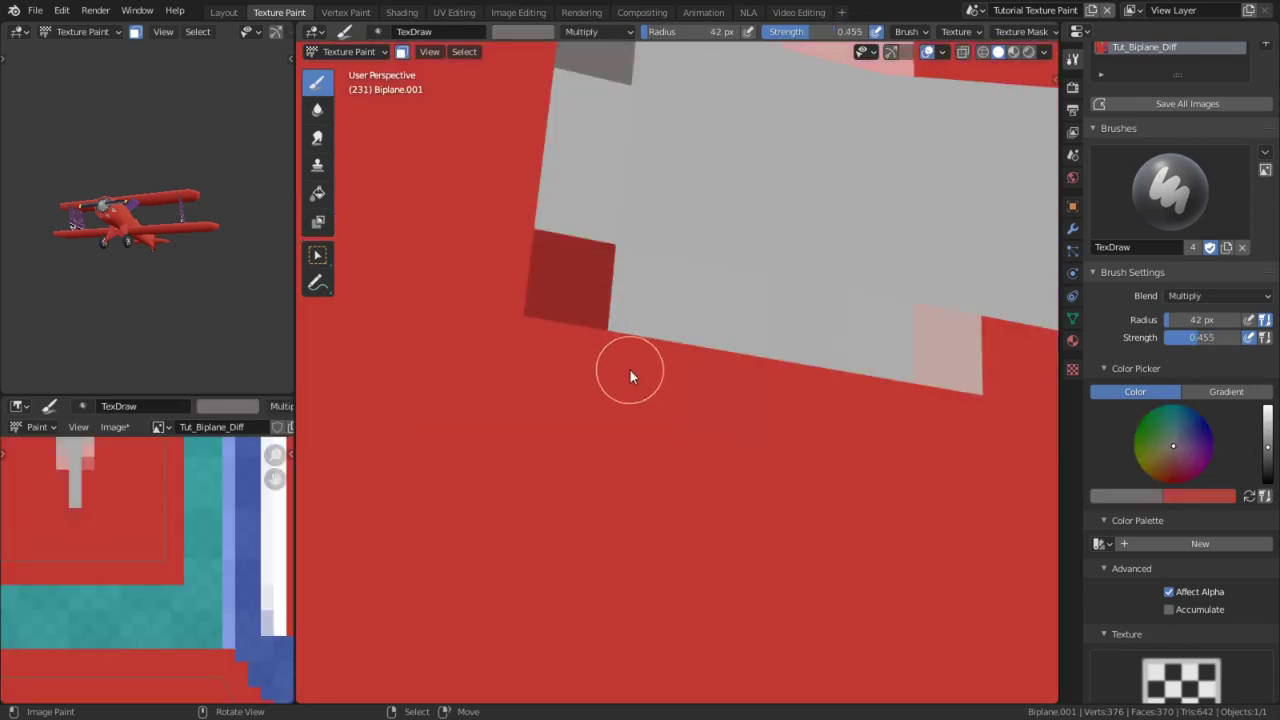
drag(630, 376, 857, 394)
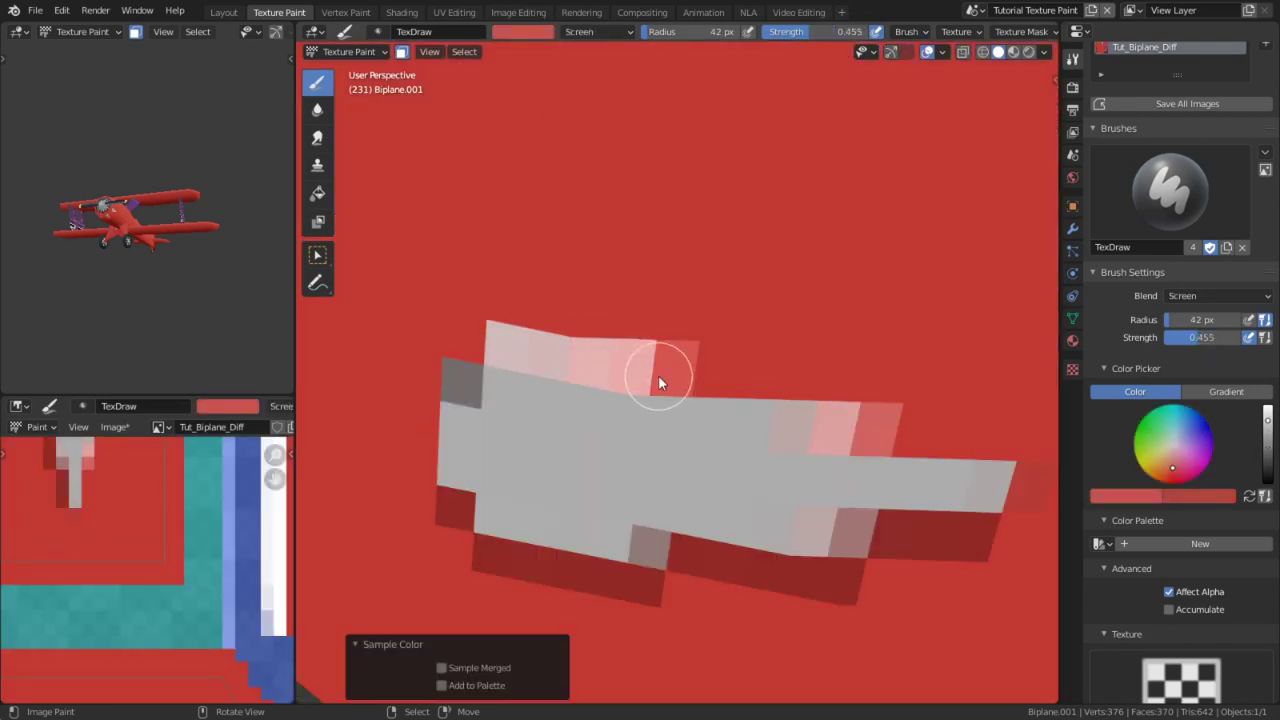
mouse_move(662, 378)
mouse_down()
mouse_move(711, 411)
mouse_move(837, 429)
mouse_move(894, 474)
mouse_move(1006, 481)
mouse_up()
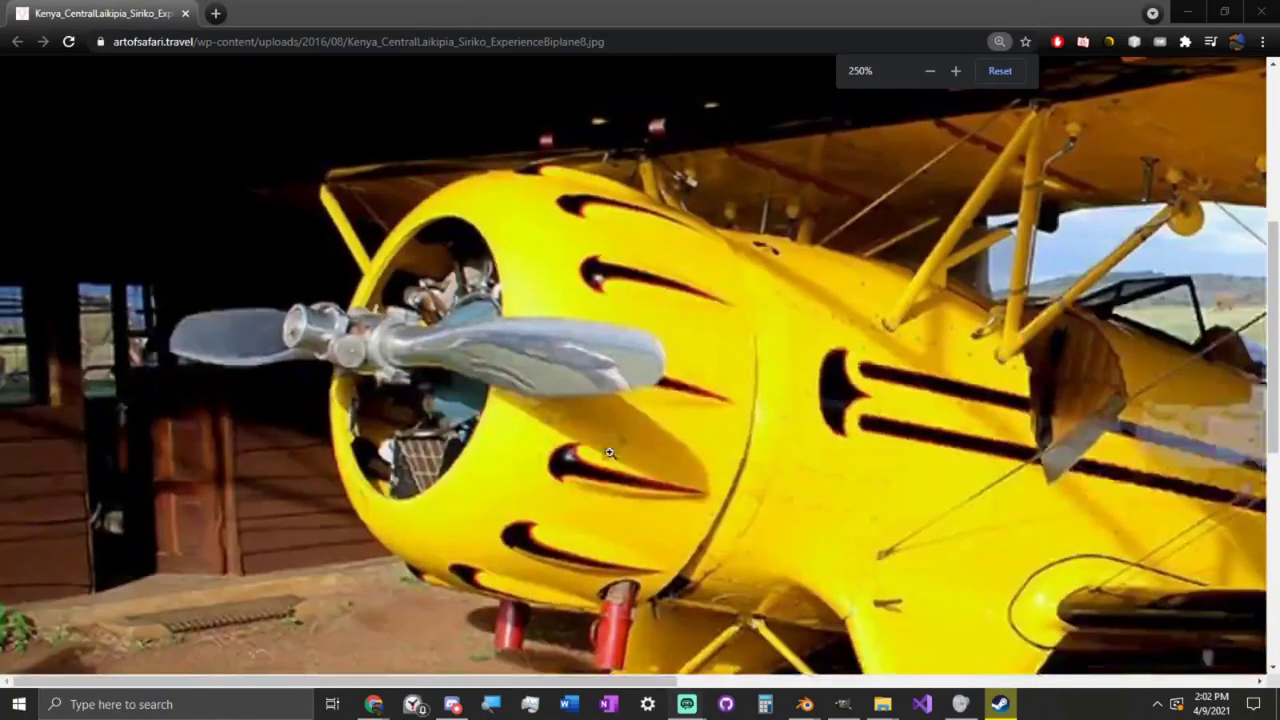
Check the yellow biplane photo and draw a straight panel line behind the cowling vents with 42 px Multiply at 0.455 strength.
scroll(609, 453, down, 1)
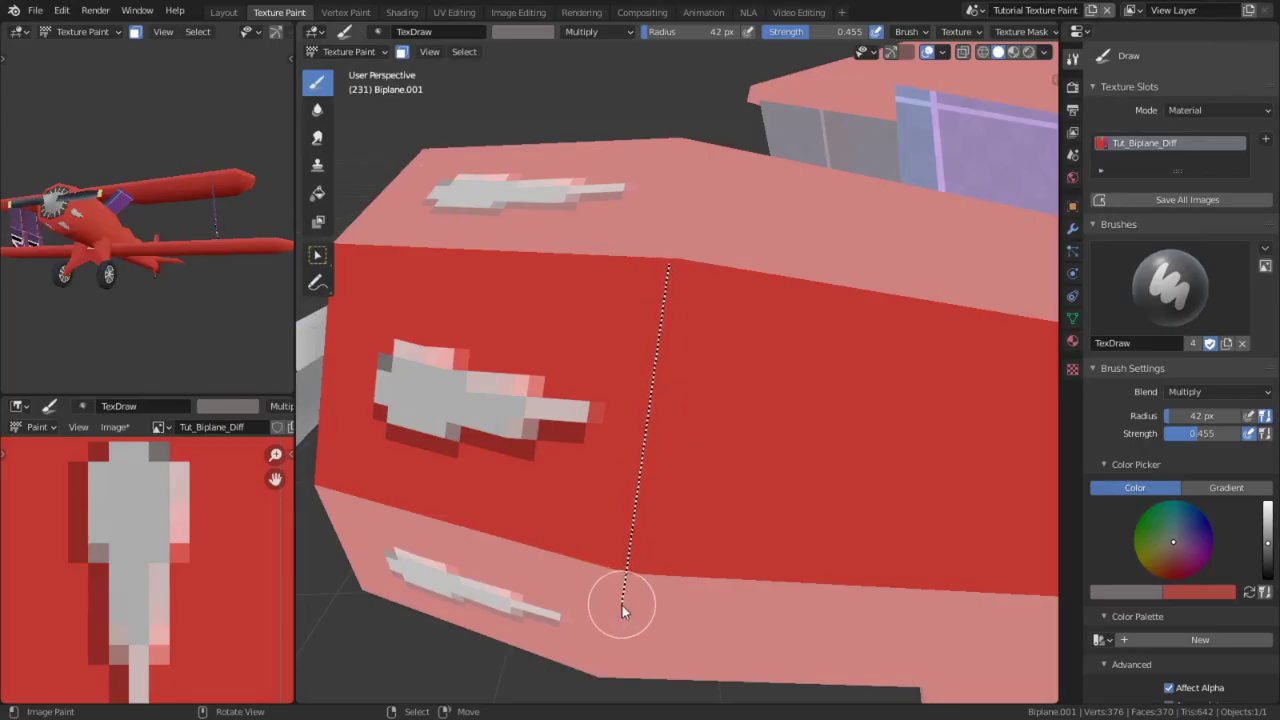
drag(622, 605, 622, 605)
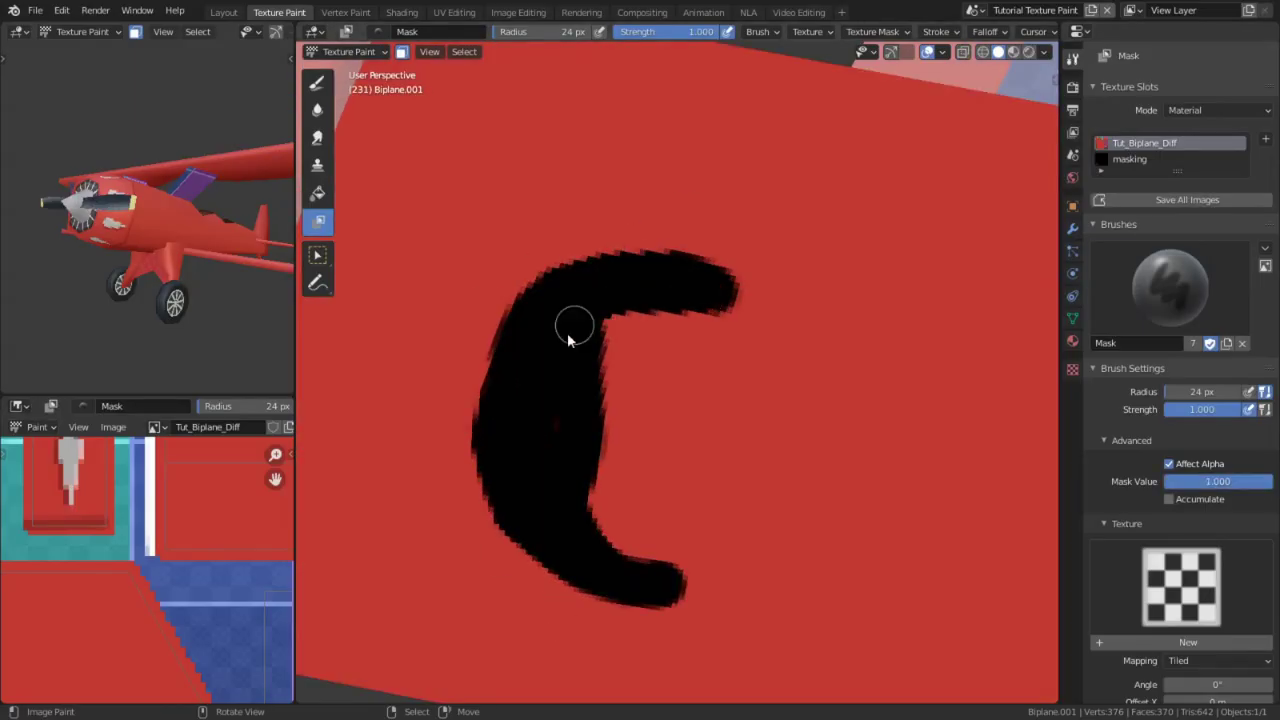
Mask a C-shaped stripe end on the fuselage side at 24 px and fill the masked stripes white through the inverted stencil mask.
drag(571, 329, 700, 443)
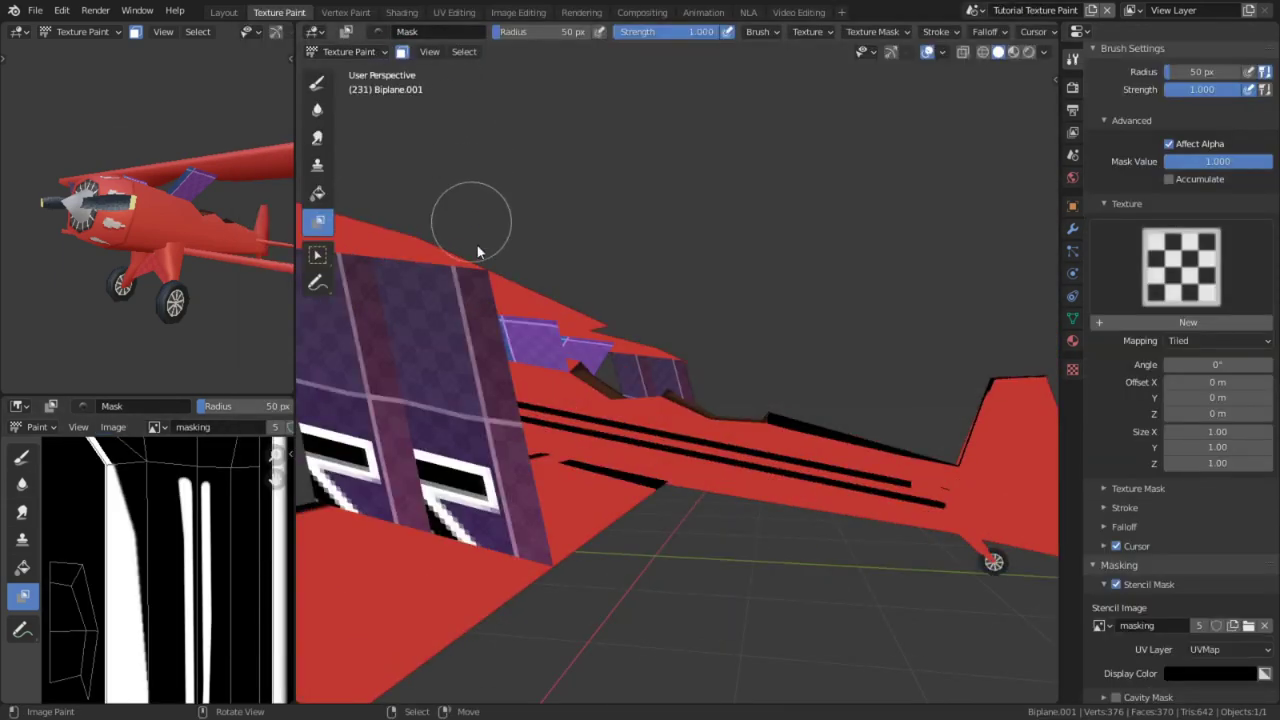
shift+middle_drag(478, 250, 446, 222)
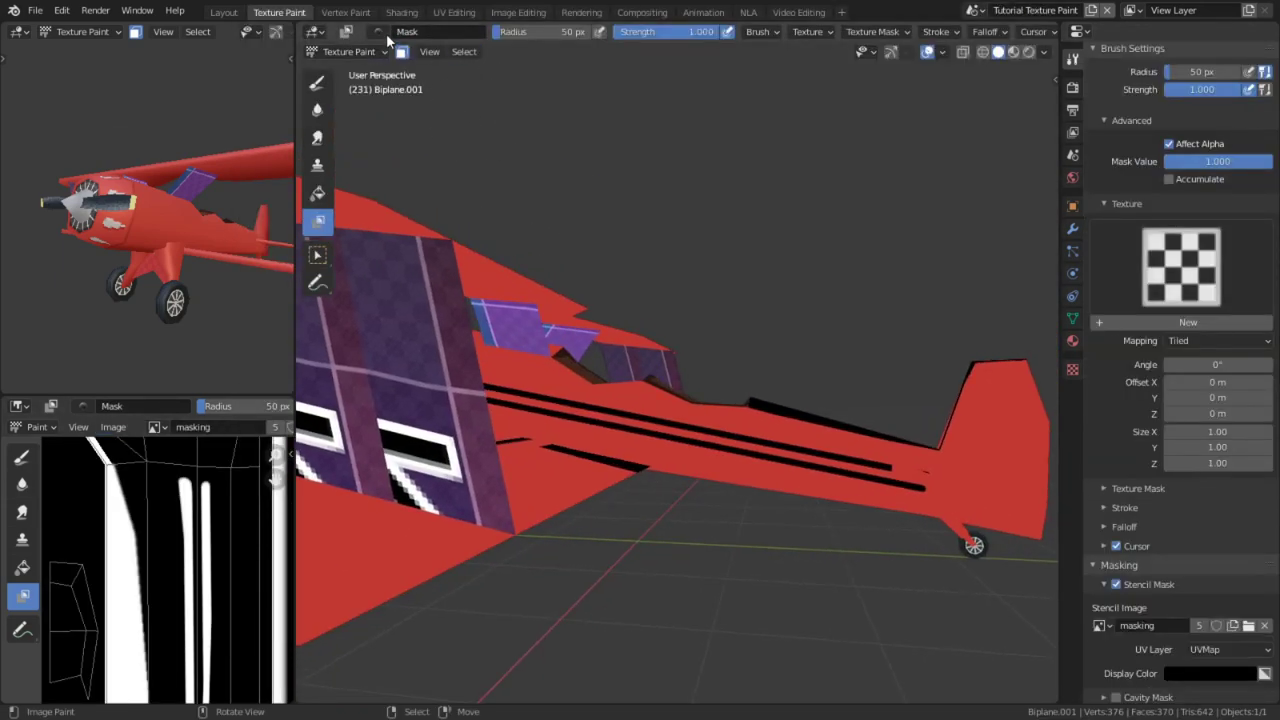
click(320, 196)
scroll(1232, 632, down, 5)
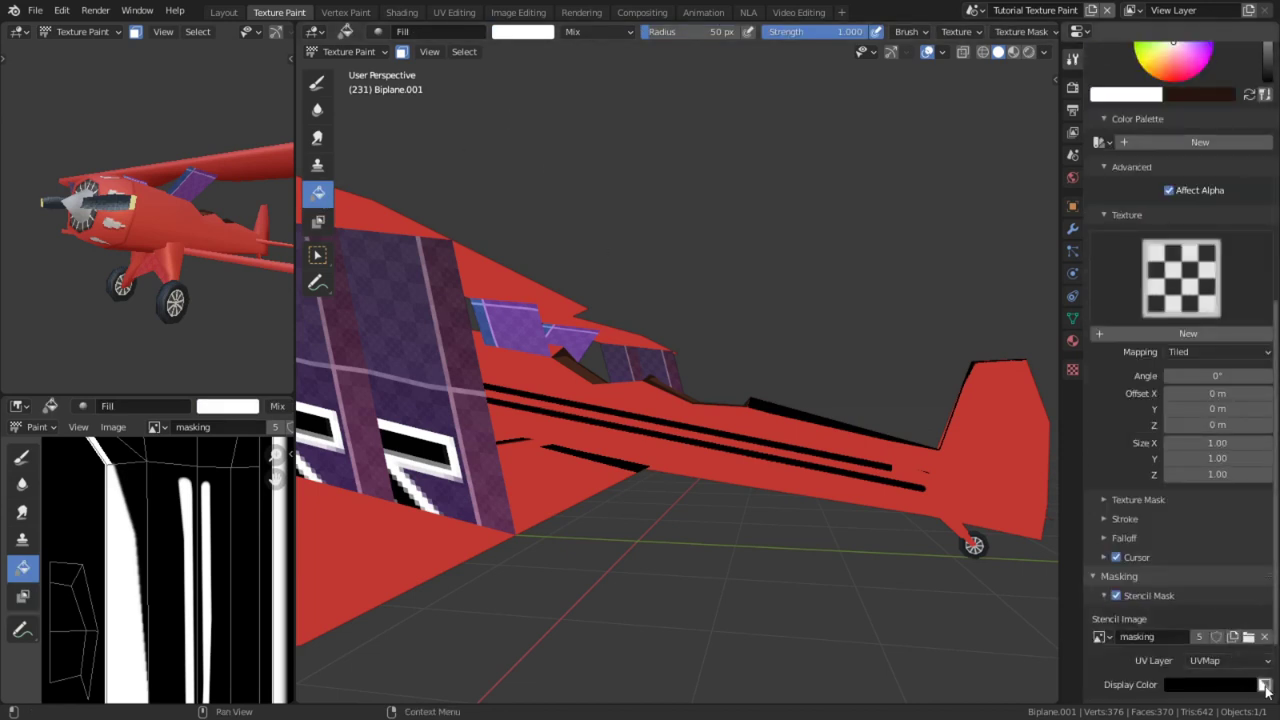
click(1264, 685)
click(845, 459)
Draw a straight dark red hinge line down the tail fin with TexDraw in Mix at 14 px and full strength.
middle_drag(845, 470, 305, 455)
middle_drag(283, 262, 197, 246)
key(ctrl+space)
middle_drag(474, 306, 360, 434)
scroll(420, 440, down, 4)
middle_drag(472, 445, 560, 430)
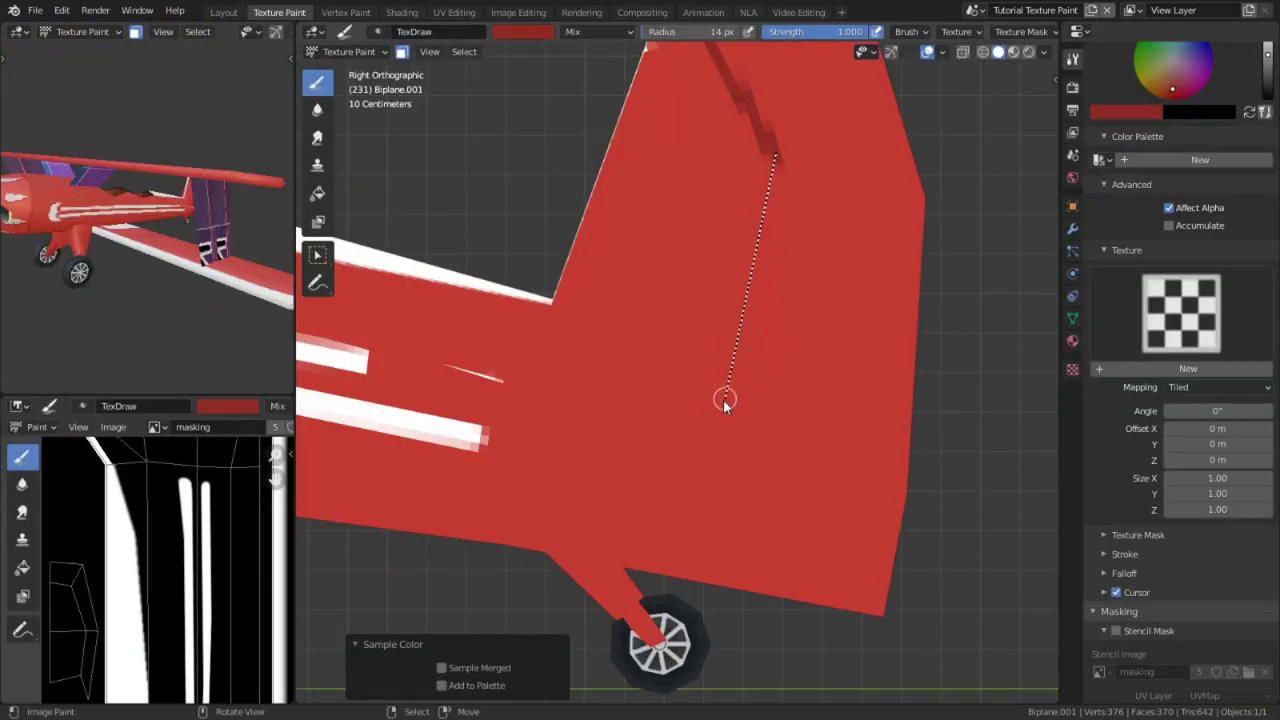
drag(725, 399, 709, 474)
Paint faint dark red rib lines beside the wing's flap line on the texture image with a 1 px Mix brush at 0.279 strength.
mouse_move(709, 474)
middle_down()
mouse_move(726, 488)
mouse_move(703, 494)
mouse_move(773, 468)
mouse_move(797, 411)
mouse_move(737, 403)
mouse_move(855, 339)
middle_up()
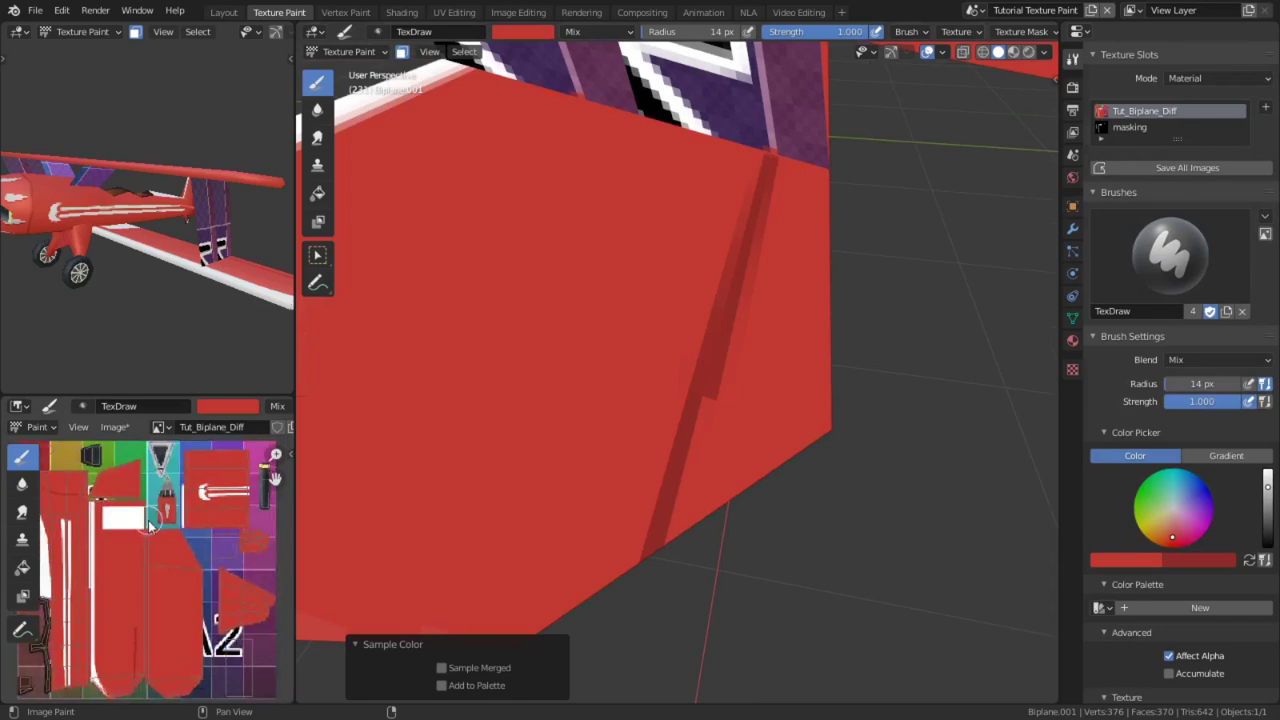
scroll(131, 623, up, 2)
key(ctrl+space)
middle_drag(662, 433, 661, 311)
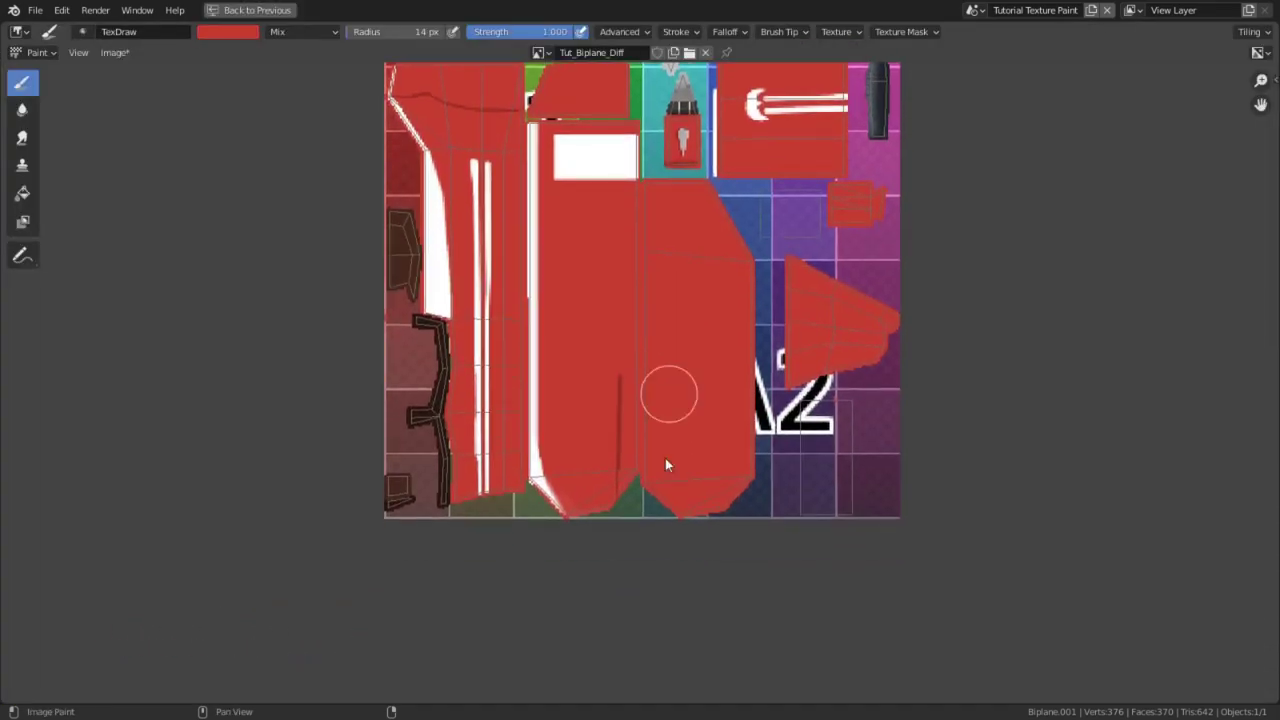
scroll(662, 508, up, 6)
middle_drag(674, 506, 739, 197)
scroll(655, 470, up, 1)
key(f)
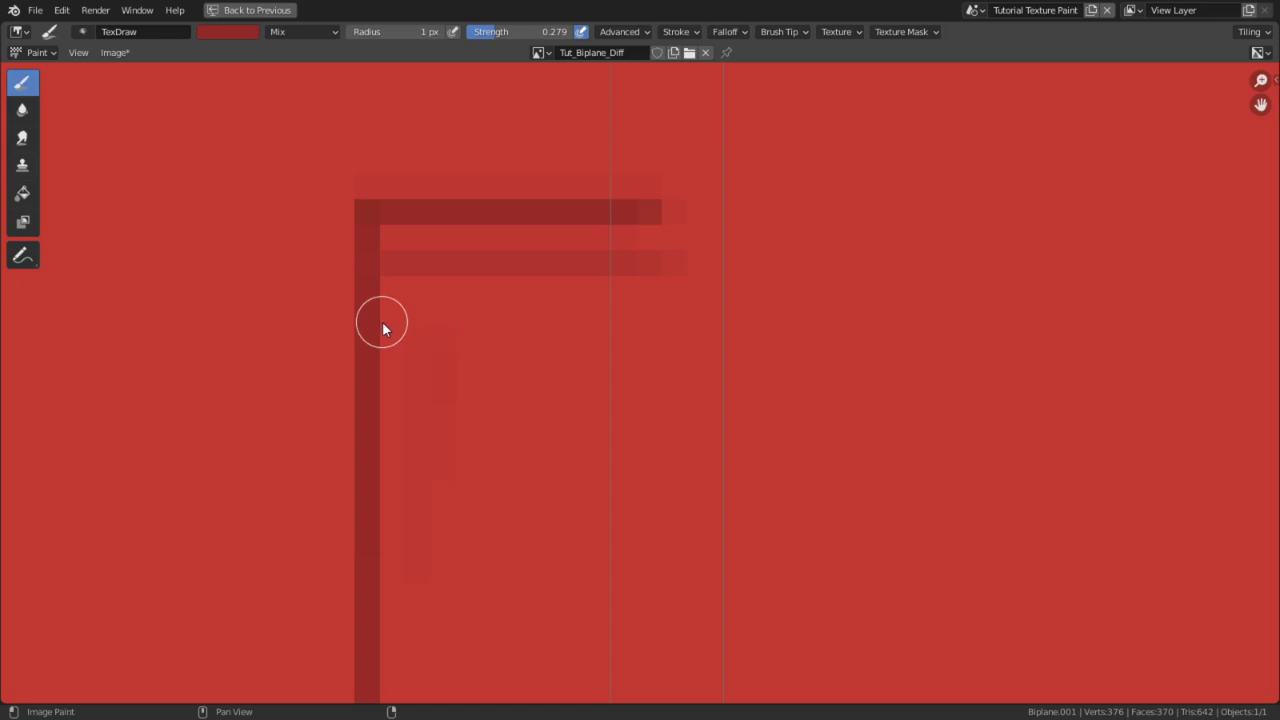
drag(382, 321, 716, 329)
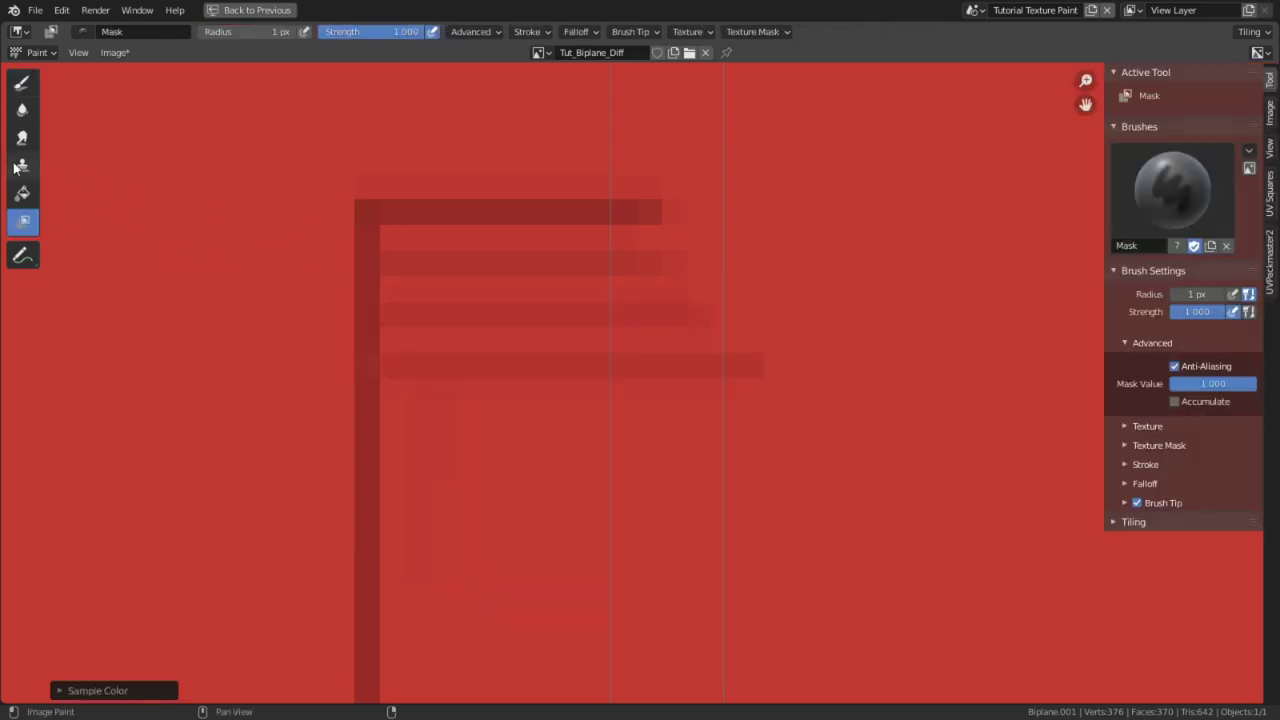
Choose the Clone brush and try it on Material Base Color with the TEX_Grass image as clone source, shifting the overlay.
click(22, 167)
click(1214, 385)
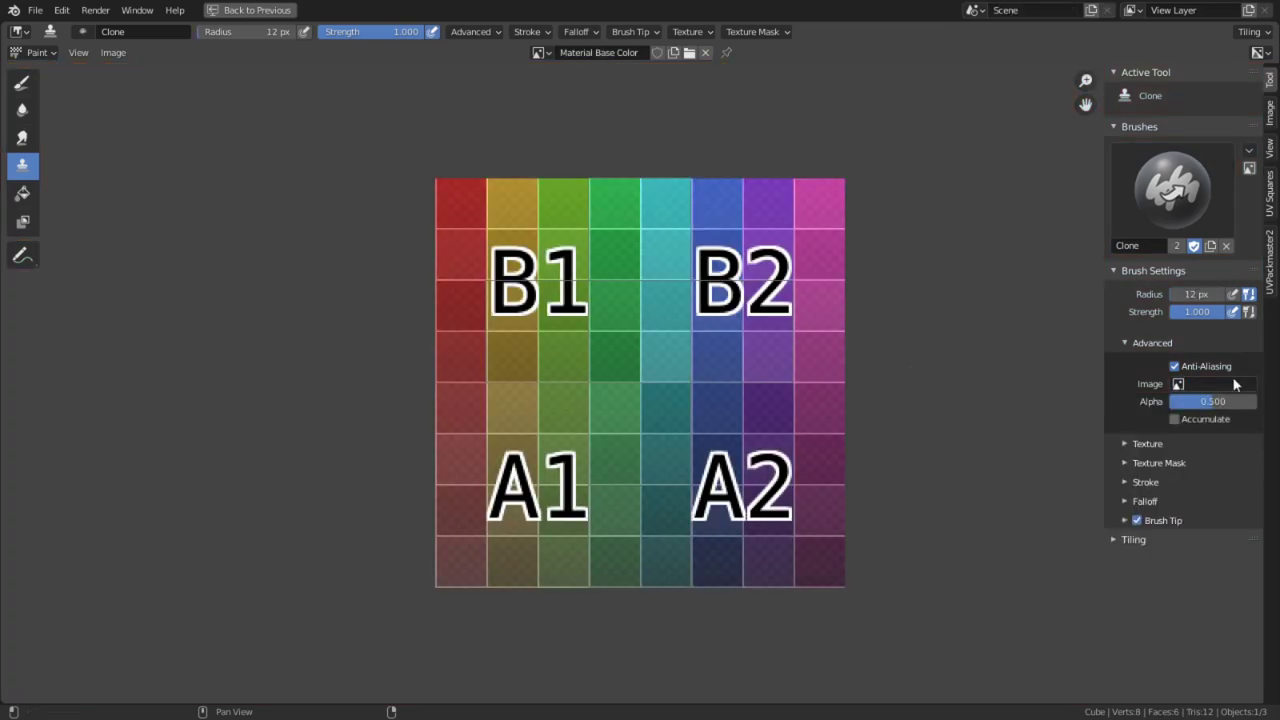
click(1236, 384)
click(1157, 440)
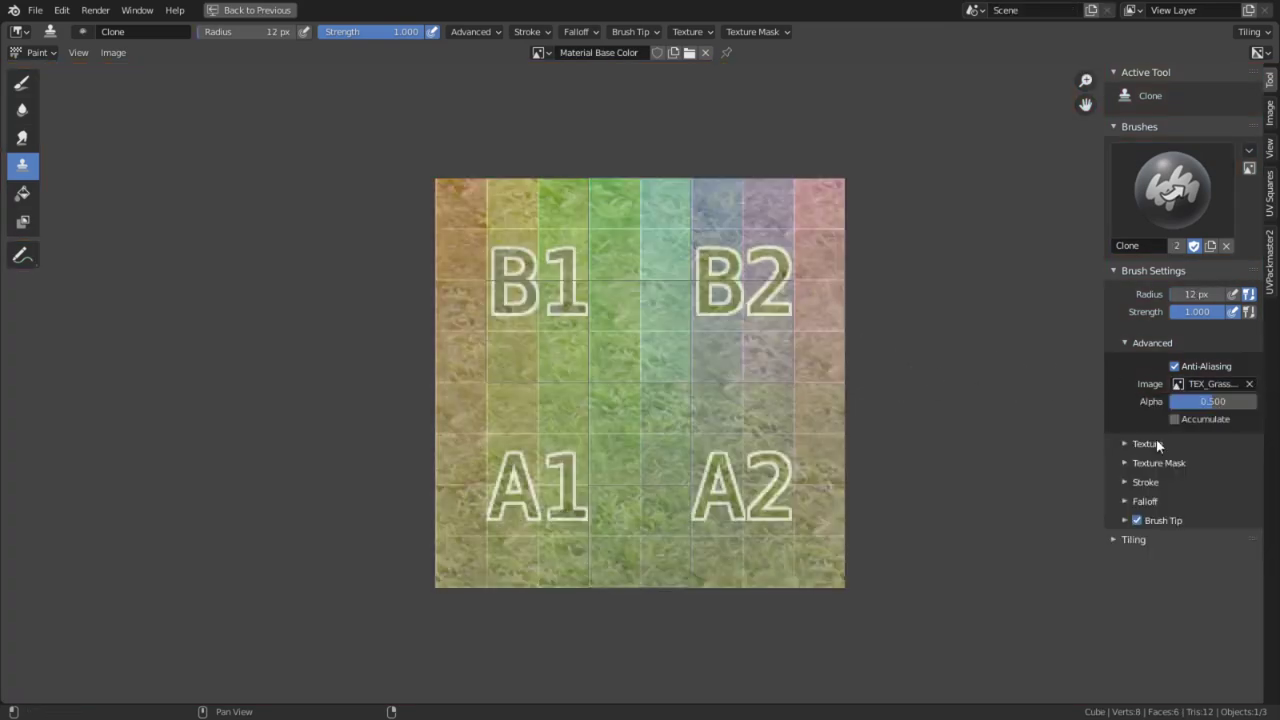
mouse_move(616, 356)
right_down()
mouse_move(757, 467)
mouse_move(615, 420)
mouse_move(694, 443)
right_up()
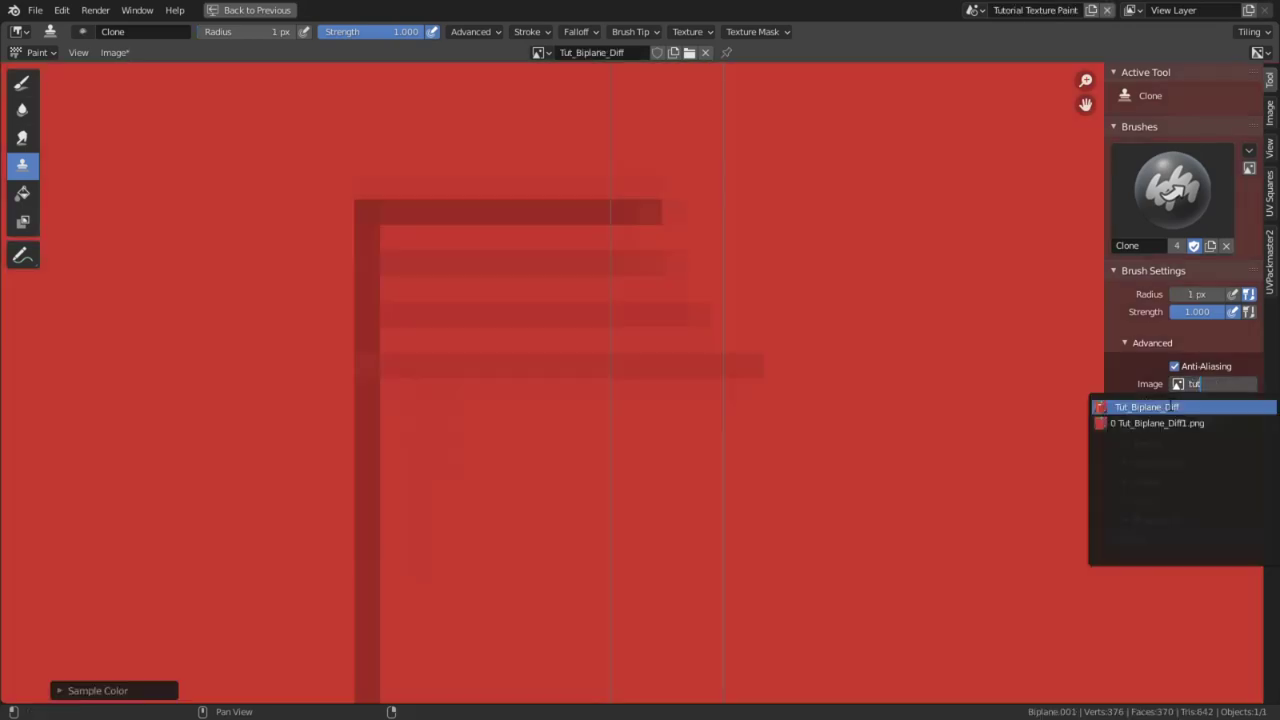
Clone the rib lines down along the wing's flap line using Tut_Biplane_Diff as source, 5 px radius and 0 overlay alpha.
click(1169, 406)
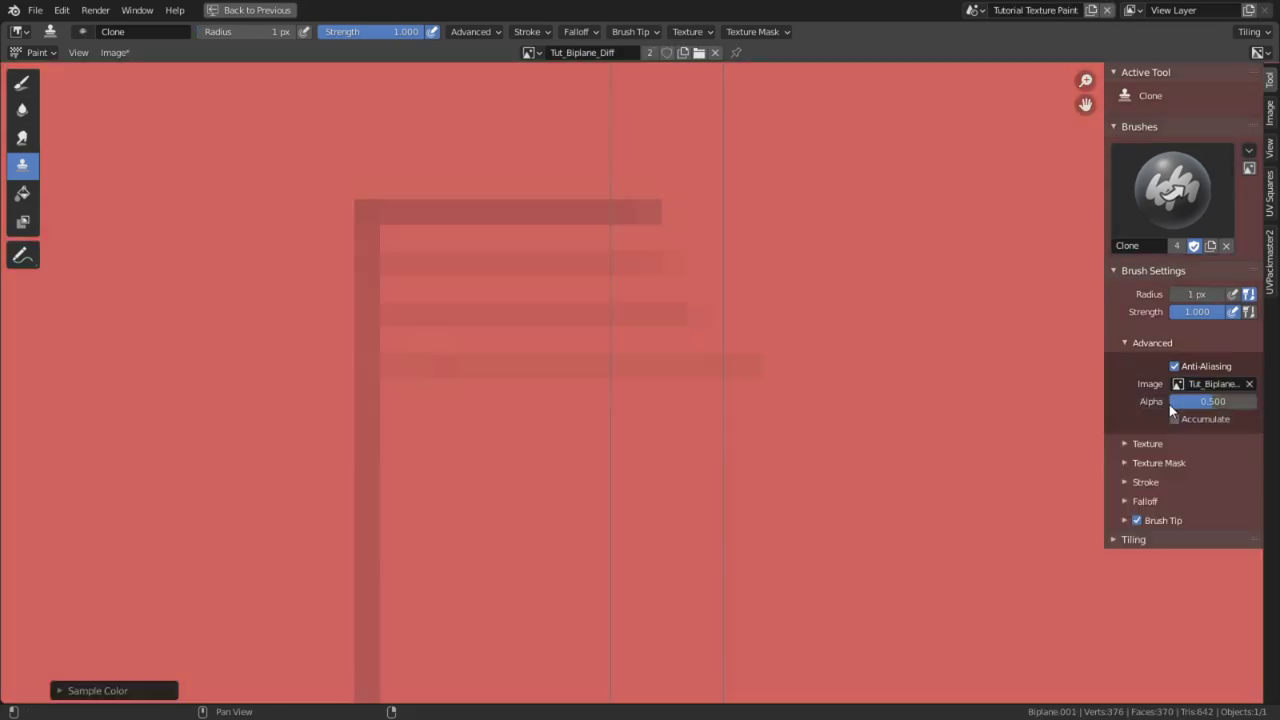
mouse_move(705, 417)
right_down()
mouse_move(723, 454)
mouse_move(704, 515)
right_up()
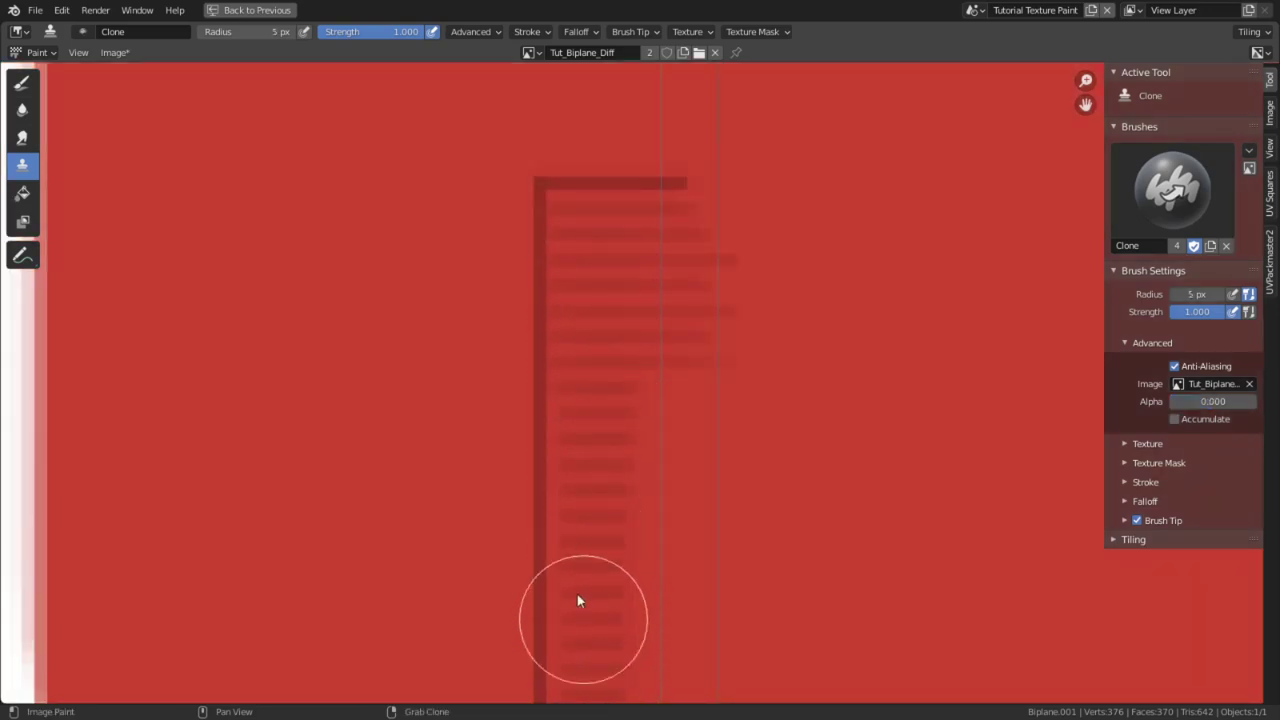
scroll(591, 617, down, 2)
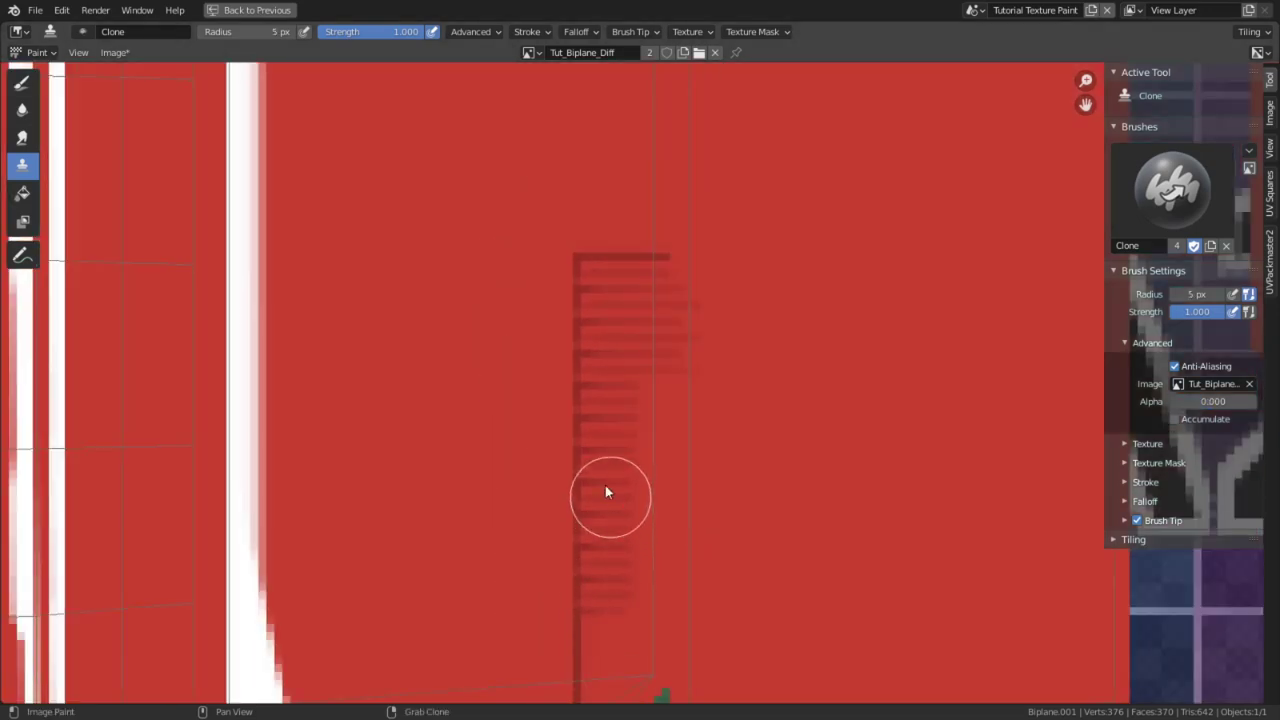
middle_drag(607, 387, 614, 317)
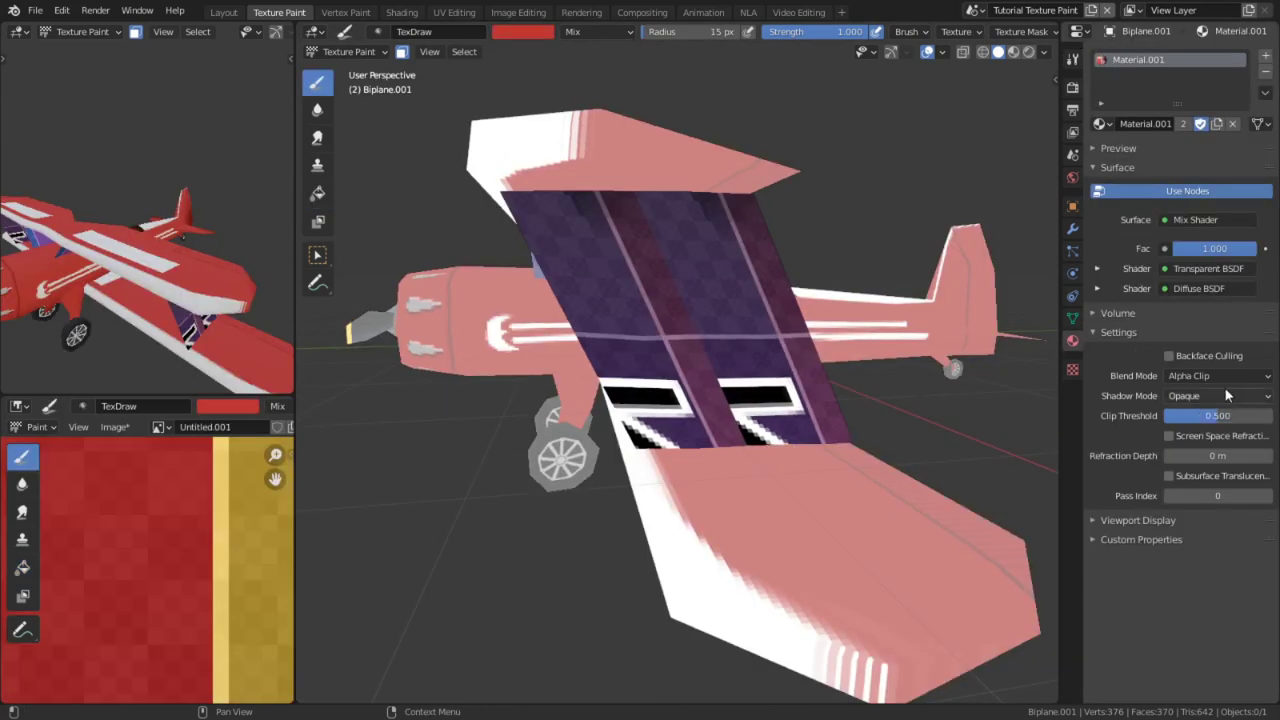
Set Material.001's Shadow Mode to Alpha Clip and connect the Untitled.001 texture's Alpha to the Mix Shader's Fac.
click(1215, 396)
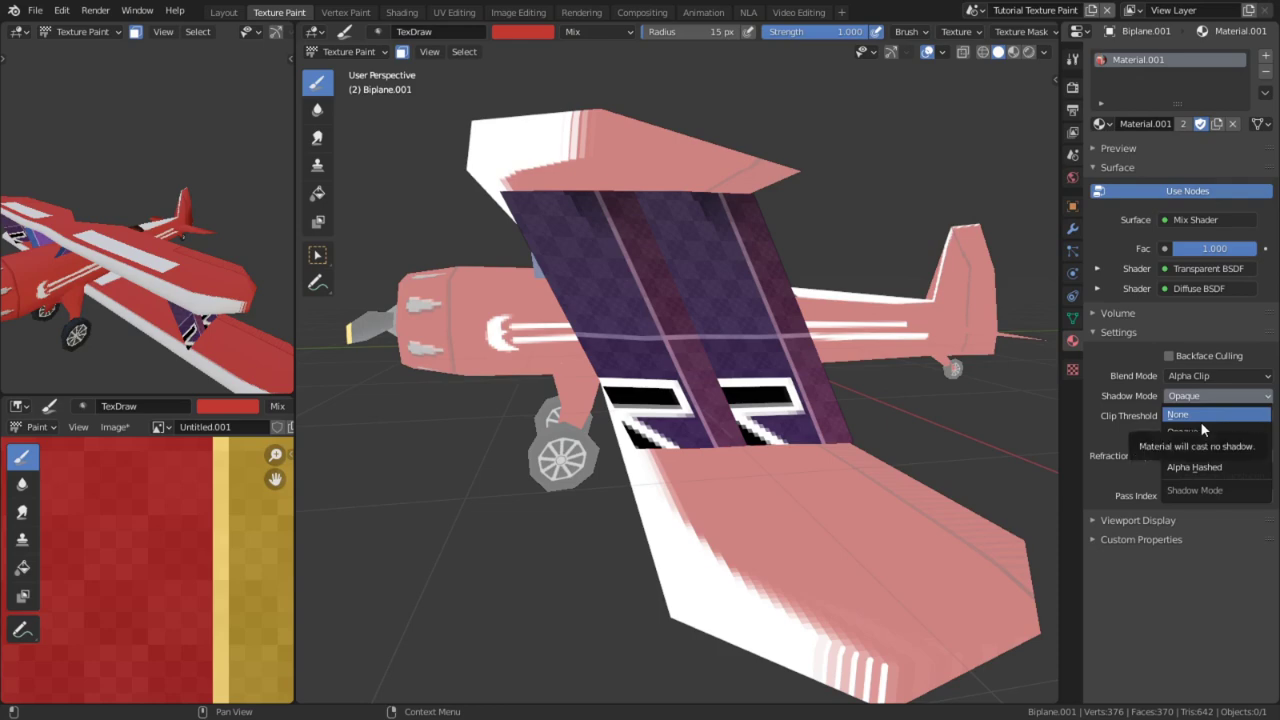
click(1200, 449)
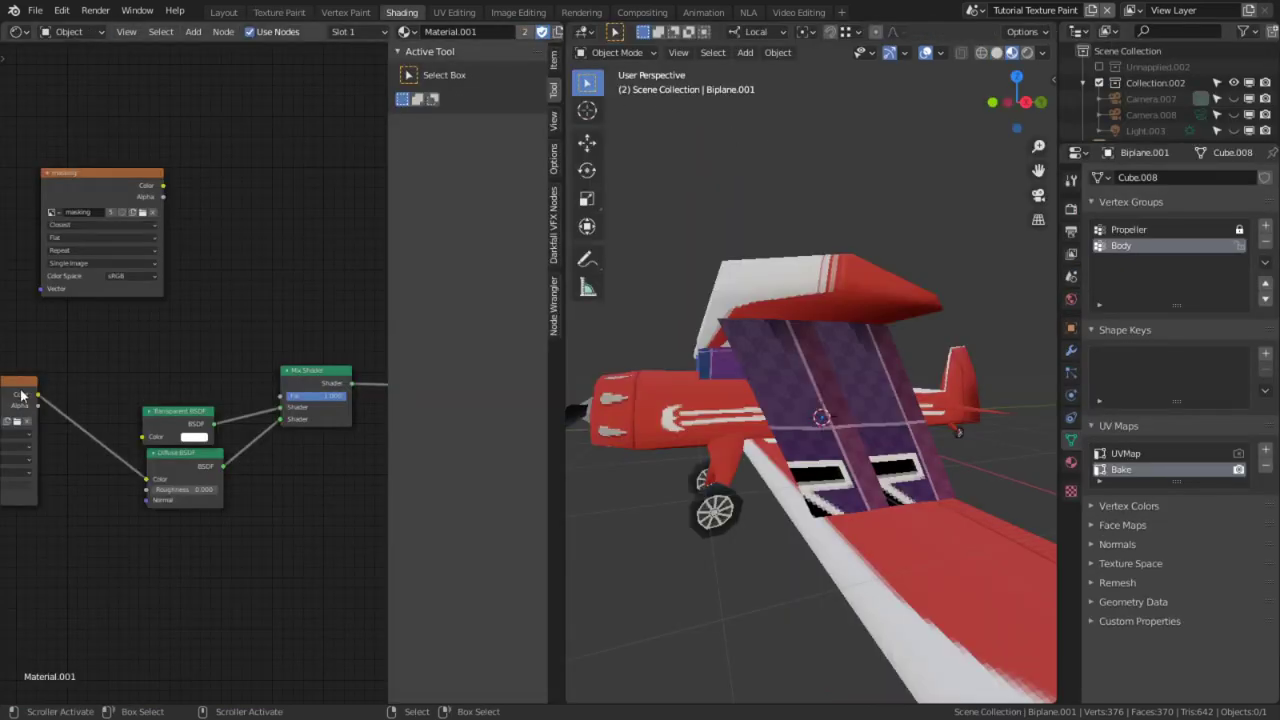
drag(21, 396, 93, 395)
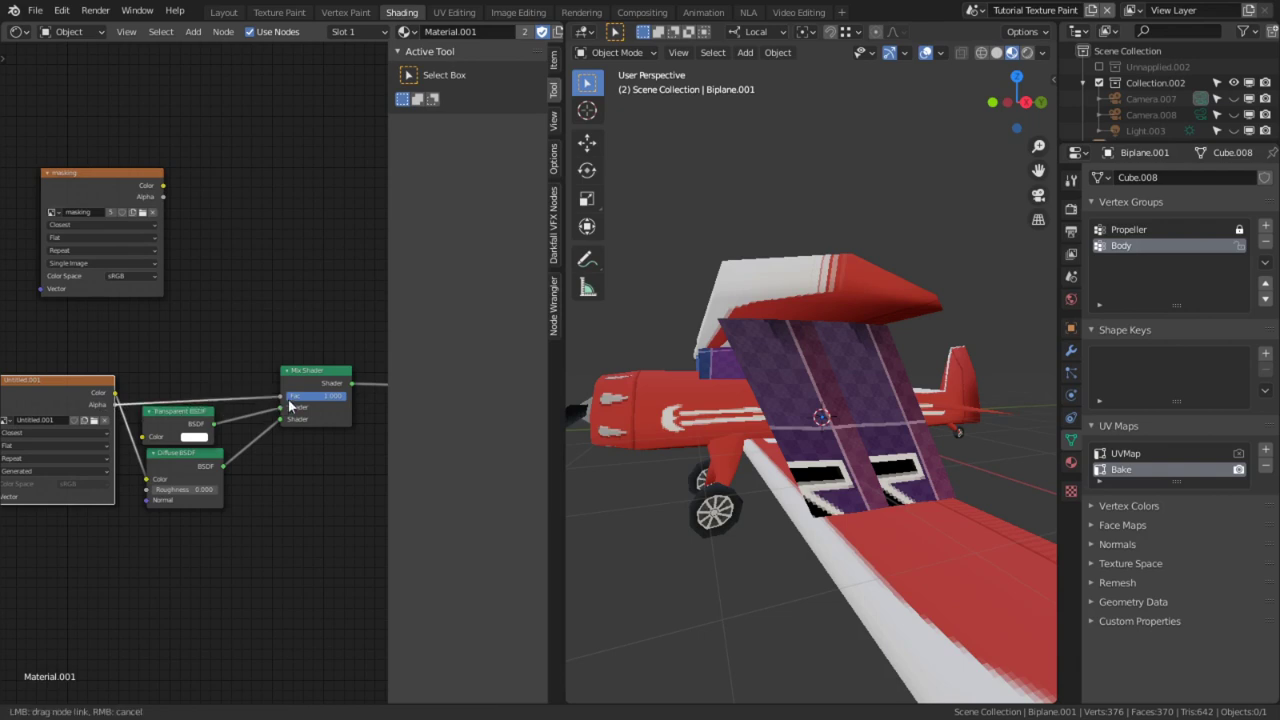
drag(289, 400, 290, 398)
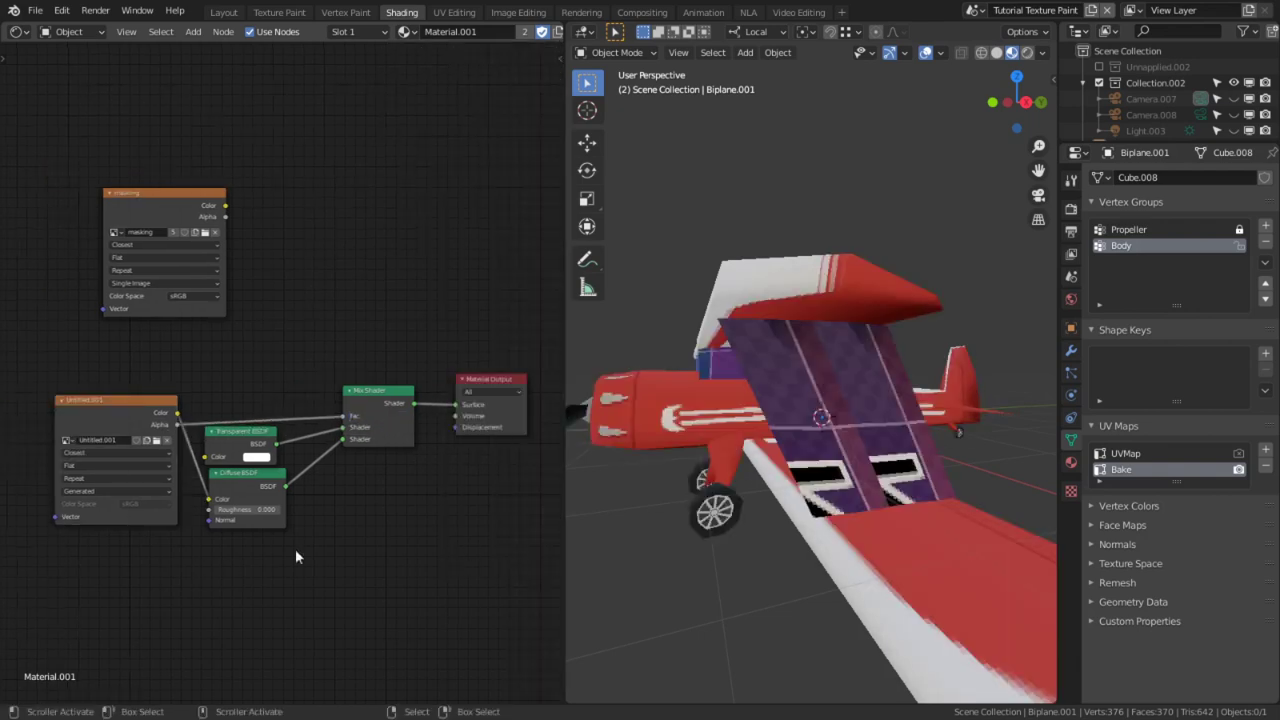
Paste the Basic Default material node group into the node tree and place it below the Mix Shader.
key(ctrl+v)
key(g)
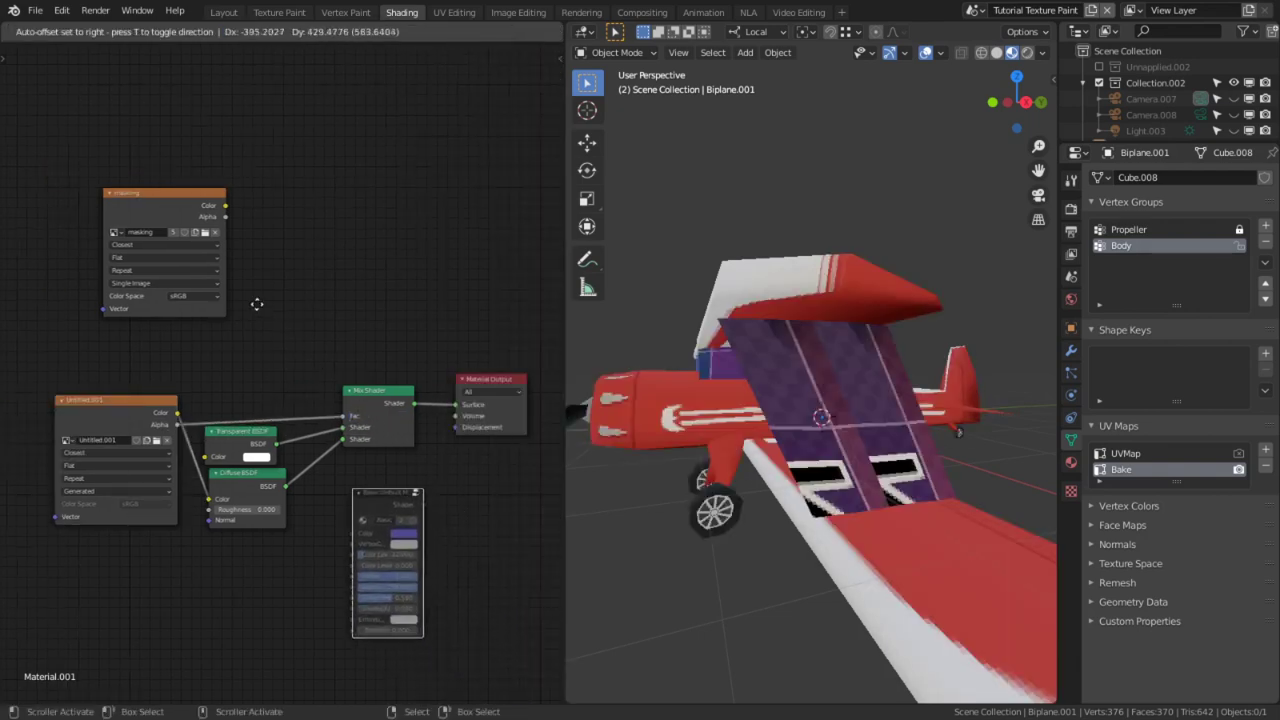
click(254, 313)
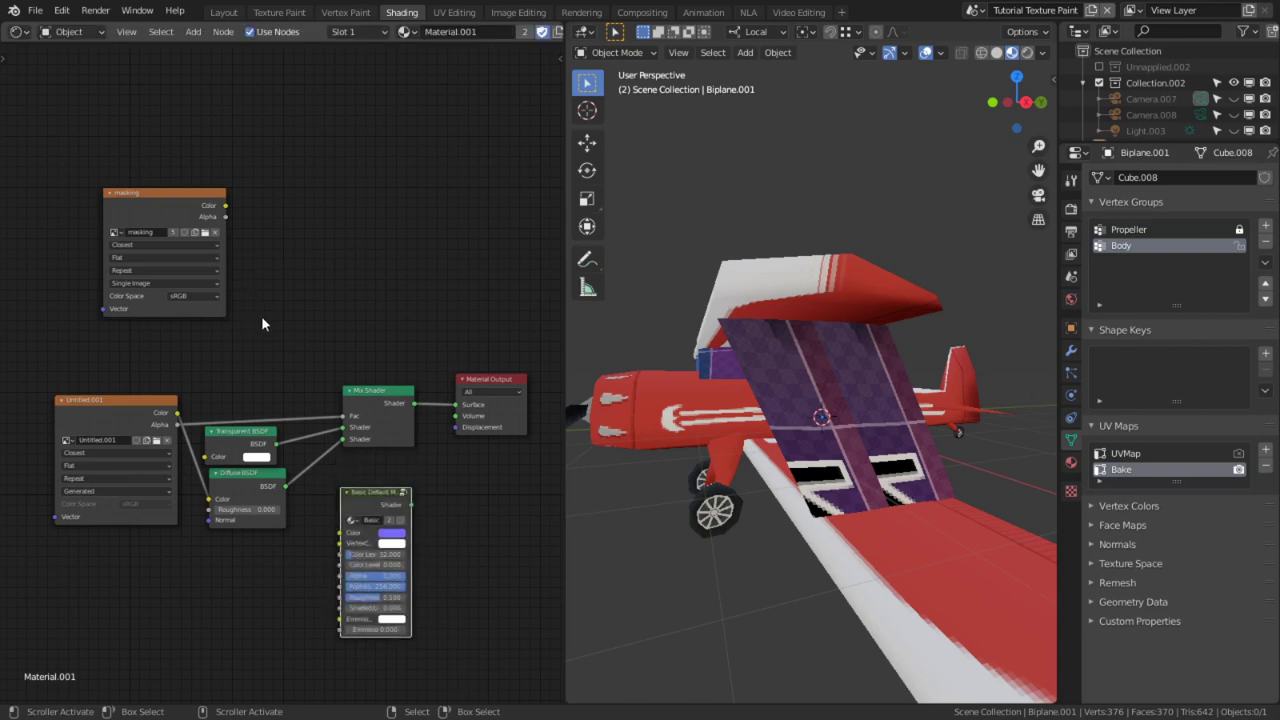
drag(386, 527, 437, 606)
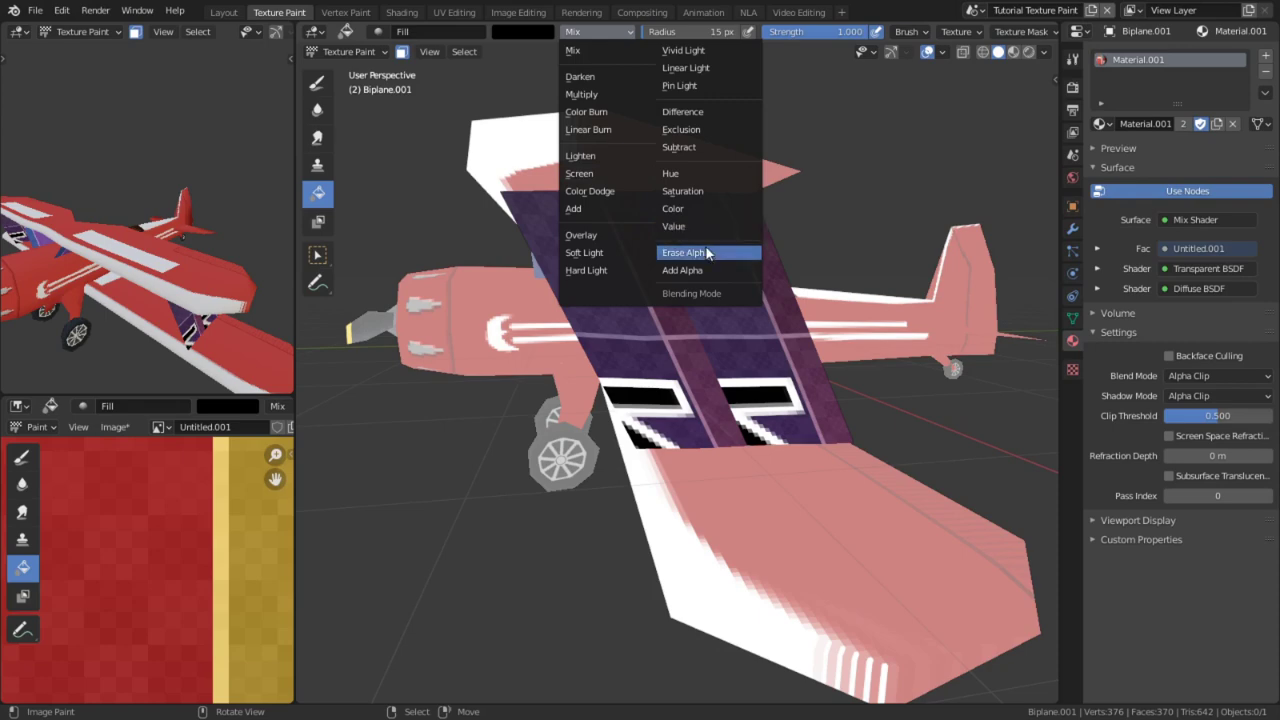
Erase the alpha of the purple strut panel between the wings using the Fill brush in Erase Alpha mode at full strength.
click(707, 253)
click(636, 346)
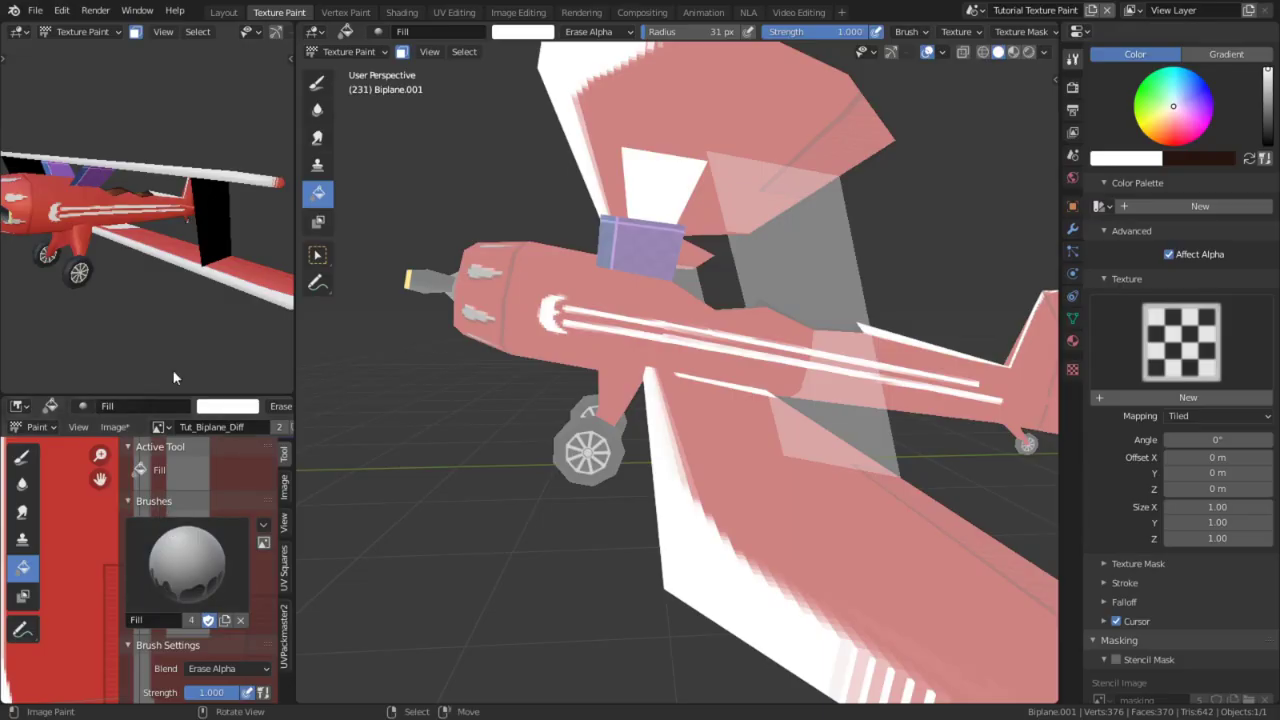
Paint a straight and a diagonal red strut on the erased panel at 21 px, then highlight the straight one in white, Screen, 2 px, 0.212 strength.
click(1013, 52)
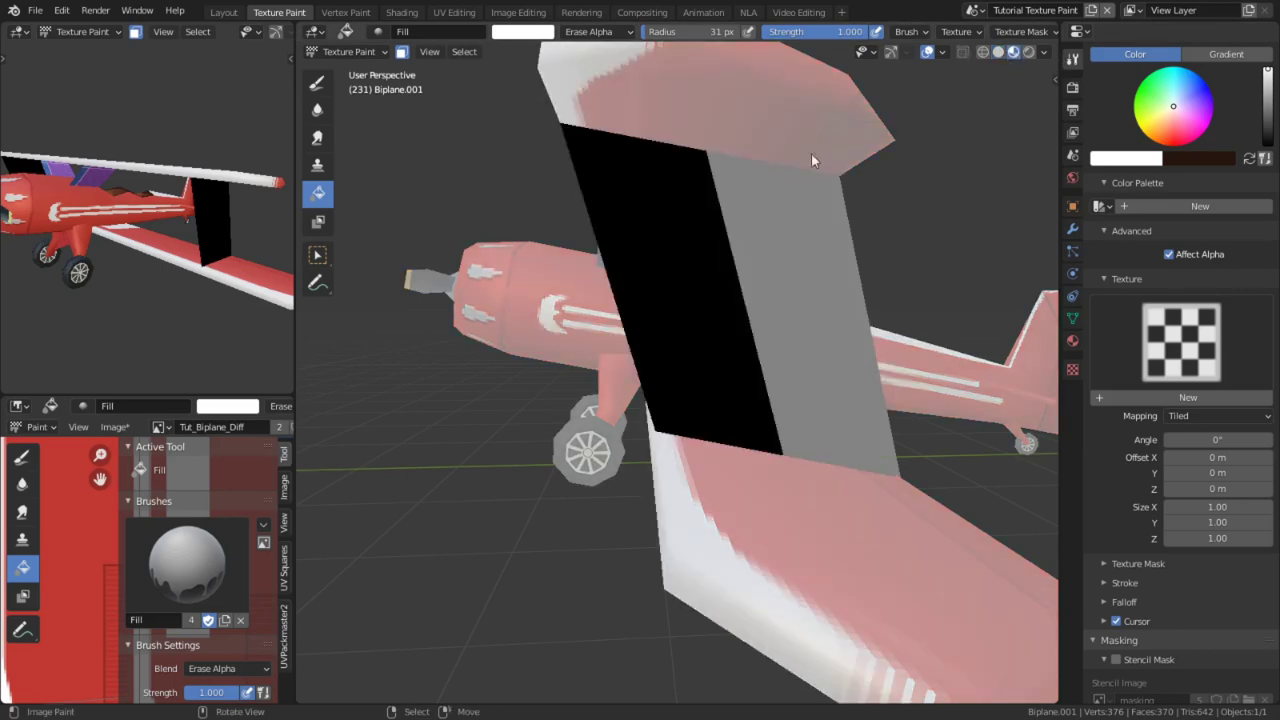
click(318, 84)
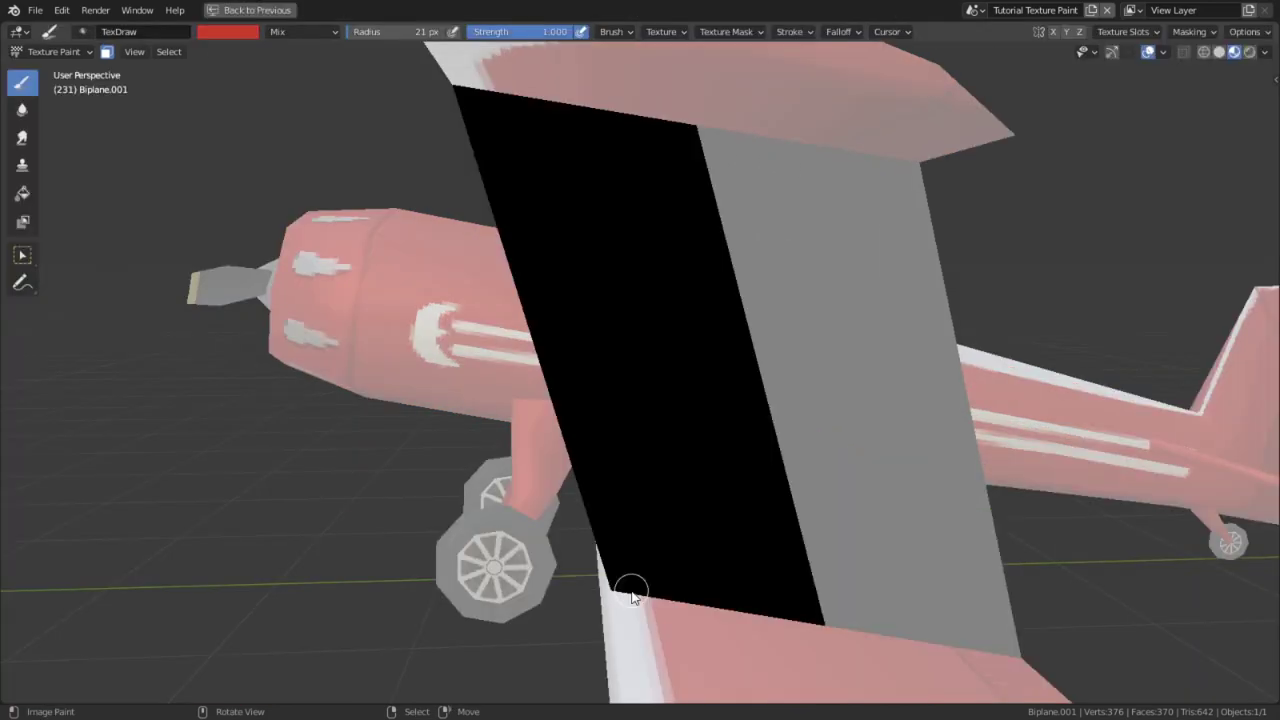
drag(634, 590, 469, 87)
mouse_move(494, 127)
mouse_down()
mouse_move(806, 628)
mouse_move(843, 654)
mouse_up()
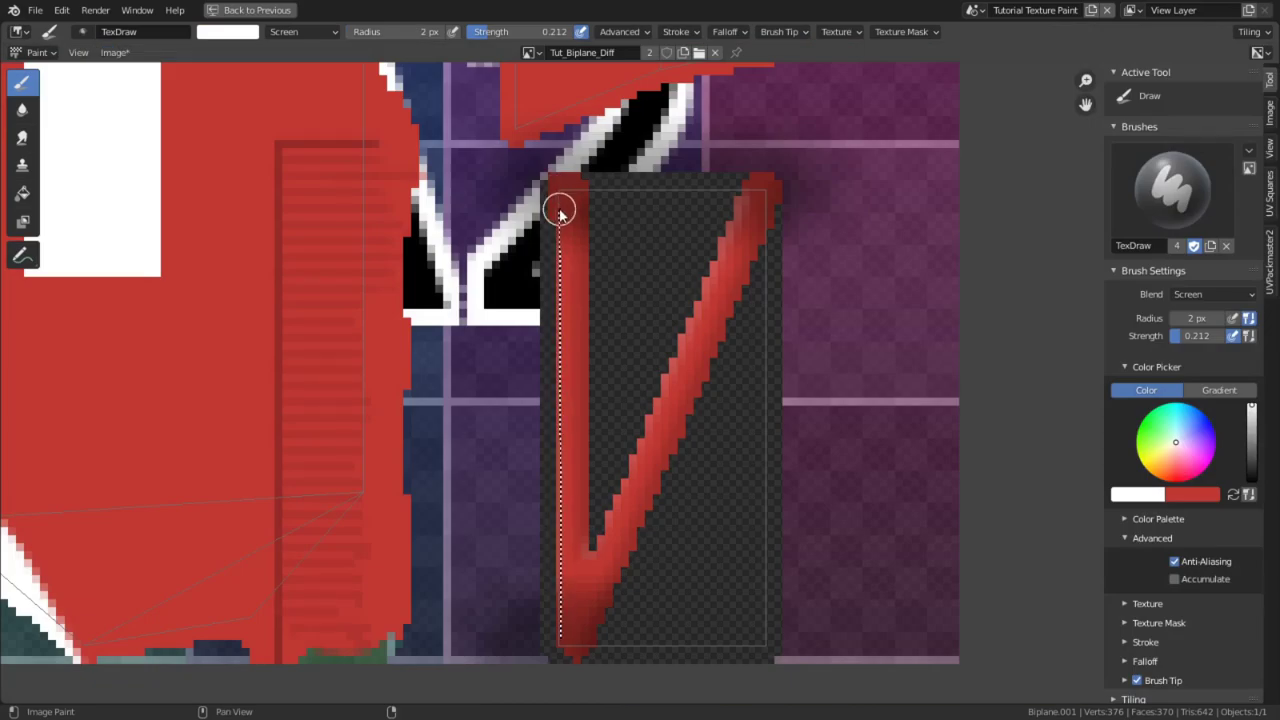
drag(560, 214, 560, 214)
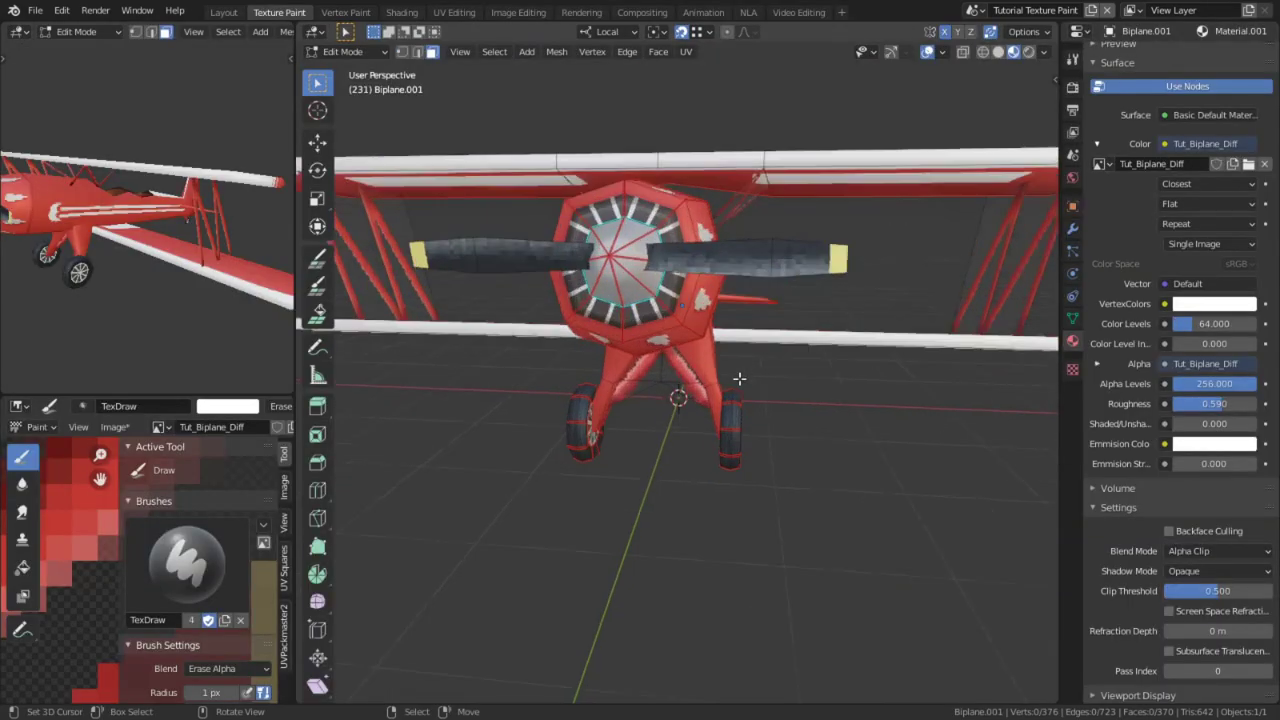
Darken the cockpit interior with the Draw brush in black, Multiply blend, 250 px radius and full strength.
middle_drag(700, 400, 610, 410)
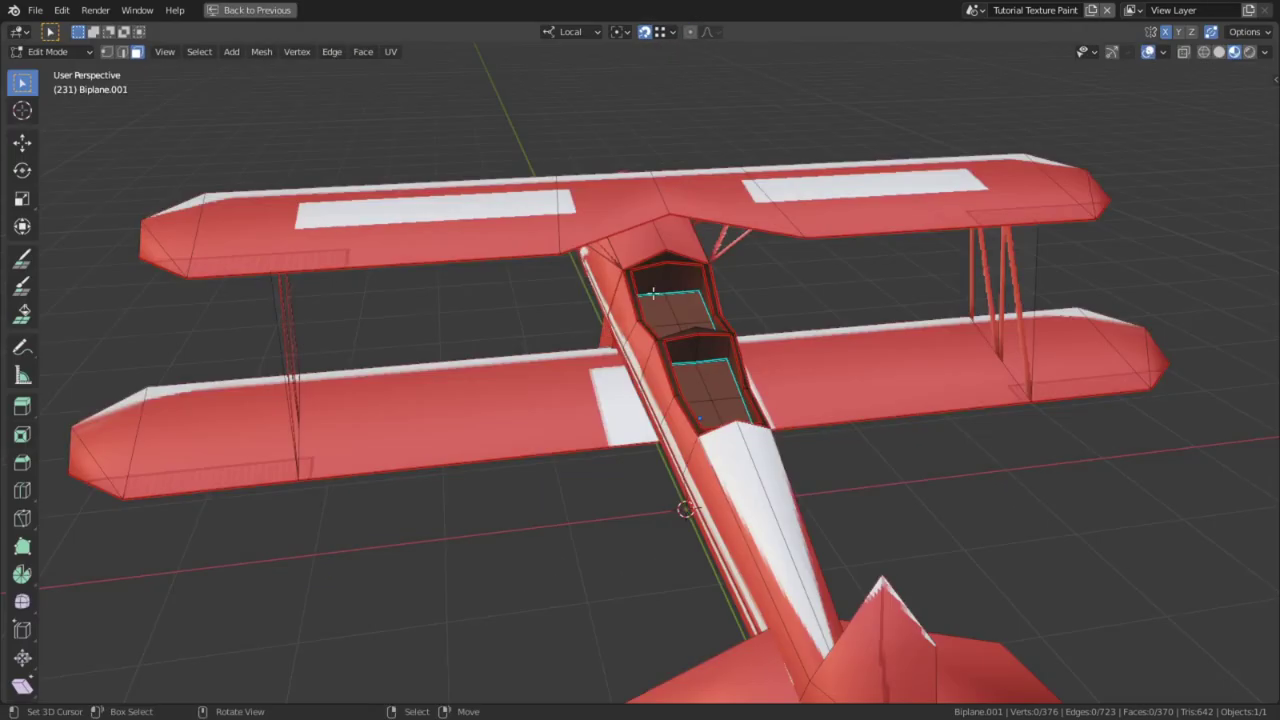
middle_drag(680, 500, 670, 460)
scroll(663, 290, up, 10)
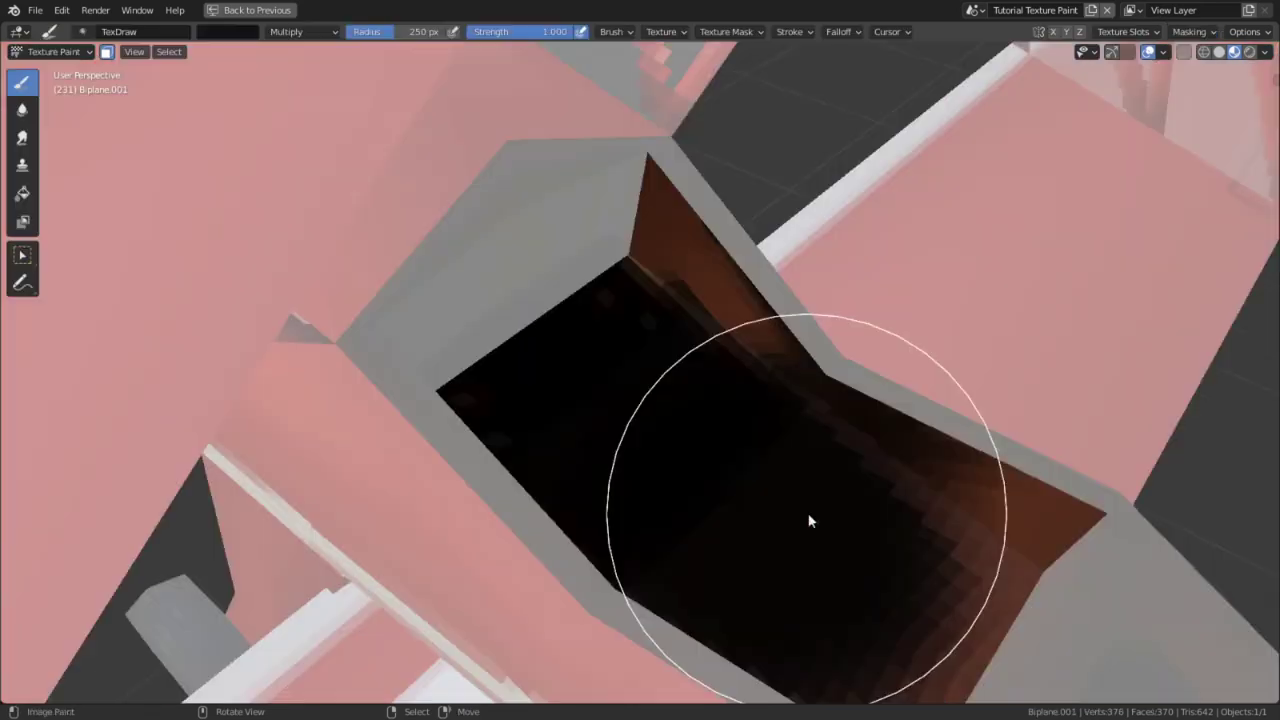
middle_drag(811, 520, 634, 491)
mouse_move(371, 486)
middle_down()
mouse_move(415, 528)
mouse_move(583, 517)
middle_up()
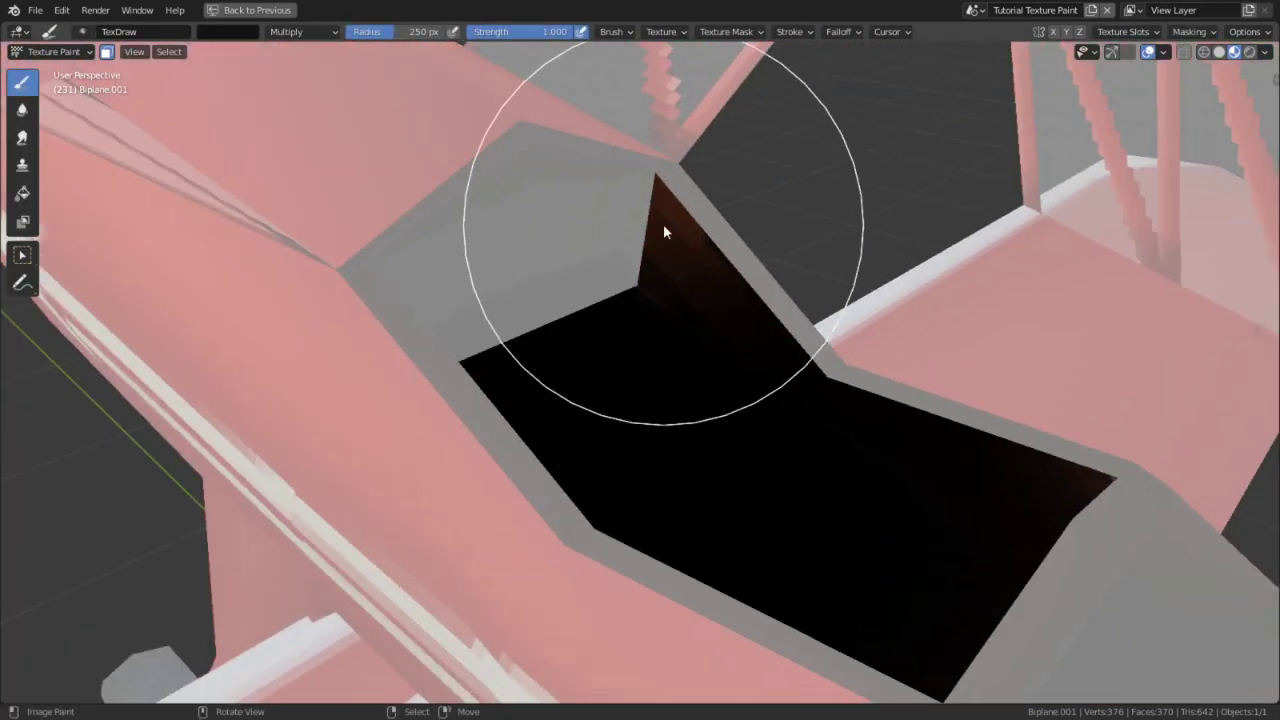
scroll(662, 230, down, 2)
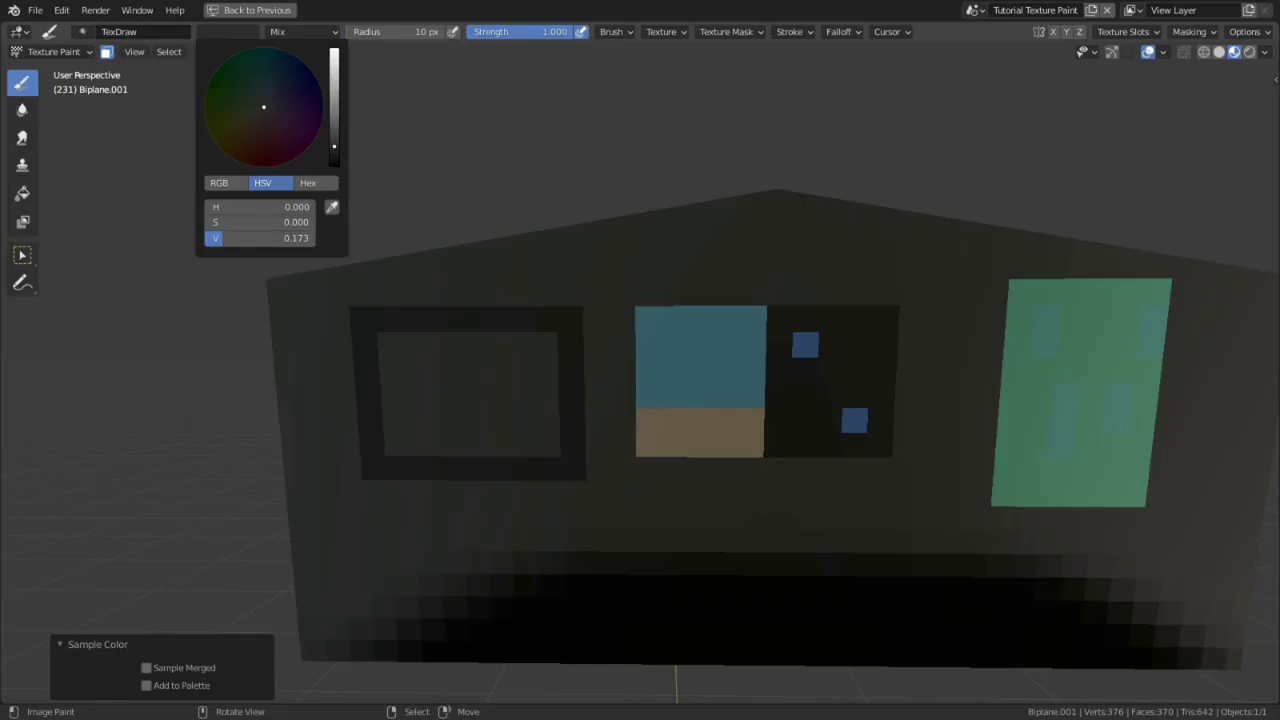
scroll(225, 104, up, 8)
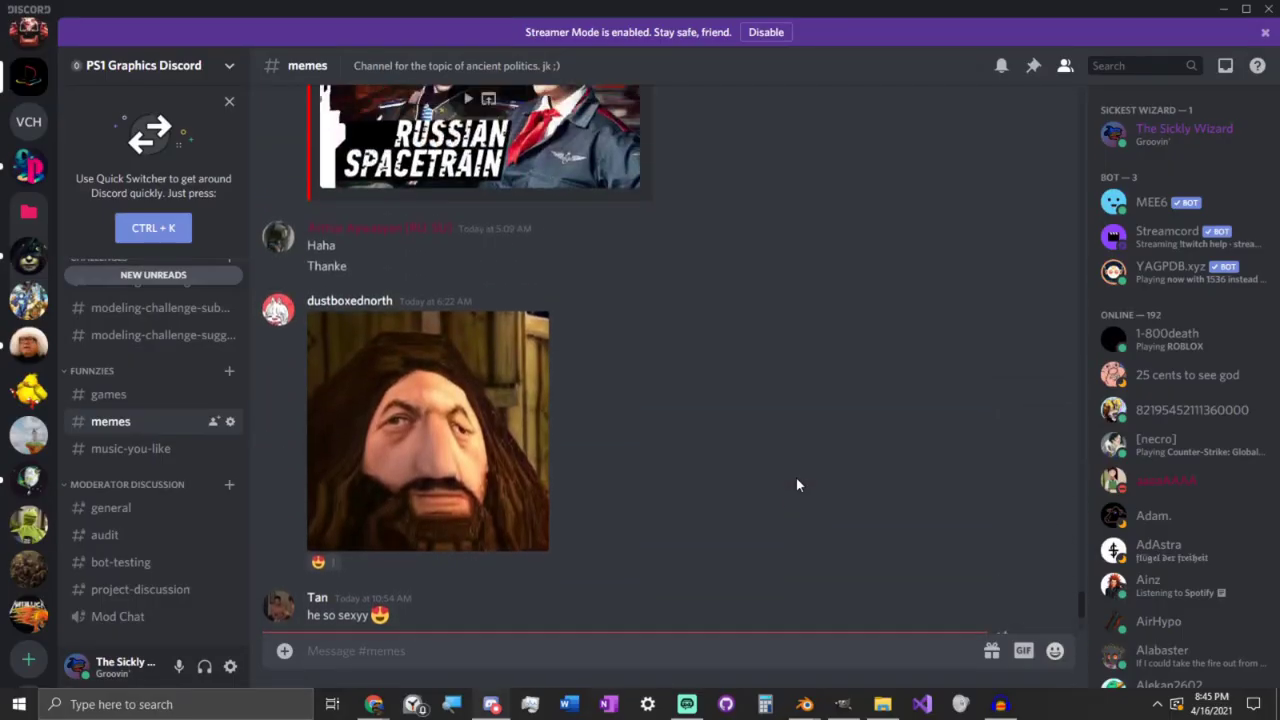
scroll(797, 484, up, 10)
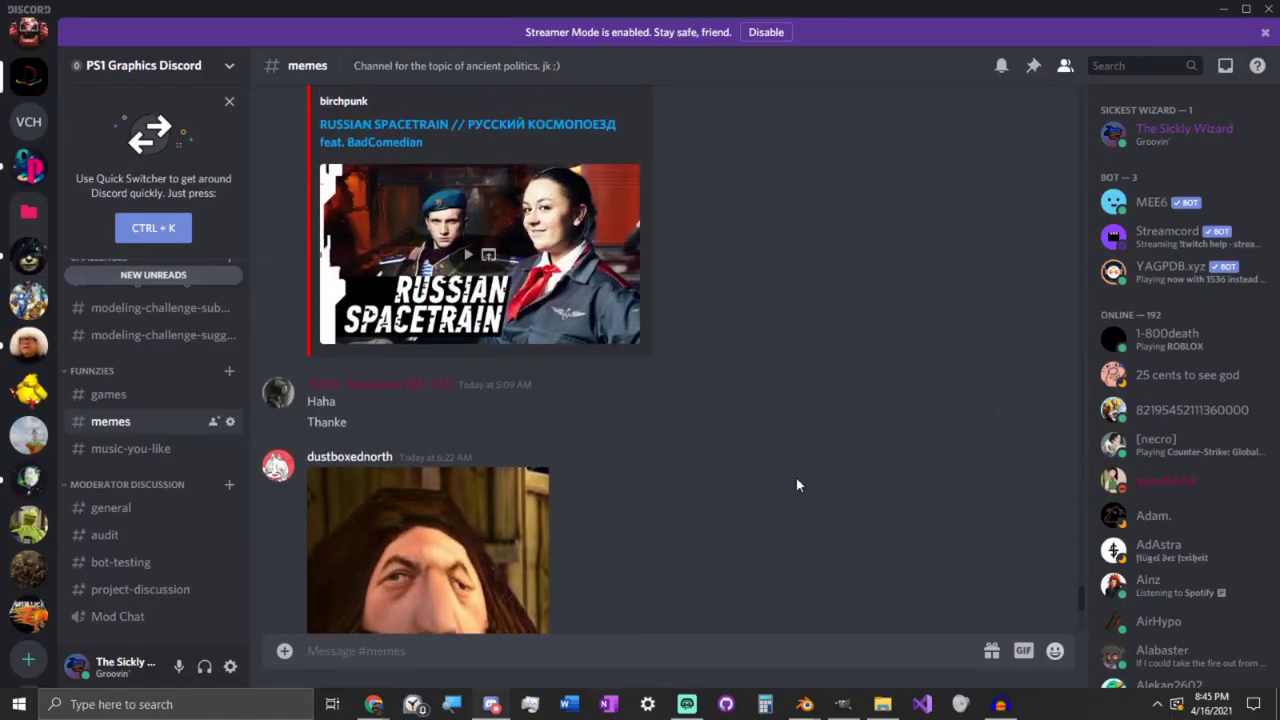